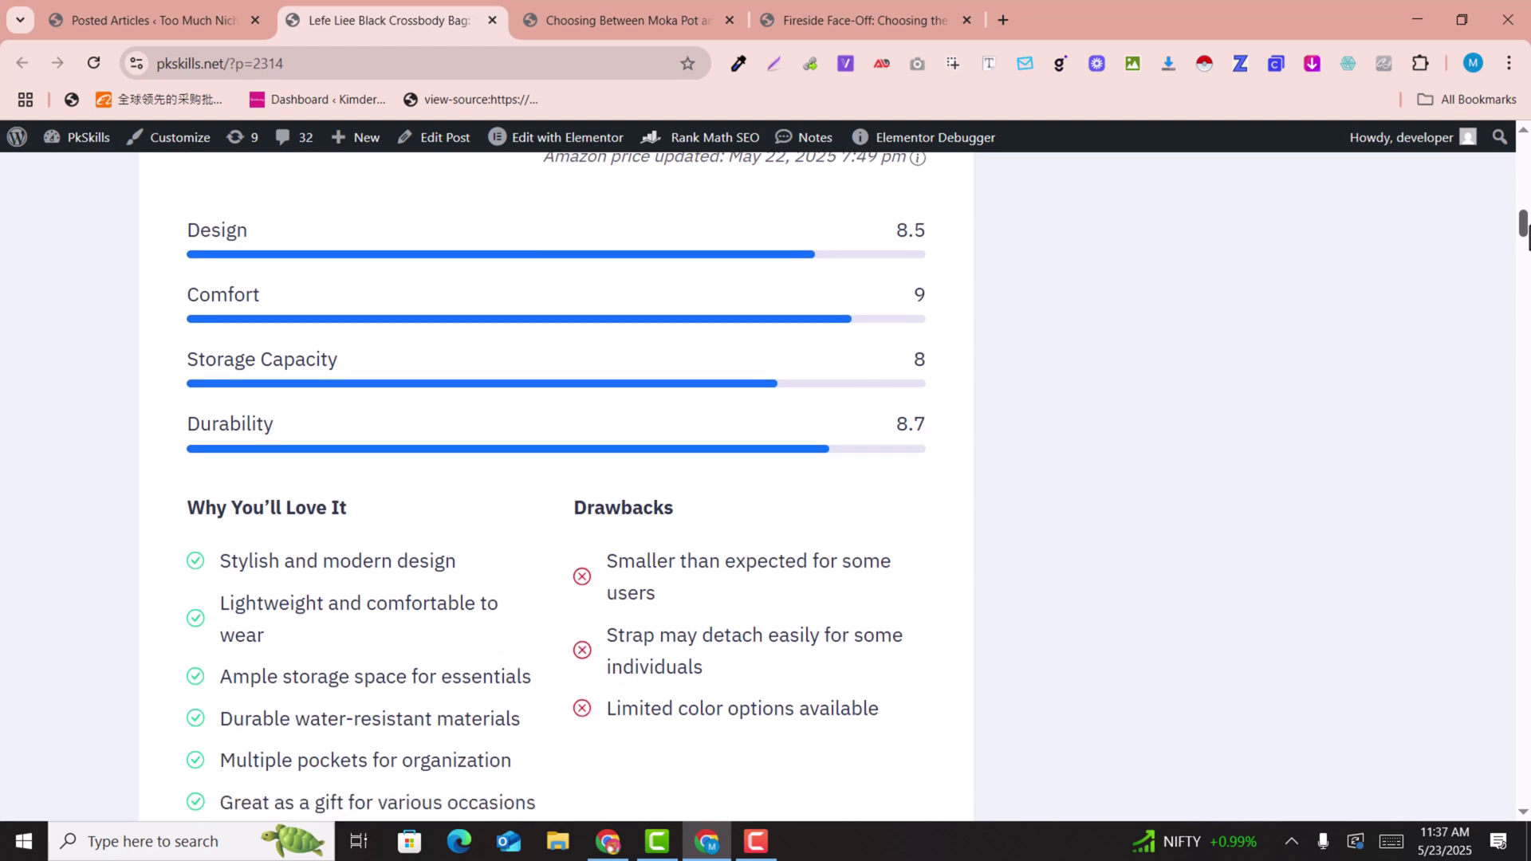
# - Examine the Lefe Liee Black Crossbody Bag review, including its product card, ratings, pros and cons, images and feedback section
pyautogui.moveTo(1526, 239); pyautogui.dragTo(1527, 206)
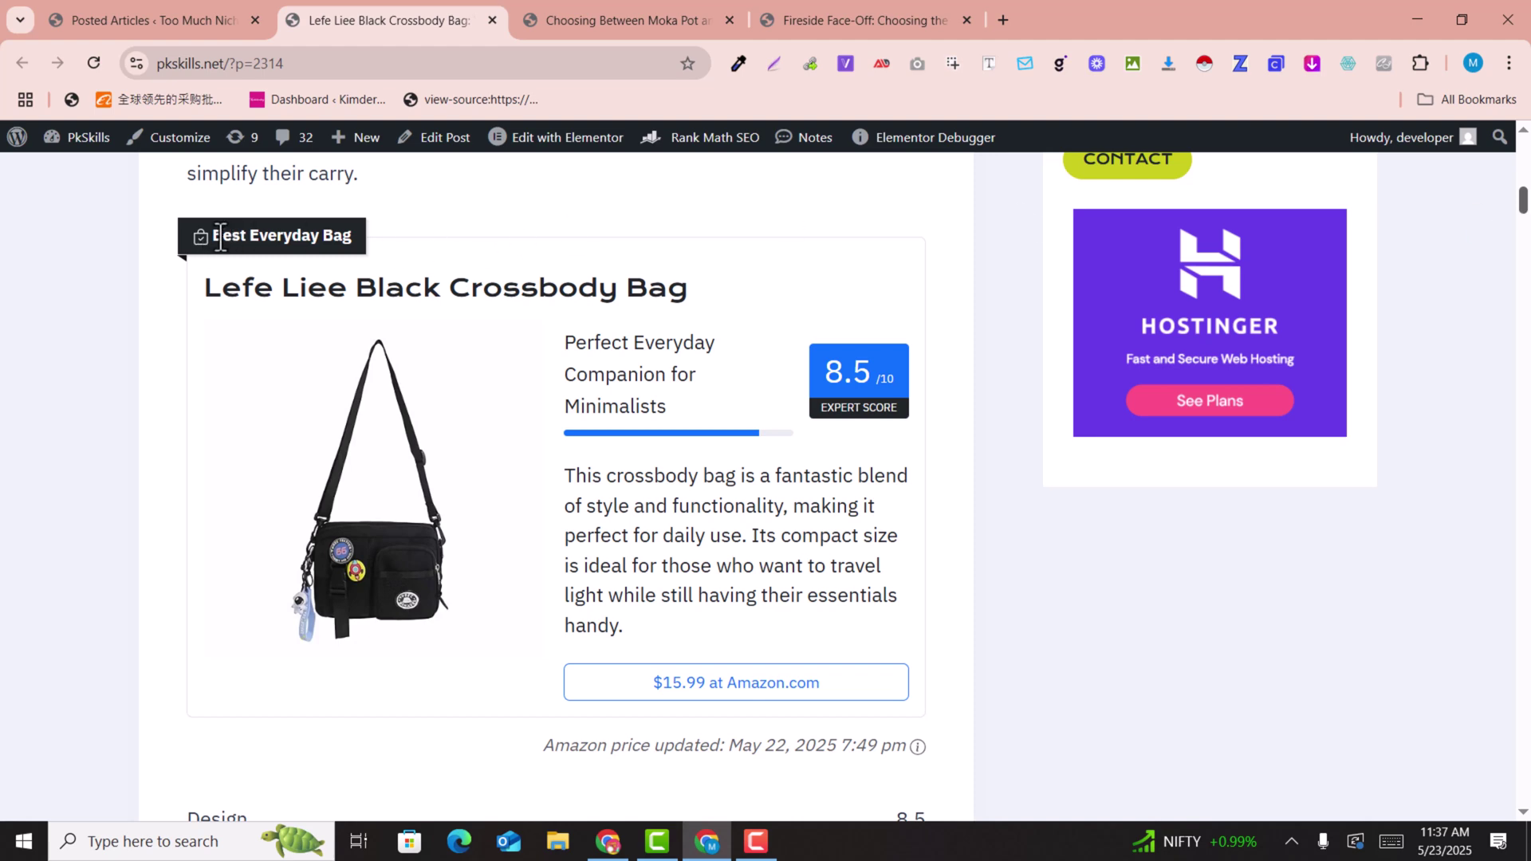
pyautogui.scroll(-1, 440, 272)
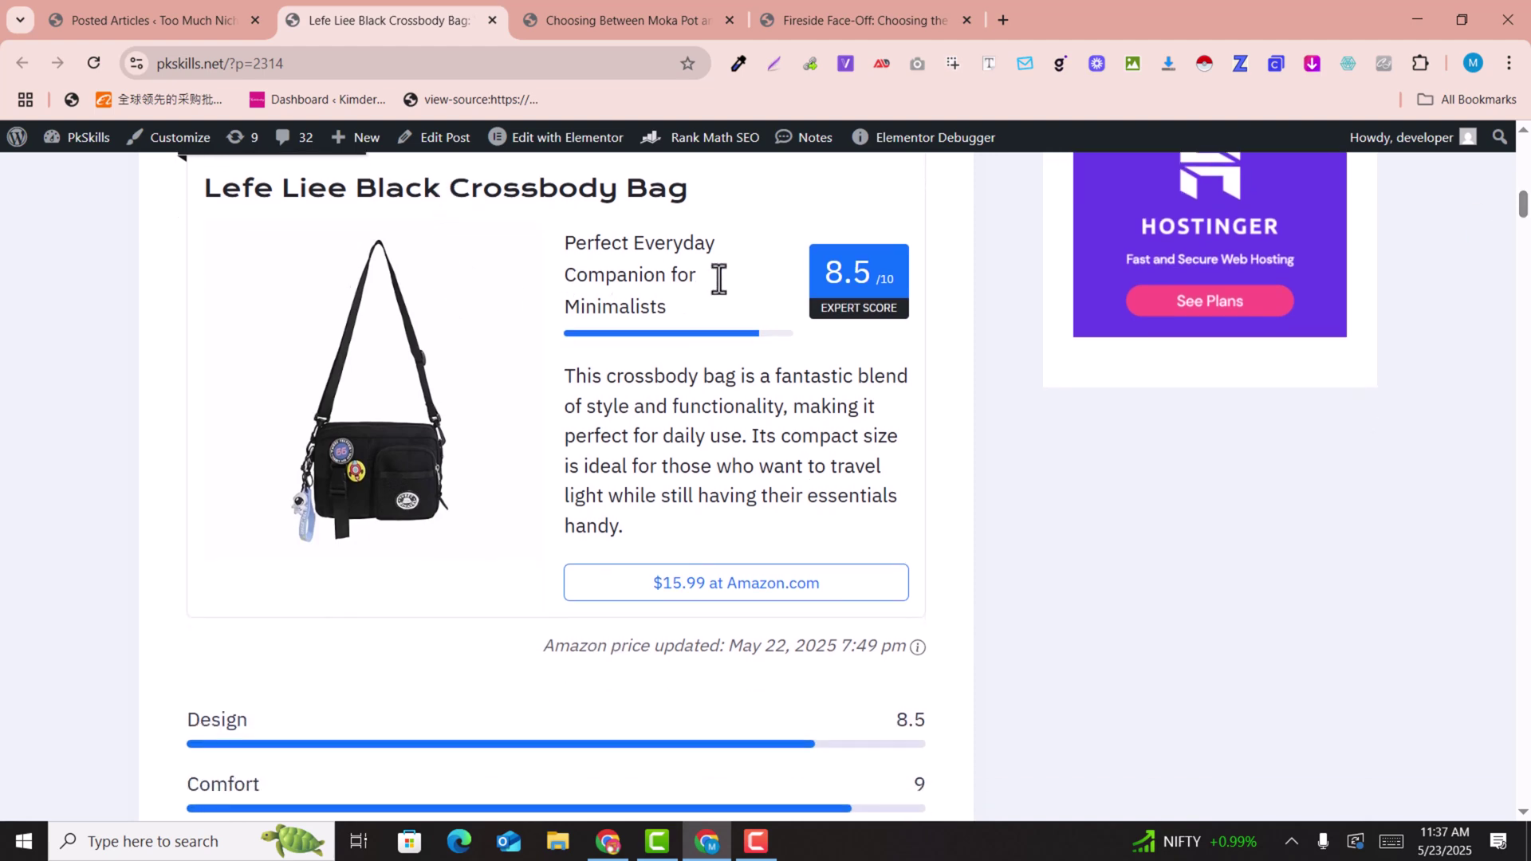
pyautogui.scroll(-1, 412, 414)
pyautogui.scroll(-5, 412, 414)
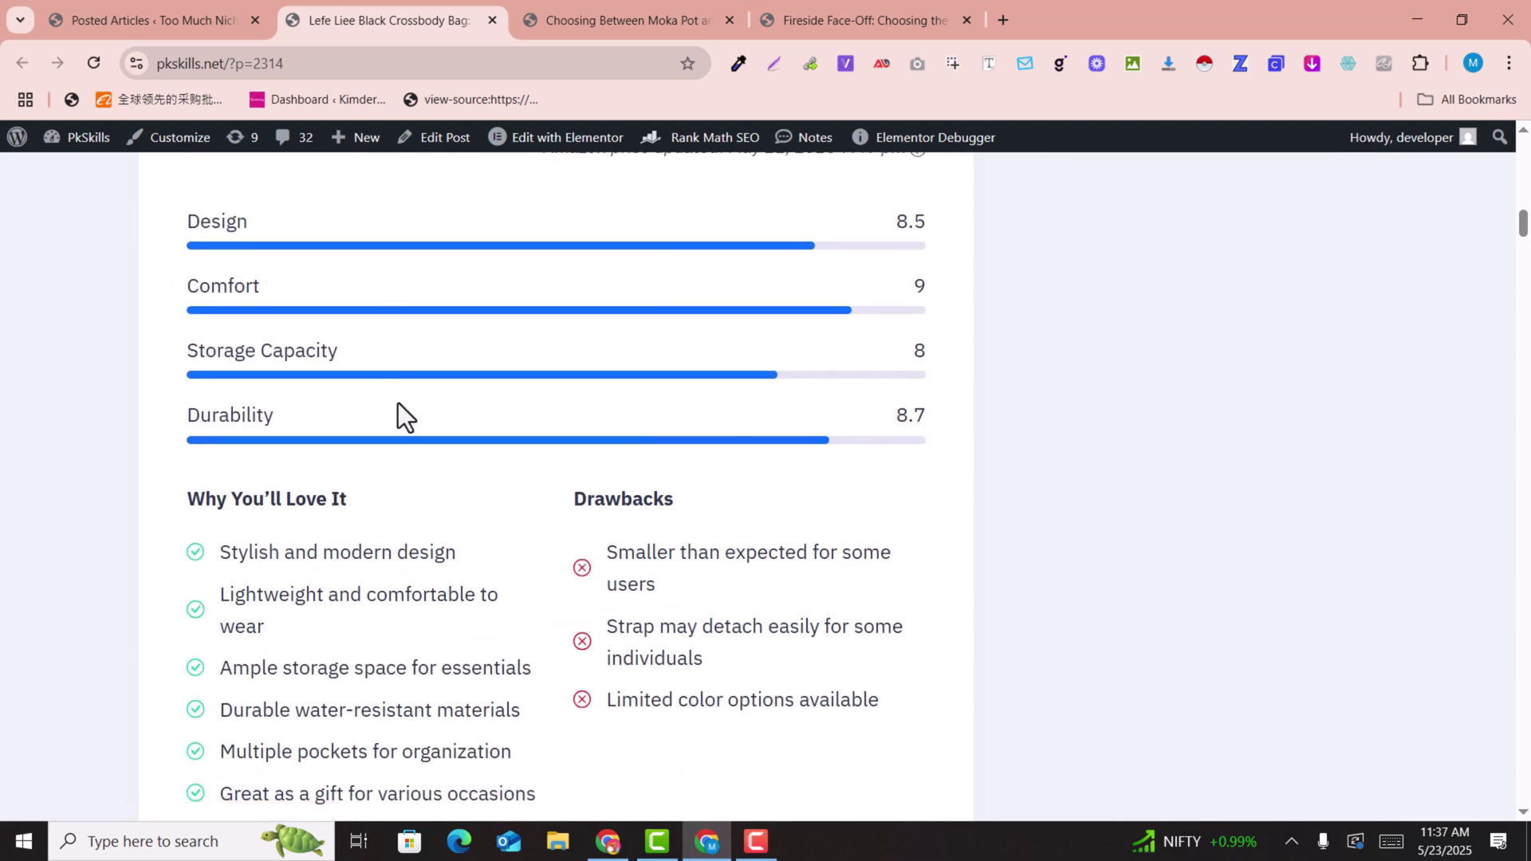
pyautogui.scroll(-3, 375, 395)
pyautogui.scroll(-17, 835, 459)
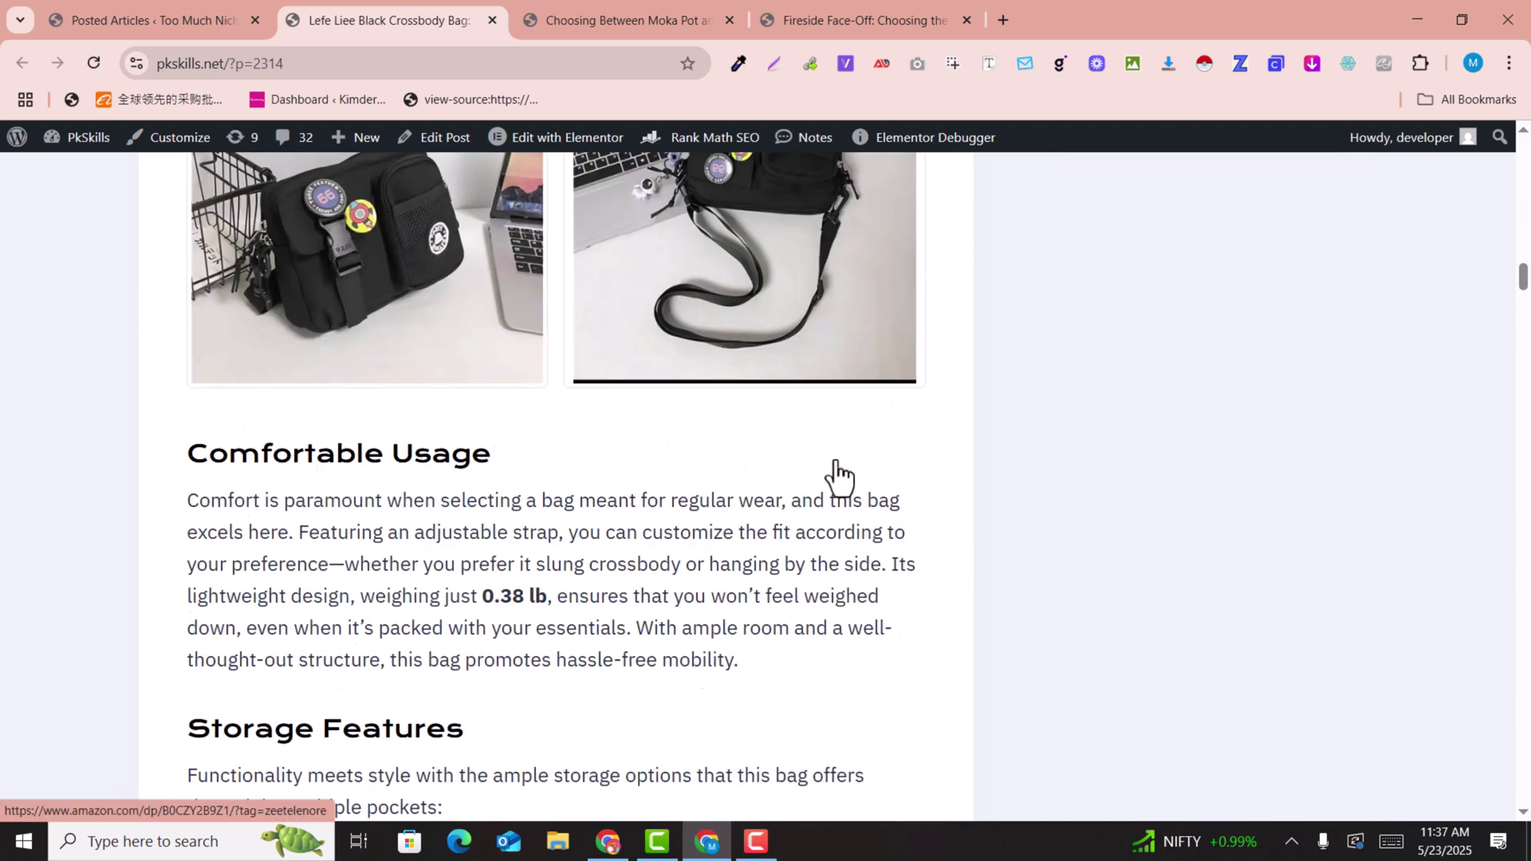
pyautogui.scroll(-16, 835, 458)
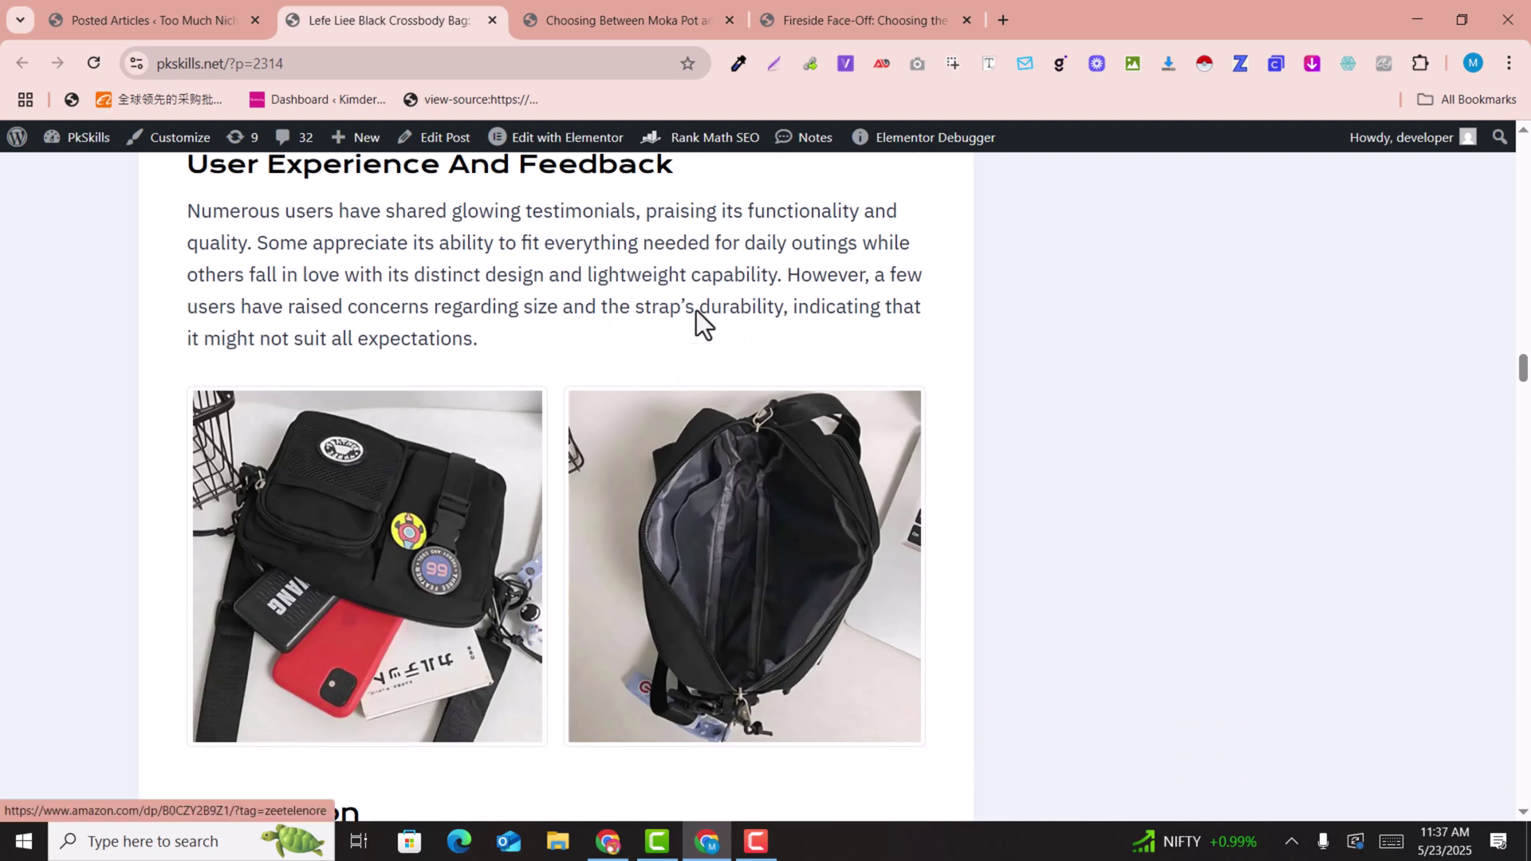
# - Look through the article comparing Moka Pot and French Press for coffee lovers
pyautogui.click(630, 8)
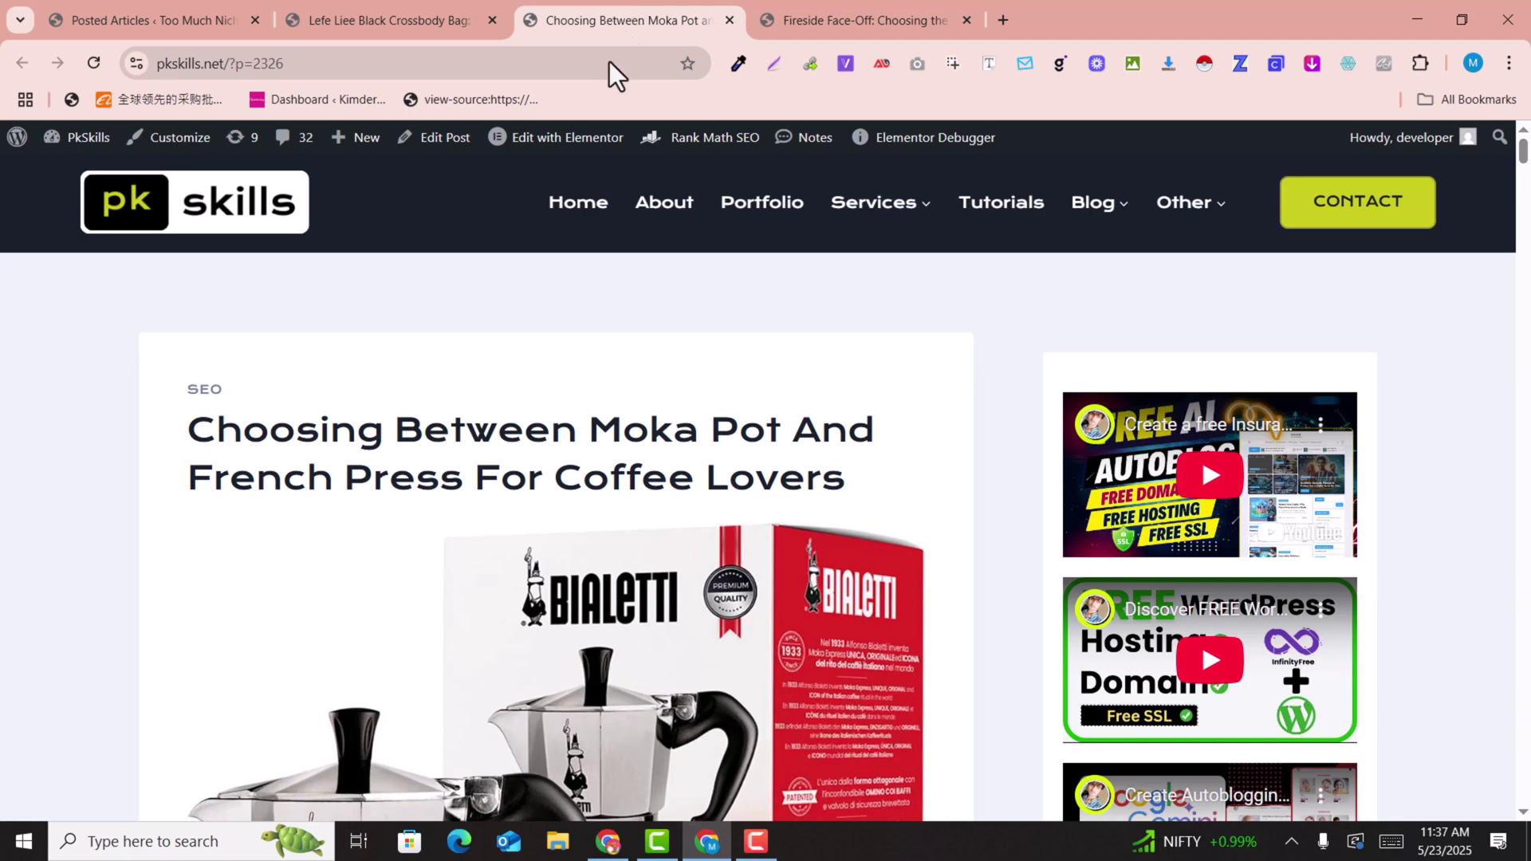
pyautogui.scroll(-10, 616, 381)
pyautogui.scroll(-5, 615, 381)
pyautogui.scroll(-19, 860, 339)
pyautogui.scroll(-6, 860, 322)
# - Examine the Fireside Face-Off electric fireplace article, including its labelled product cards, numbered headings and styled lists
pyautogui.hotkey('ctrl', 'Tab')
pyautogui.scroll(5, 673, 486)
pyautogui.scroll(-14, 673, 486)
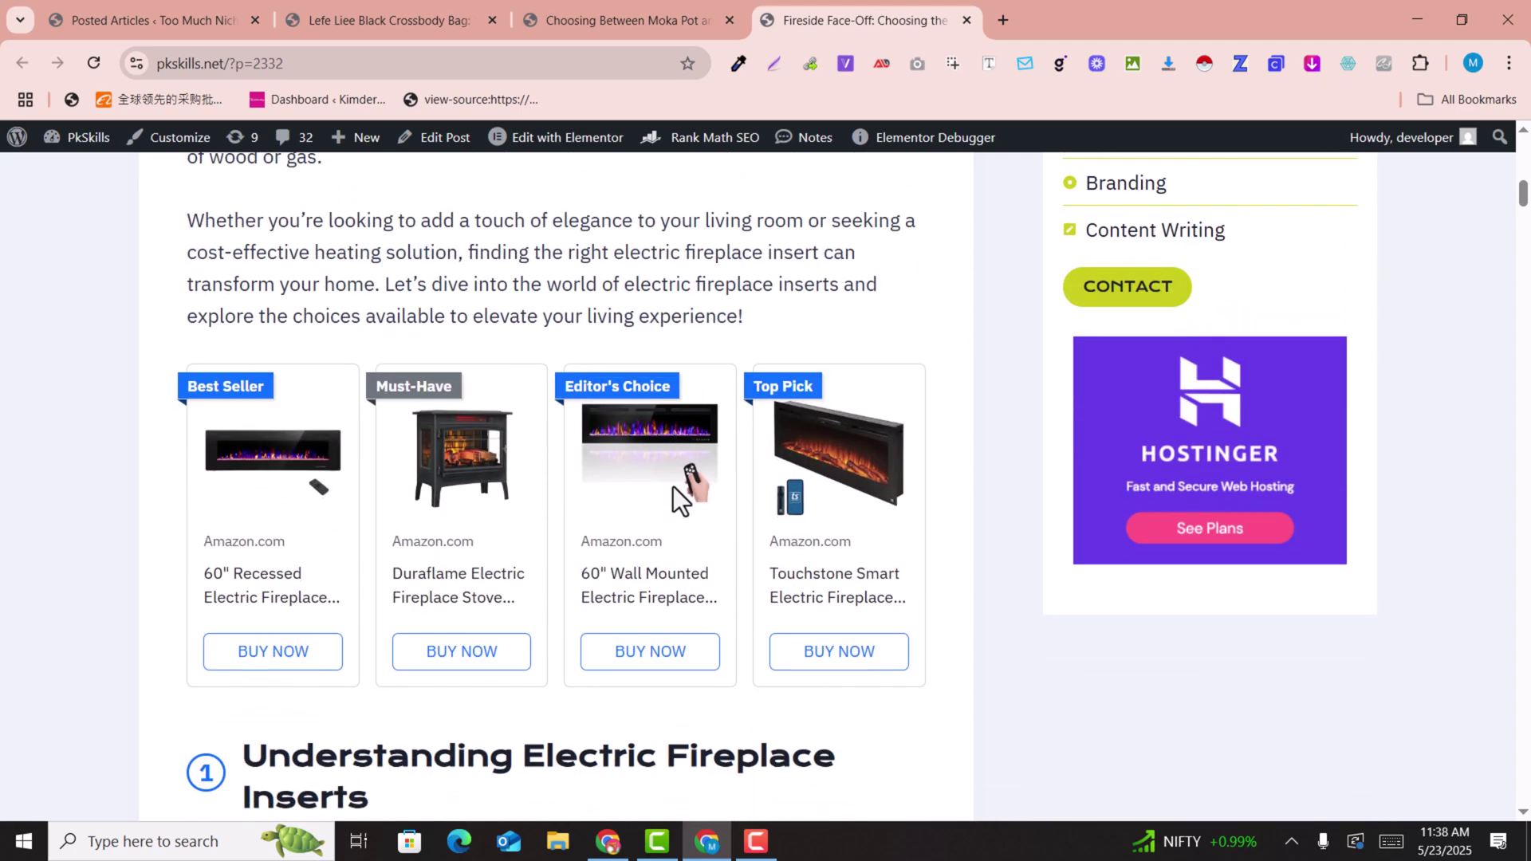
pyautogui.scroll(-4, 574, 474)
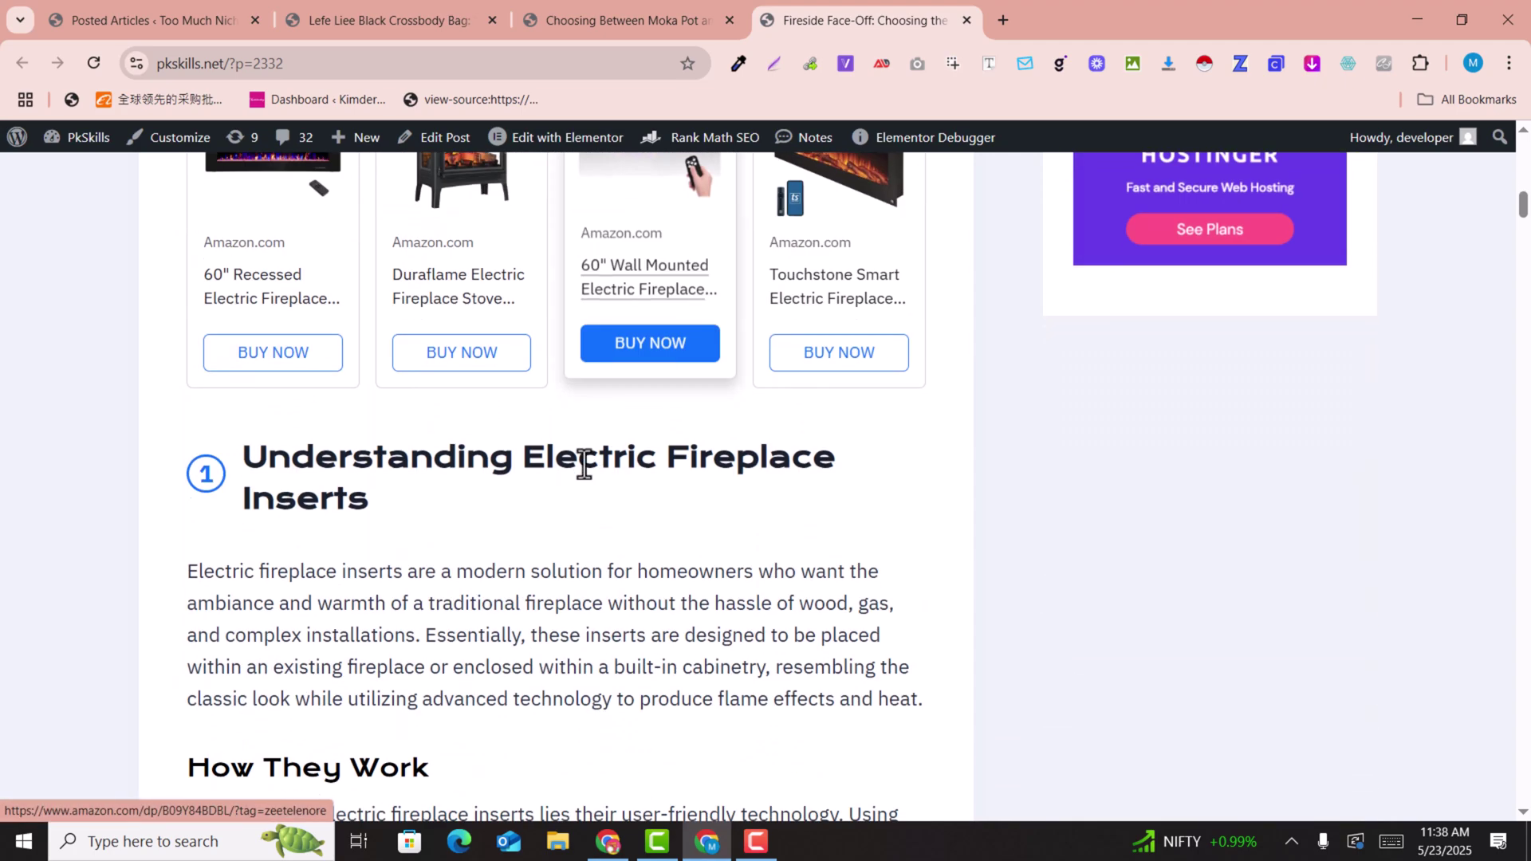
pyautogui.scroll(-12, 762, 447)
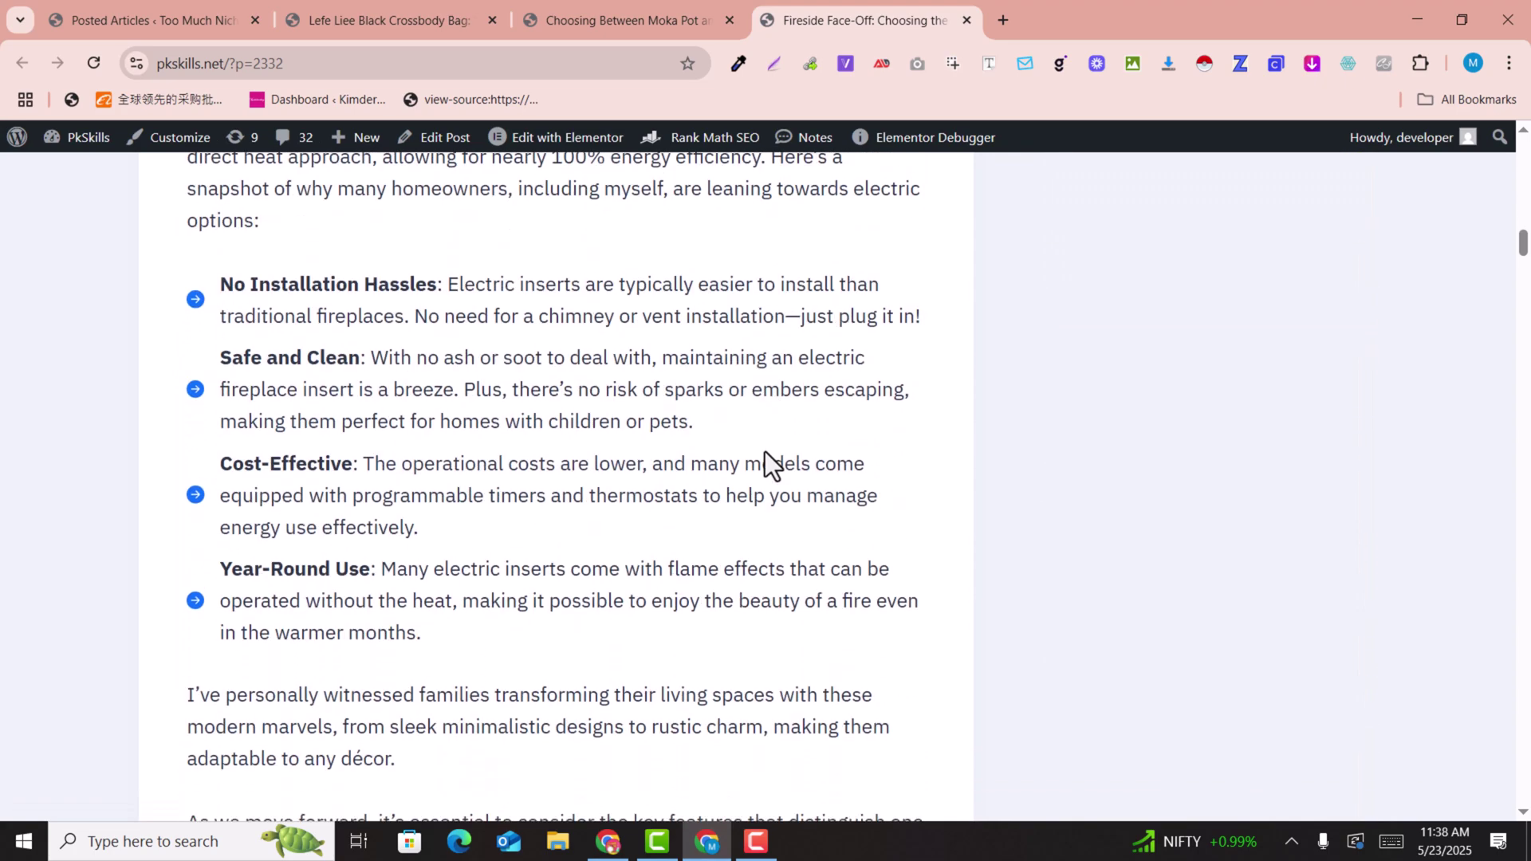
pyautogui.scroll(-5, 764, 451)
pyautogui.scroll(-6, 763, 451)
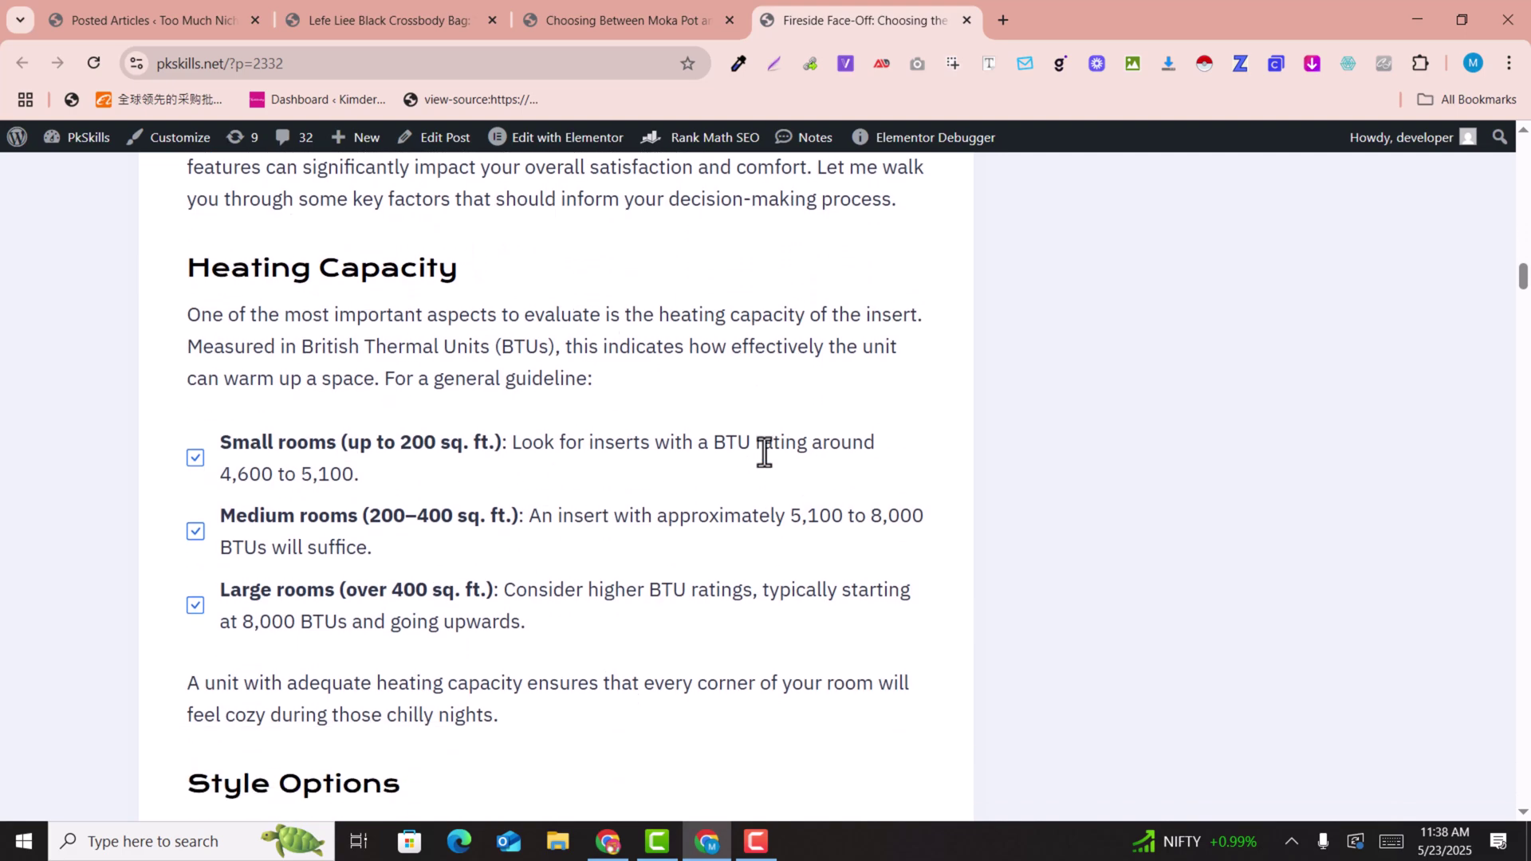
pyautogui.scroll(-4, 764, 452)
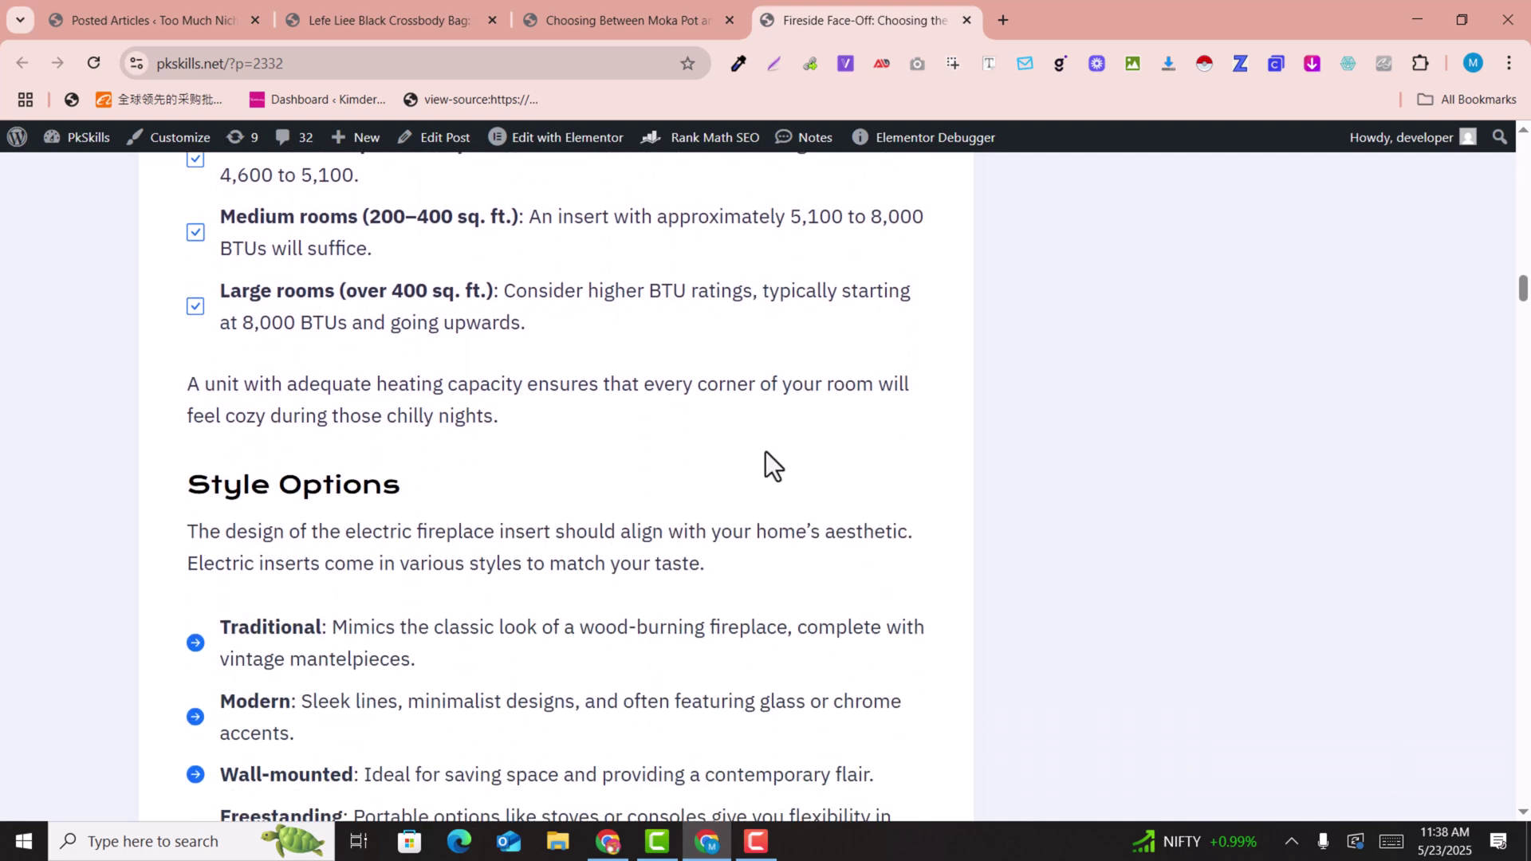
pyautogui.scroll(4, 765, 452)
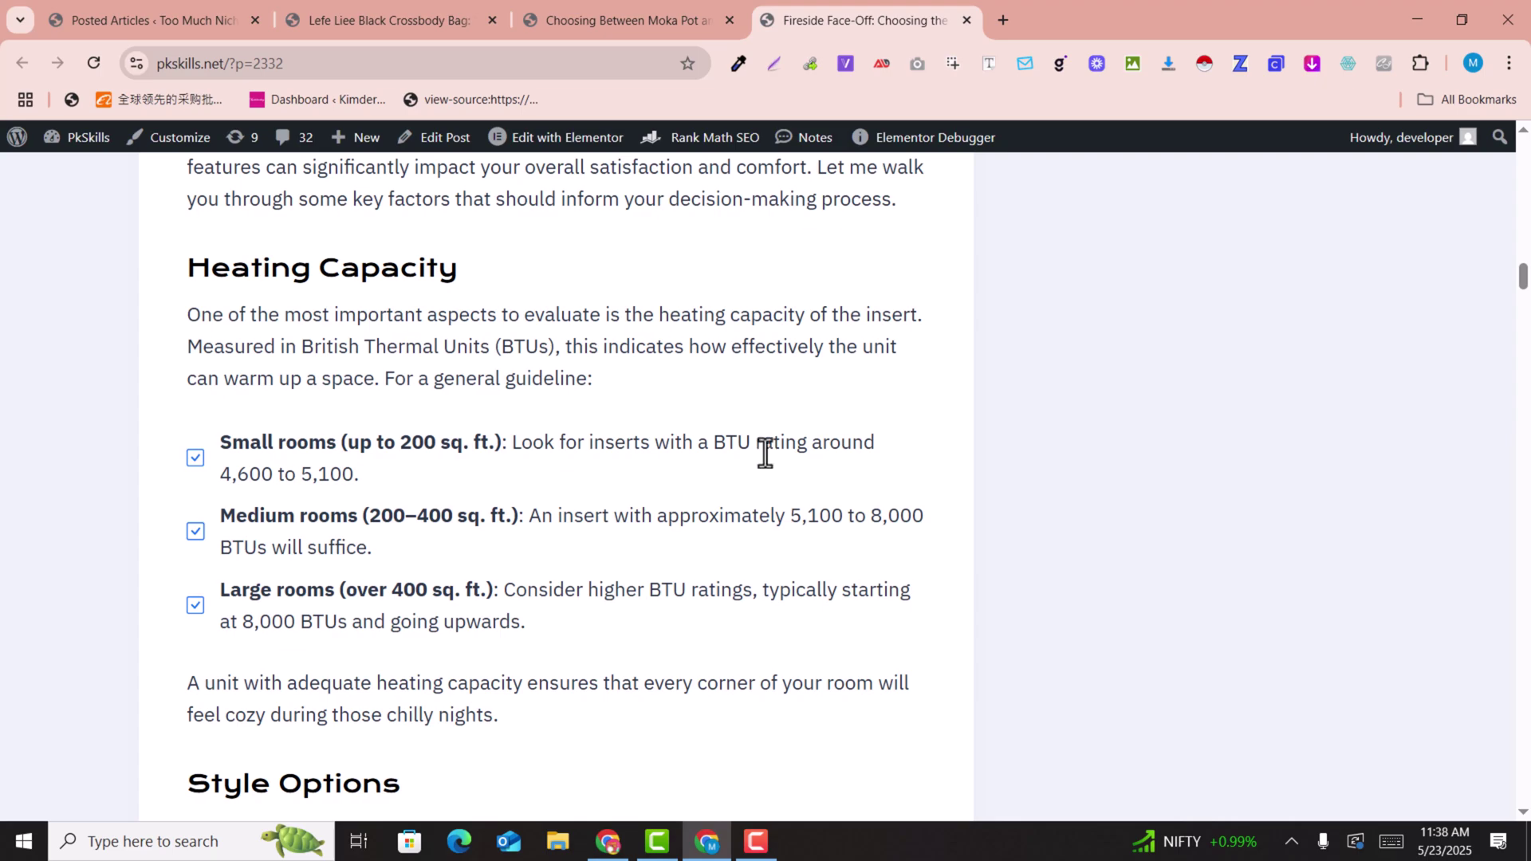
pyautogui.scroll(5, 766, 452)
pyautogui.scroll(20, 765, 451)
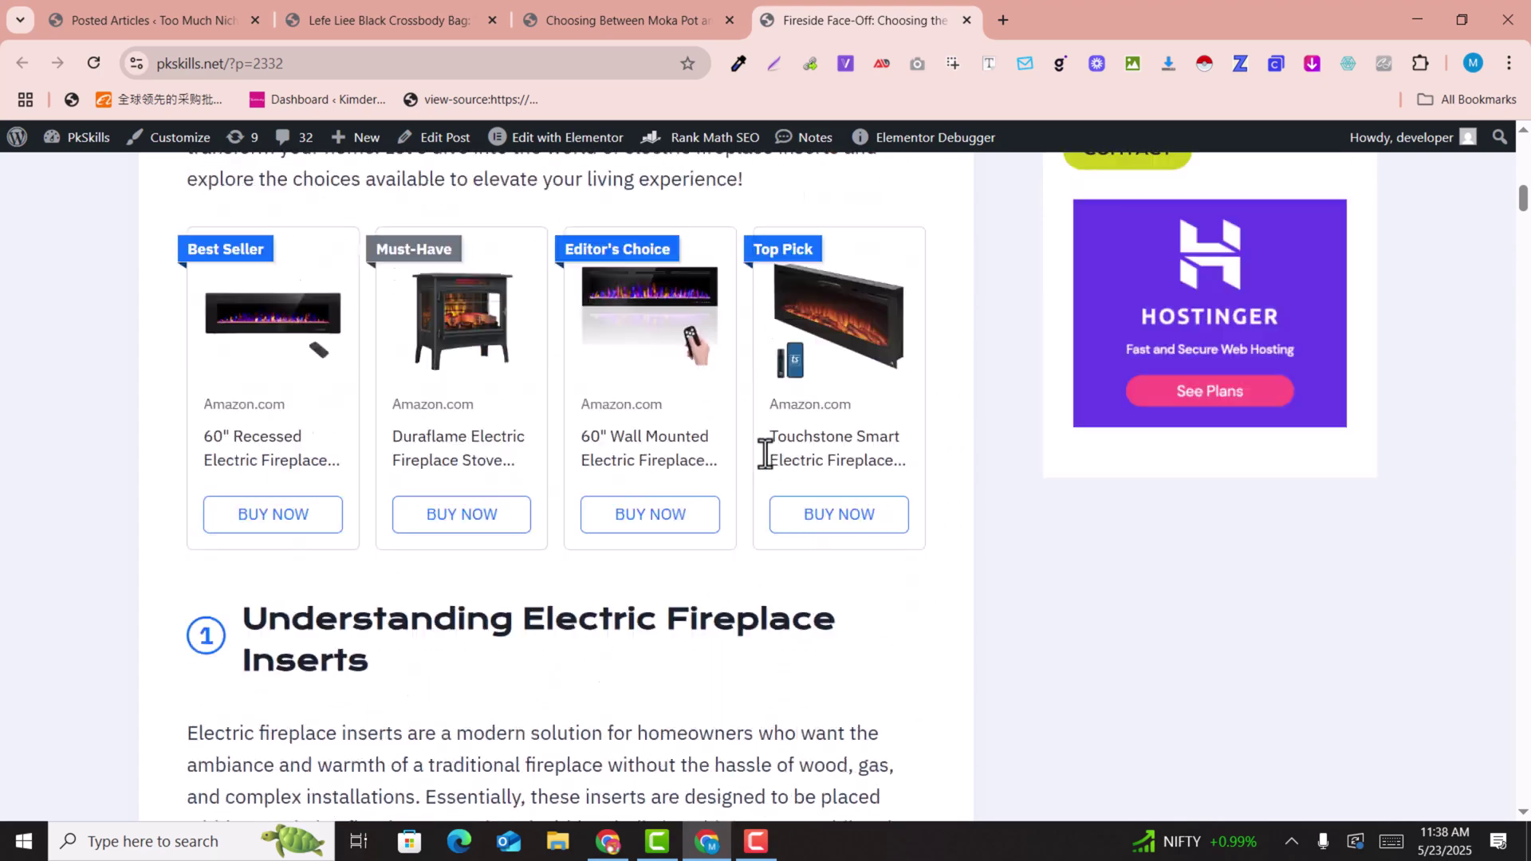
pyautogui.scroll(6, 765, 453)
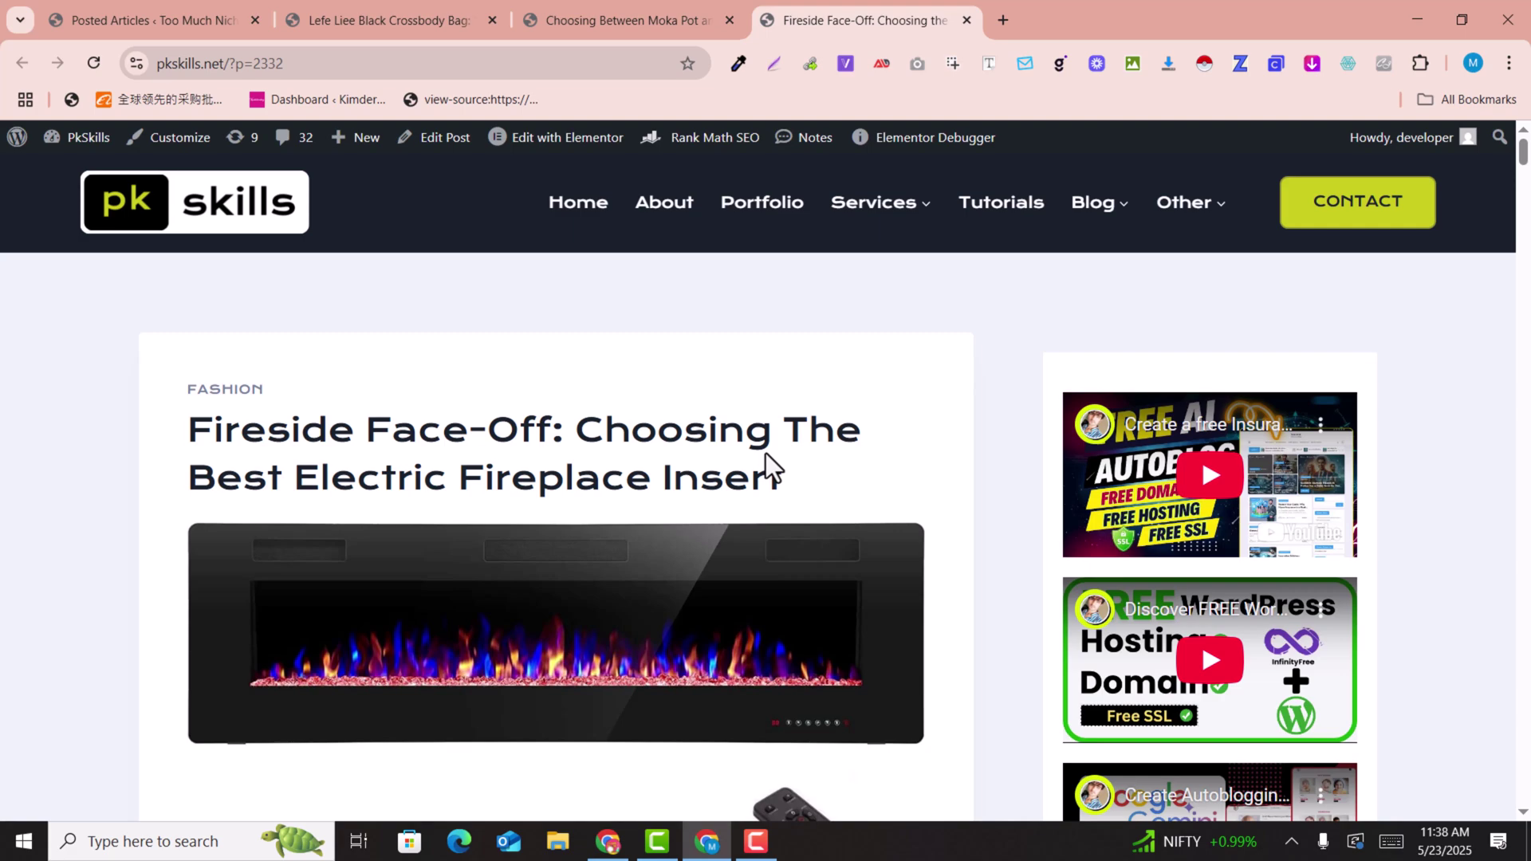
pyautogui.scroll(-10, 744, 521)
pyautogui.scroll(-3, 745, 522)
pyautogui.moveTo(718, 136)
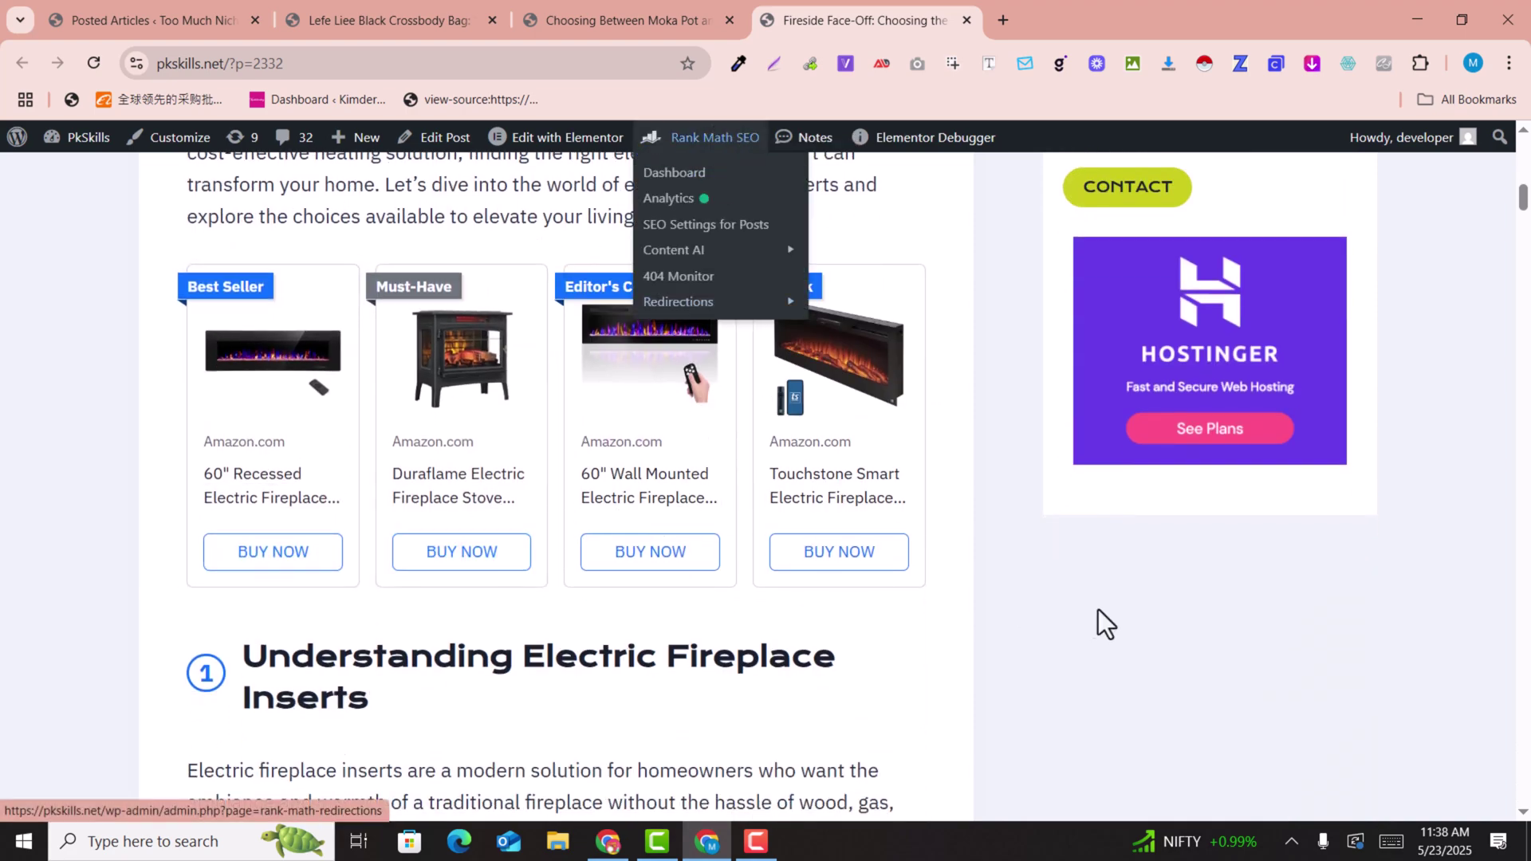
pyautogui.scroll(10, 966, 610)
pyautogui.scroll(4, 949, 608)
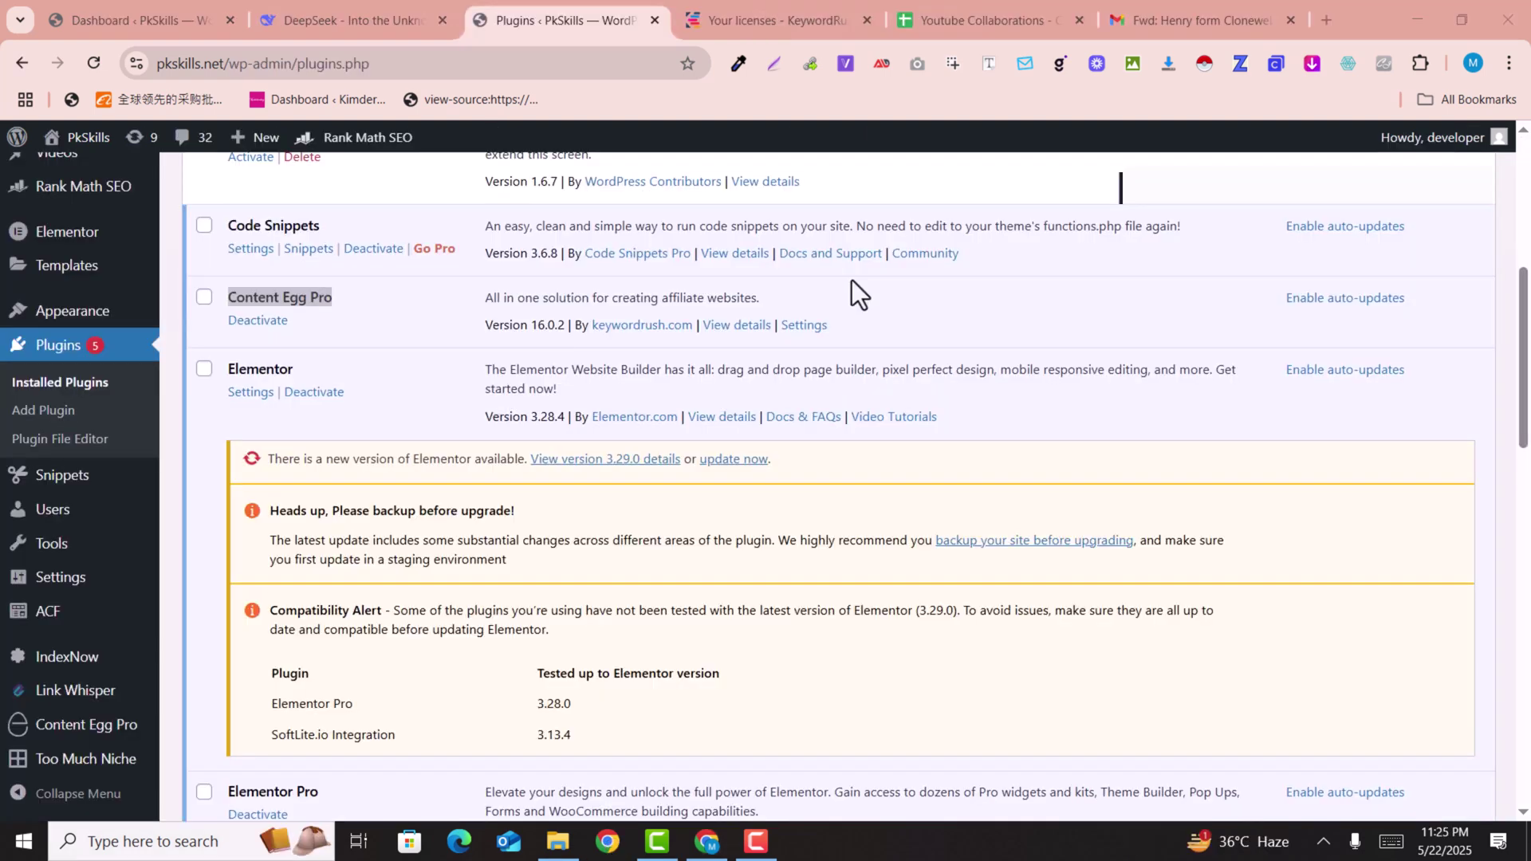
# - Check the installed plugins list for Content Egg Pro and Too Much Niche
pyautogui.scroll(3, 367, 499)
pyautogui.moveTo(227, 495); pyautogui.dragTo(334, 495)
pyautogui.scroll(-2, 410, 506)
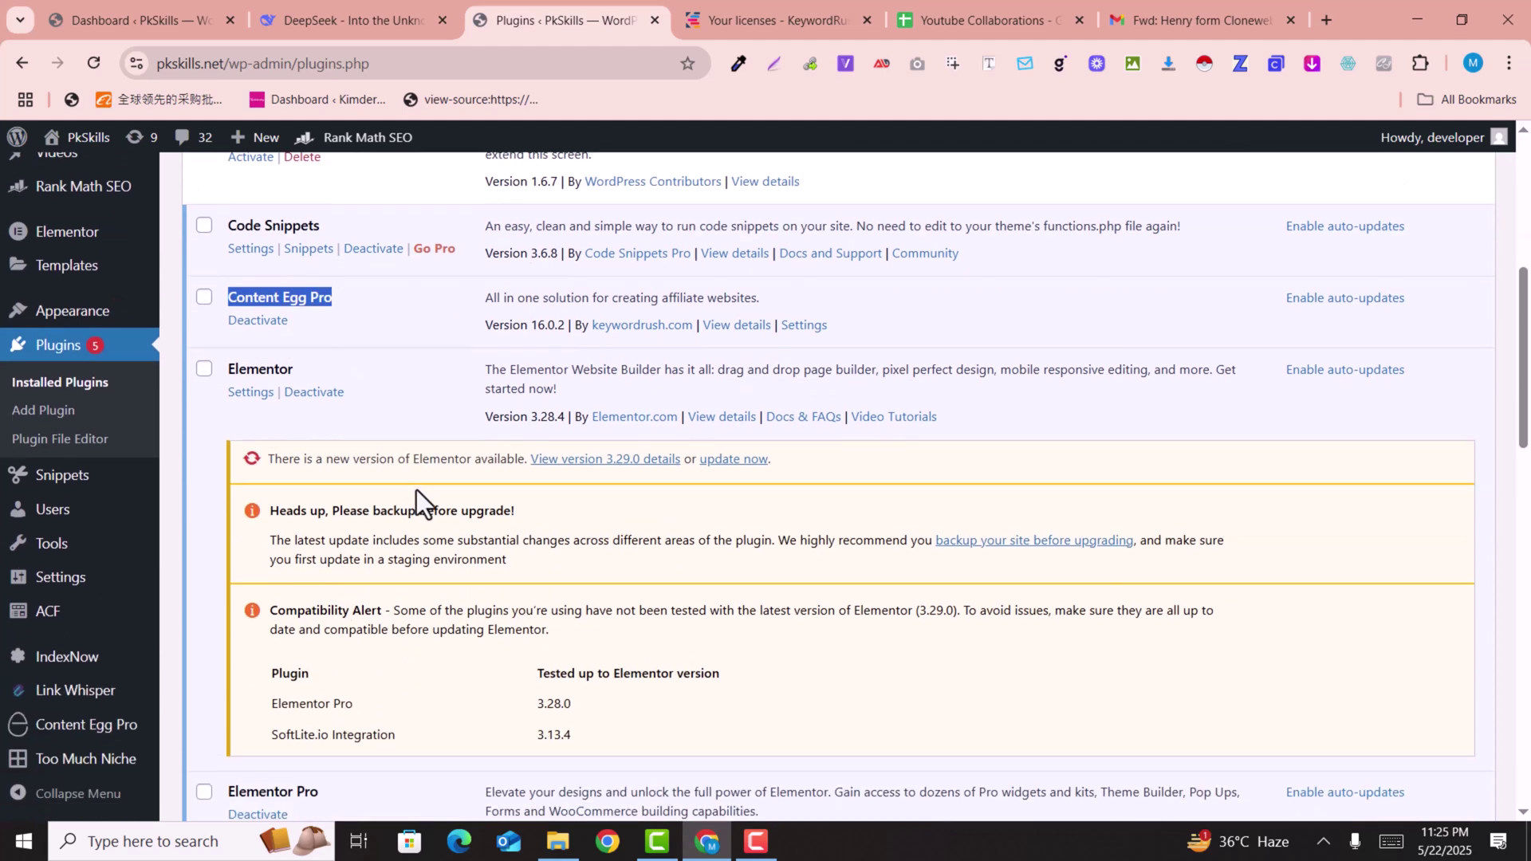
pyautogui.scroll(-10, 358, 527)
pyautogui.moveTo(227, 600); pyautogui.dragTo(349, 603)
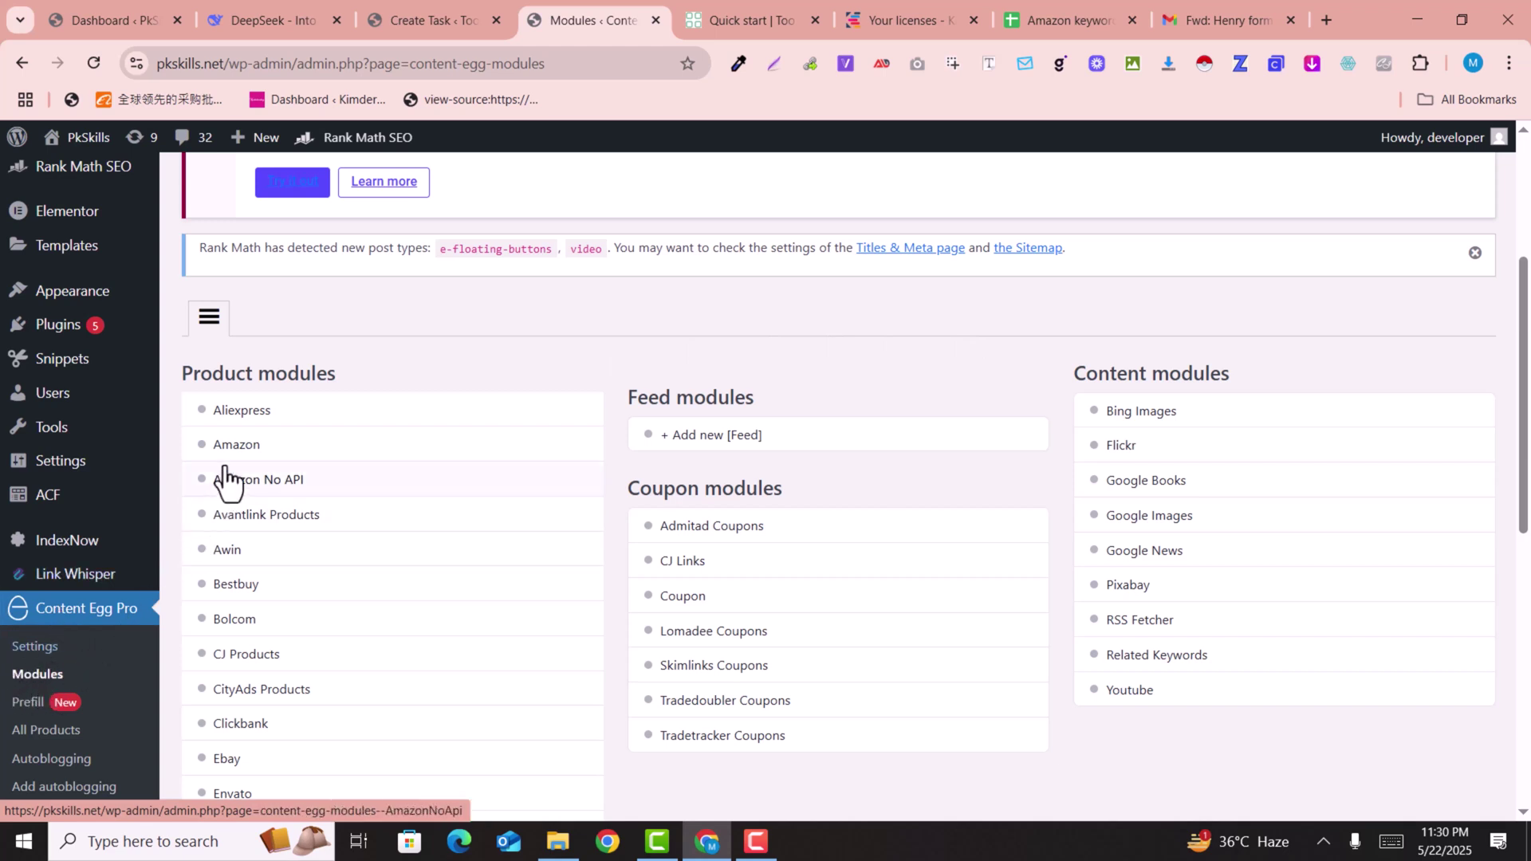
# - Enter the Amazon associate tag as the Default Associate Tag in Content Egg Pro's Amazon No API module and save the settings
pyautogui.click(260, 505)
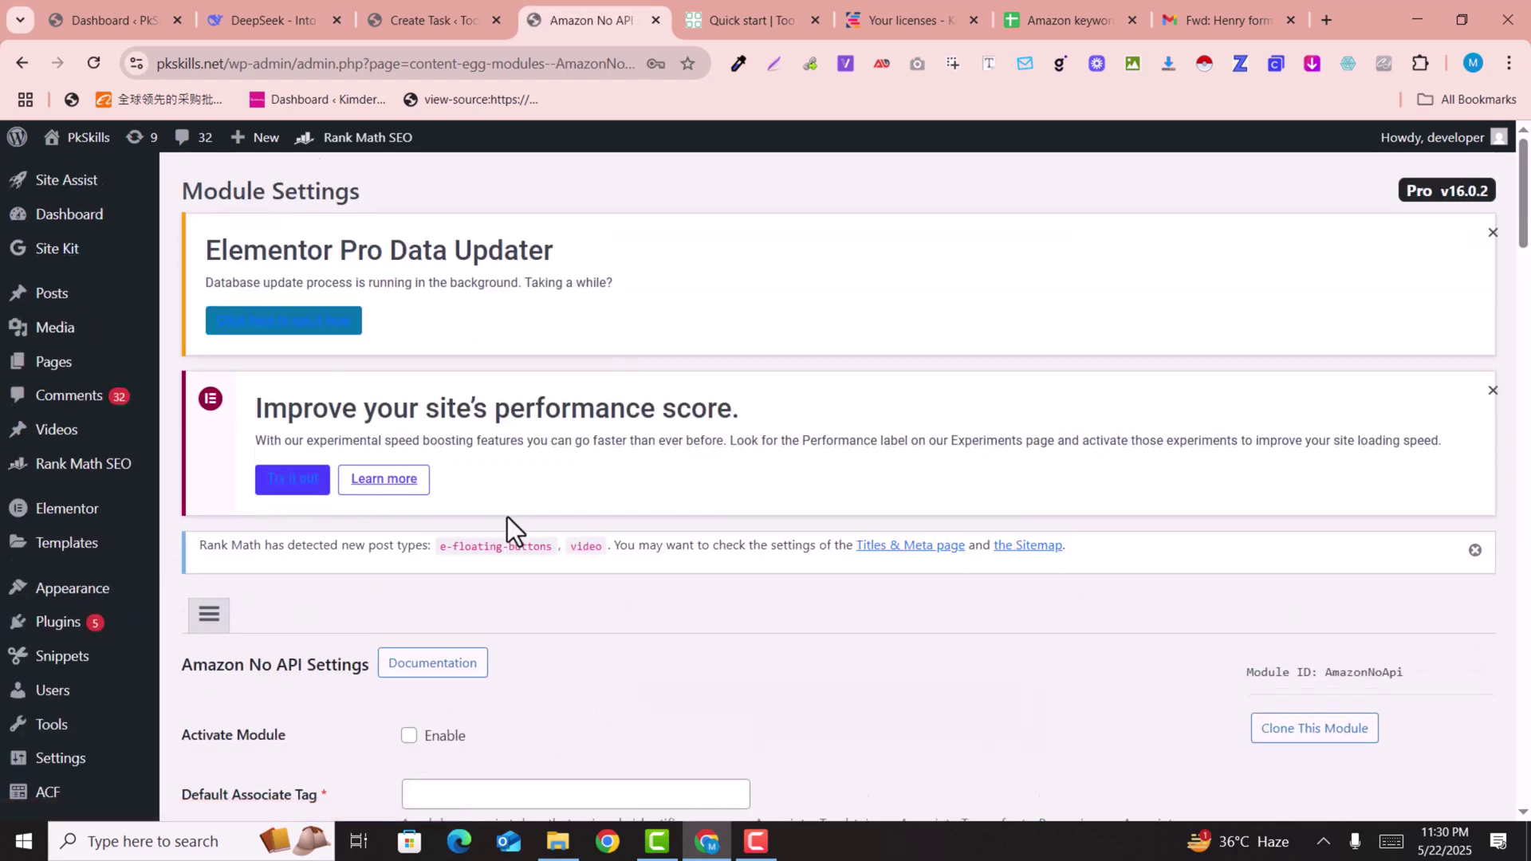
pyautogui.scroll(-3, 507, 516)
pyautogui.scroll(-1, 507, 519)
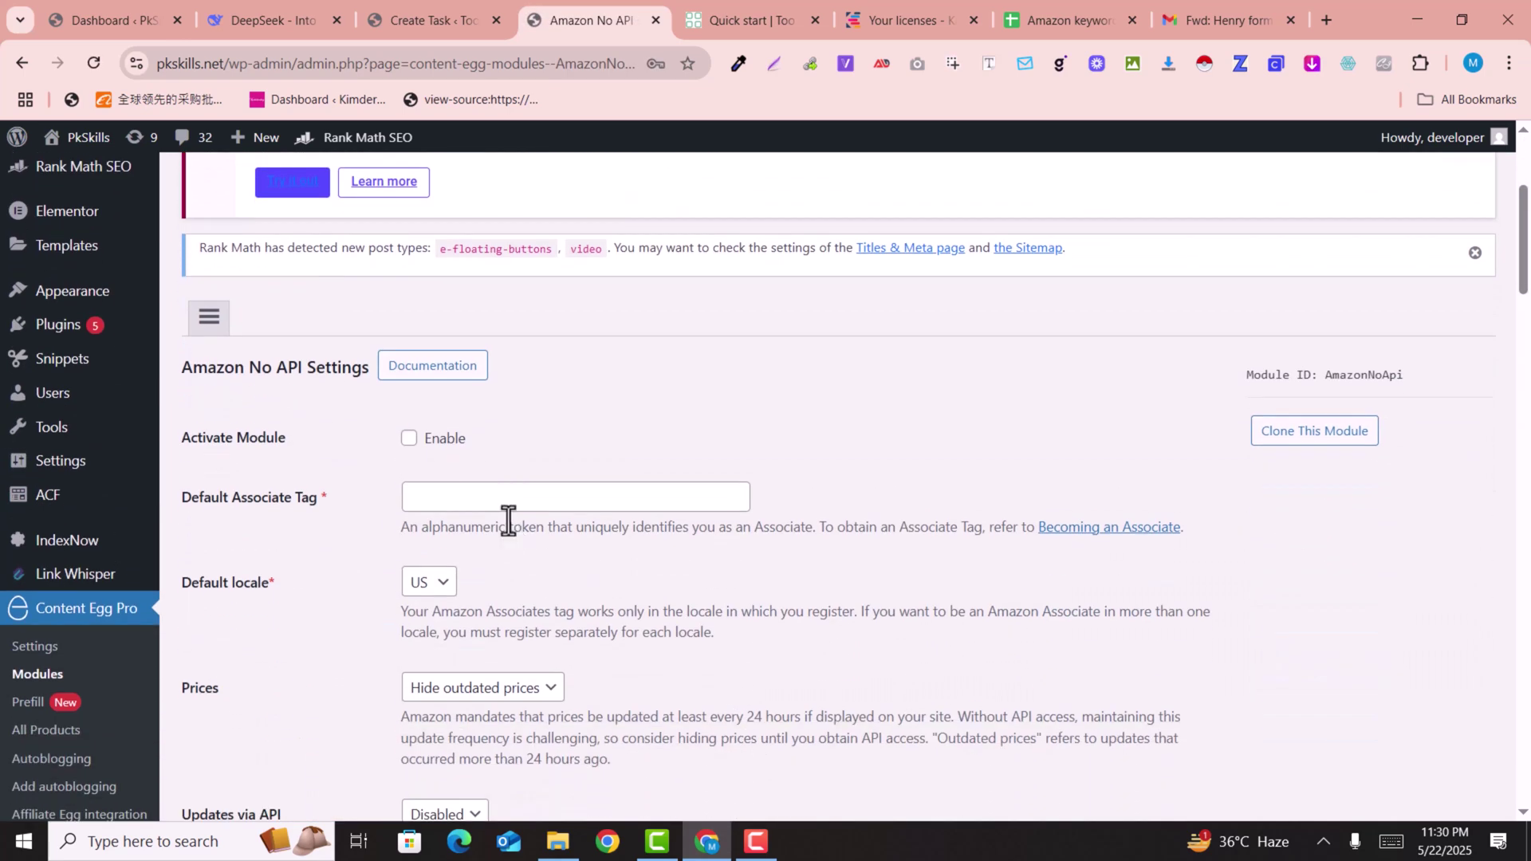
pyautogui.click(448, 501)
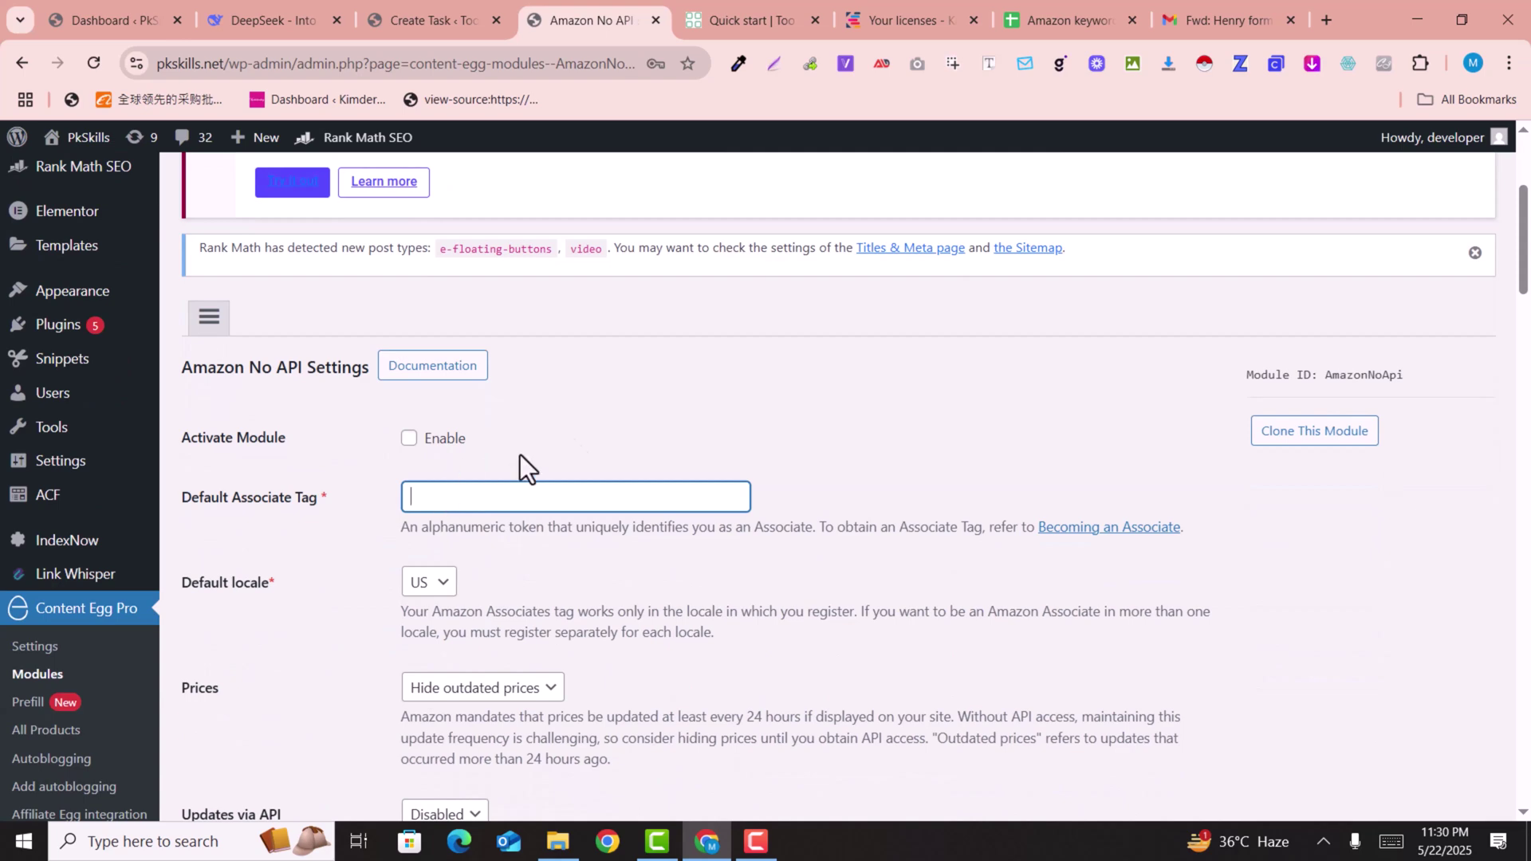
pyautogui.scroll(-3, 505, 472)
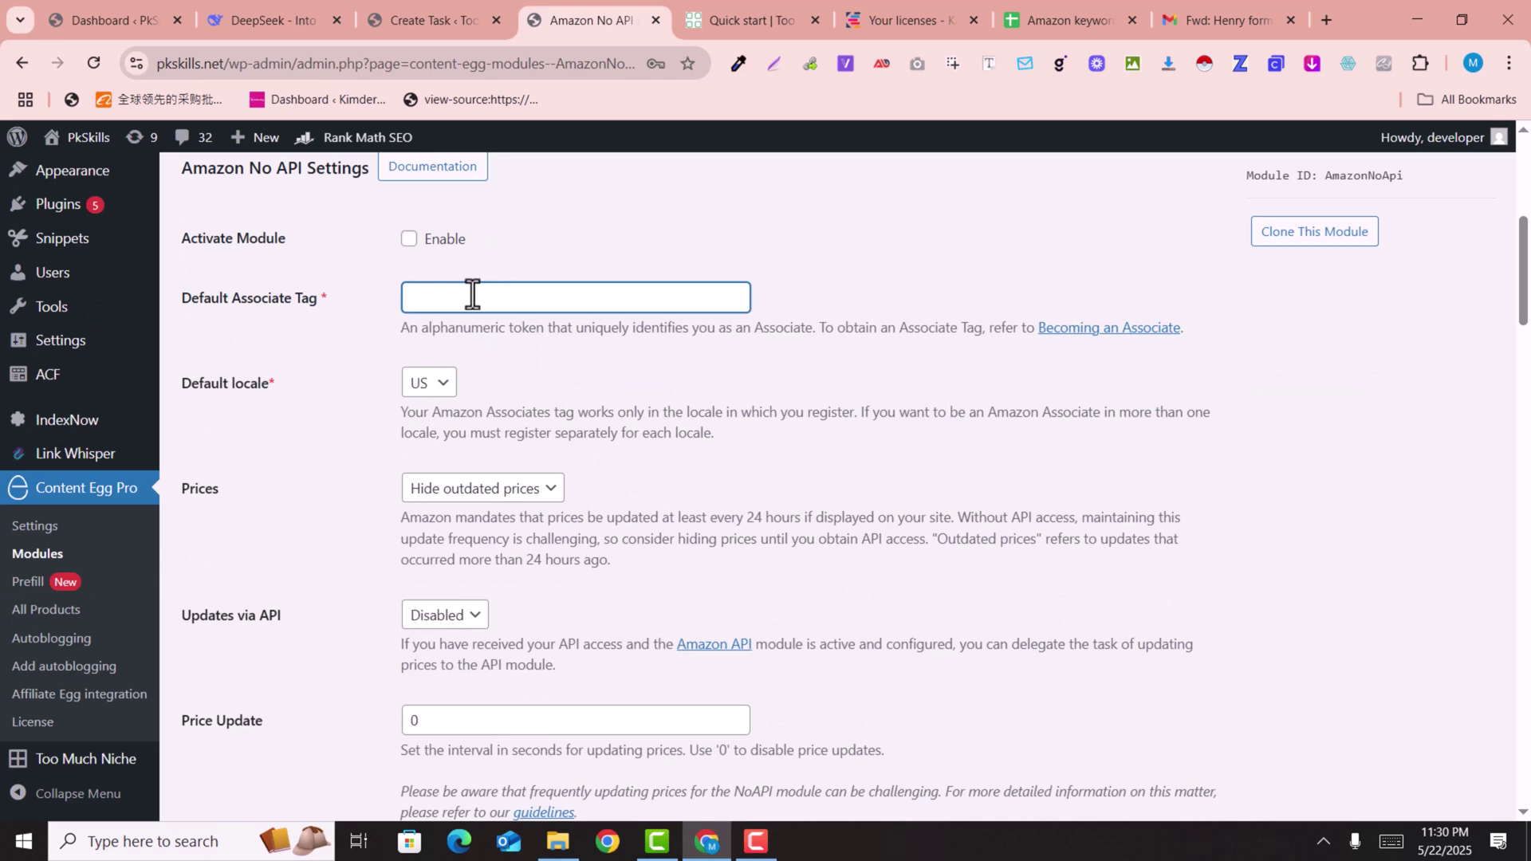
pyautogui.write('zeetelenode')
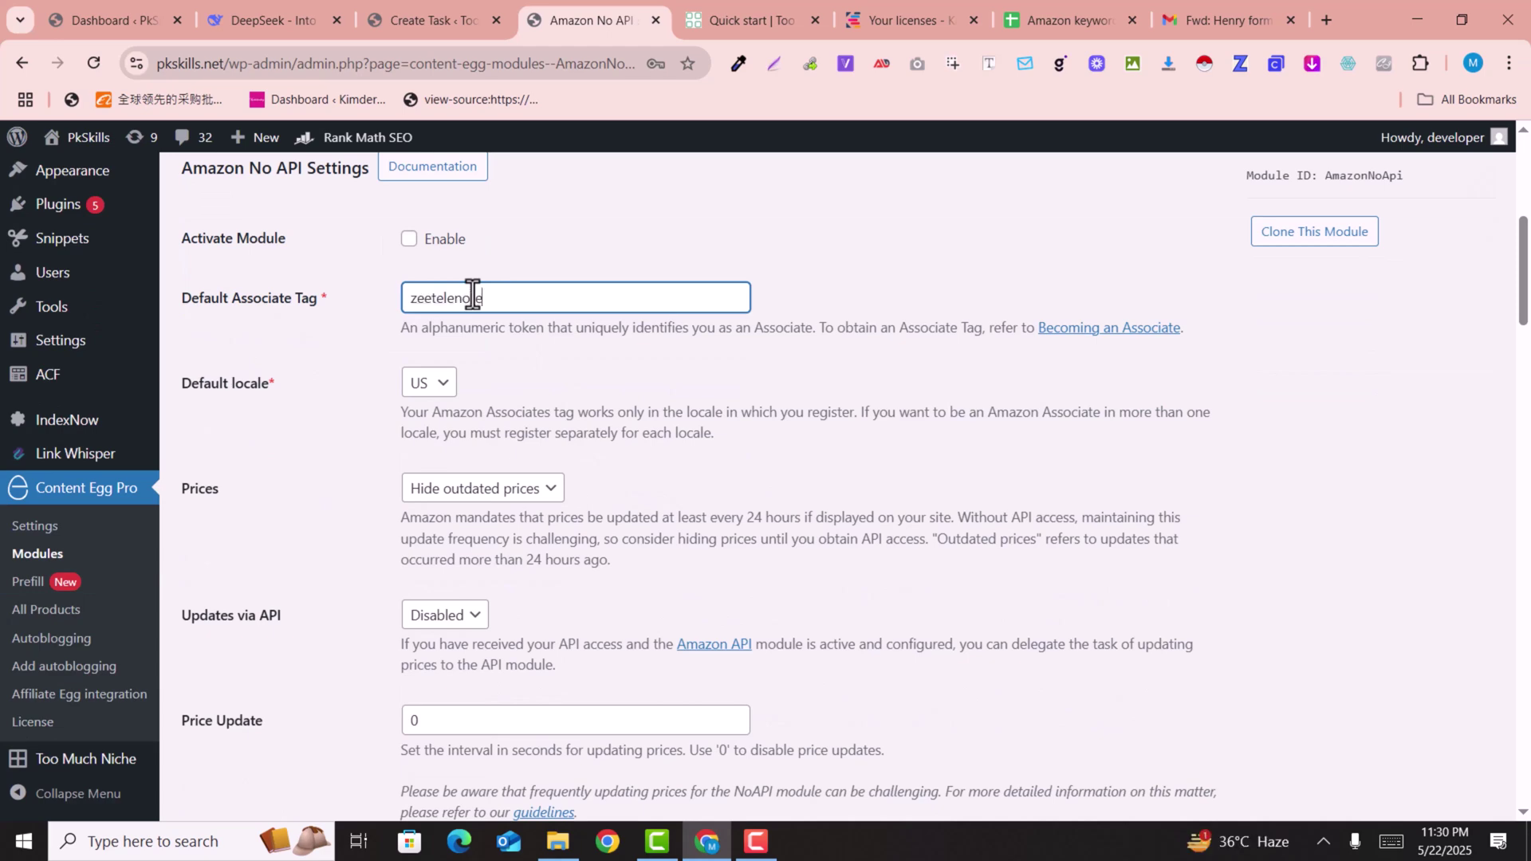
pyautogui.scroll(-3, 586, 327)
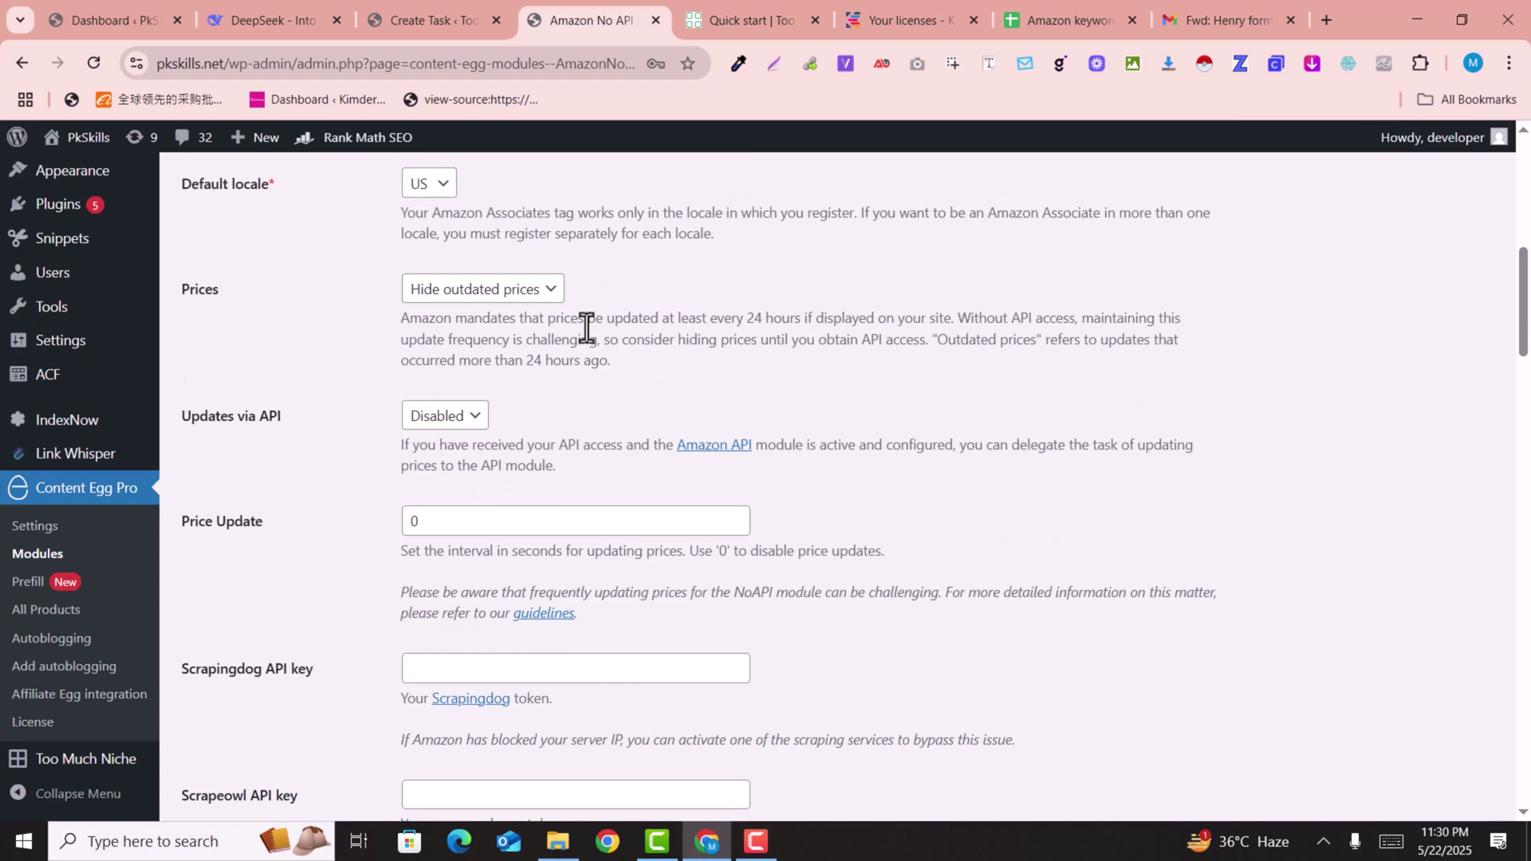
pyautogui.scroll(-4, 634, 422)
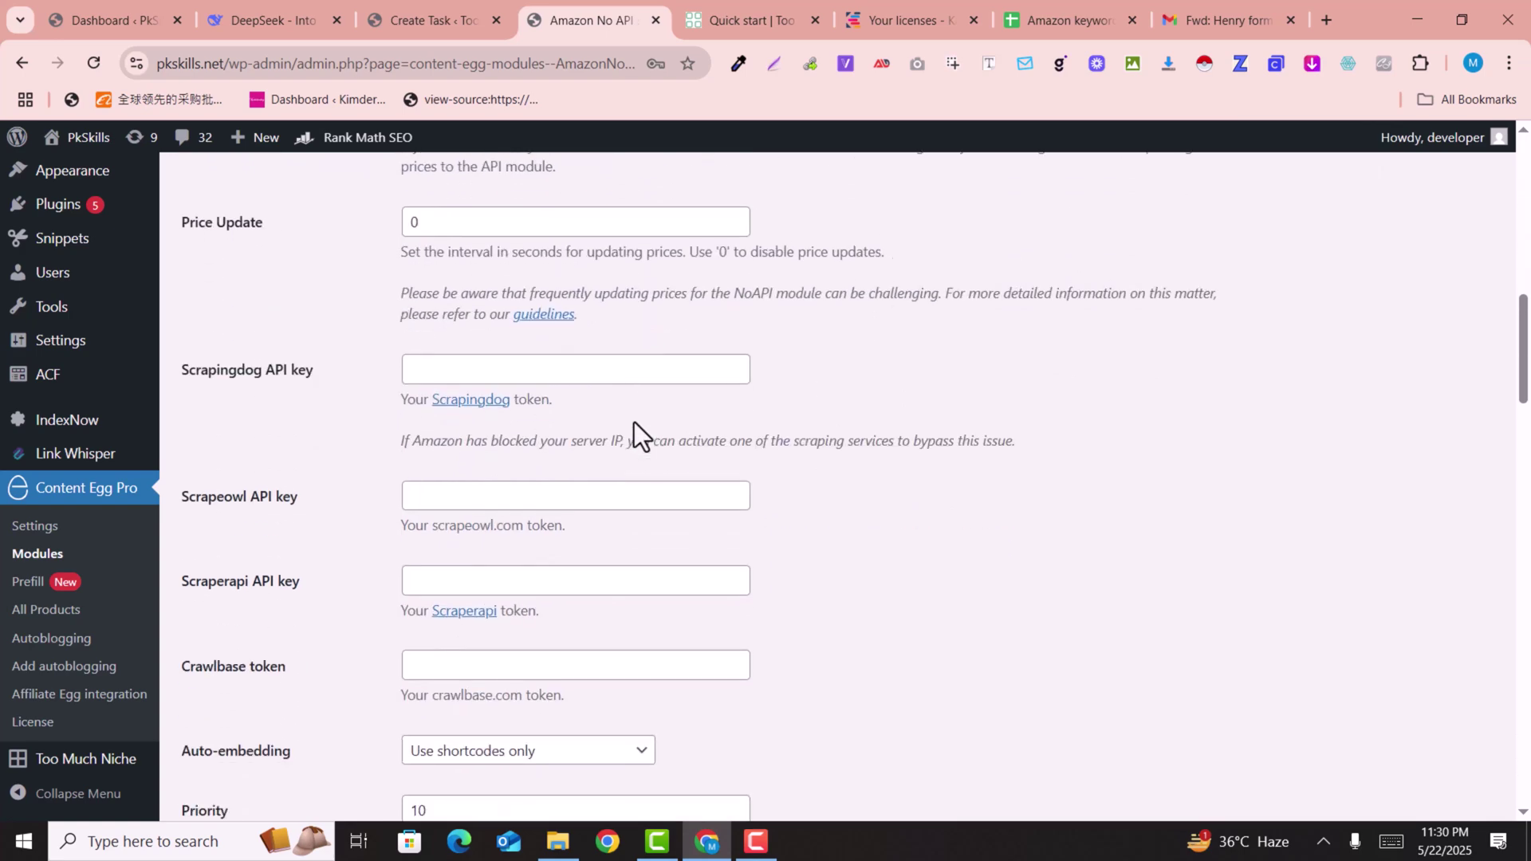
pyautogui.scroll(-12, 753, 569)
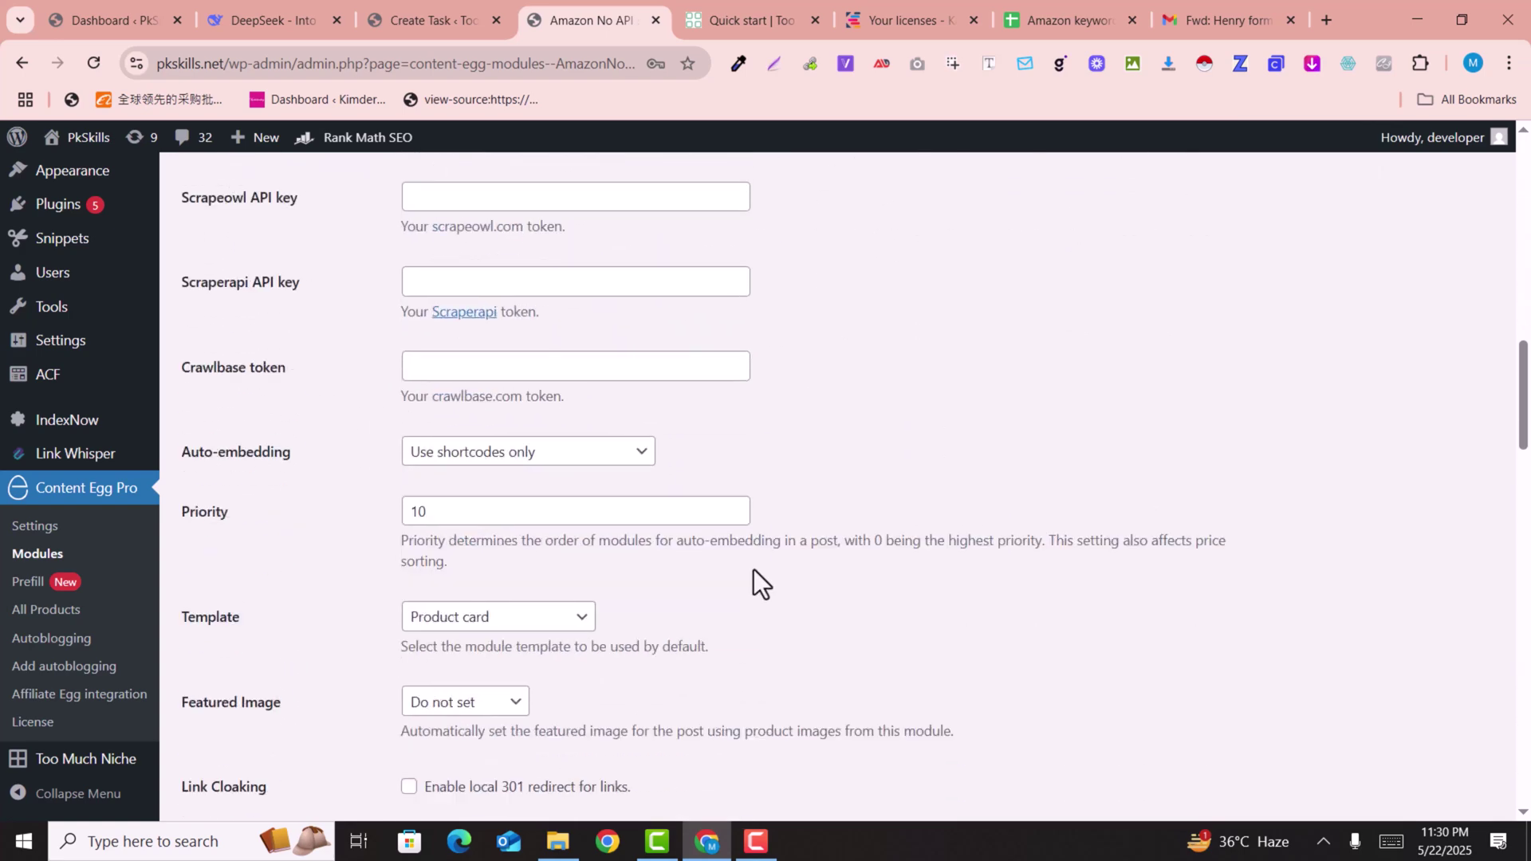
pyautogui.scroll(-15, 754, 569)
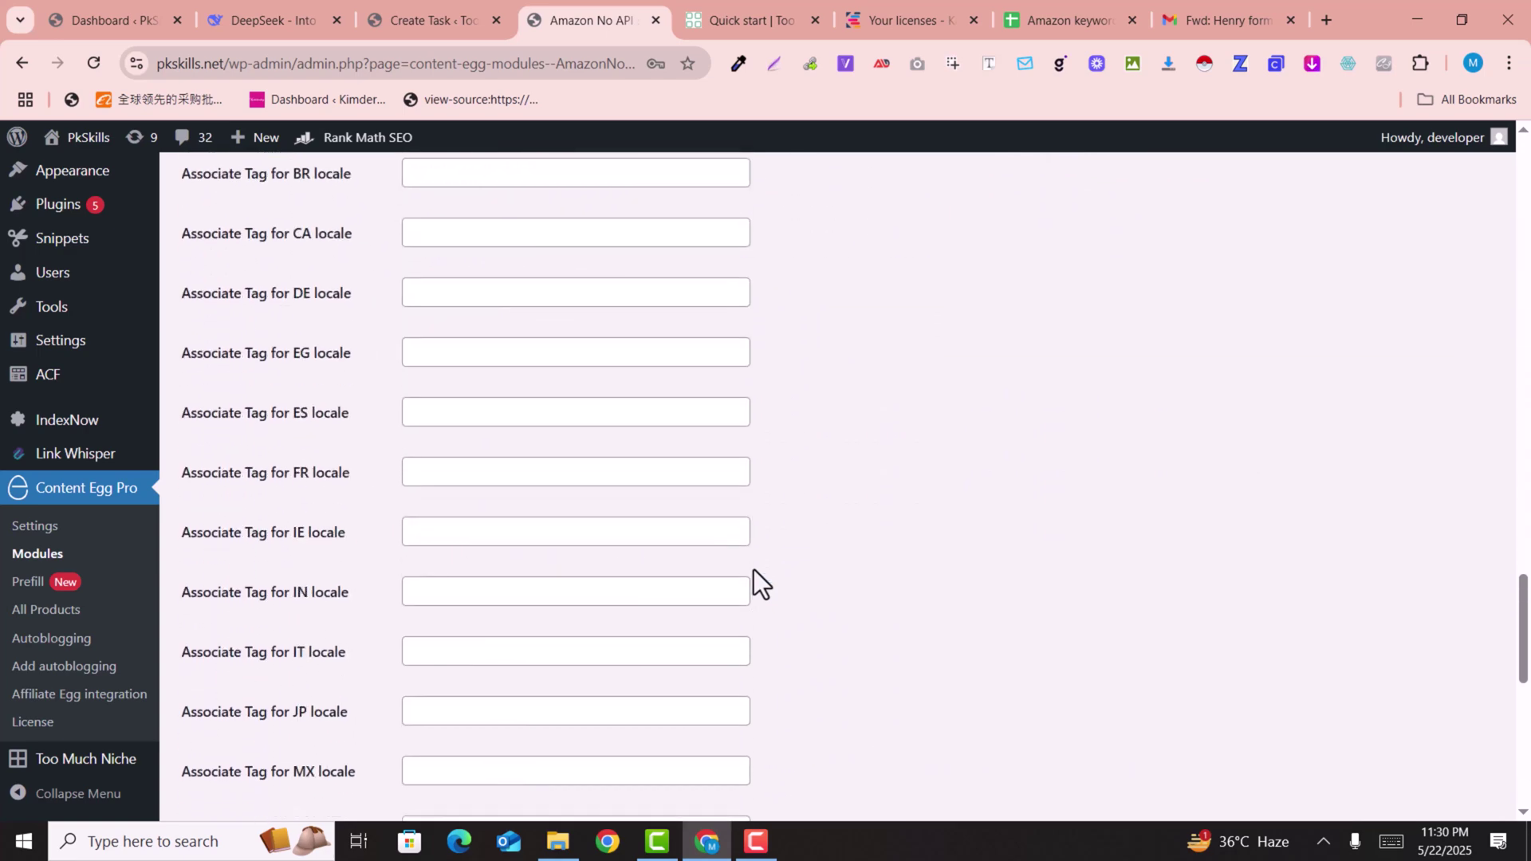
pyautogui.click(232, 719)
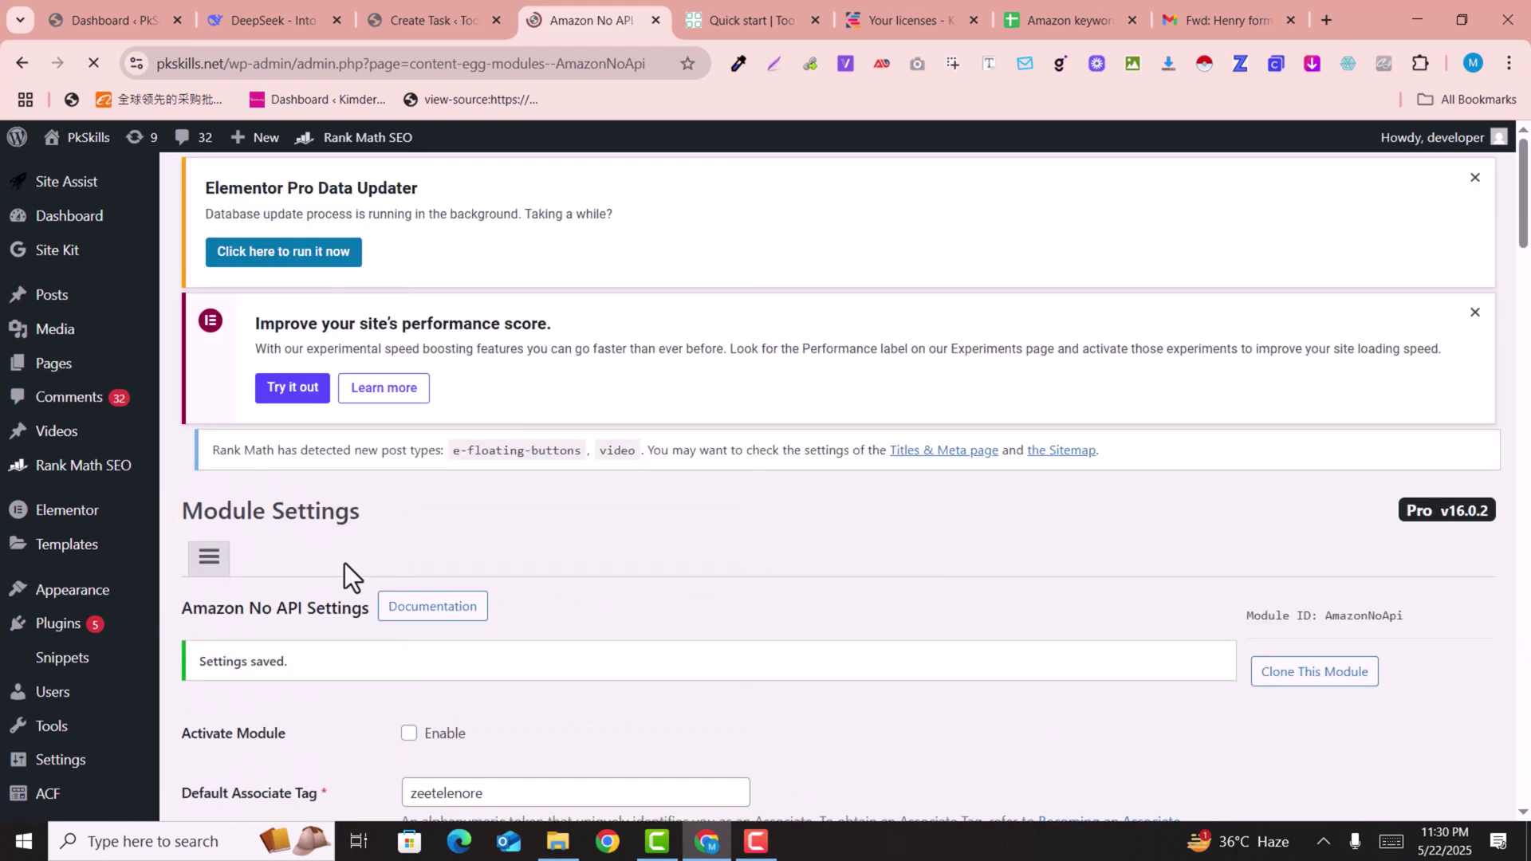
# - Activate the Amazon No API module and save its settings
pyautogui.scroll(-5, 756, 573)
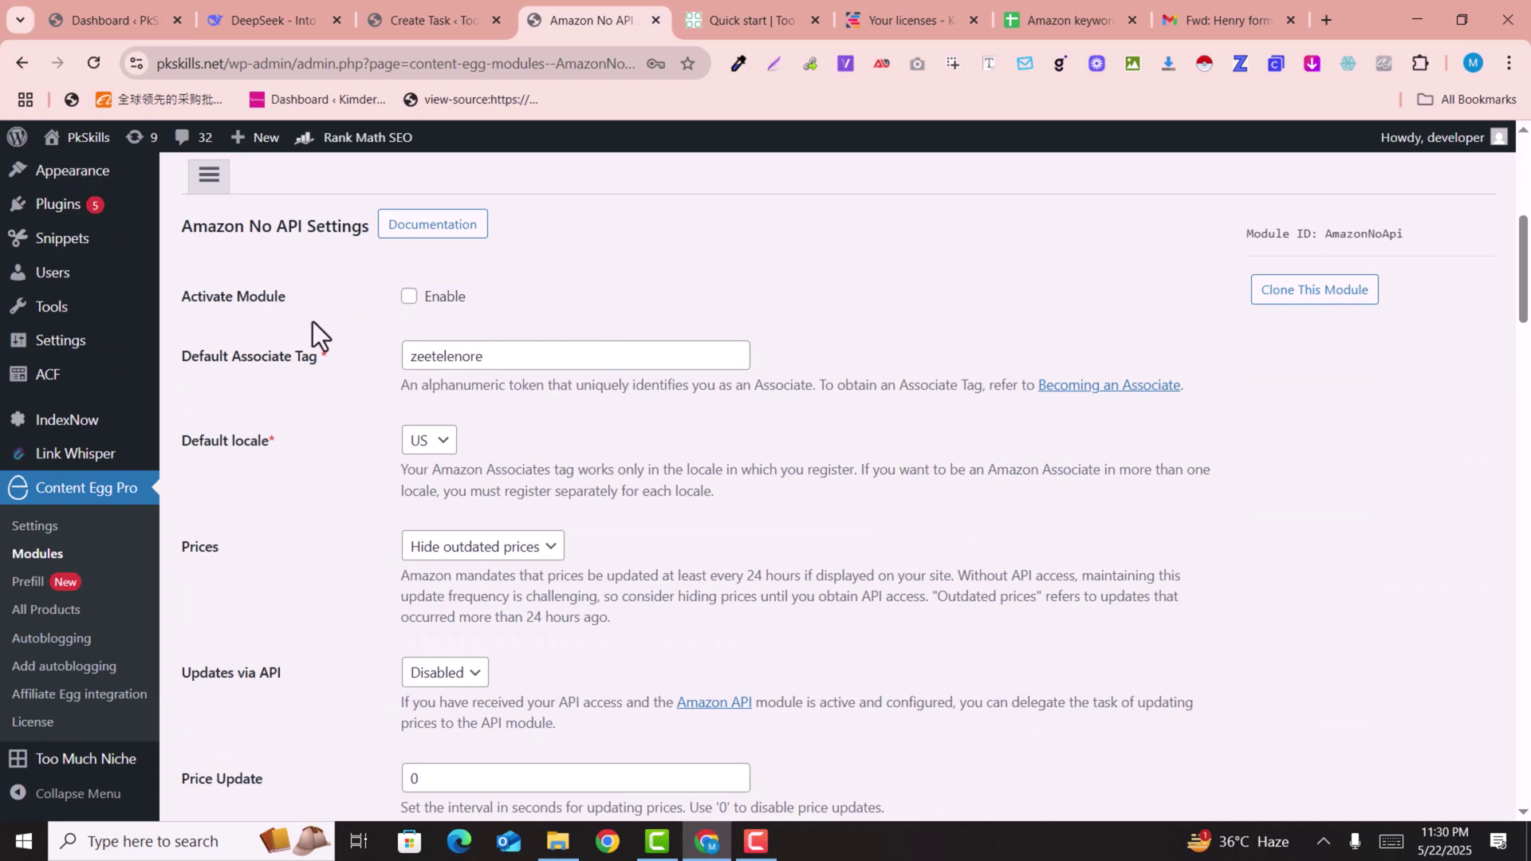
pyautogui.click(408, 298)
pyautogui.scroll(-15, 1404, 582)
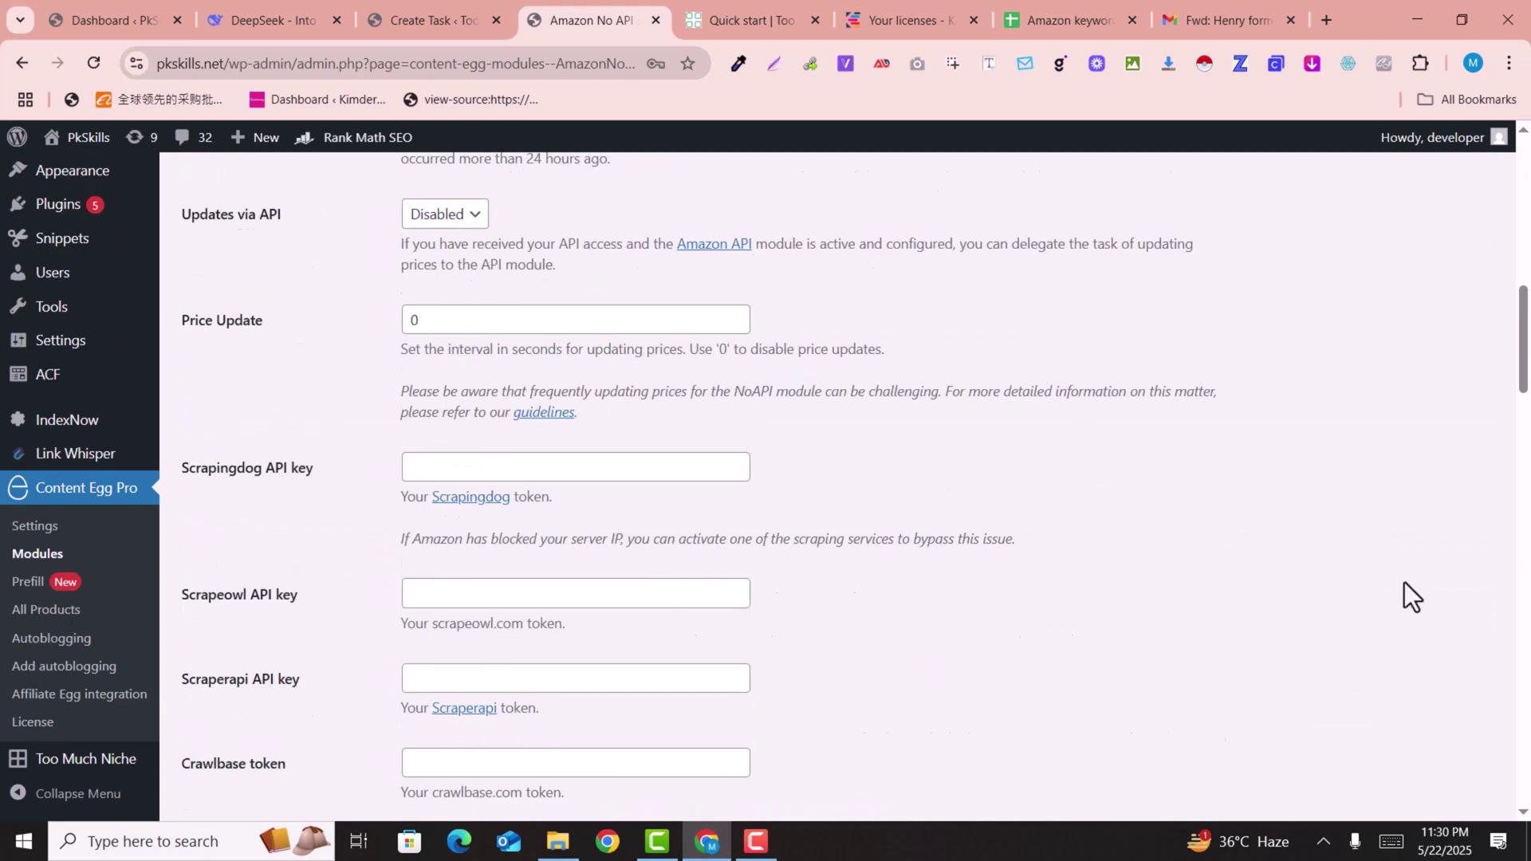
pyautogui.scroll(-10, 1405, 581)
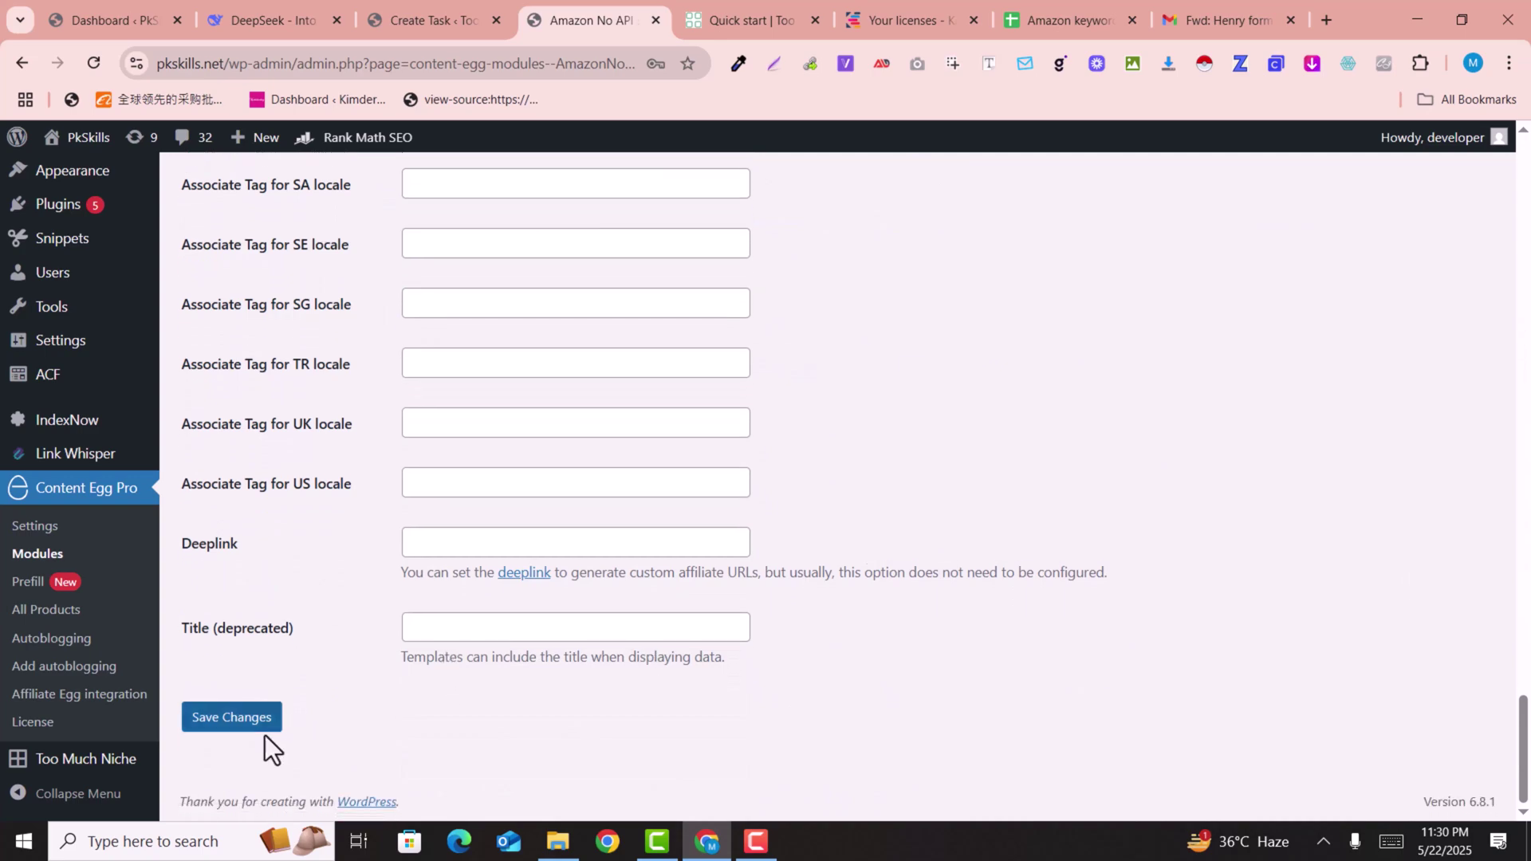
pyautogui.click(243, 721)
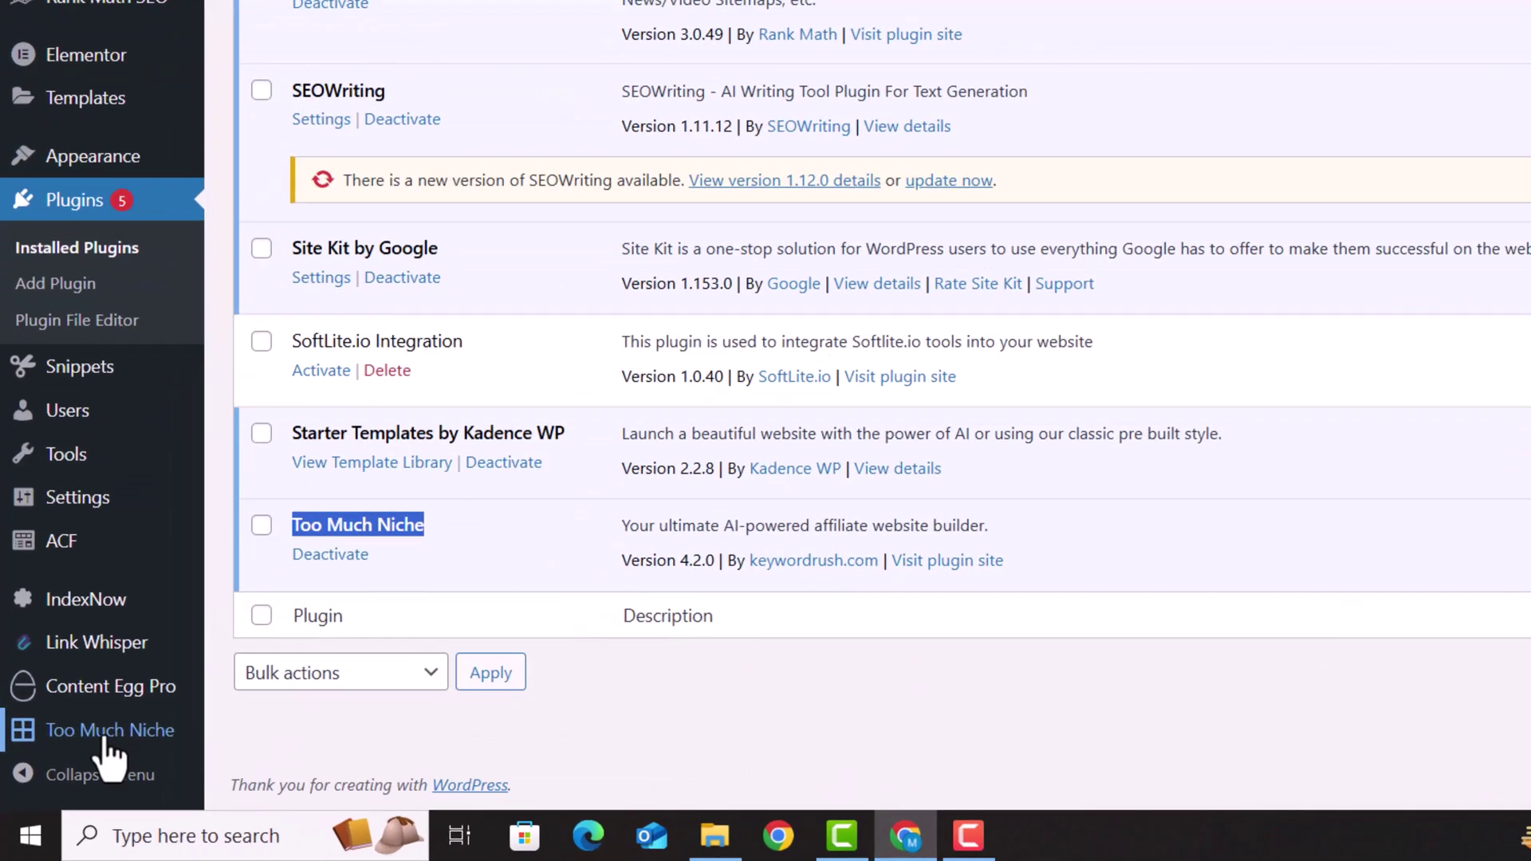
# - Open the Too Much Niche task creation page at its license key field
pyautogui.moveTo(54, 766)
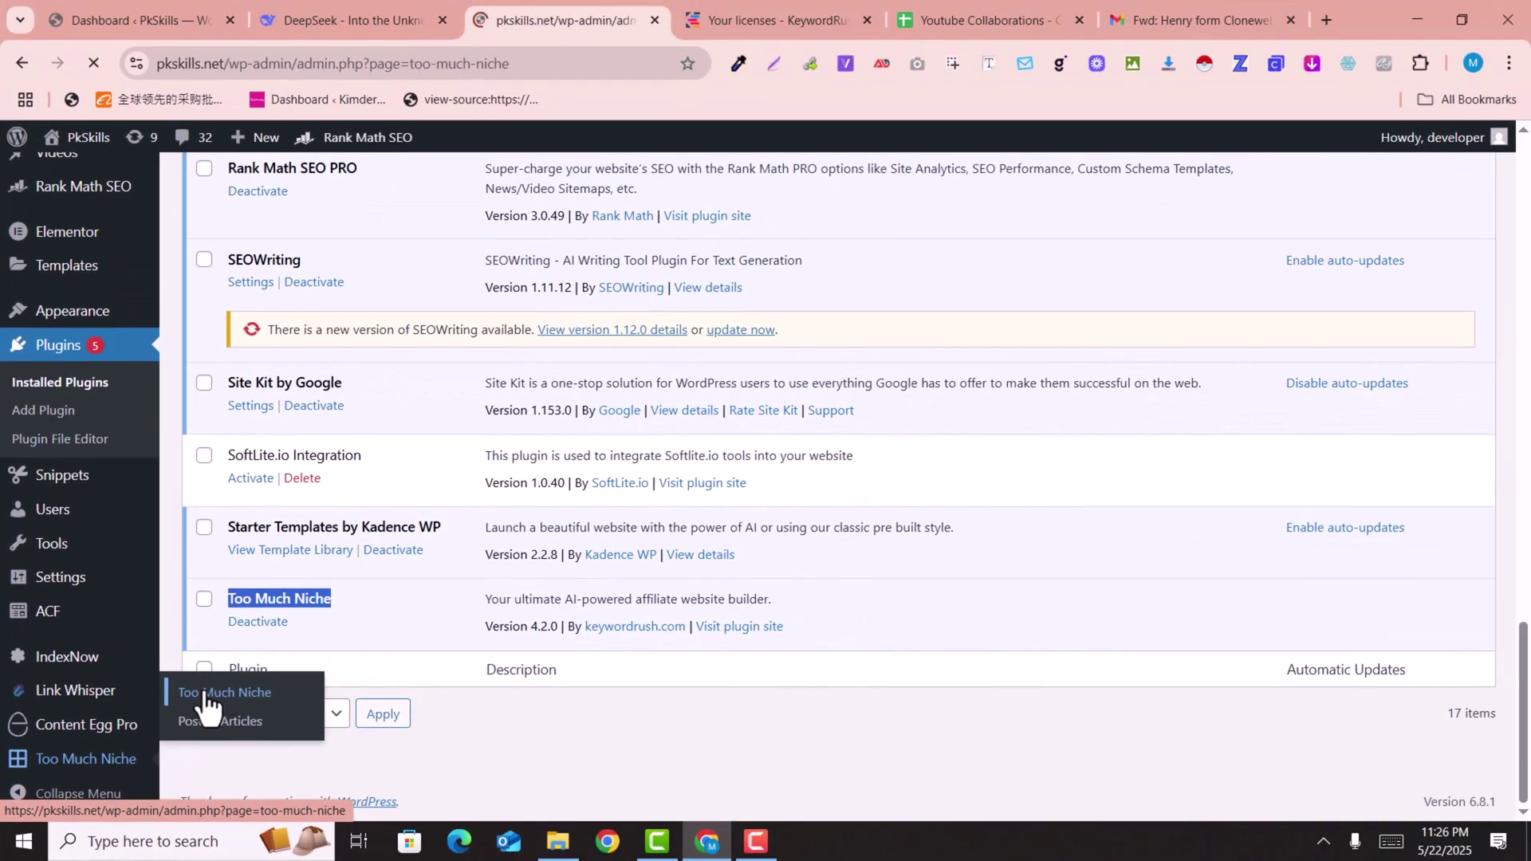
pyautogui.click(255, 655)
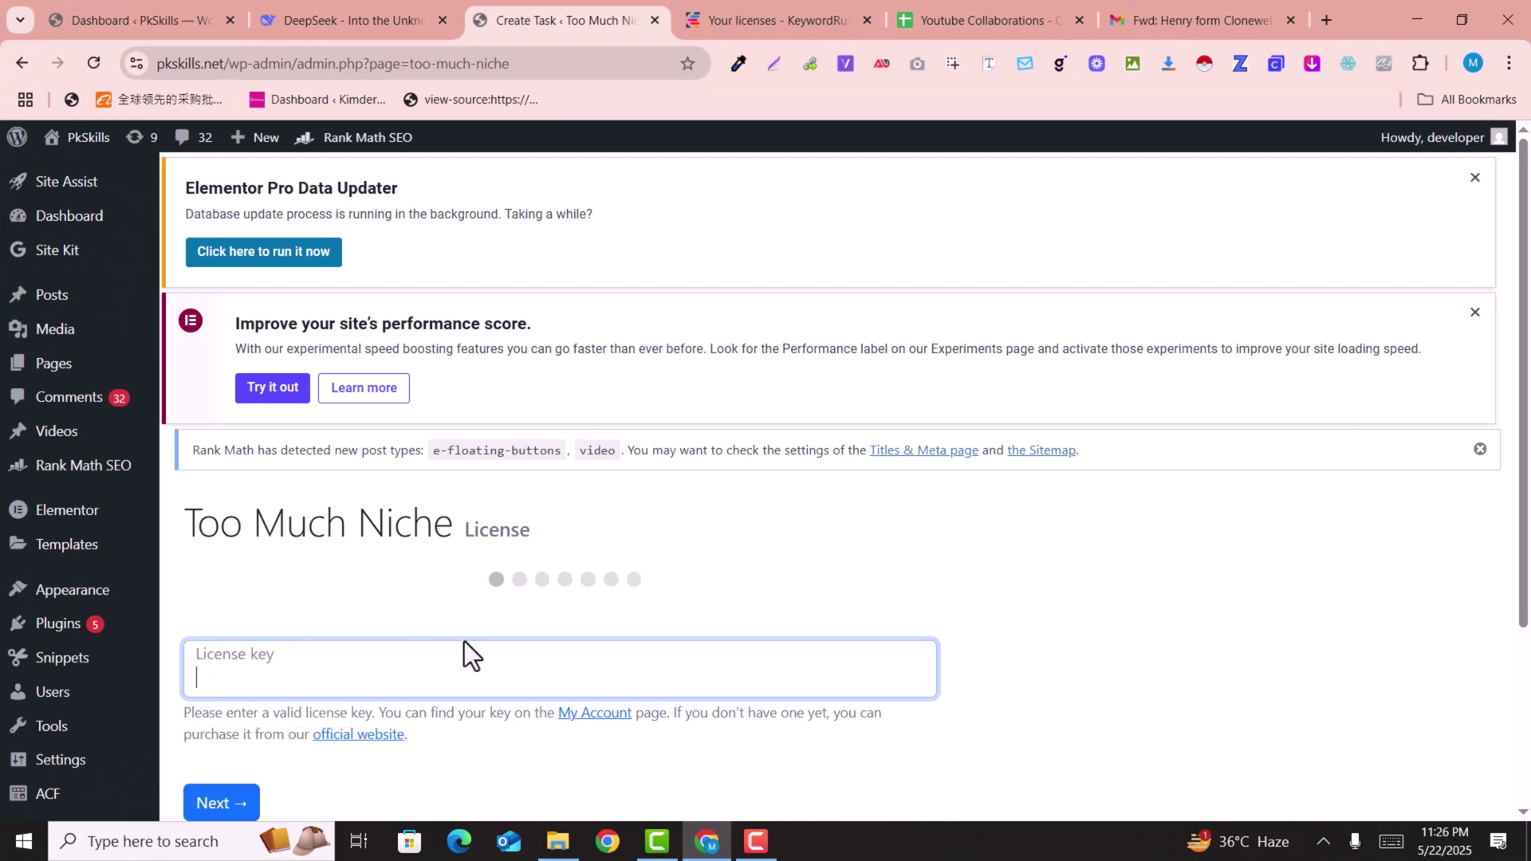
pyautogui.scroll(-3, 468, 653)
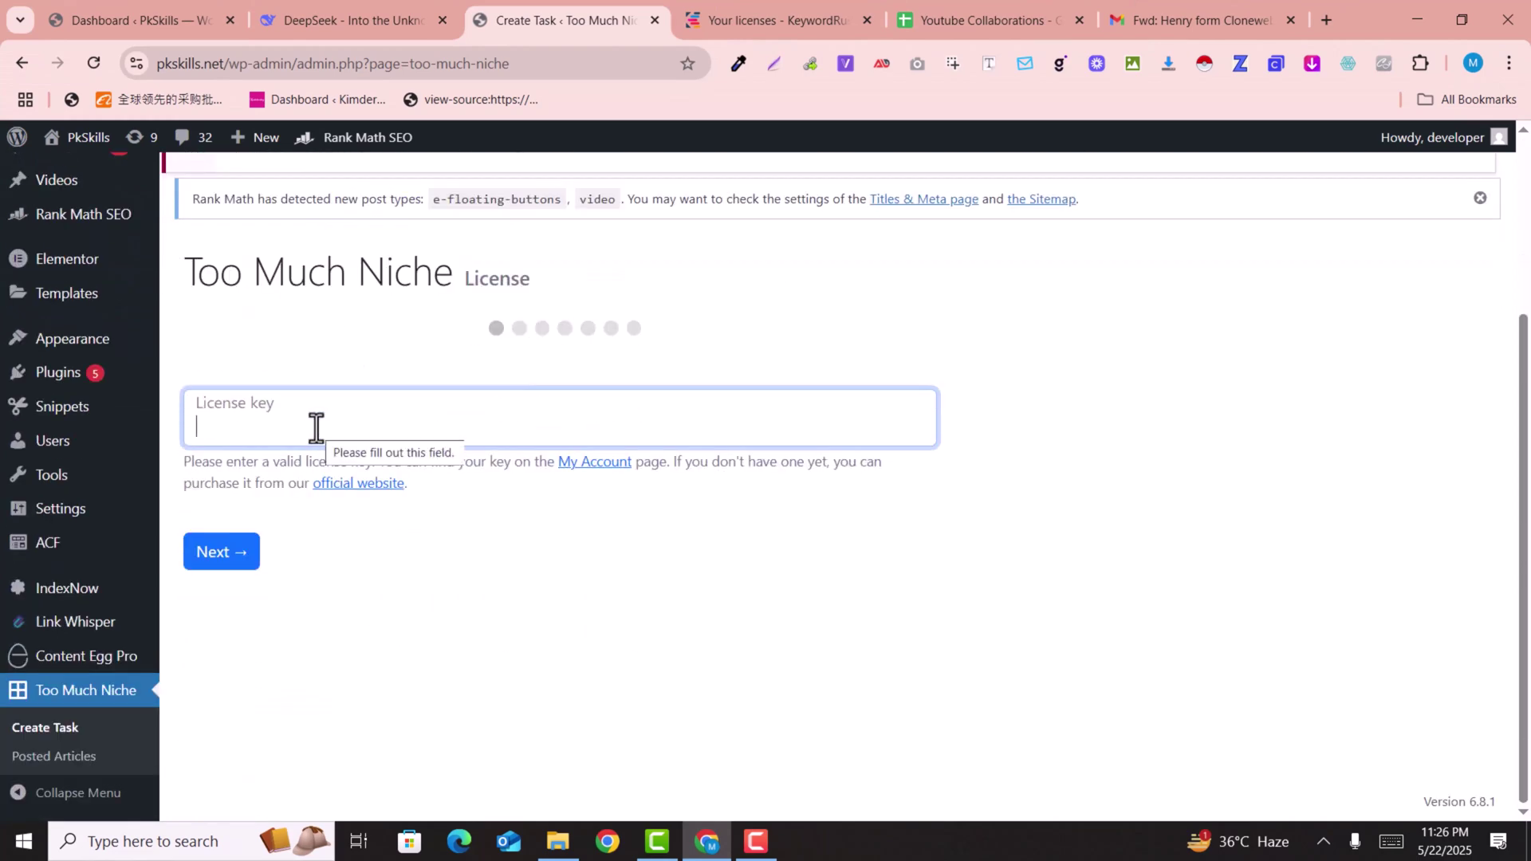
# - Enter the Too Much Niche license key and continue to the niche settings
pyautogui.hotkey('ctrl', 'v')
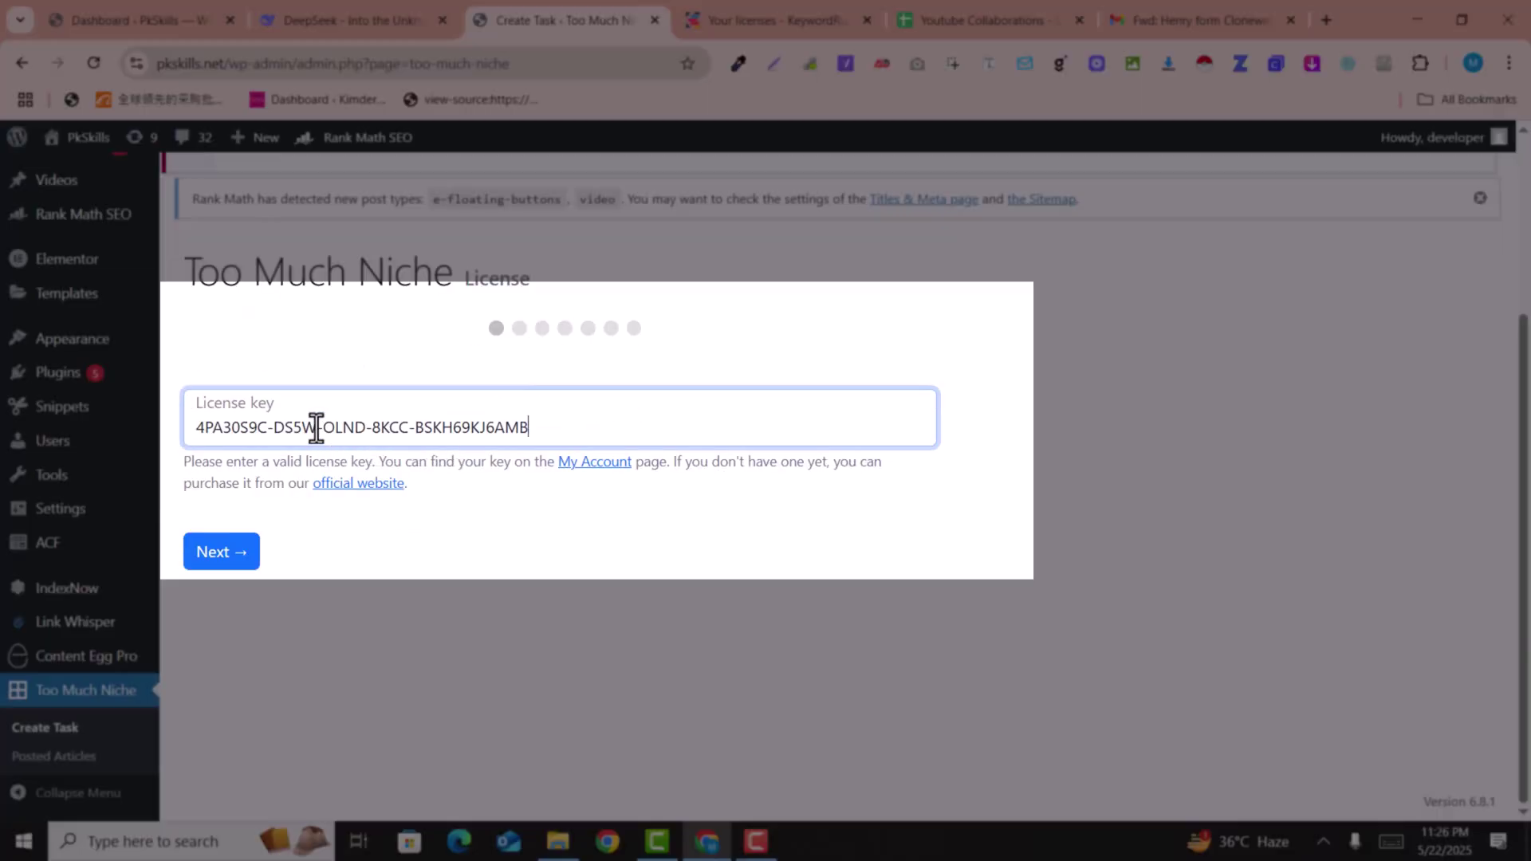
pyautogui.click(223, 554)
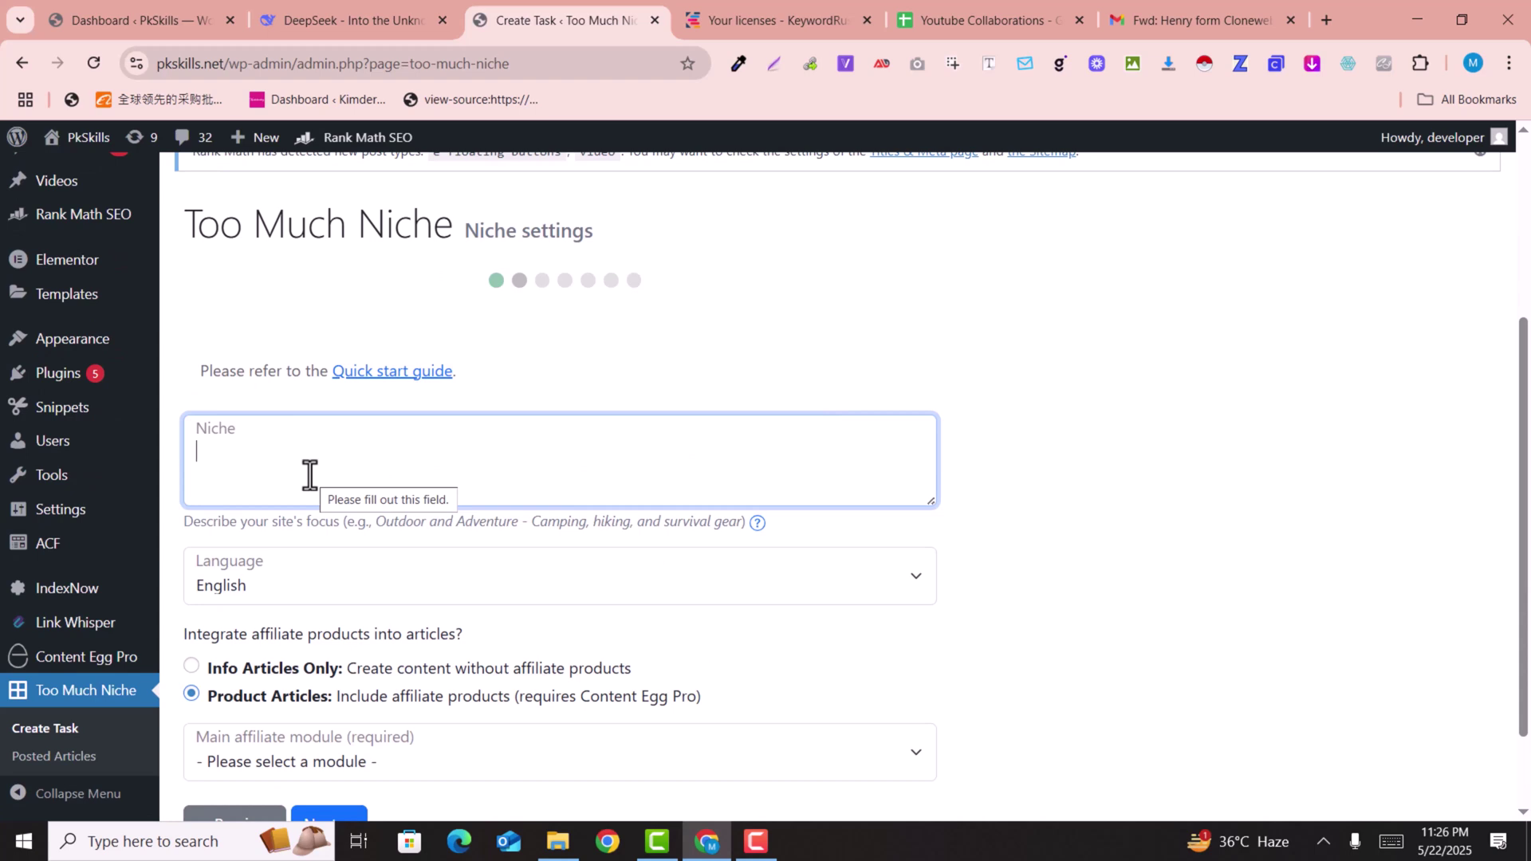
# - Open the Quick start guide in a separate browser tab and return to the niche settings
pyautogui.rightClick(383, 385)
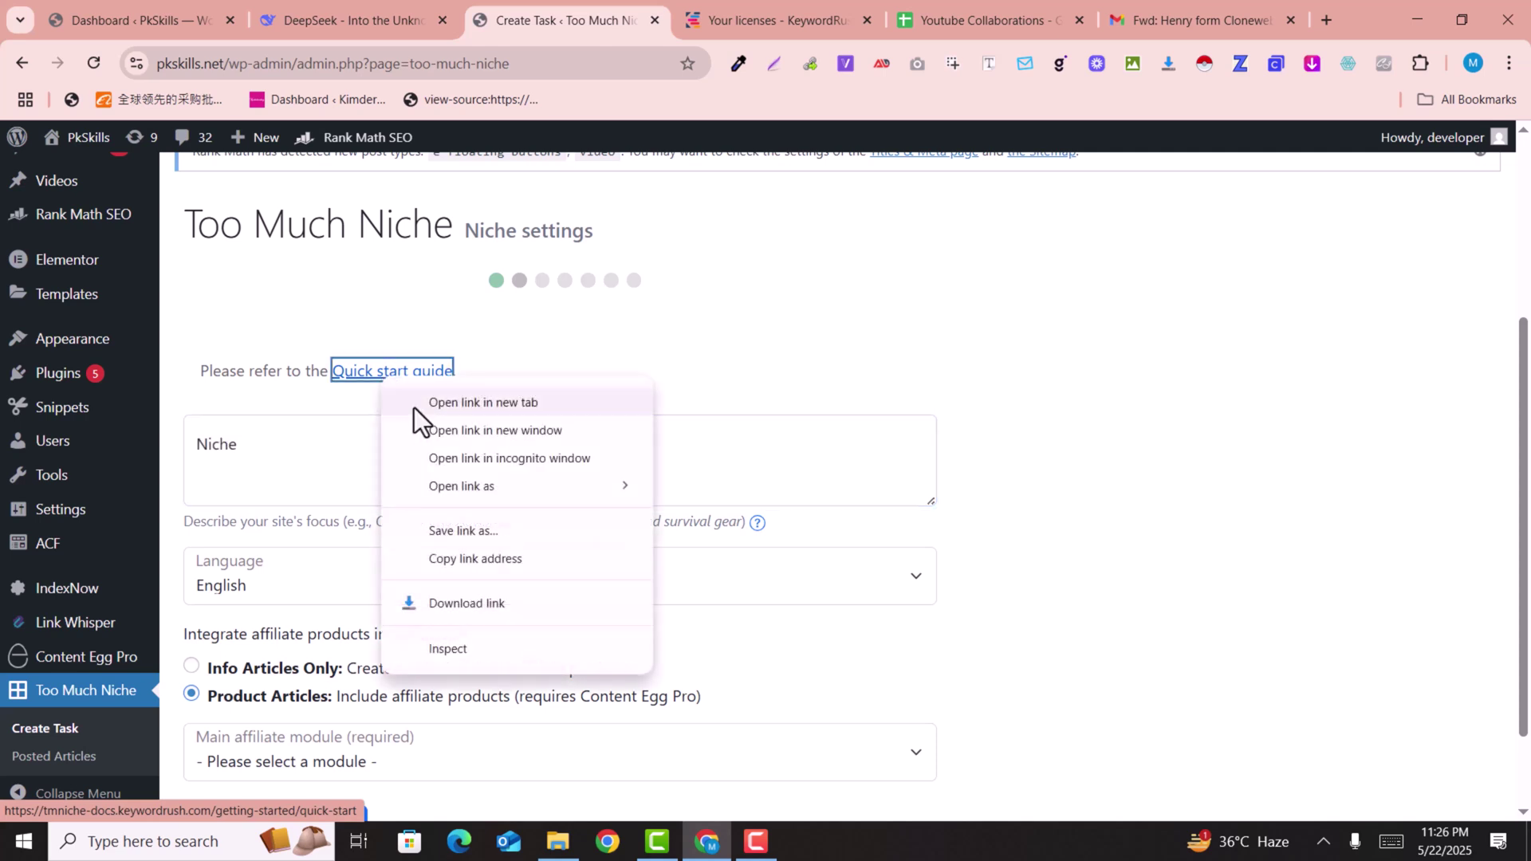
pyautogui.click(414, 409)
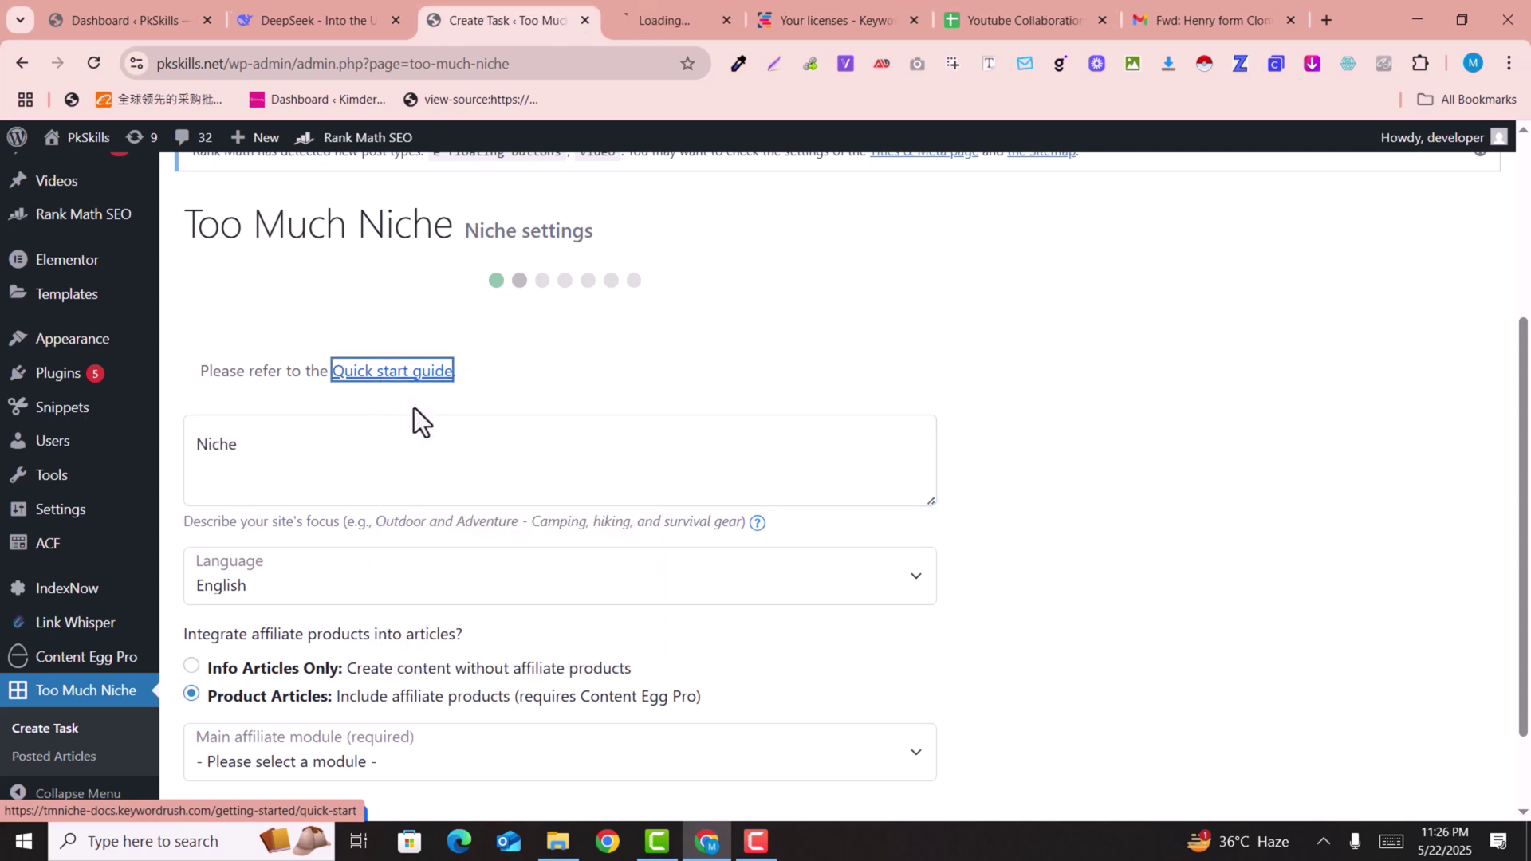
pyautogui.click(655, 2)
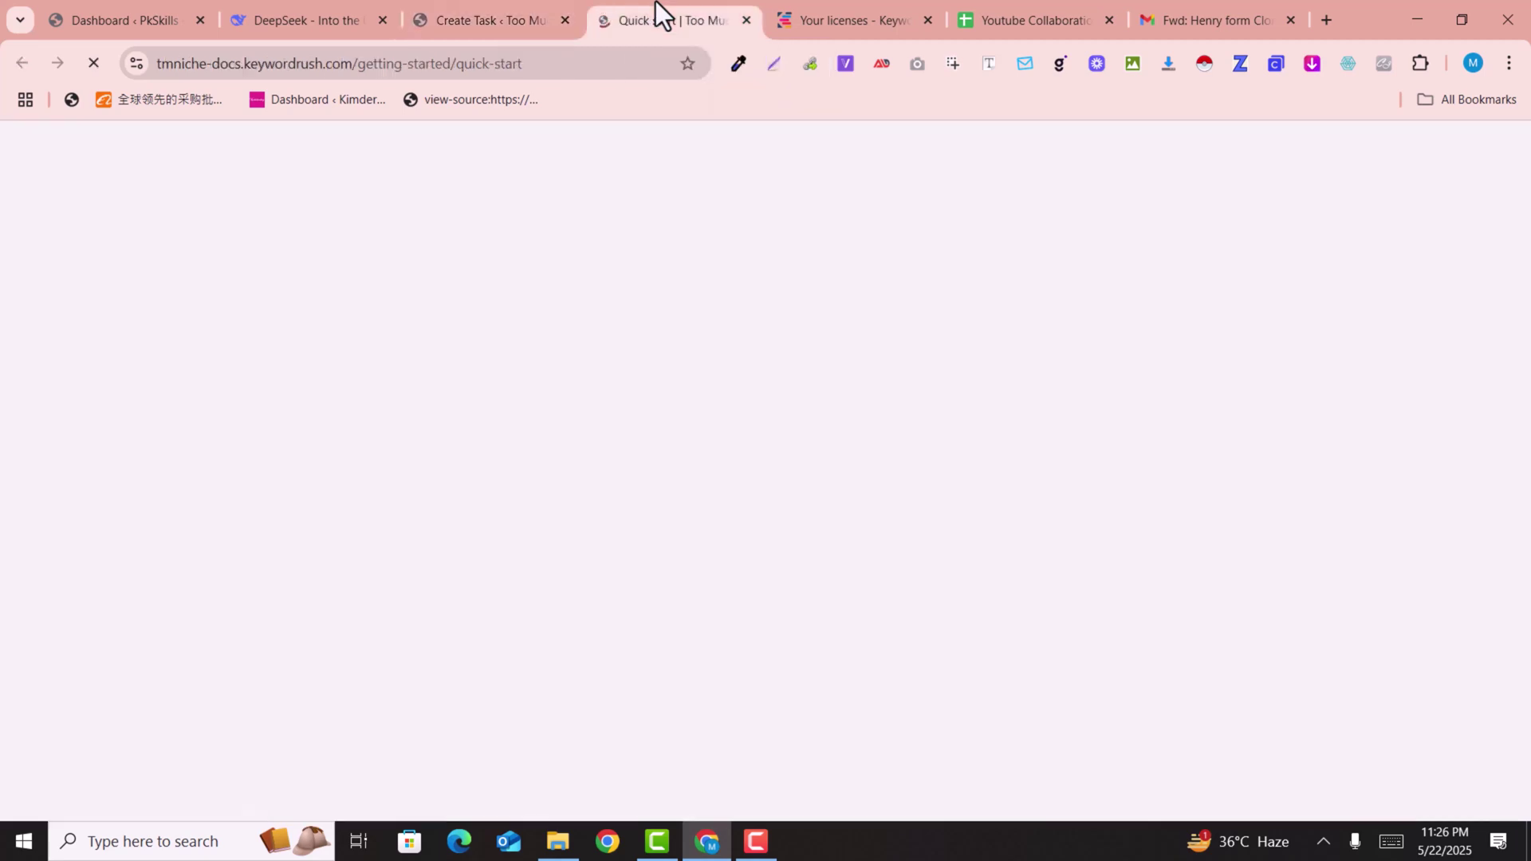
pyautogui.click(485, 2)
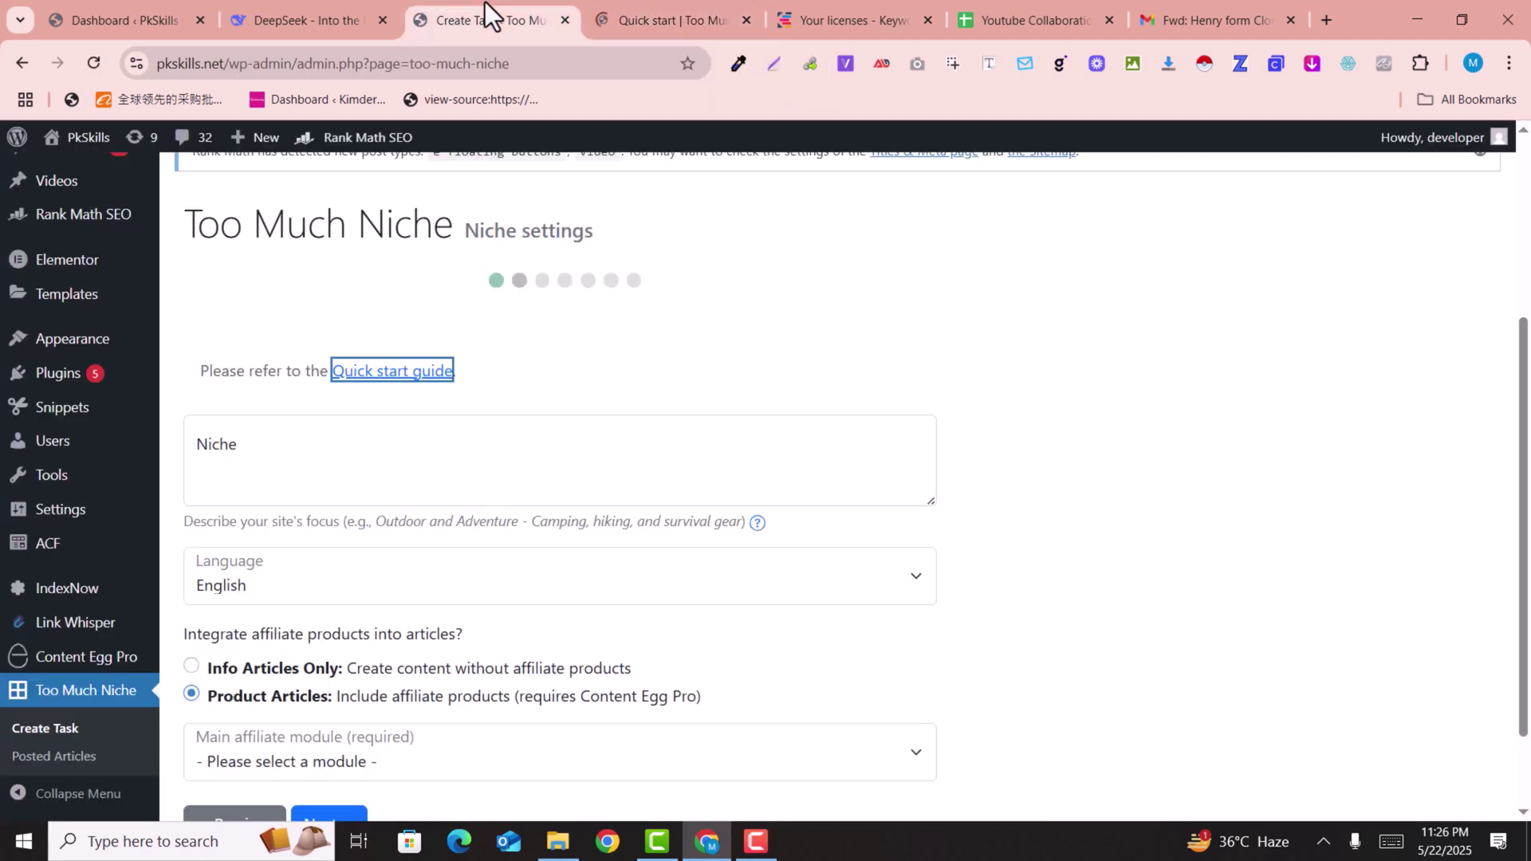
# - Set the niche to "manual preving devices, v60, kalita wave, moka pot, french press", language English, main affiliate module Amazon No API, and continue
pyautogui.click(375, 443)
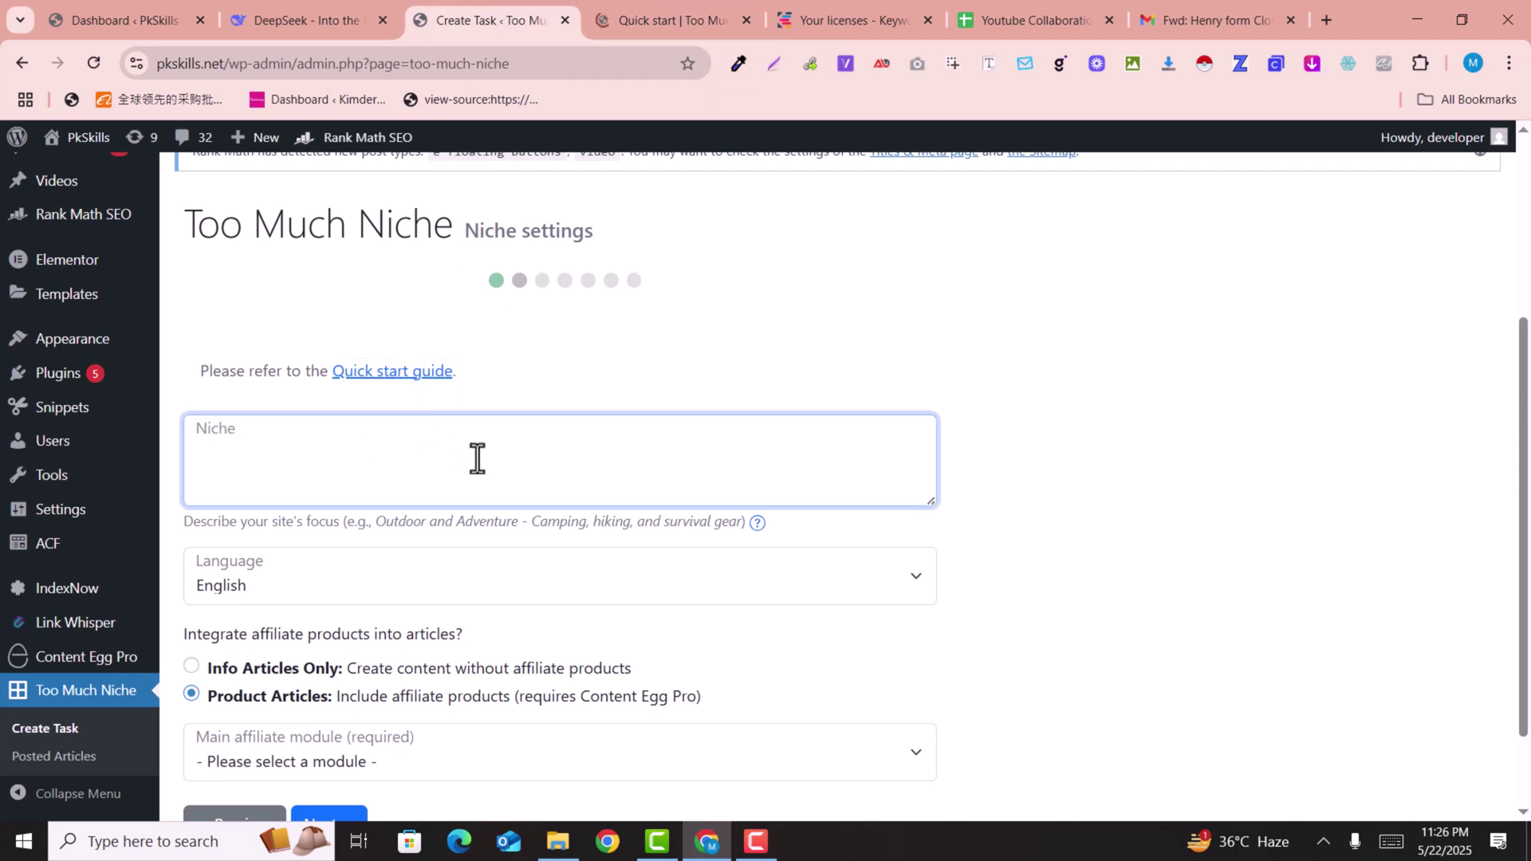
pyautogui.scroll(-2, 476, 458)
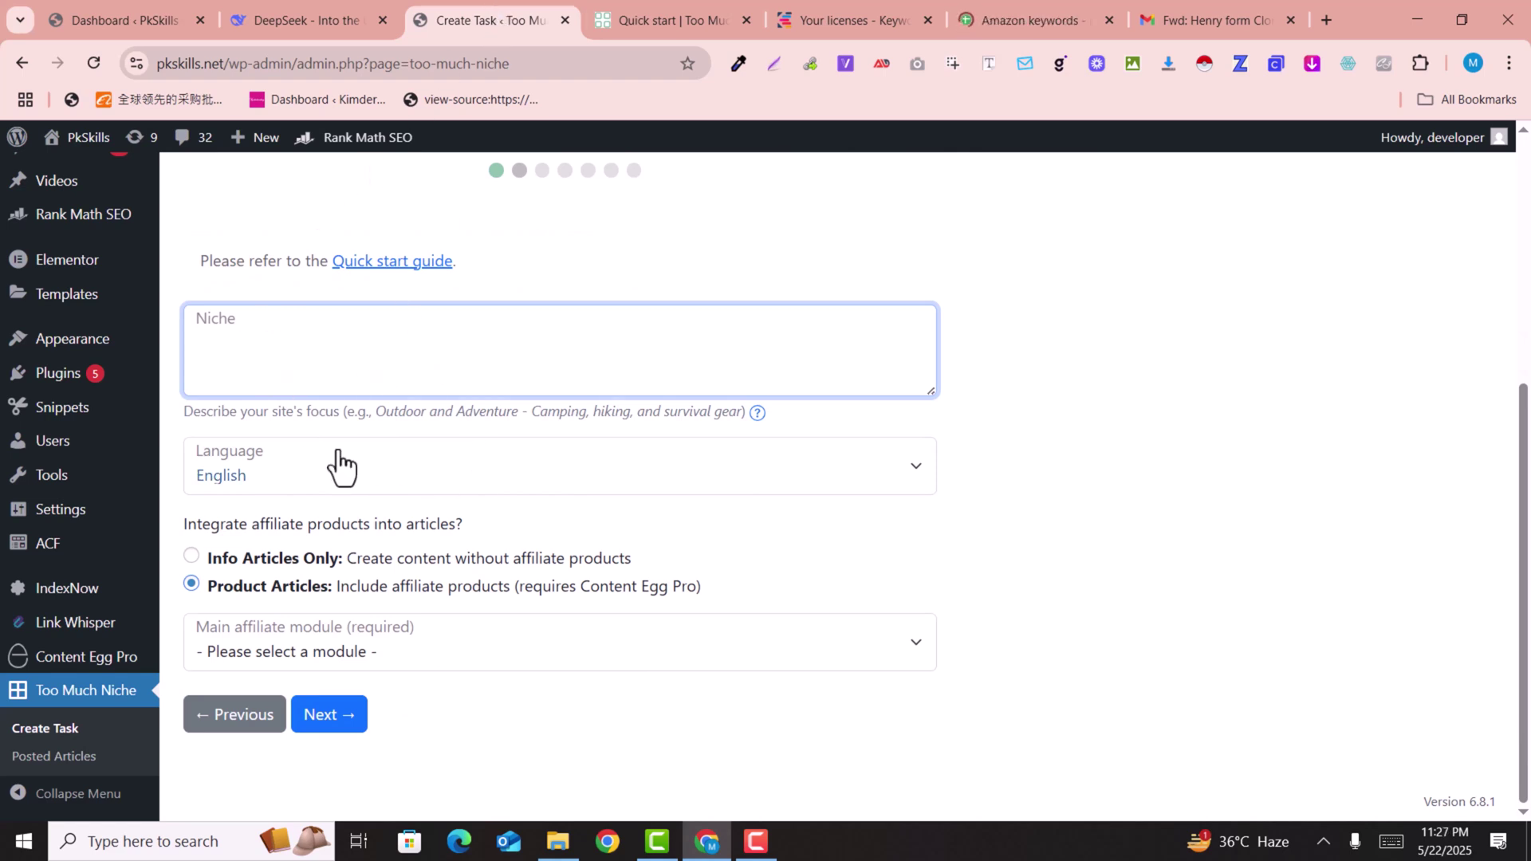
pyautogui.write('manual preving devices, v60, kalita wave, moka pot, french press')
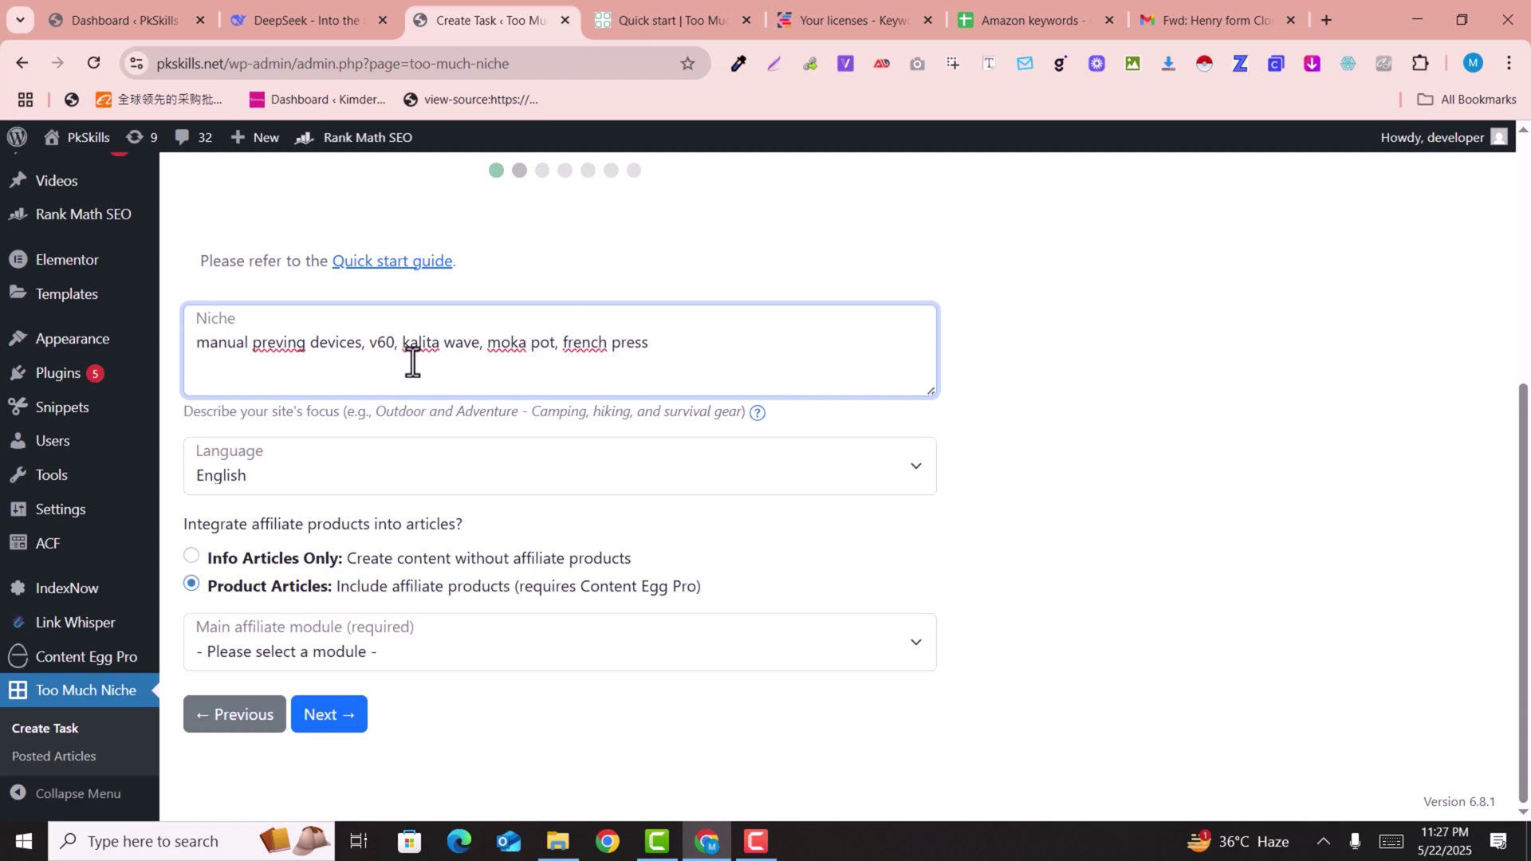
pyautogui.click(221, 482)
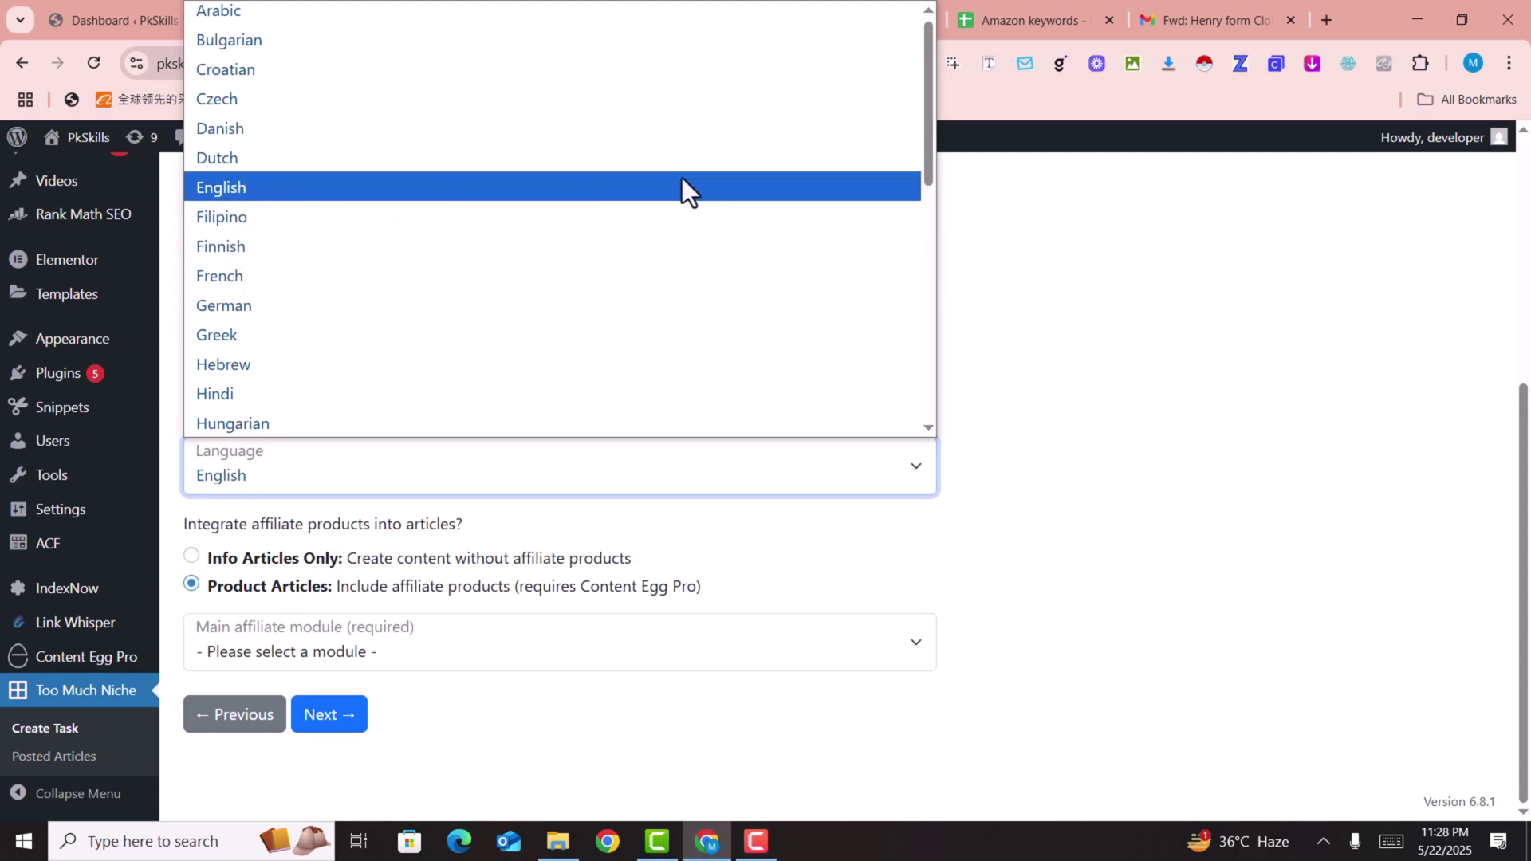
pyautogui.click(498, 187)
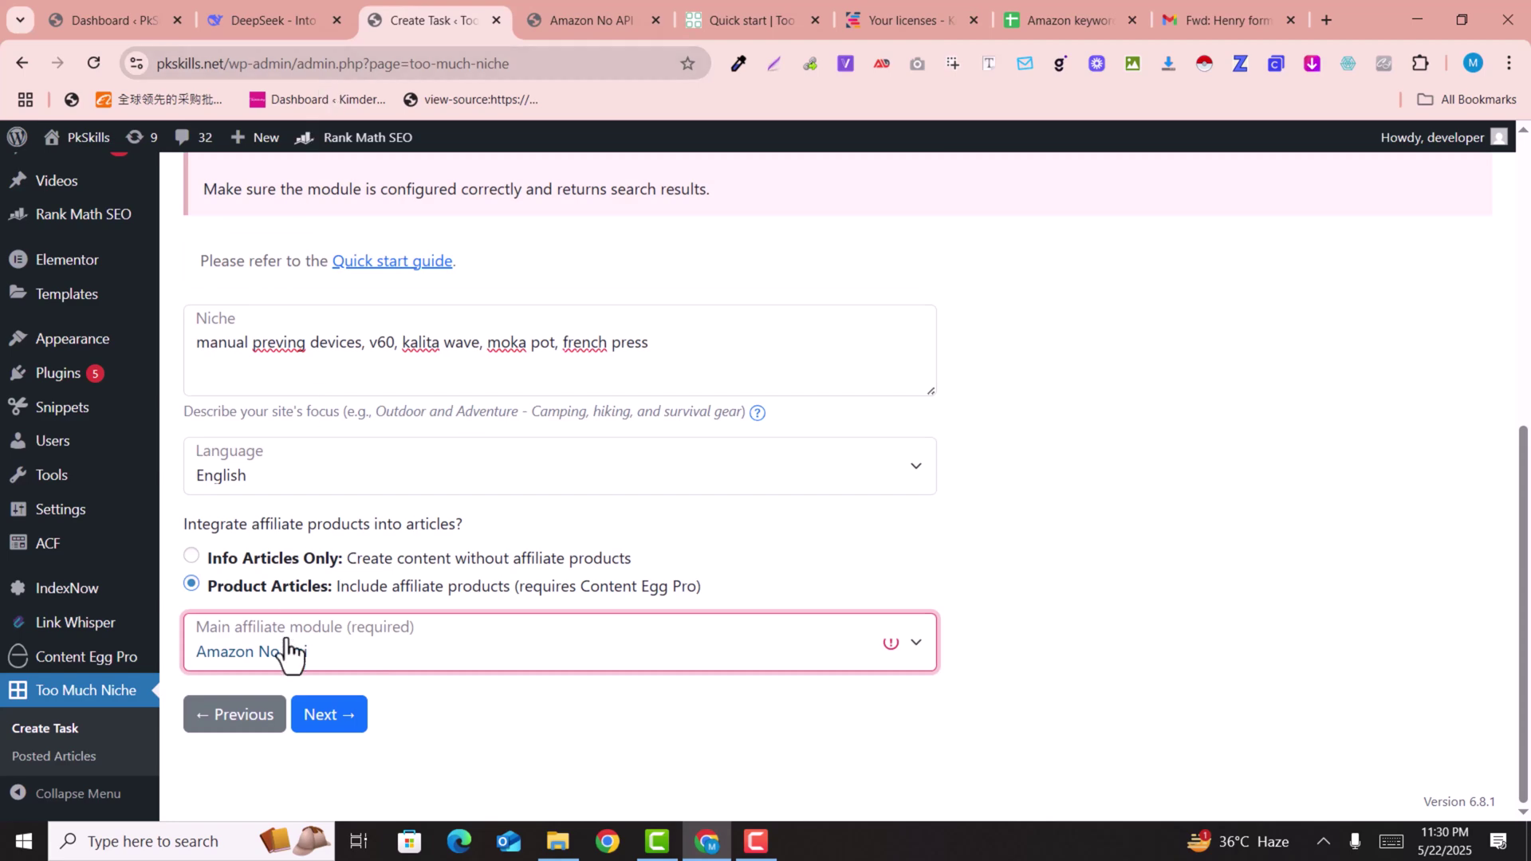
pyautogui.click(303, 717)
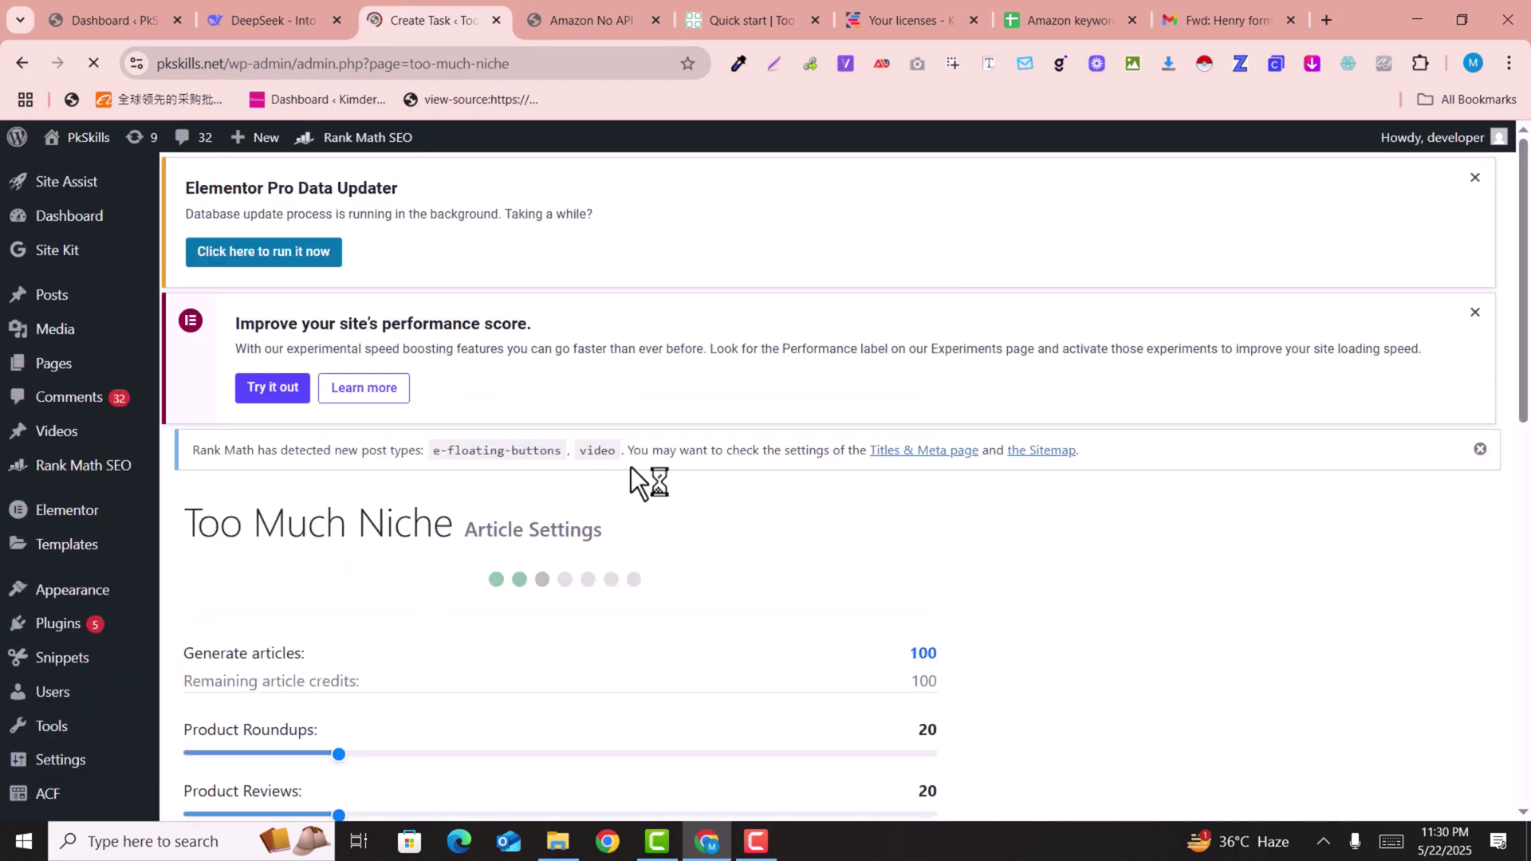
# - Set the article counts to 9 Product Roundups, 11 Product Reviews, 12 Product Comparisons, 18 Informative Articles and 7 How-to Guides
pyautogui.scroll(-3, 633, 552)
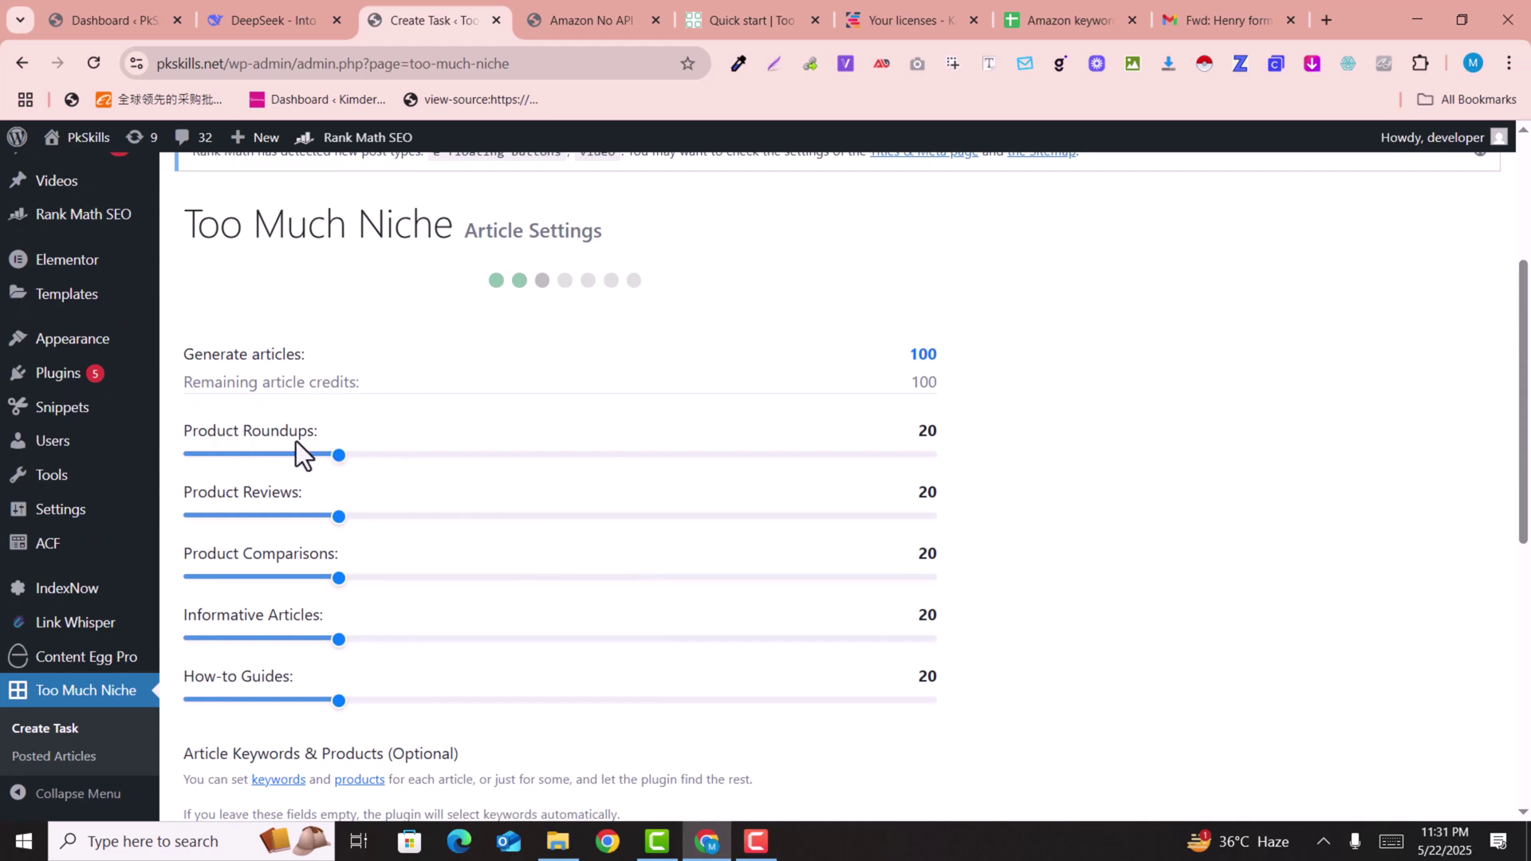
pyautogui.moveTo(339, 460); pyautogui.dragTo(256, 458)
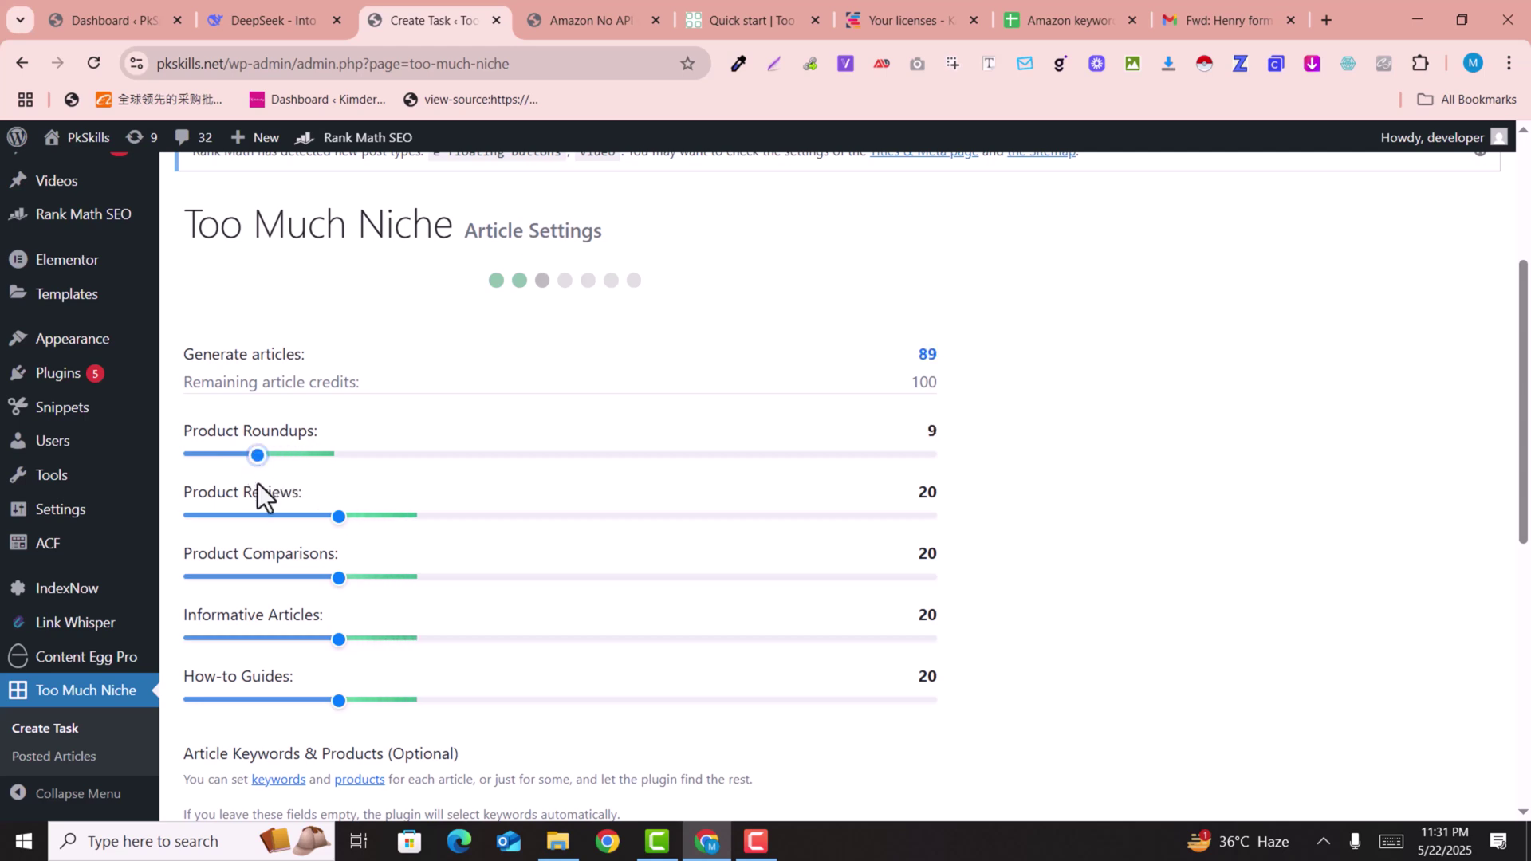
pyautogui.moveTo(341, 518); pyautogui.dragTo(273, 518)
pyautogui.moveTo(331, 577); pyautogui.dragTo(279, 577)
pyautogui.moveTo(337, 640); pyautogui.dragTo(240, 700)
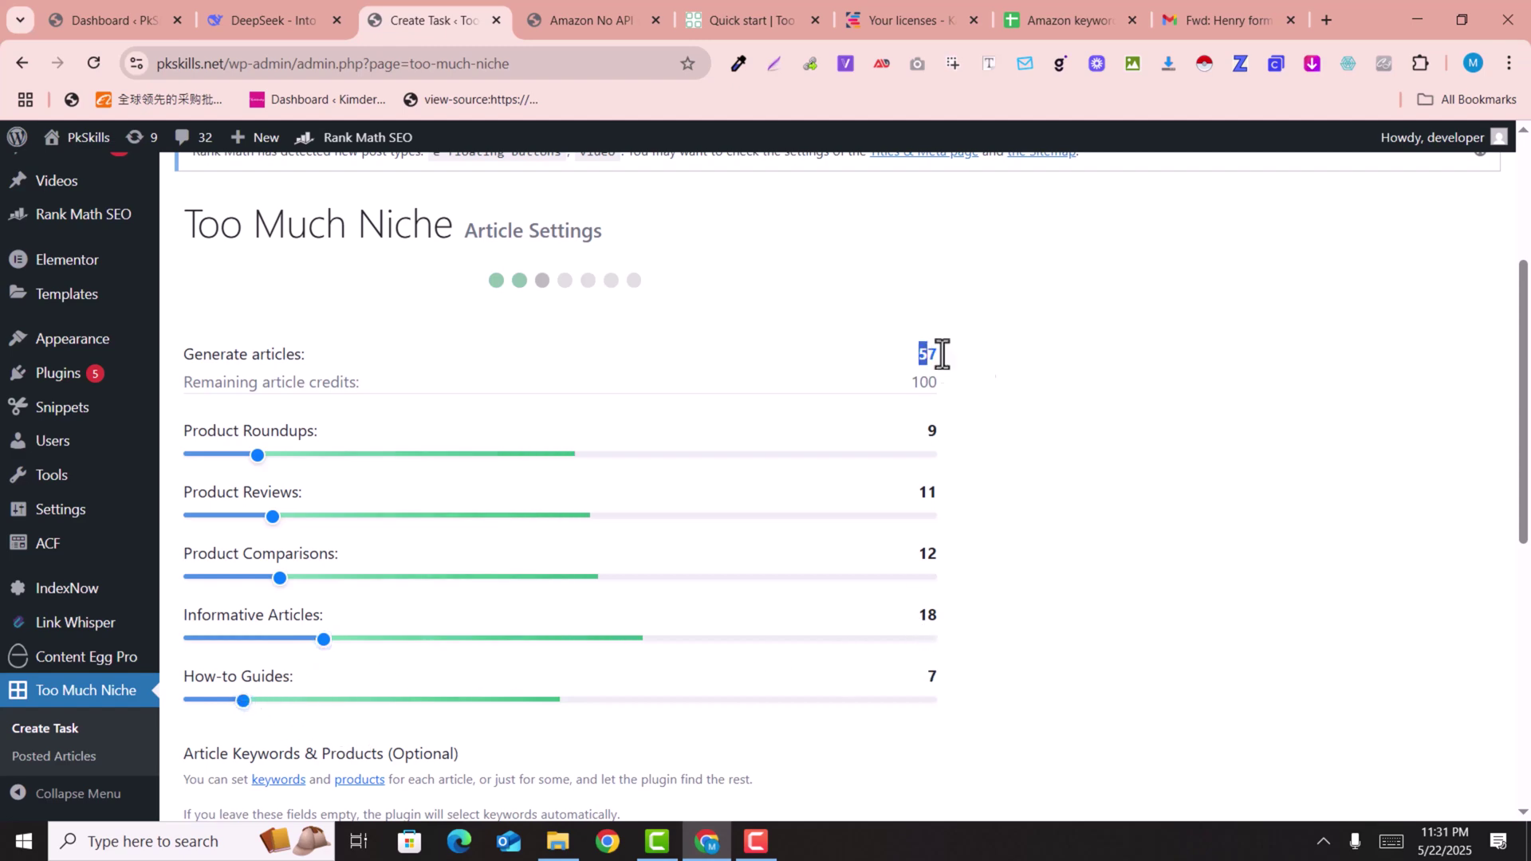
# - Examine the Product Roundups keyword fields and the CSV format of their keyword import, leaving it without importing
pyautogui.scroll(-5, 1070, 453)
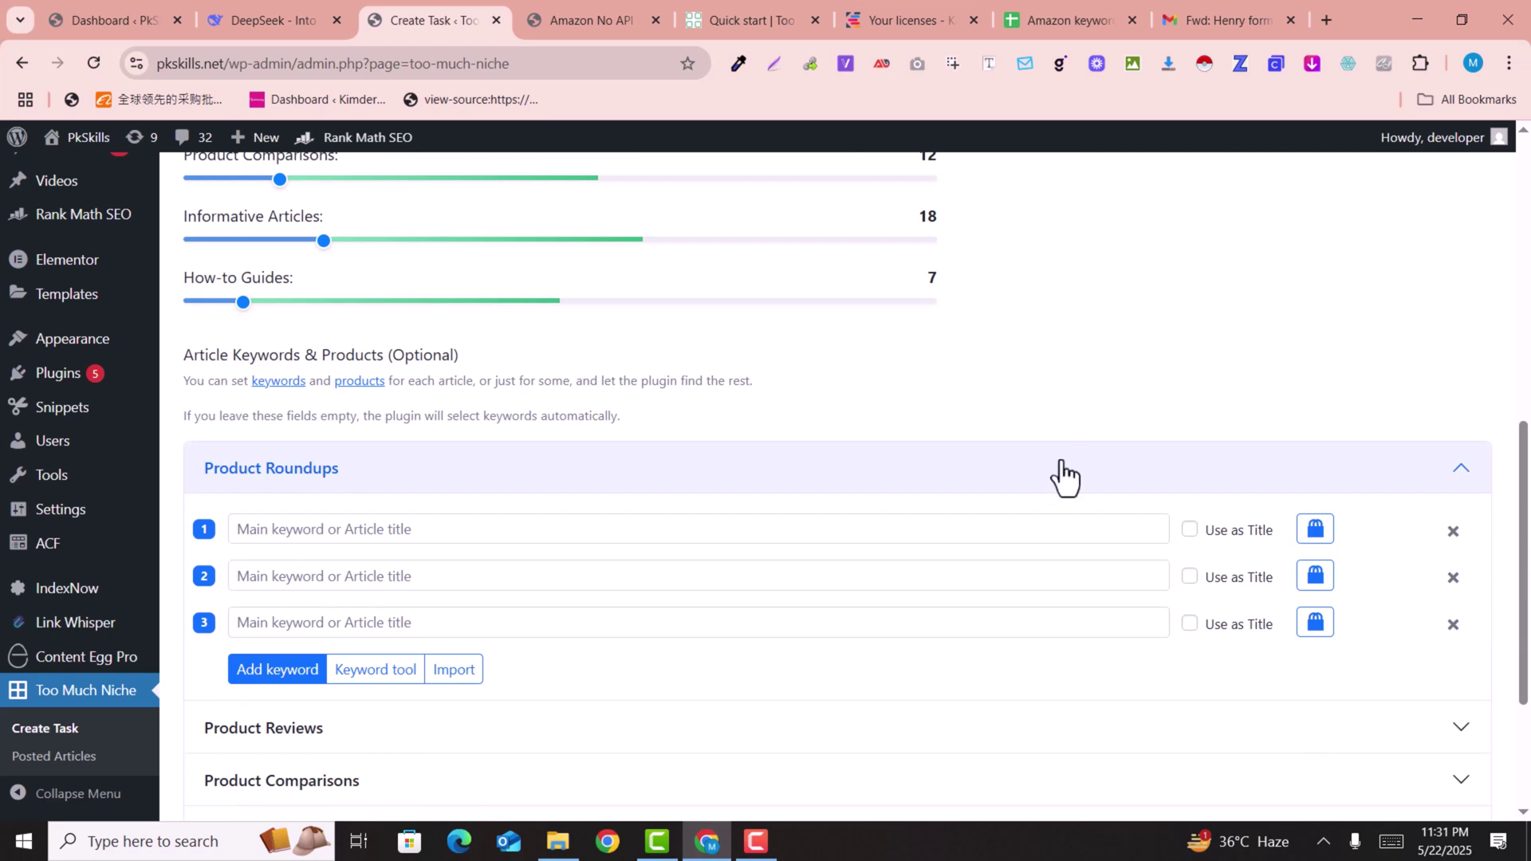
pyautogui.scroll(-1, 376, 503)
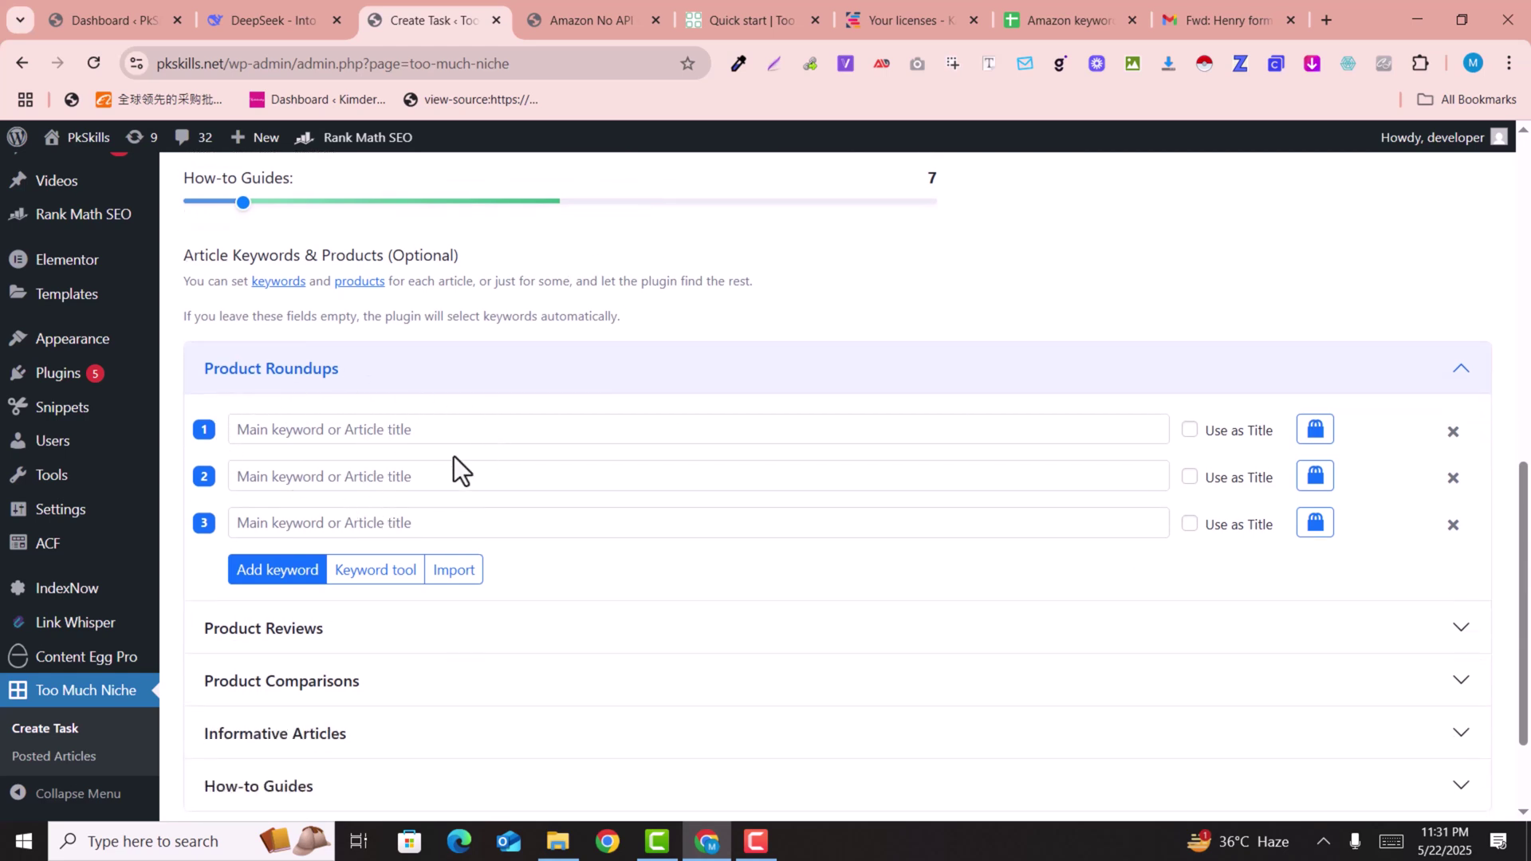
pyautogui.click(376, 429)
pyautogui.click(356, 479)
pyautogui.click(351, 520)
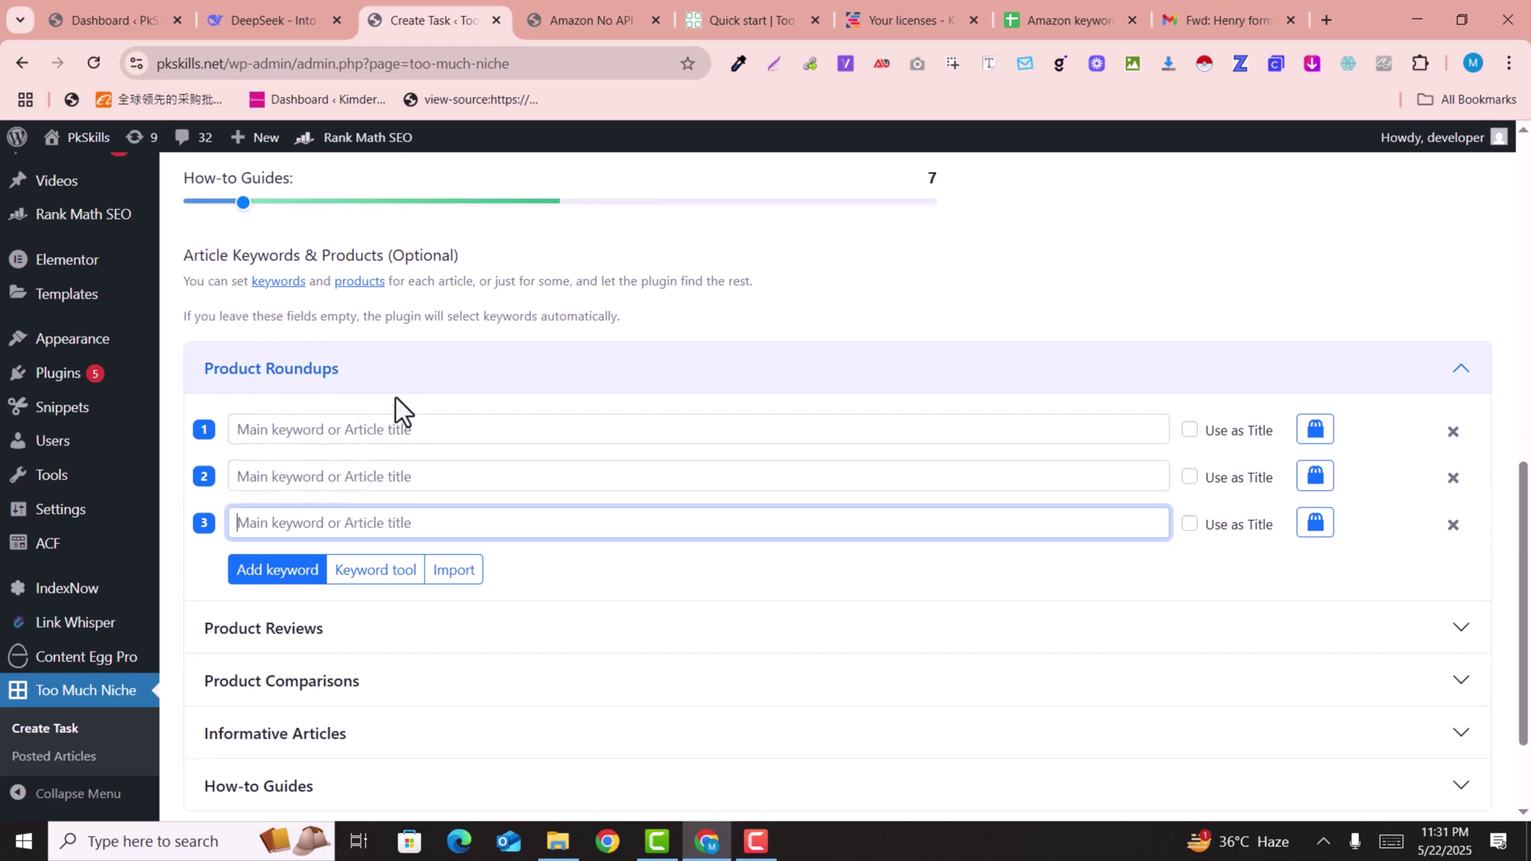
pyautogui.click(446, 571)
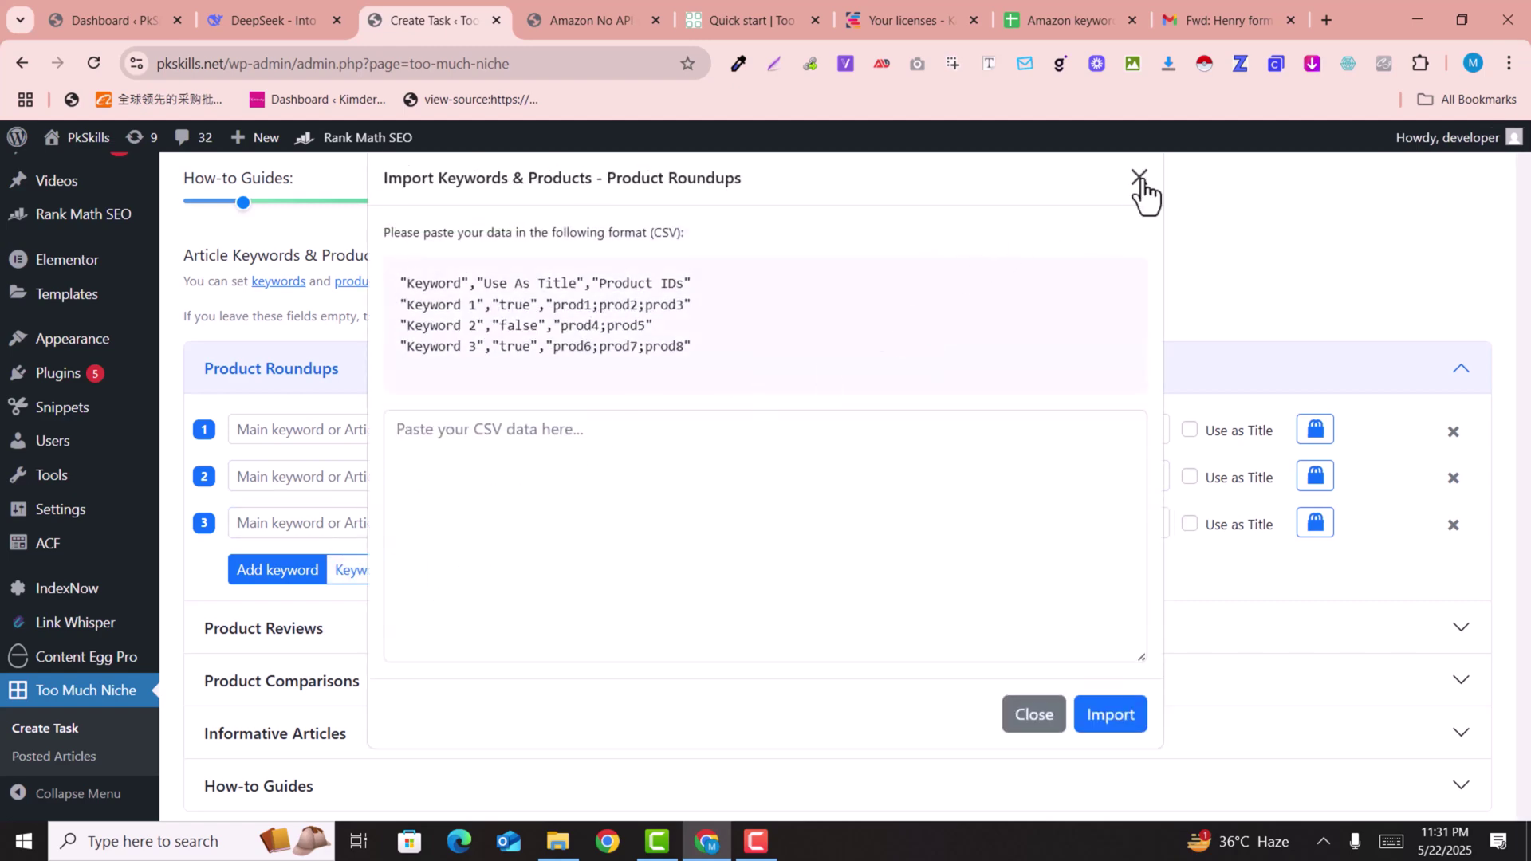
pyautogui.click(1140, 177)
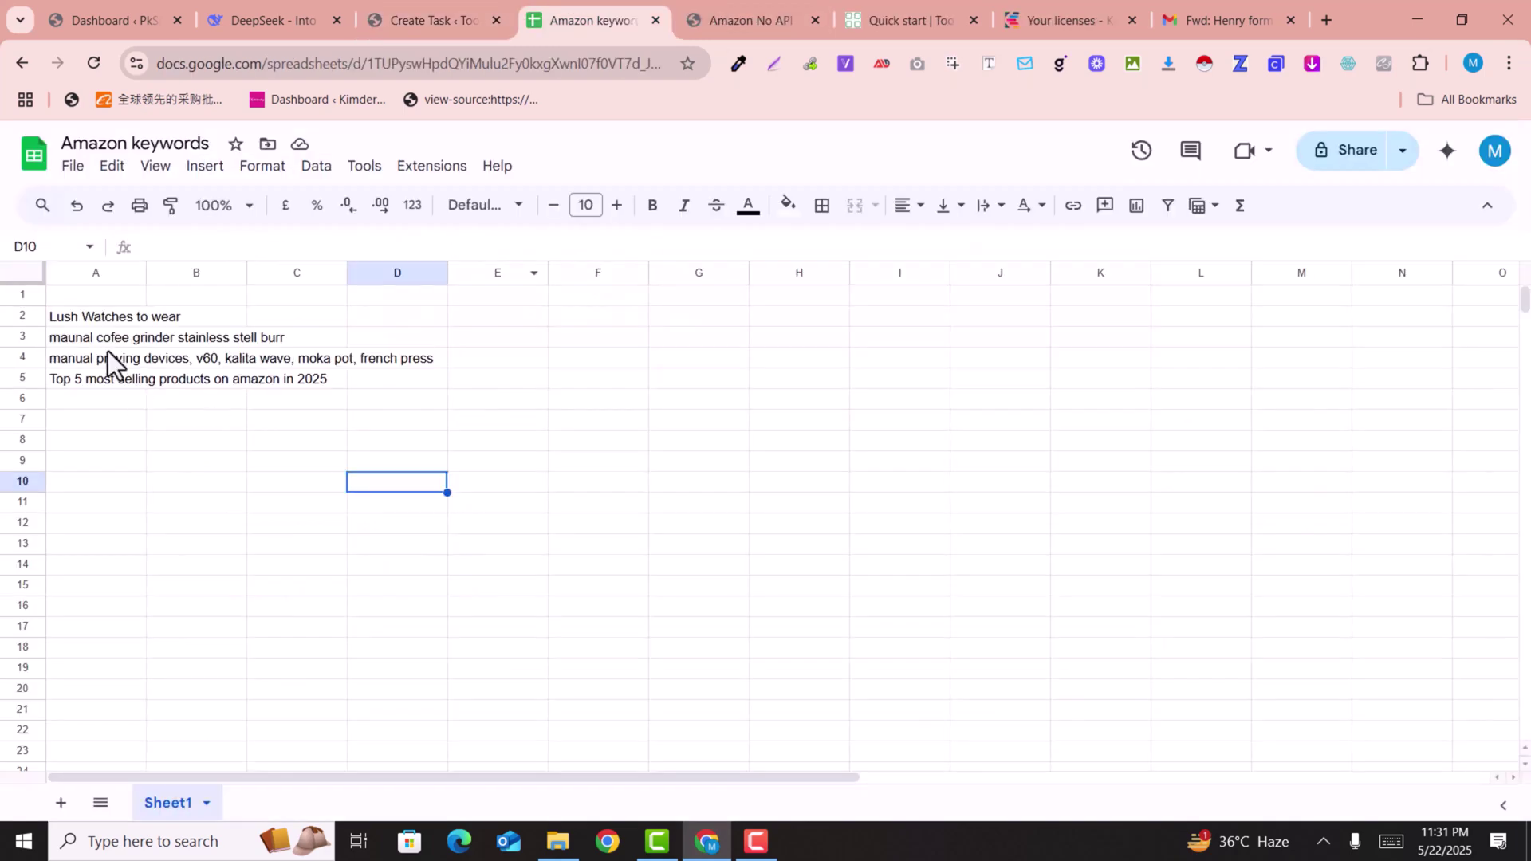
# - Copy the keywords in A2:A5 of the Amazon keywords spreadsheet and import them into the Product Roundups keyword list
pyautogui.moveTo(74, 319); pyautogui.dragTo(145, 384)
pyautogui.hotkey('ctrl', 'c')
pyautogui.click(450, 3)
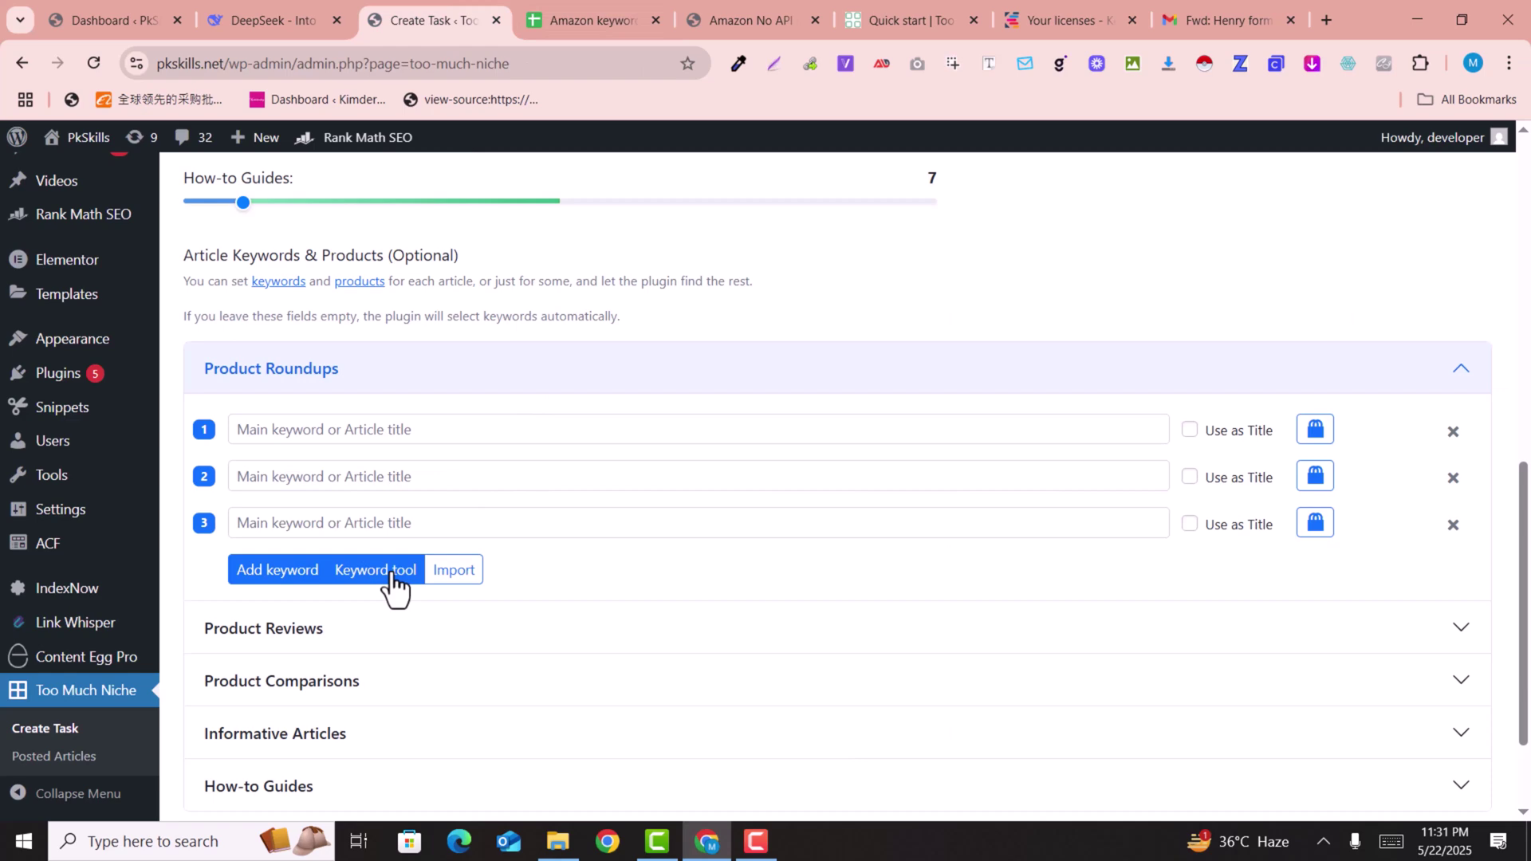
pyautogui.click(450, 571)
pyautogui.click(503, 437)
pyautogui.hotkey('ctrl', 'v')
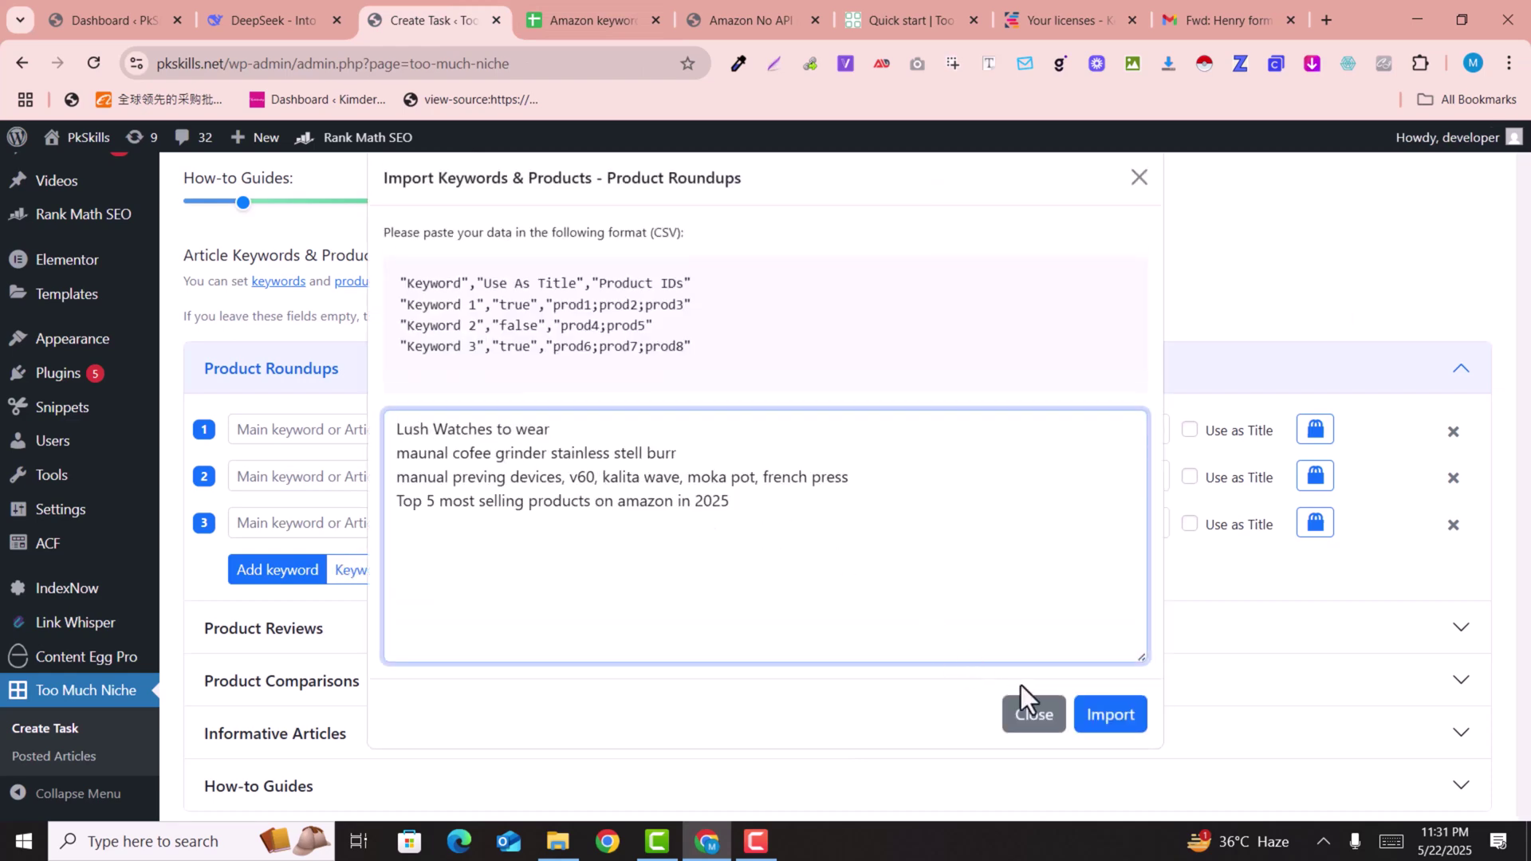
pyautogui.click(1130, 717)
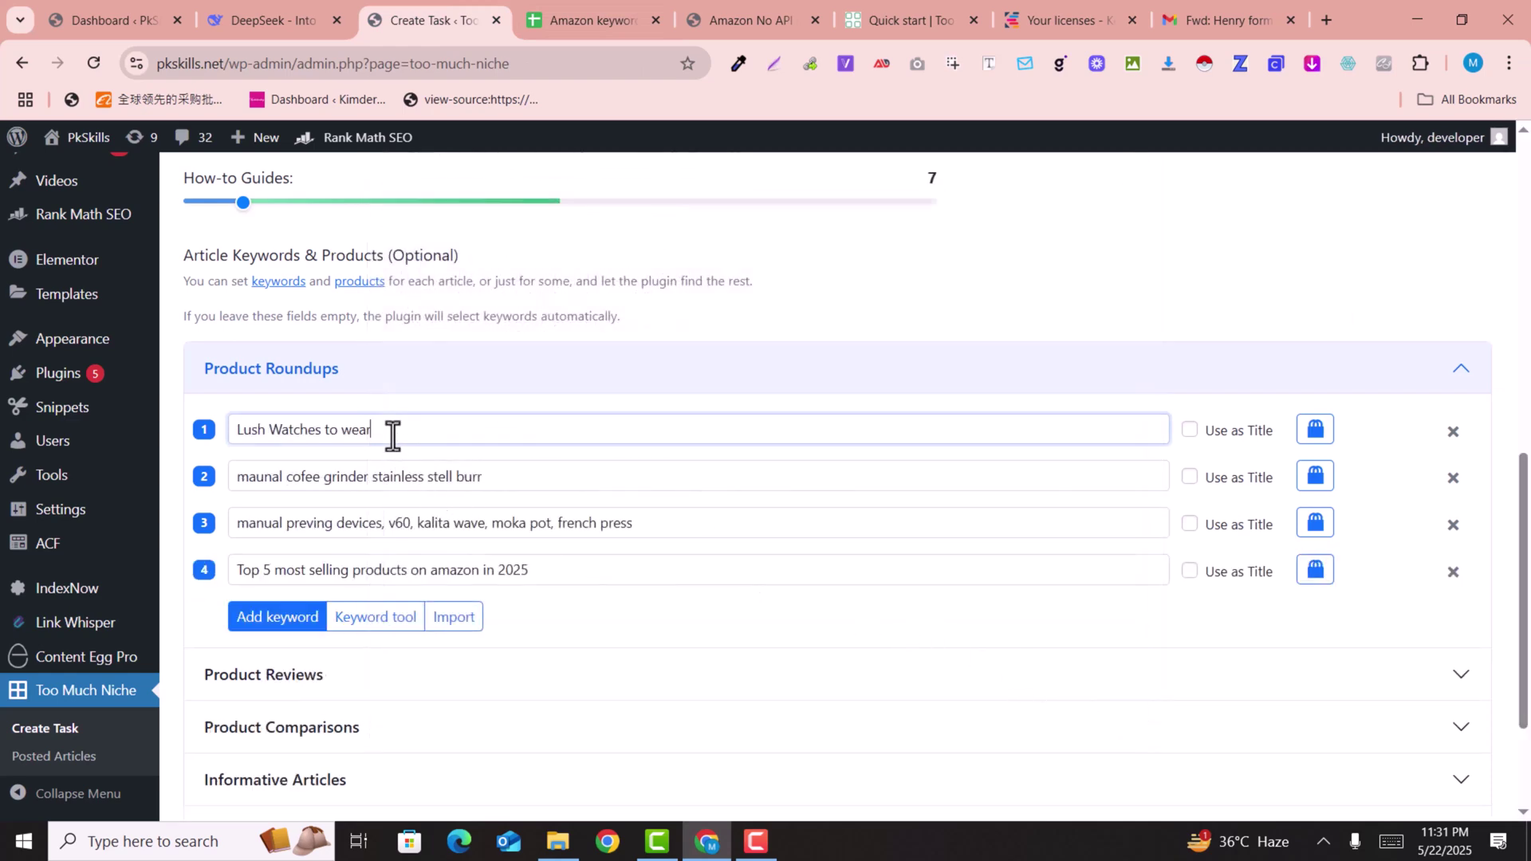
# - Review each imported Product Roundups keyword from the first to the fourth row
pyautogui.click(403, 476)
pyautogui.click(421, 533)
pyautogui.click(431, 579)
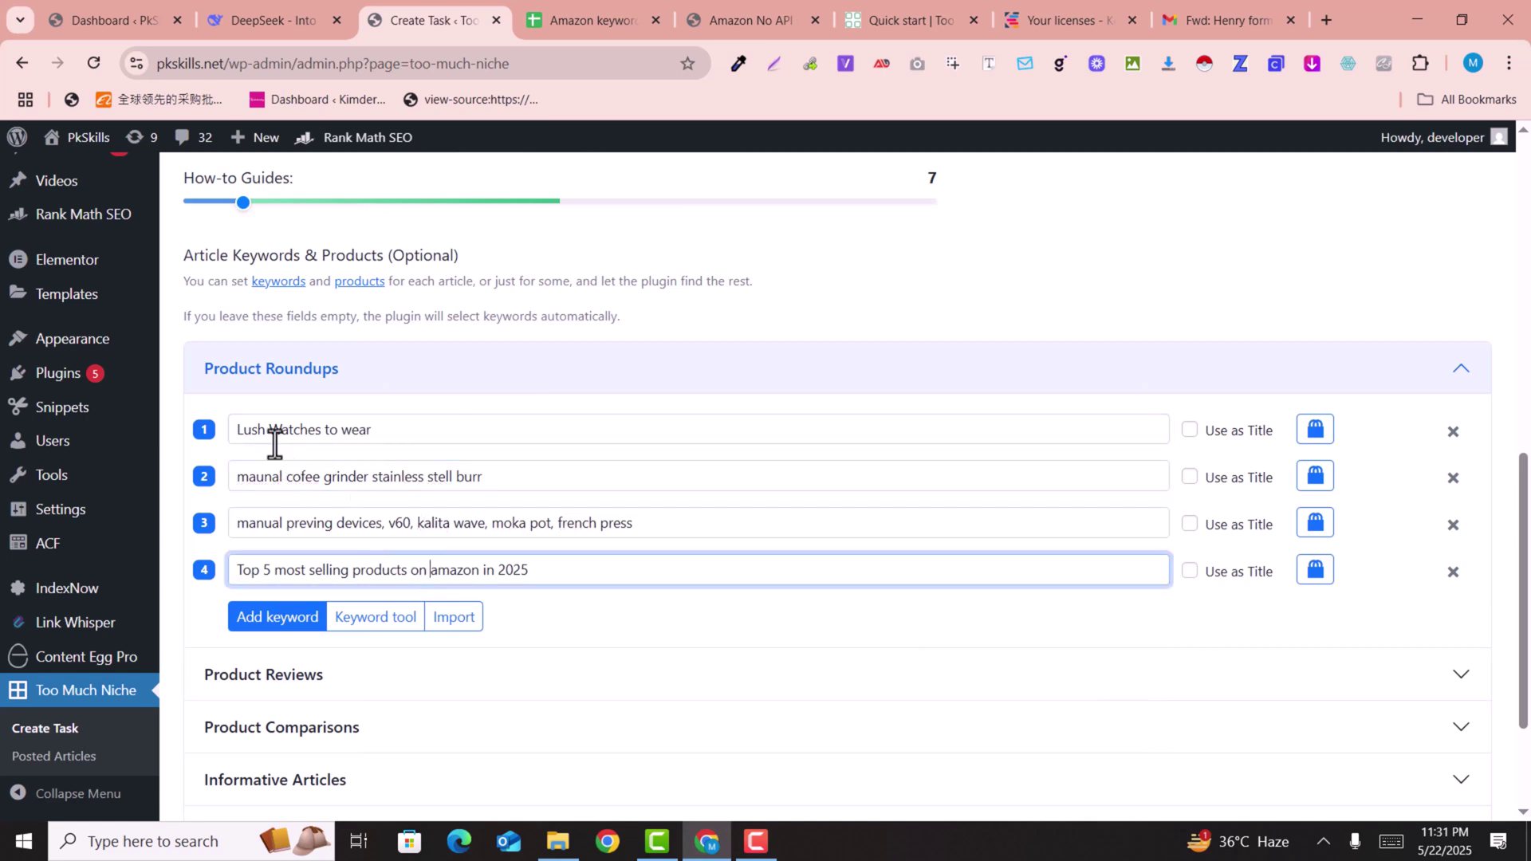
pyautogui.moveTo(240, 429); pyautogui.dragTo(374, 435)
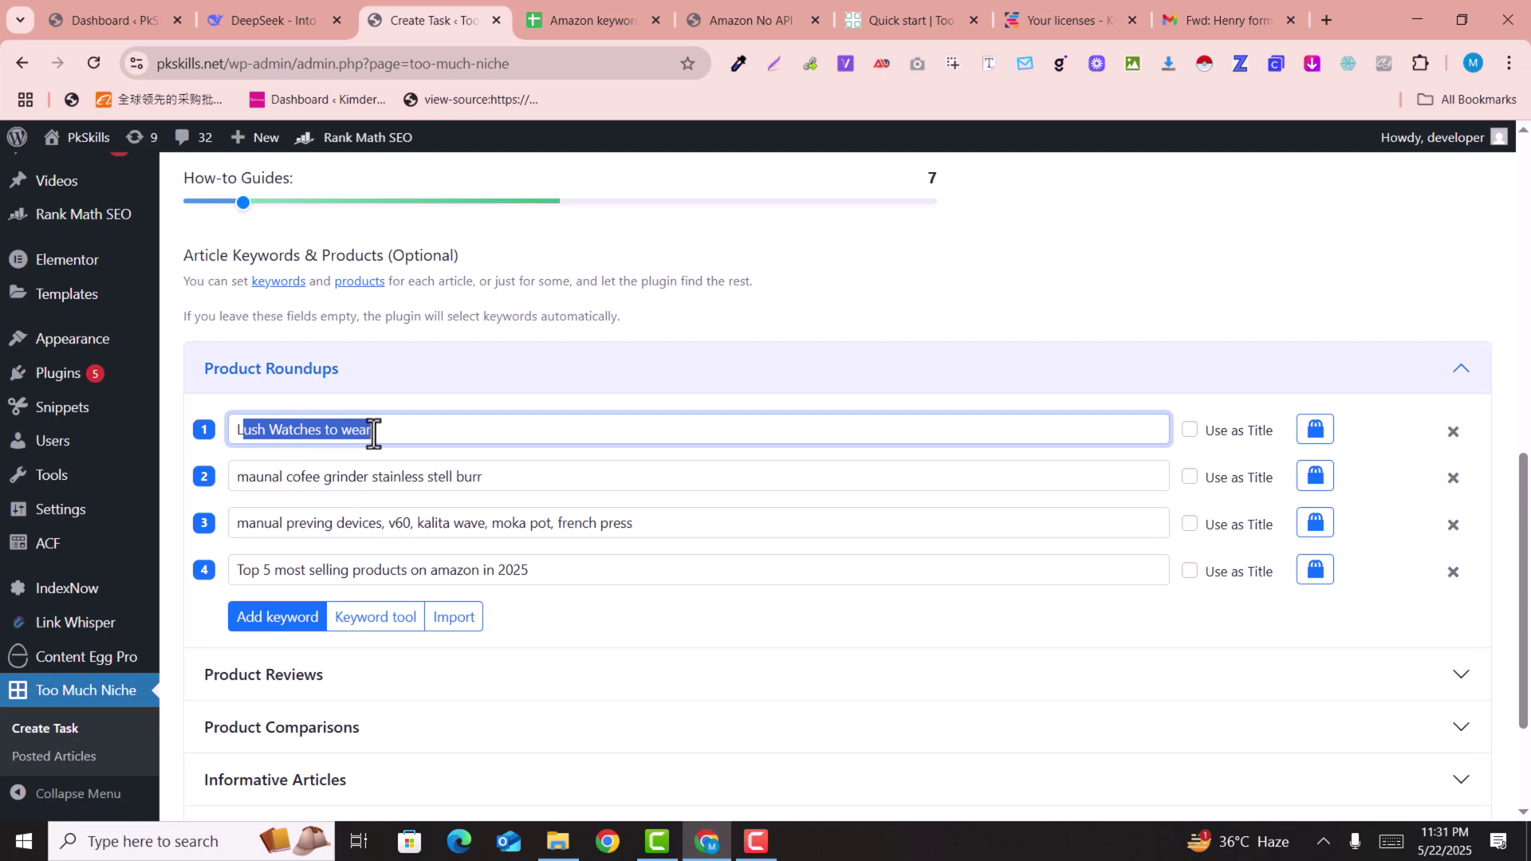
pyautogui.click(292, 476)
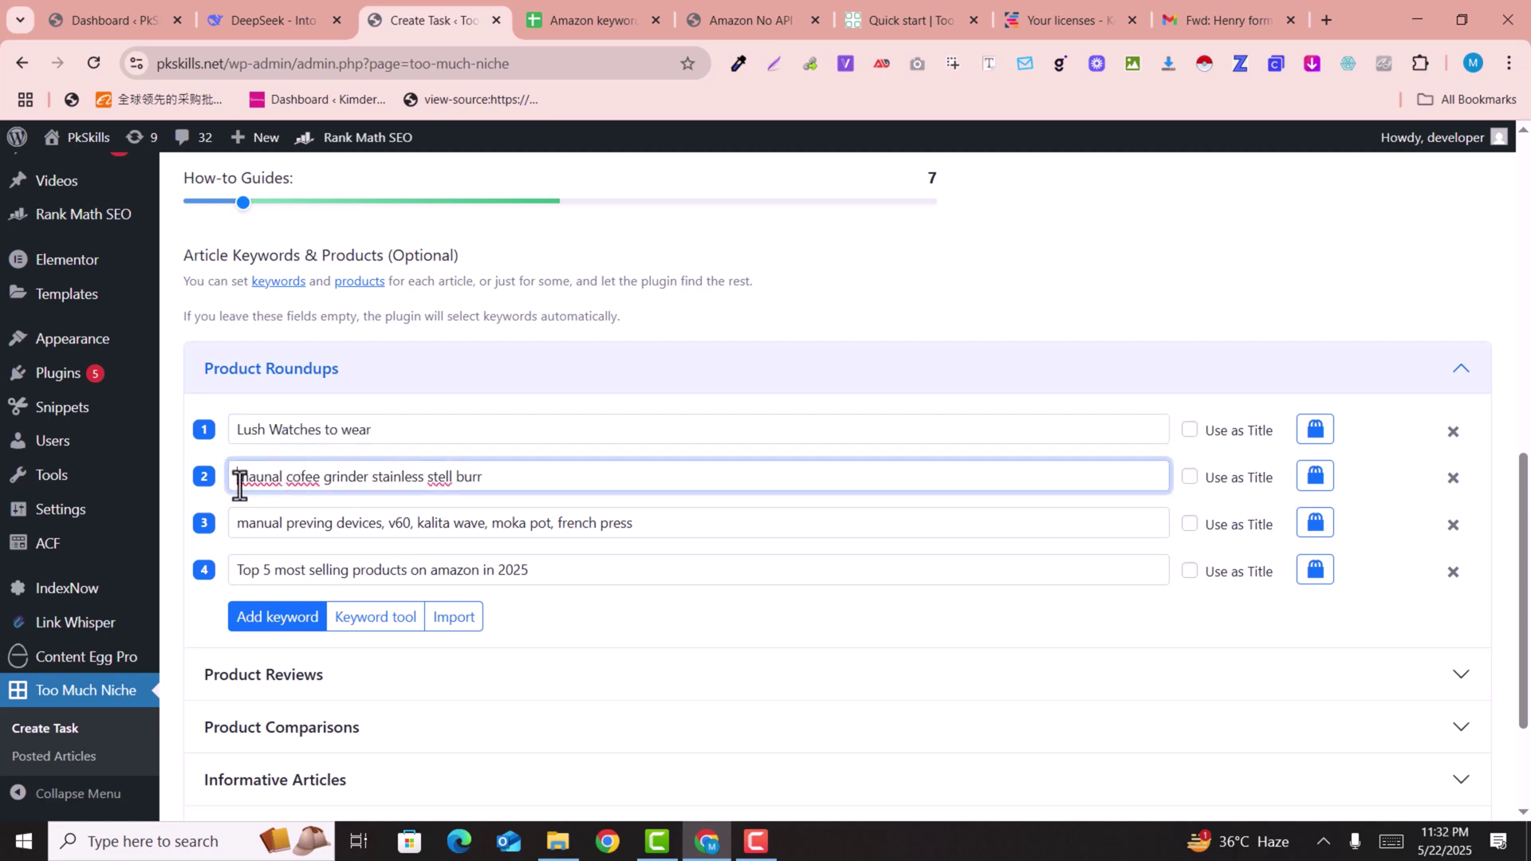
pyautogui.moveTo(239, 480); pyautogui.dragTo(518, 495)
pyautogui.click(308, 520)
pyautogui.moveTo(243, 526); pyautogui.dragTo(627, 523)
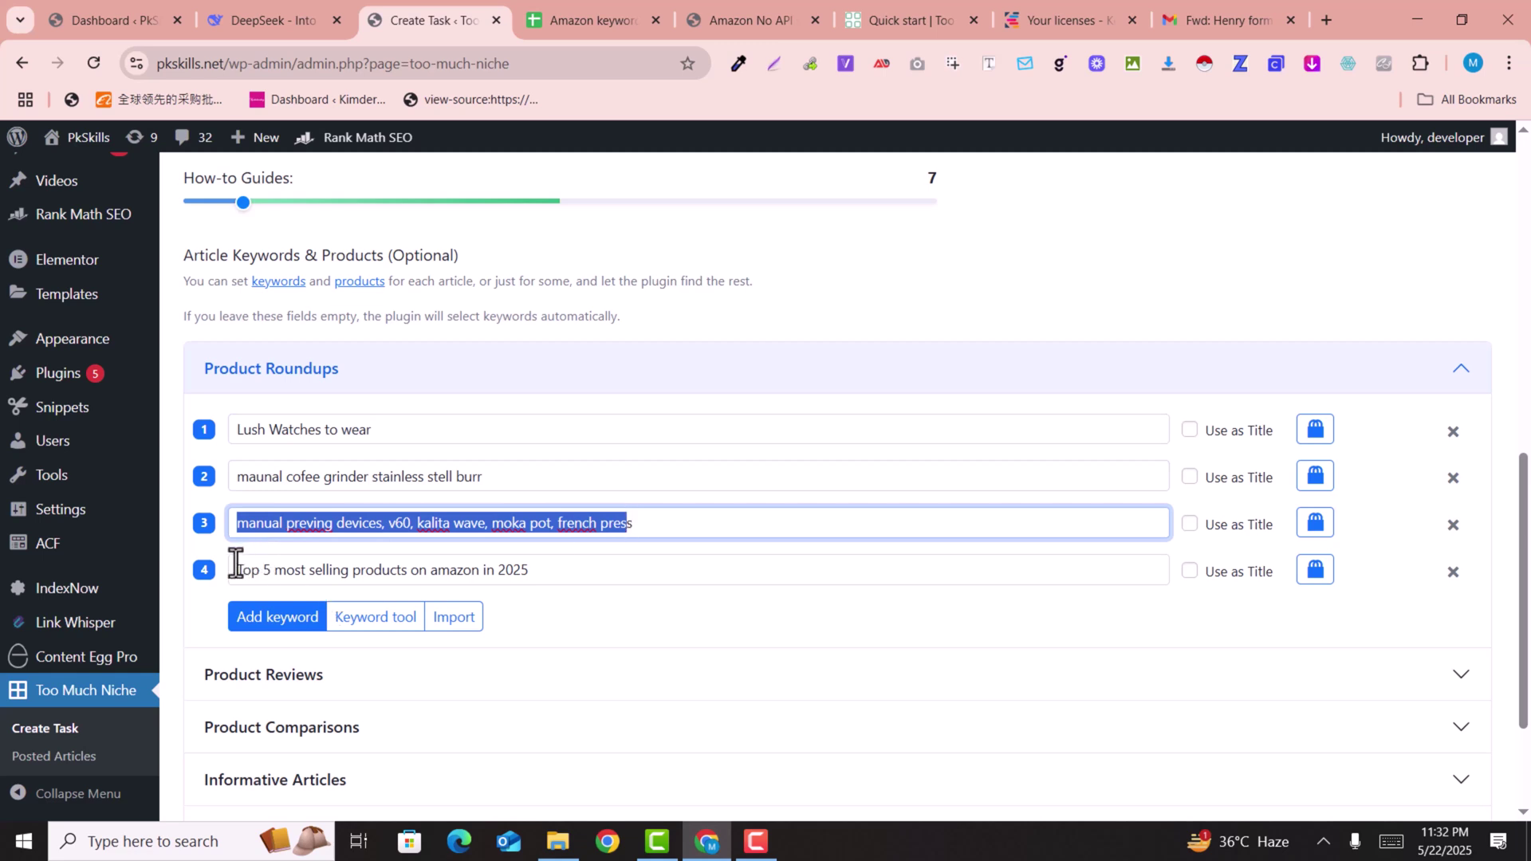
pyautogui.moveTo(236, 570); pyautogui.dragTo(586, 582)
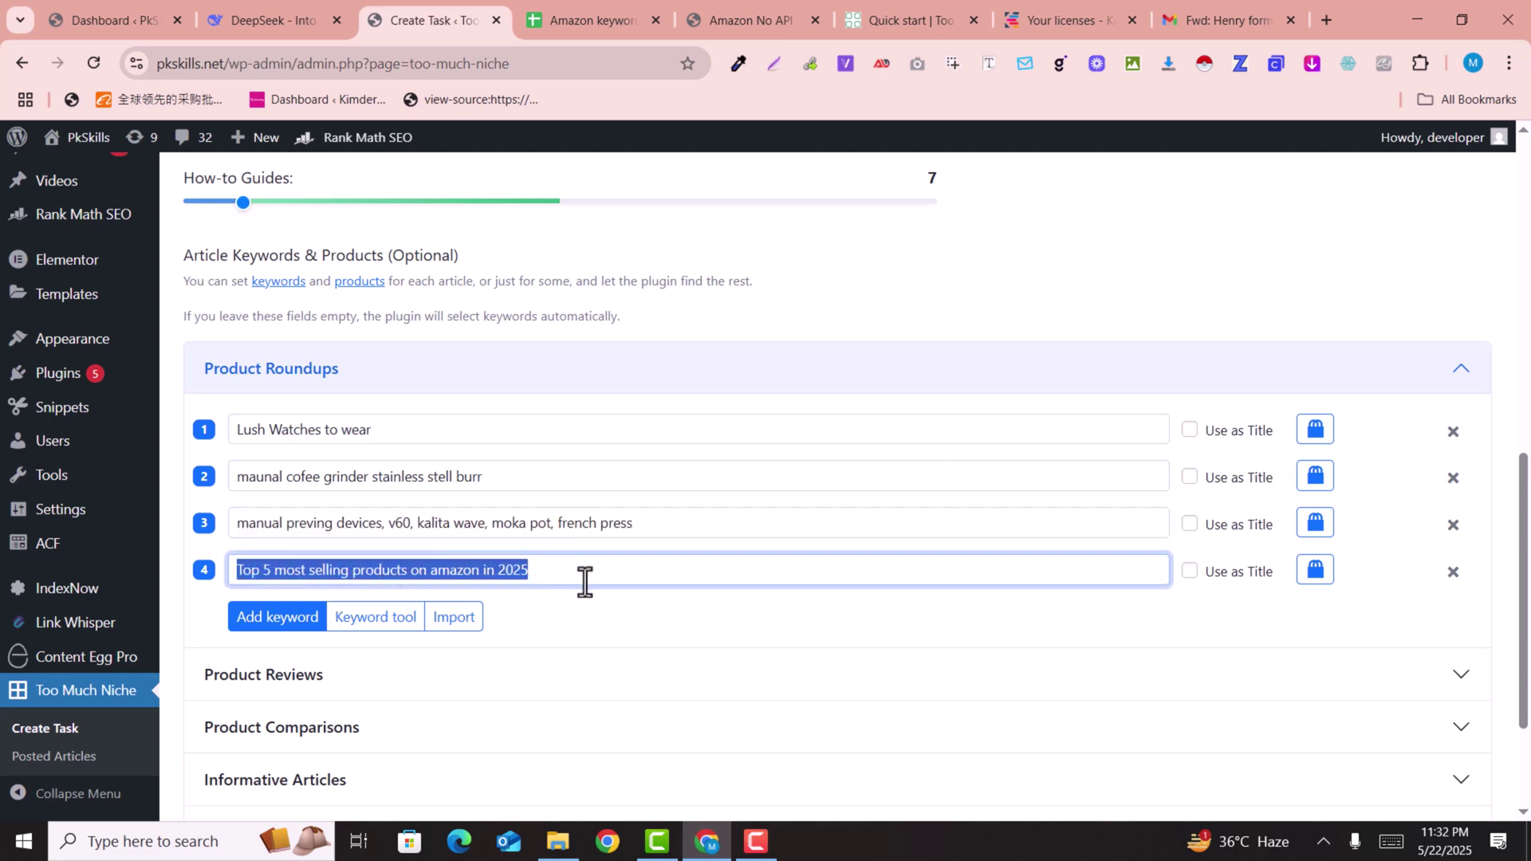
# - Look up "watches" in the Product Roundups Keyword Tool and add the suggestion "watches for men used" as a keyword
pyautogui.click(379, 622)
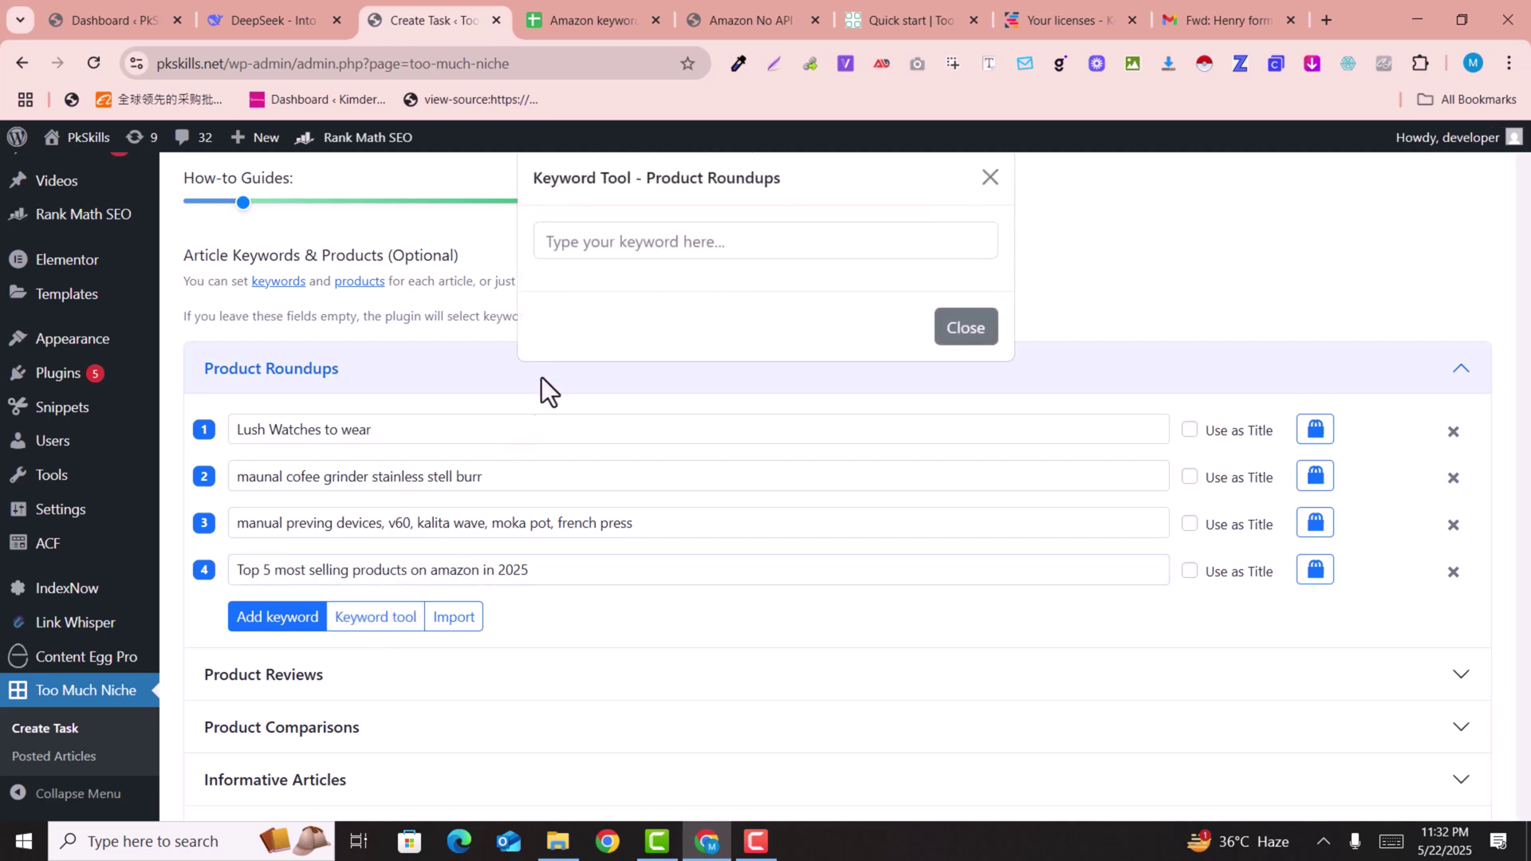
pyautogui.click(590, 253)
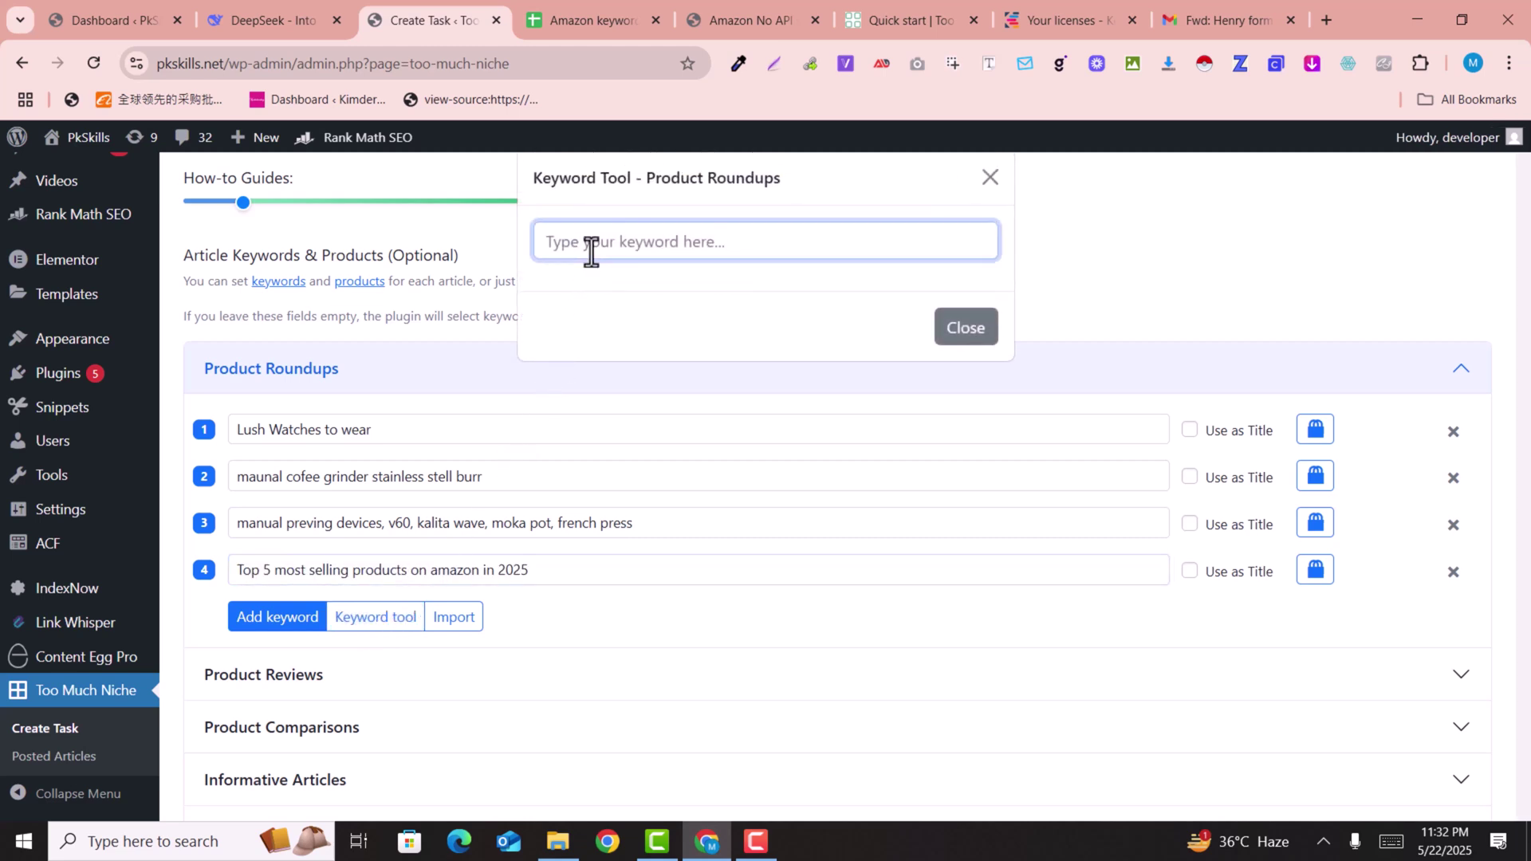
pyautogui.write('watches')
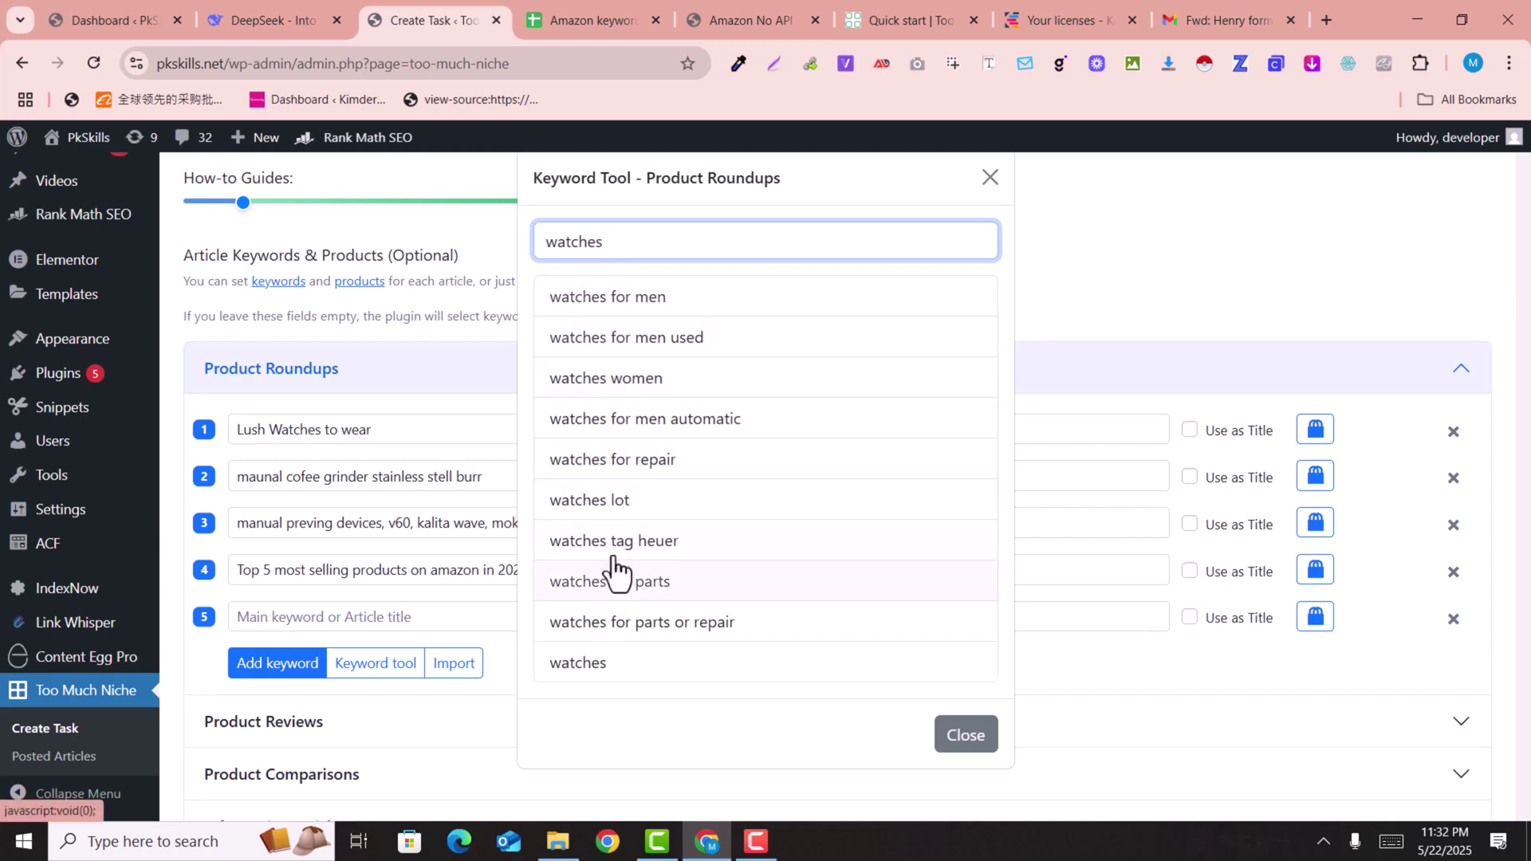
pyautogui.click(652, 337)
pyautogui.click(960, 725)
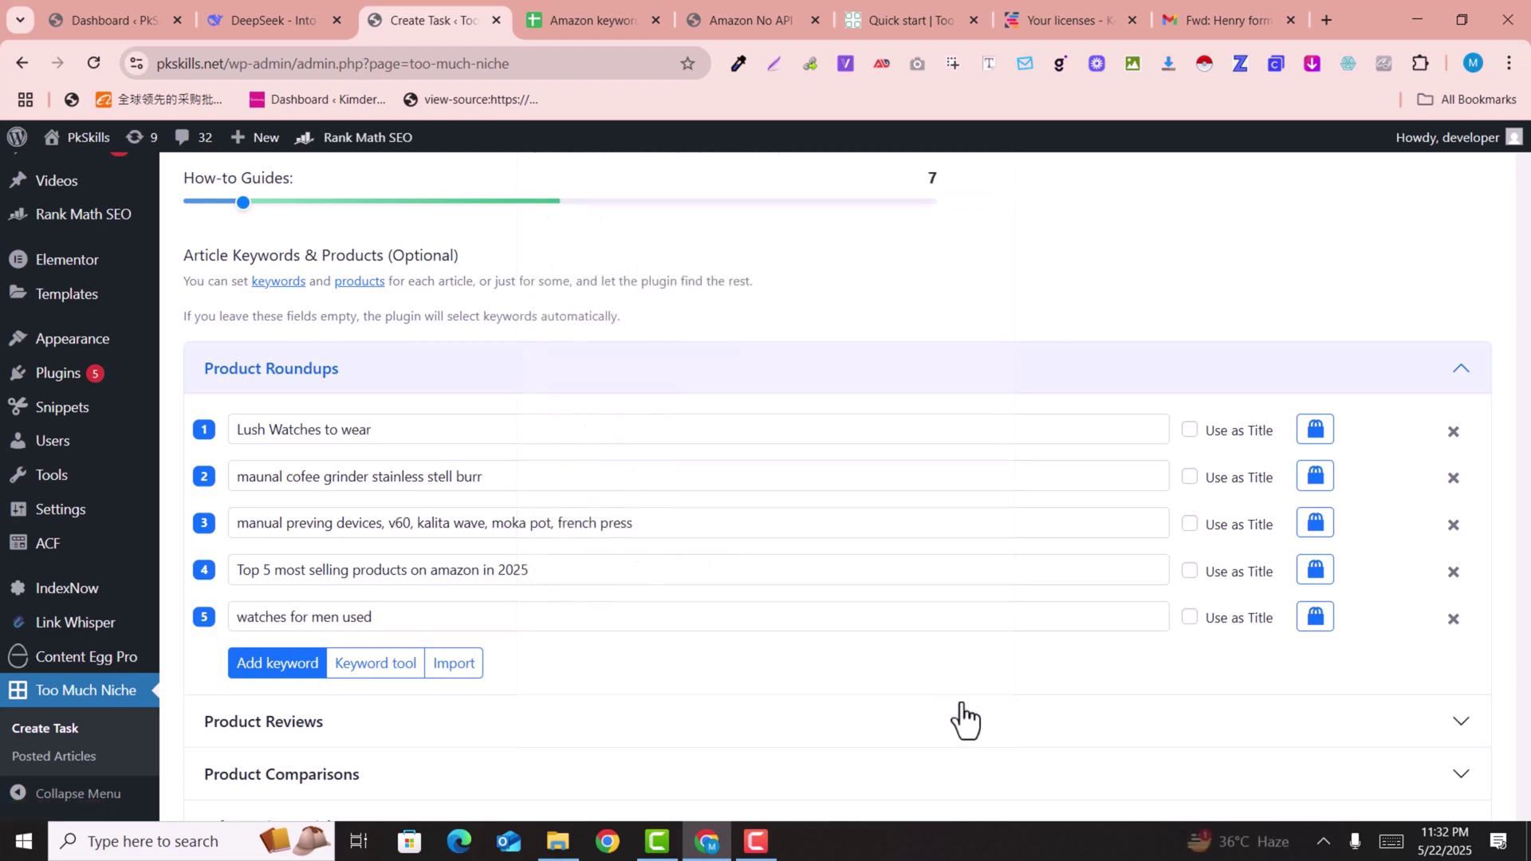
pyautogui.moveTo(389, 624); pyautogui.dragTo(232, 619)
# - Look up "bags" in the Product Reviews Keyword Tool and add the suggestion "bags women" as a keyword
pyautogui.scroll(-2, 822, 489)
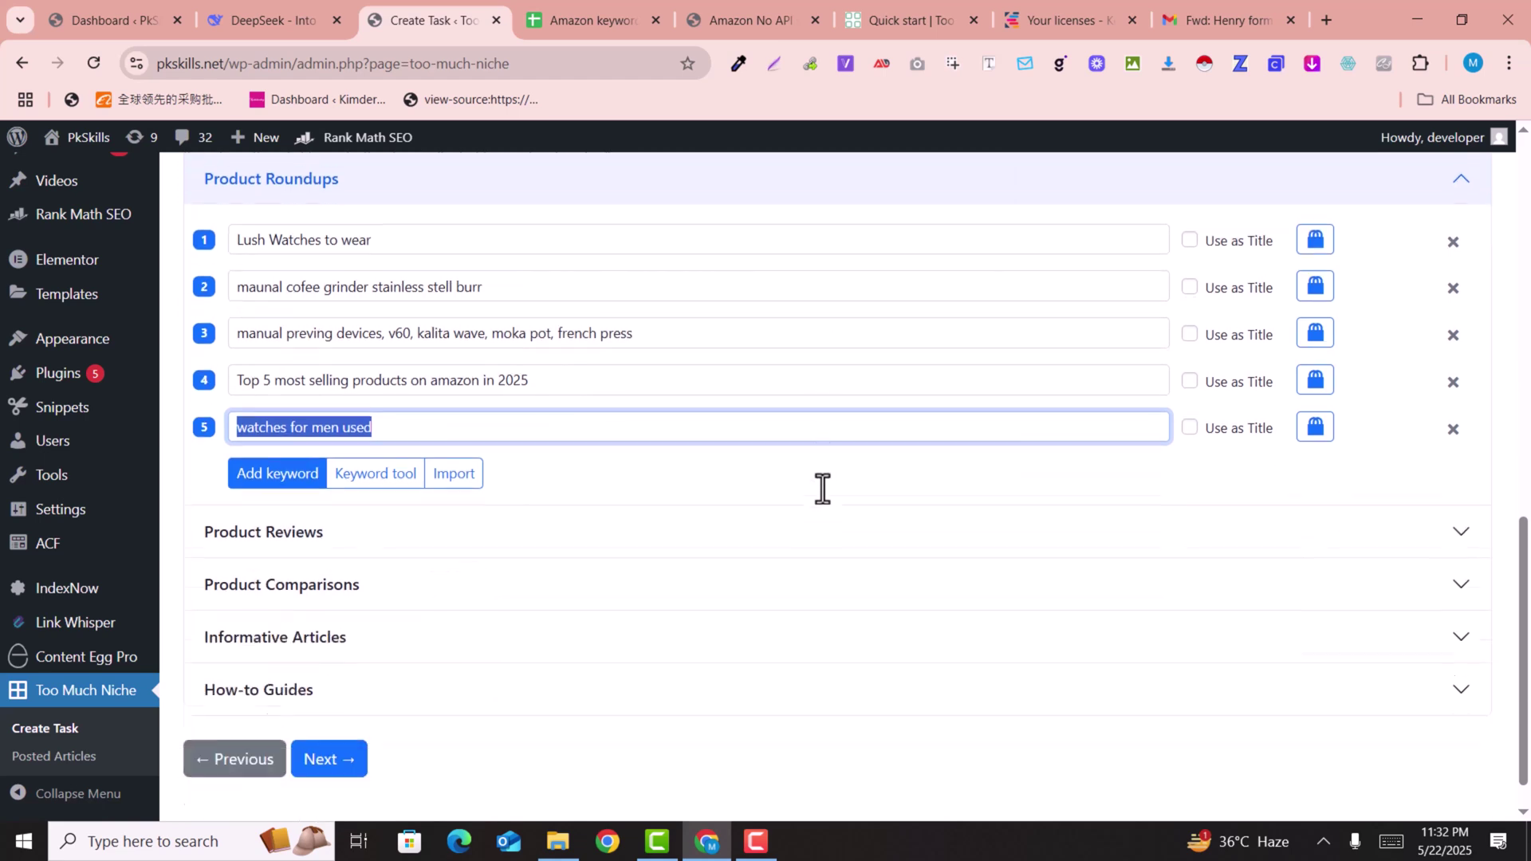
pyautogui.click(293, 536)
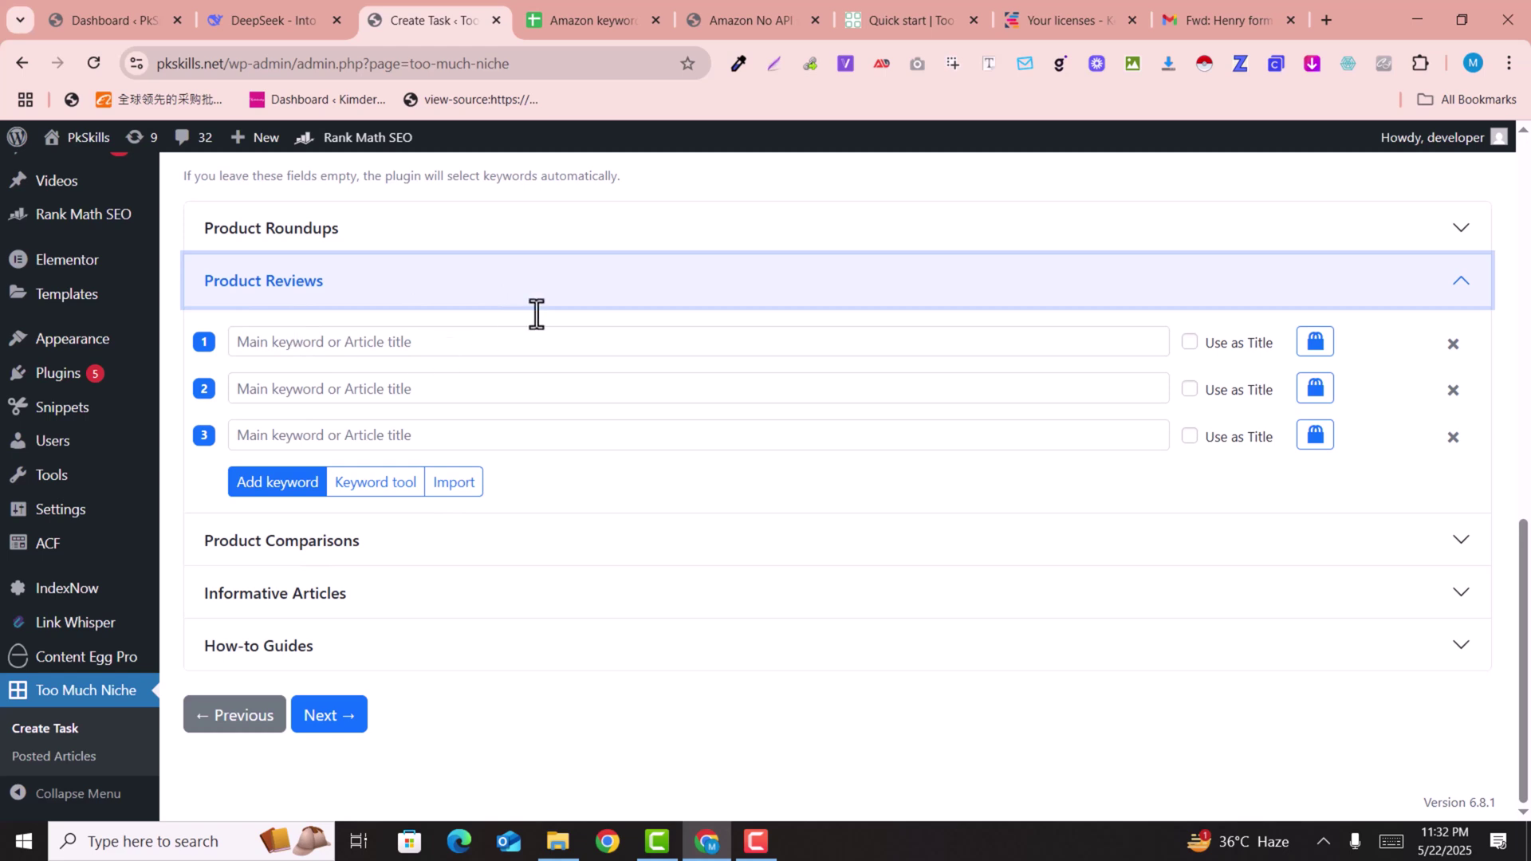
pyautogui.click(375, 482)
pyautogui.write('bags')
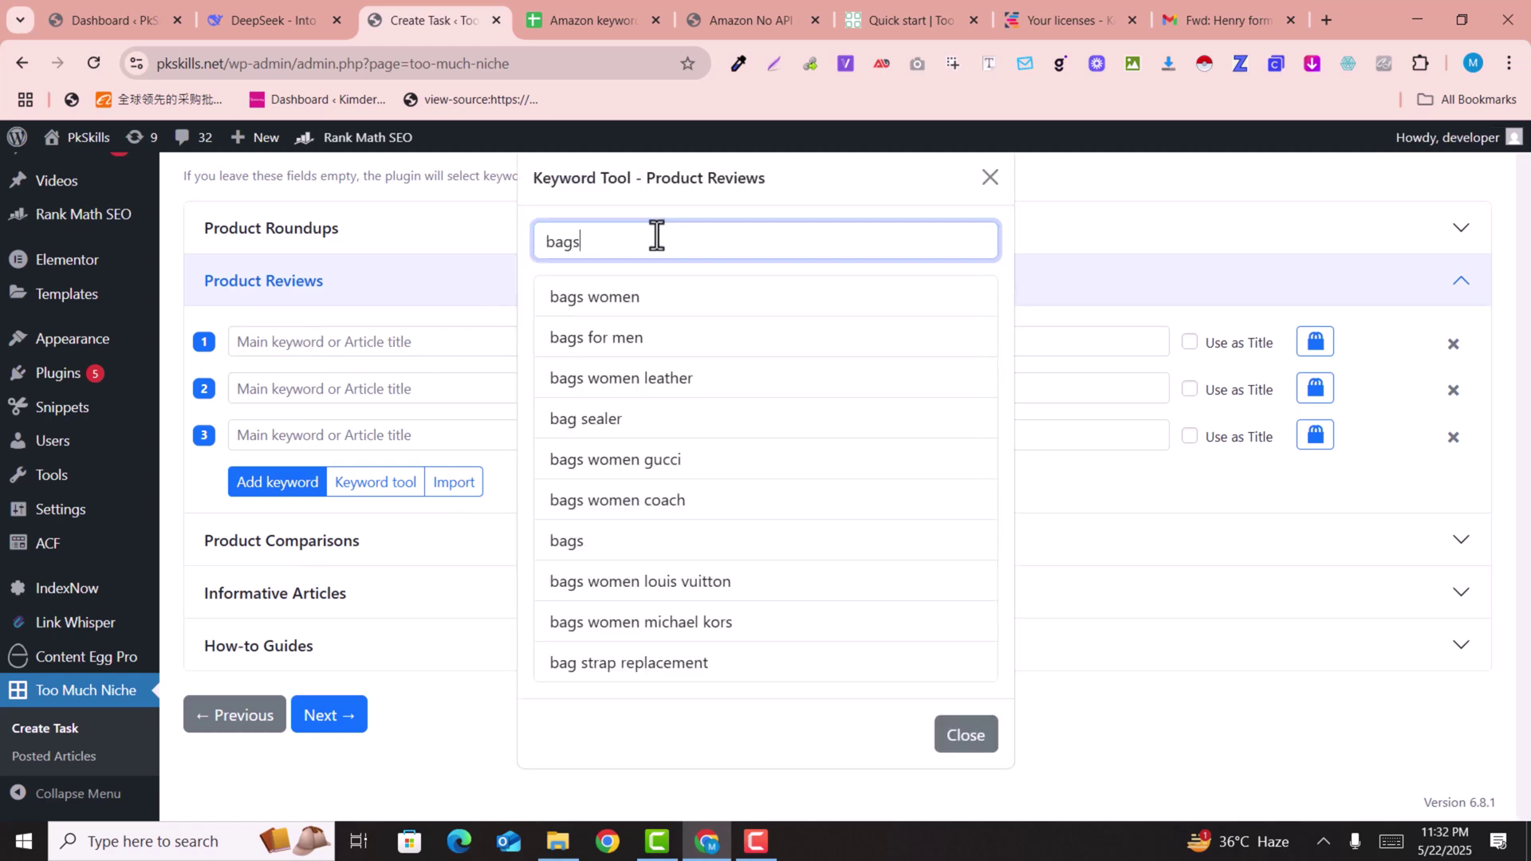
pyautogui.click(668, 313)
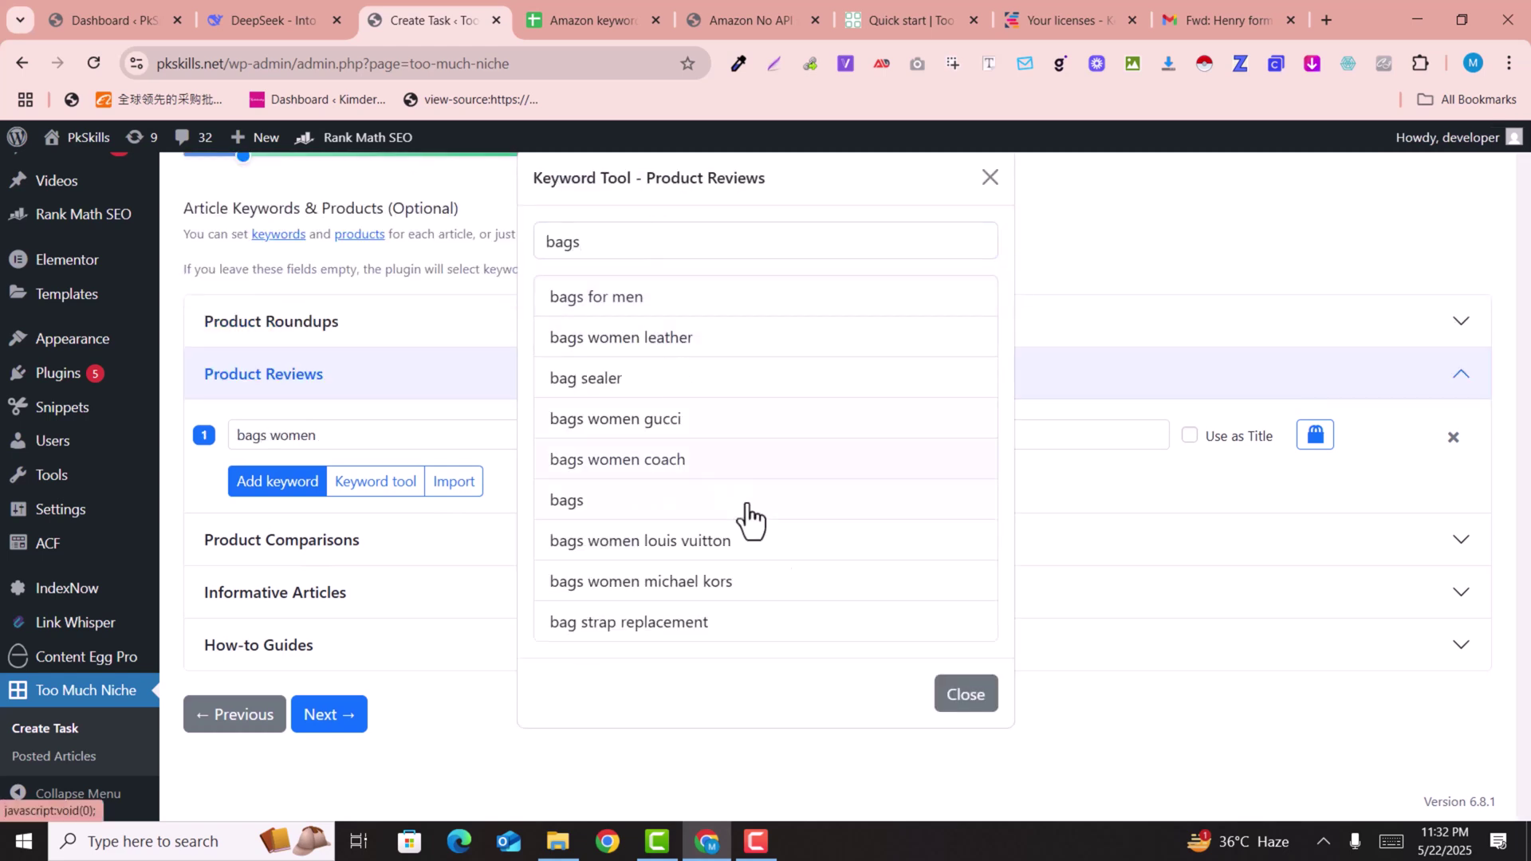
pyautogui.click(963, 696)
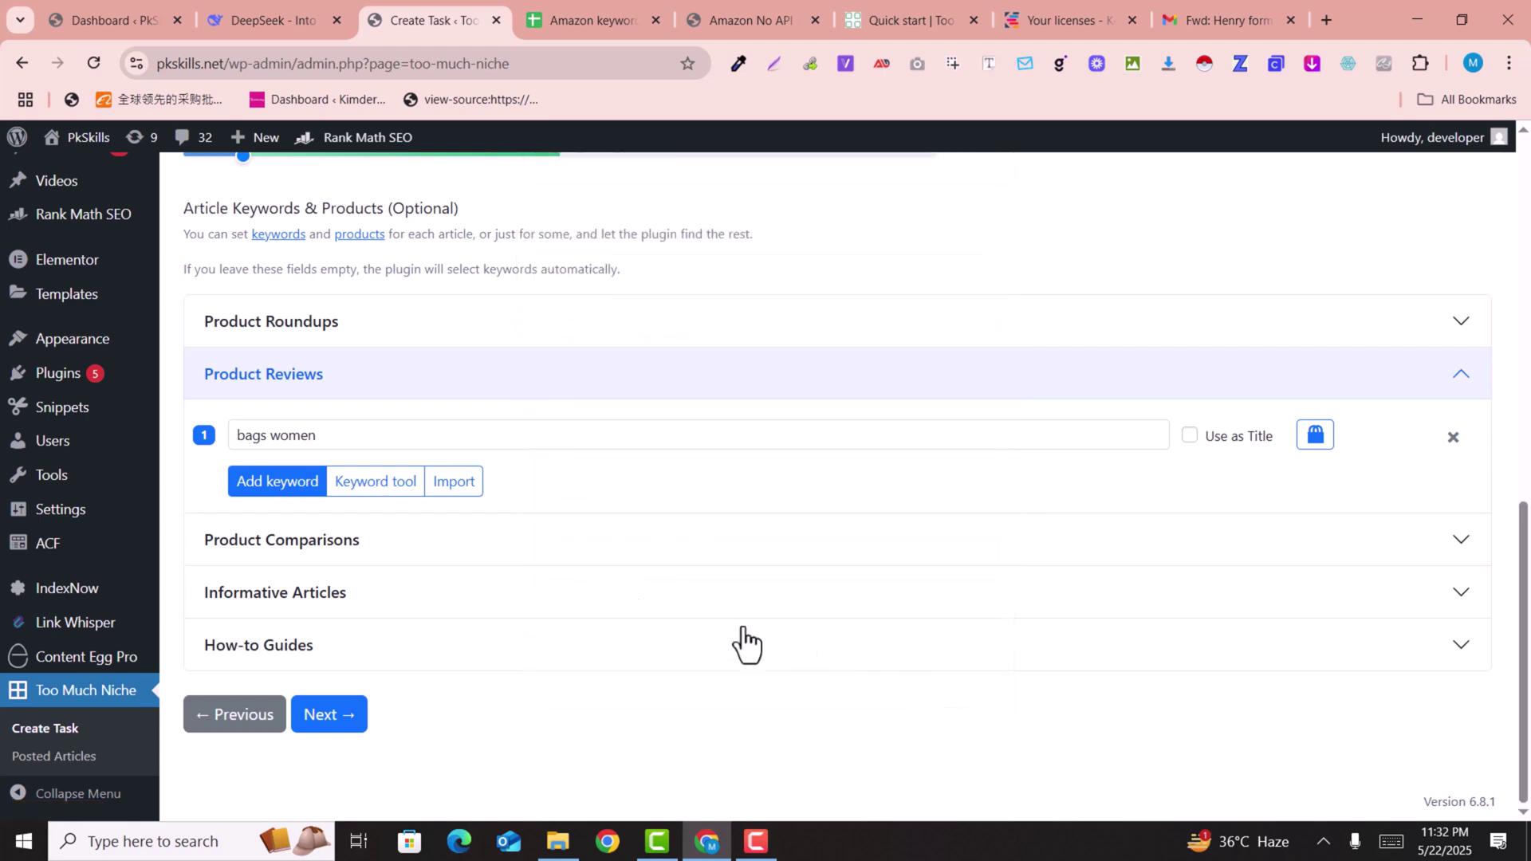
# - Add a second Product Reviews keyword row and fill it with "men baggy jeans" from a Keyword Tool lookup of "men bag"
pyautogui.click(279, 488)
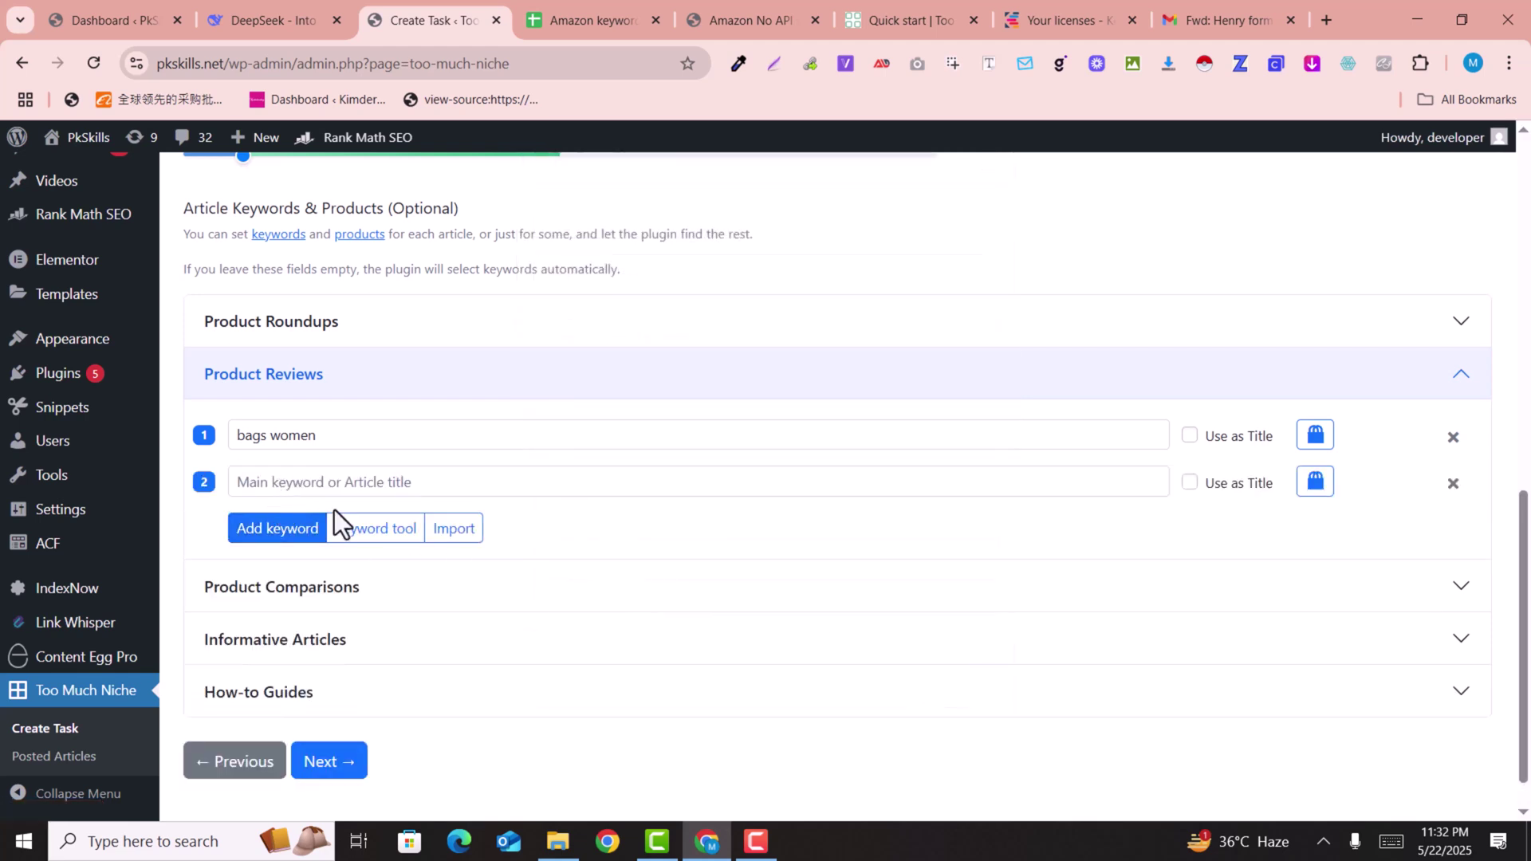
pyautogui.click(408, 537)
pyautogui.click(632, 250)
pyautogui.write('men bag')
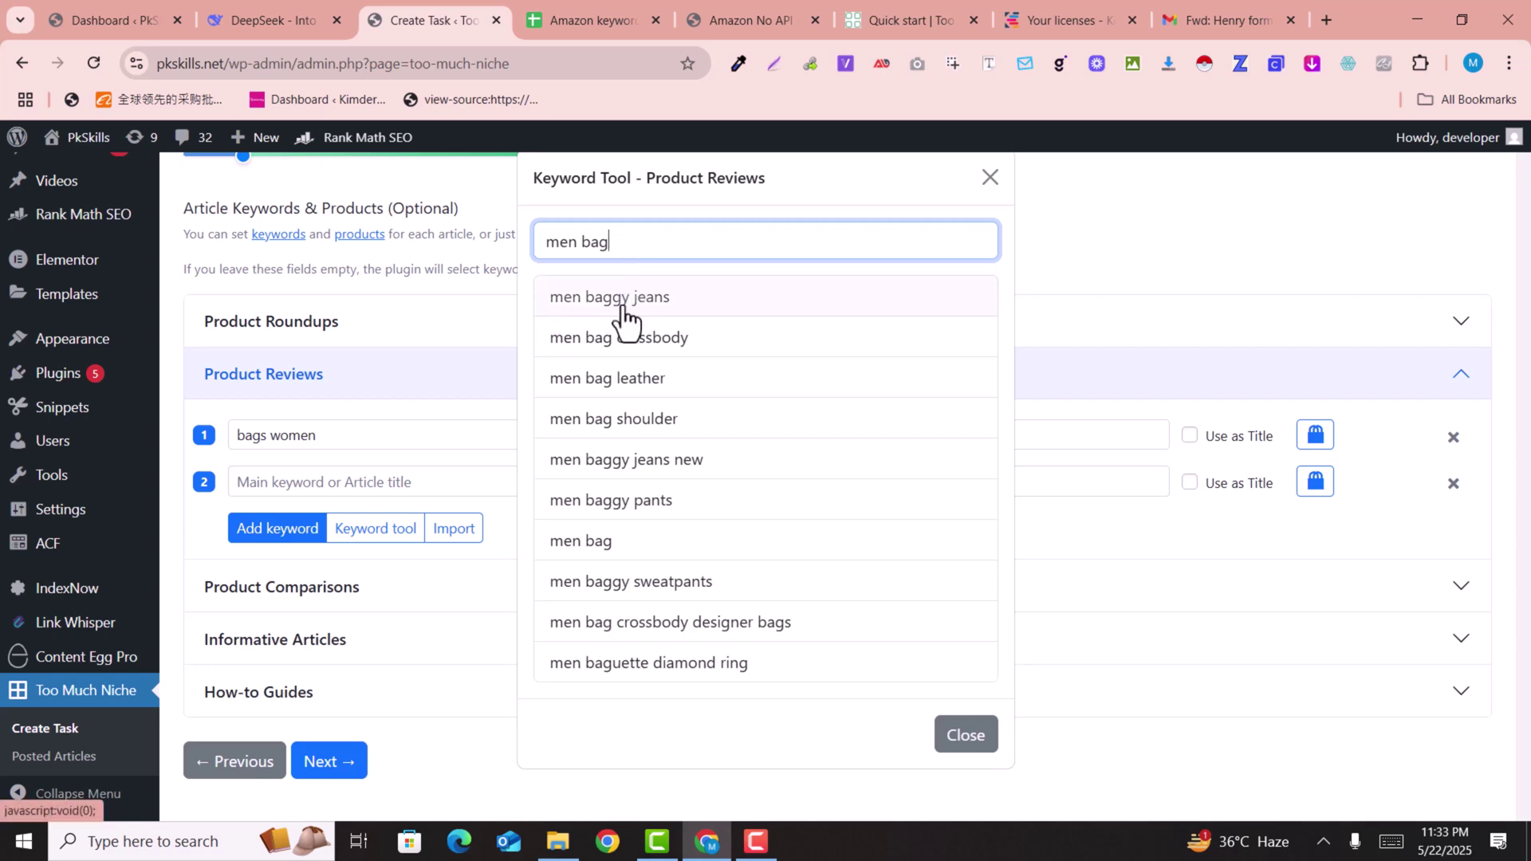
pyautogui.click(622, 307)
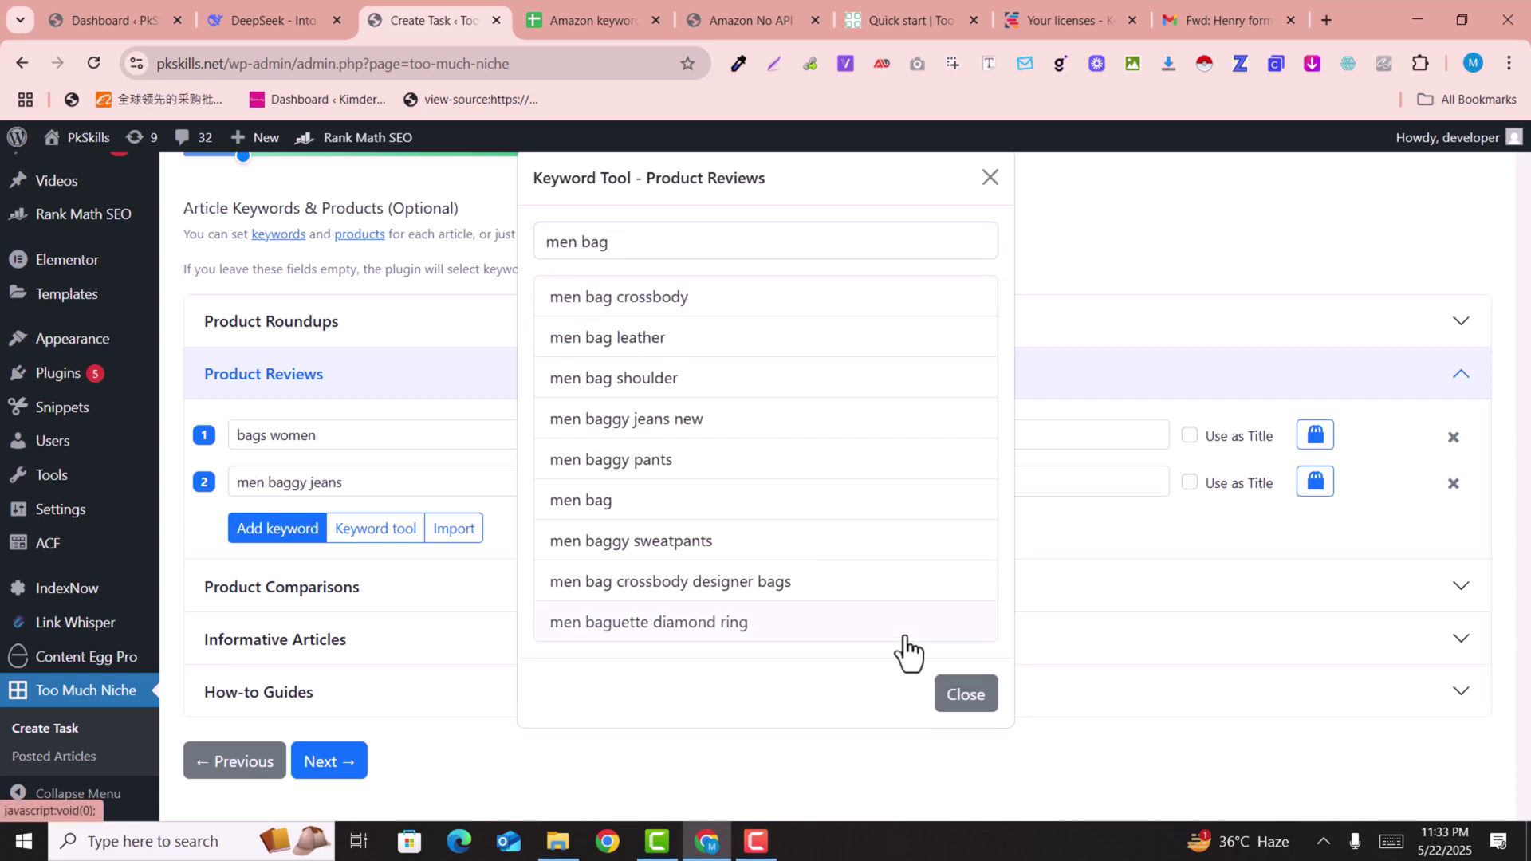
pyautogui.click(968, 694)
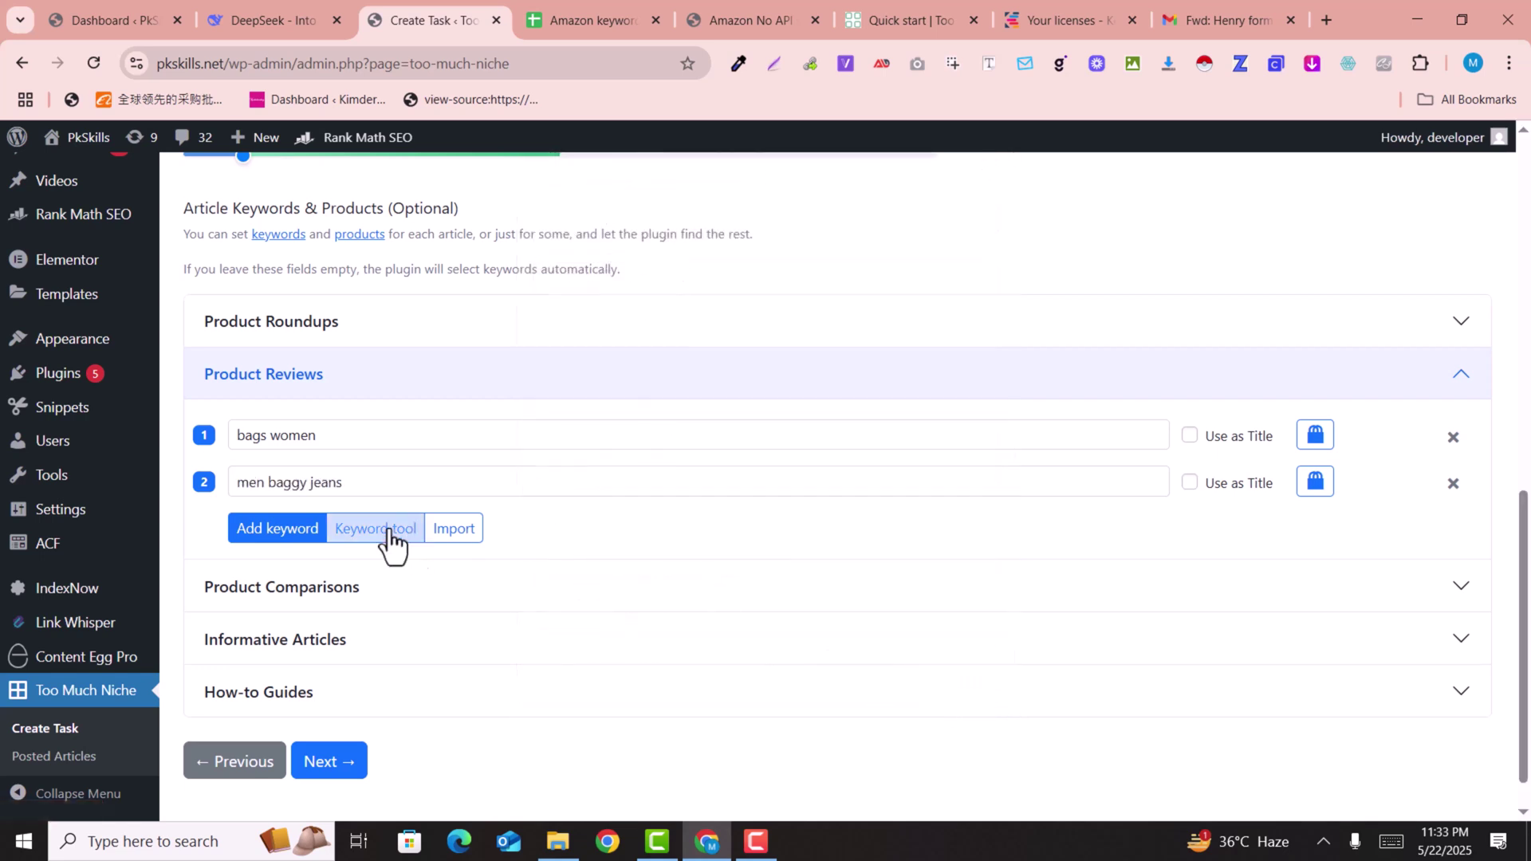
# - Add a third Product Reviews keyword row and fill it with the Keyword Tool suggestion "men perfume"
pyautogui.click(253, 538)
pyautogui.click(355, 534)
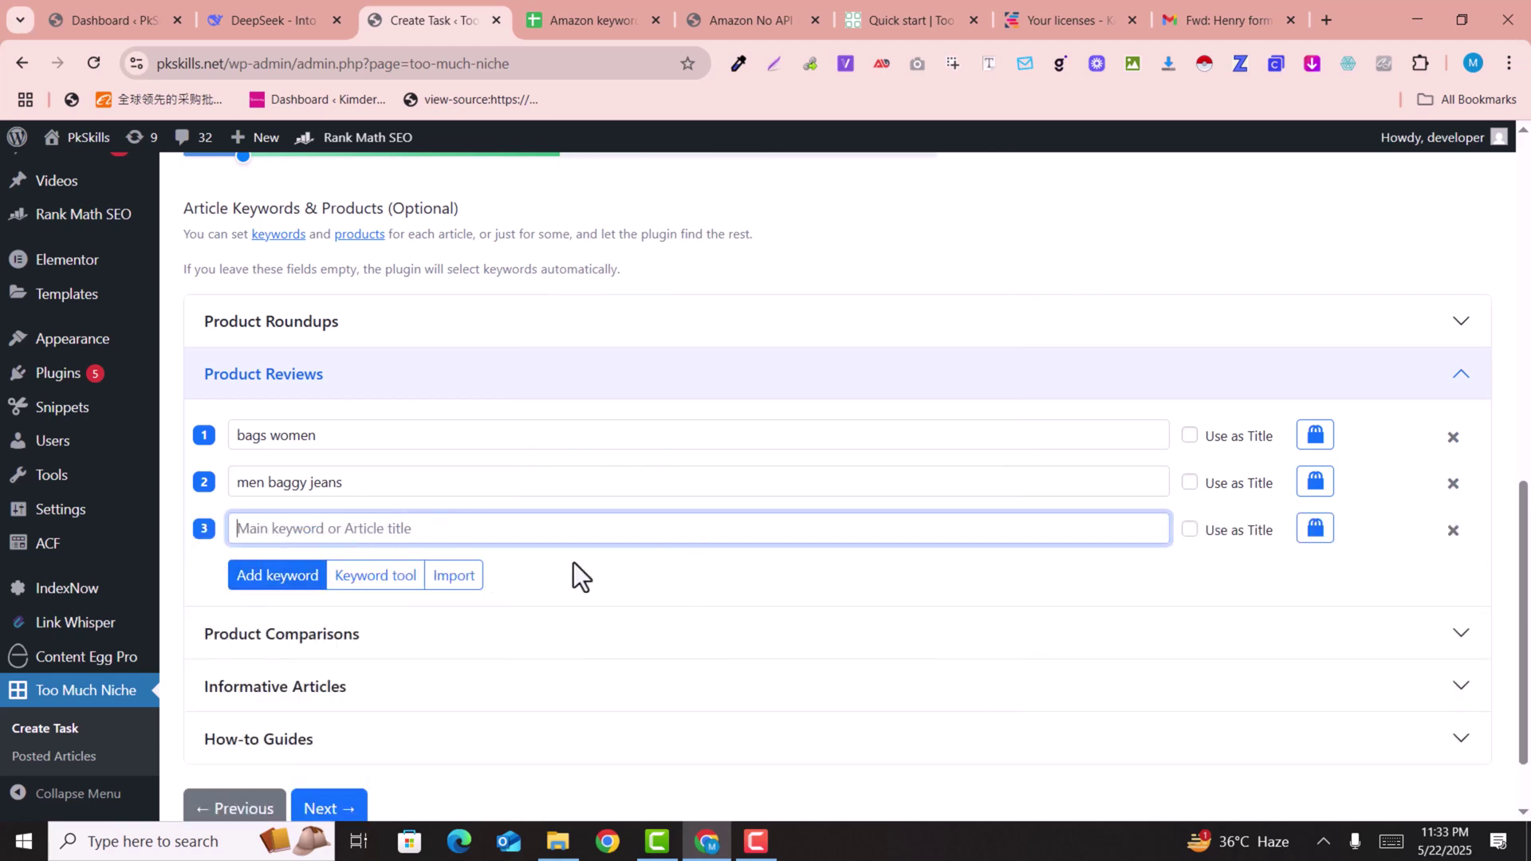
pyautogui.click(352, 577)
pyautogui.click(712, 241)
pyautogui.write('men prefu')
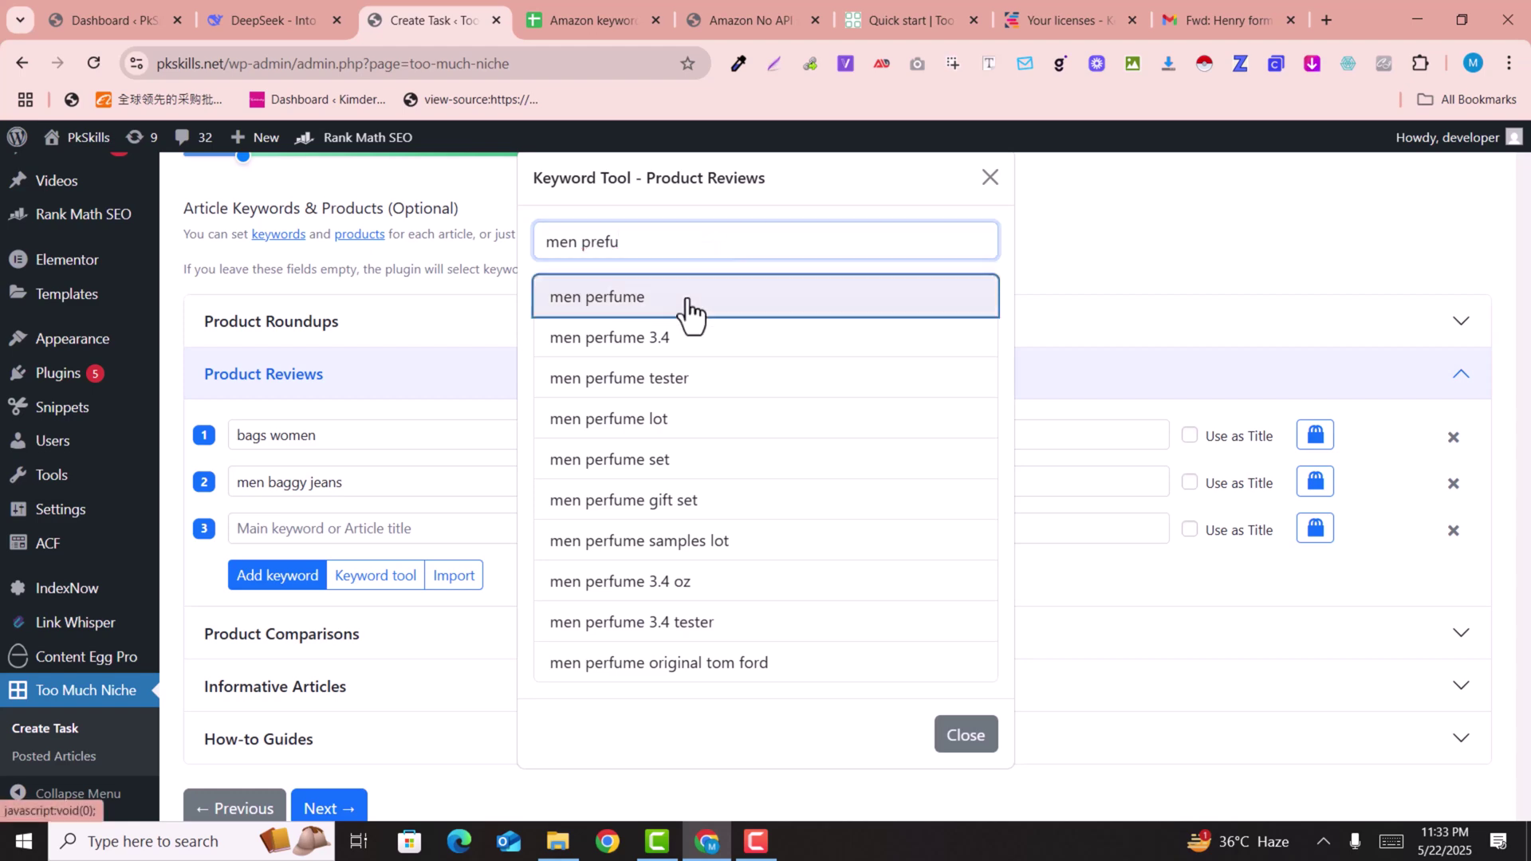
pyautogui.click(683, 311)
pyautogui.click(967, 698)
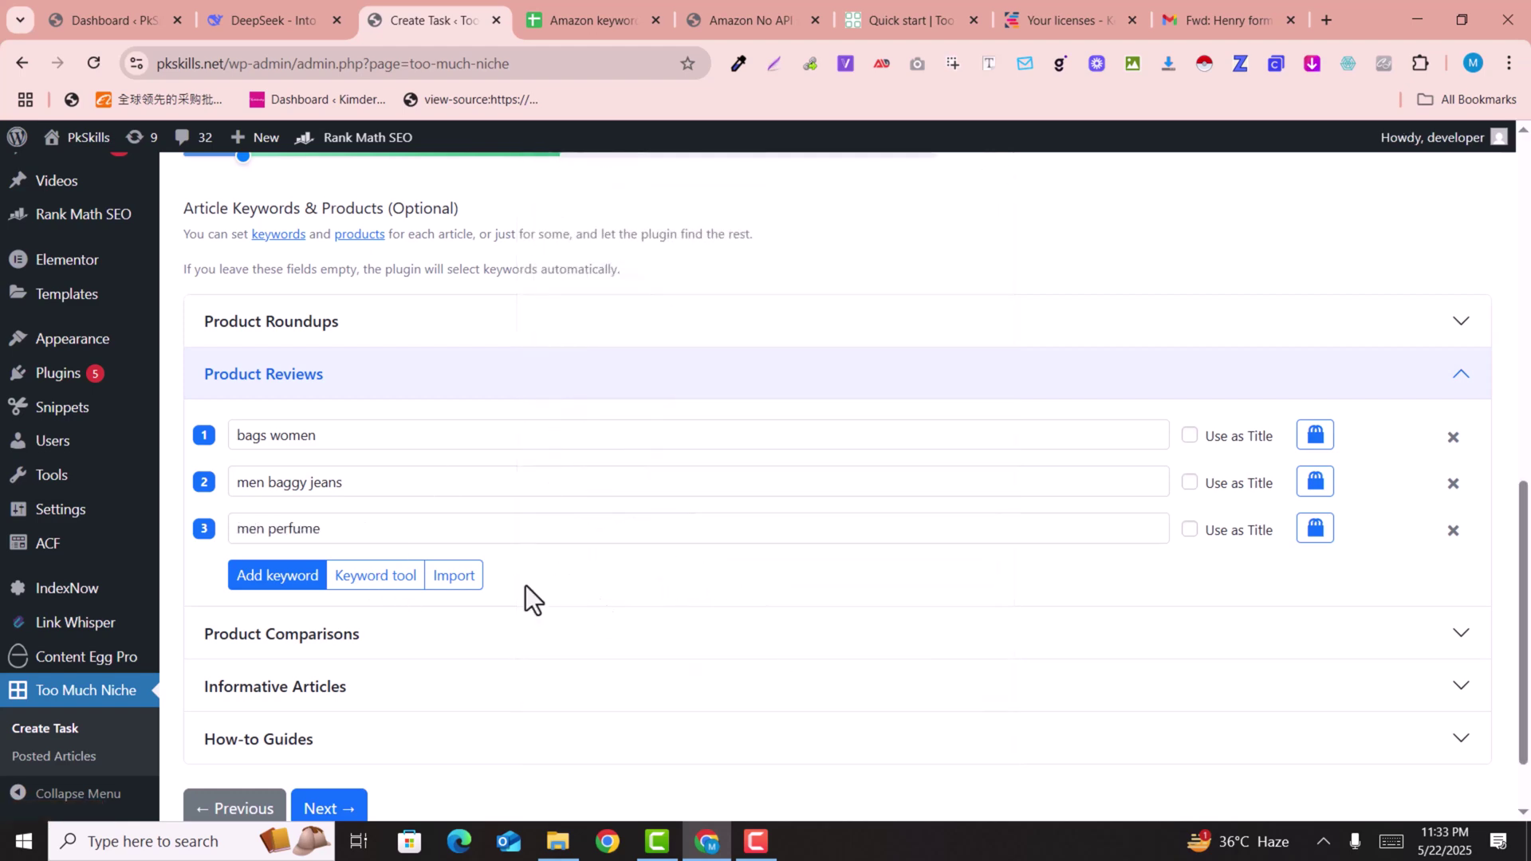
pyautogui.click(380, 529)
# - Look through the keyword sections for Product Roundups, Product Reviews, Product Comparisons, Informative Articles and How-to Guides
pyautogui.scroll(-2, 597, 579)
pyautogui.scroll(1, 594, 590)
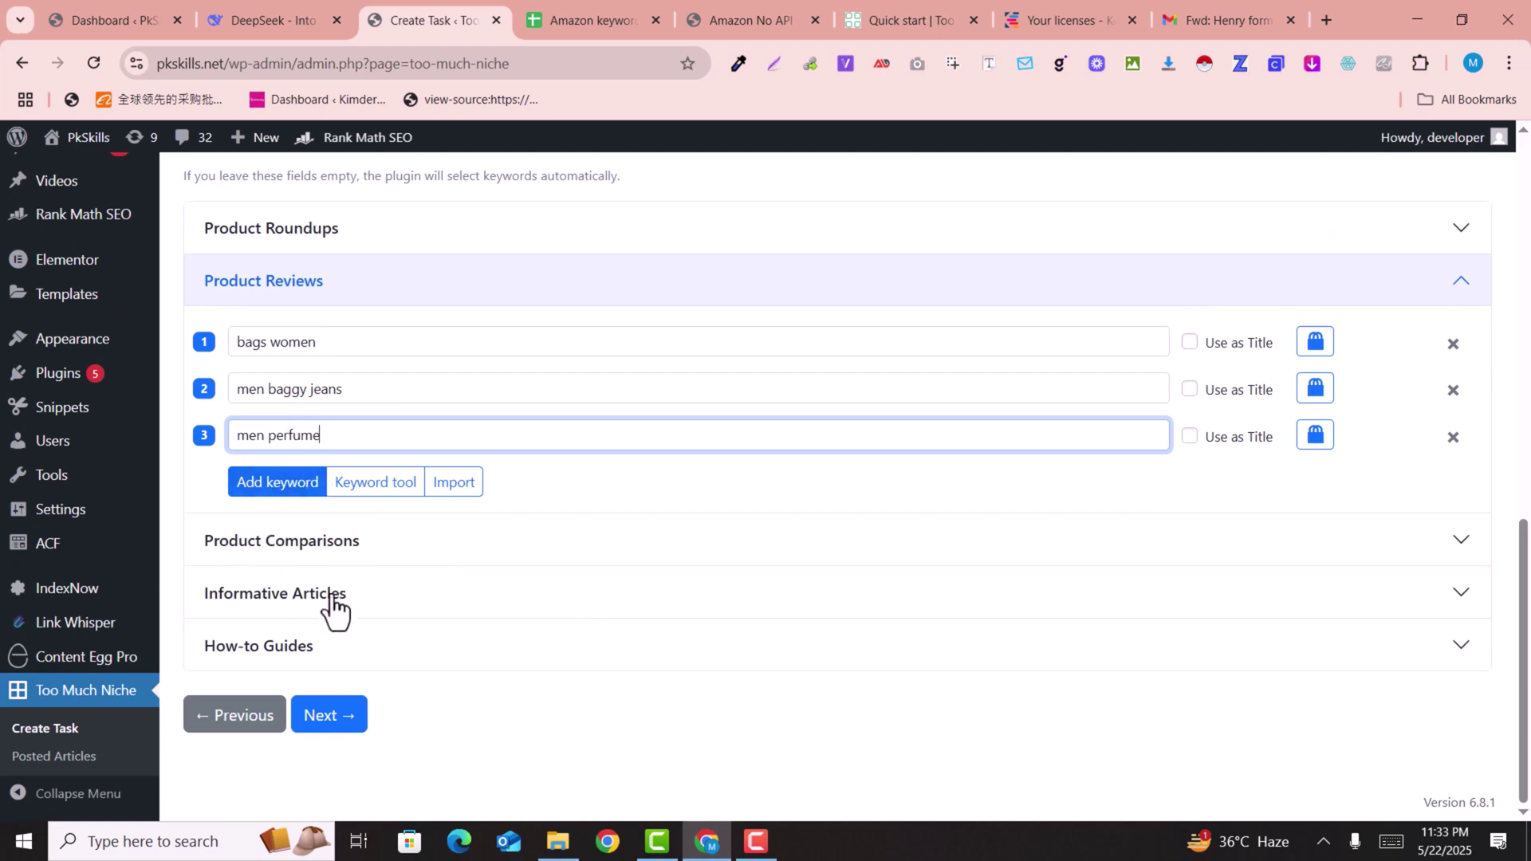
pyautogui.click(330, 546)
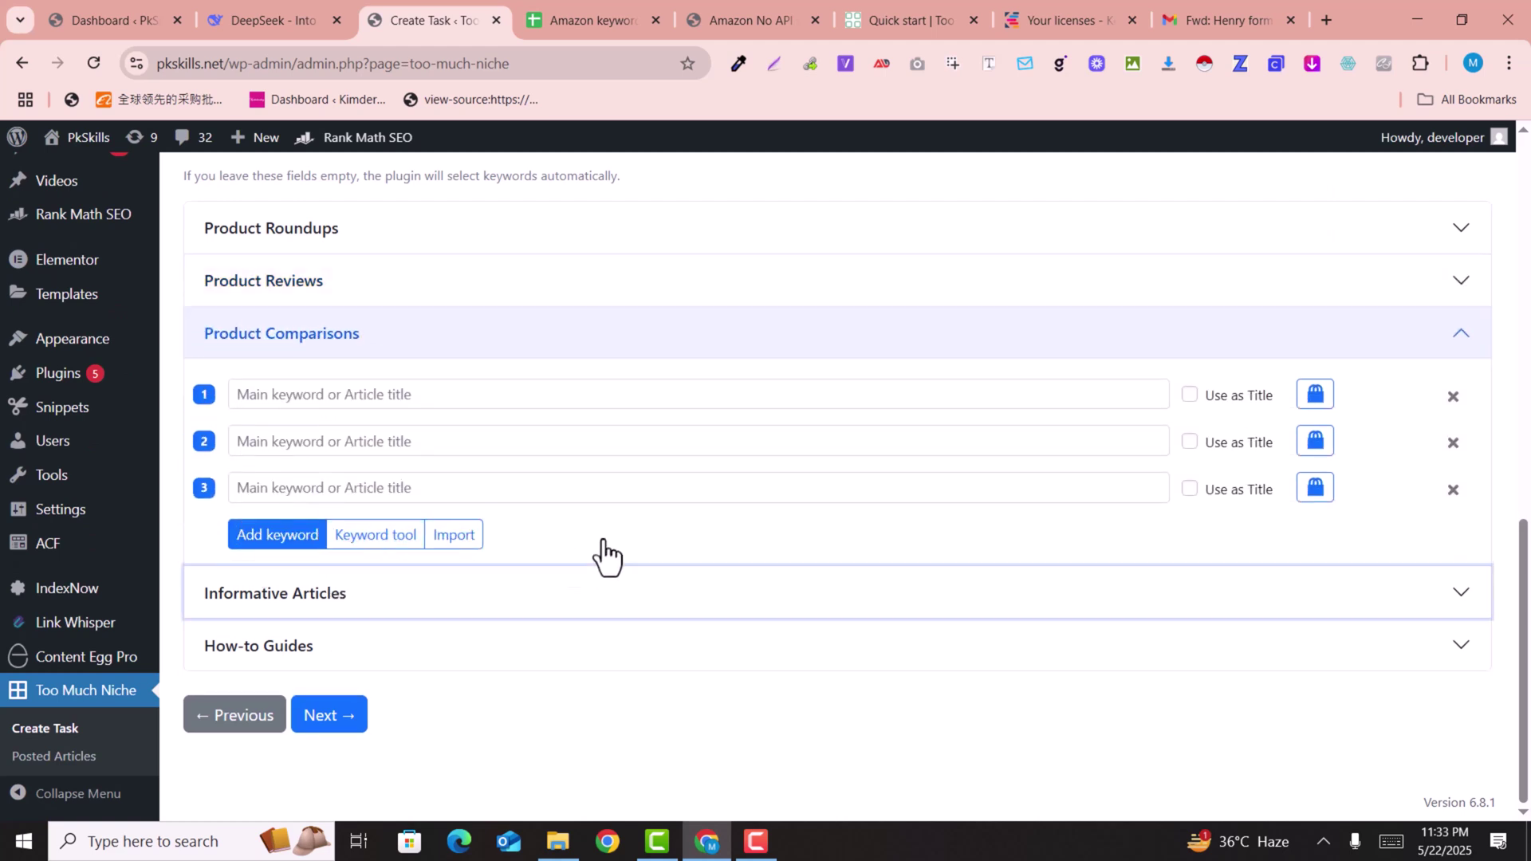
pyautogui.click(331, 642)
pyautogui.click(274, 550)
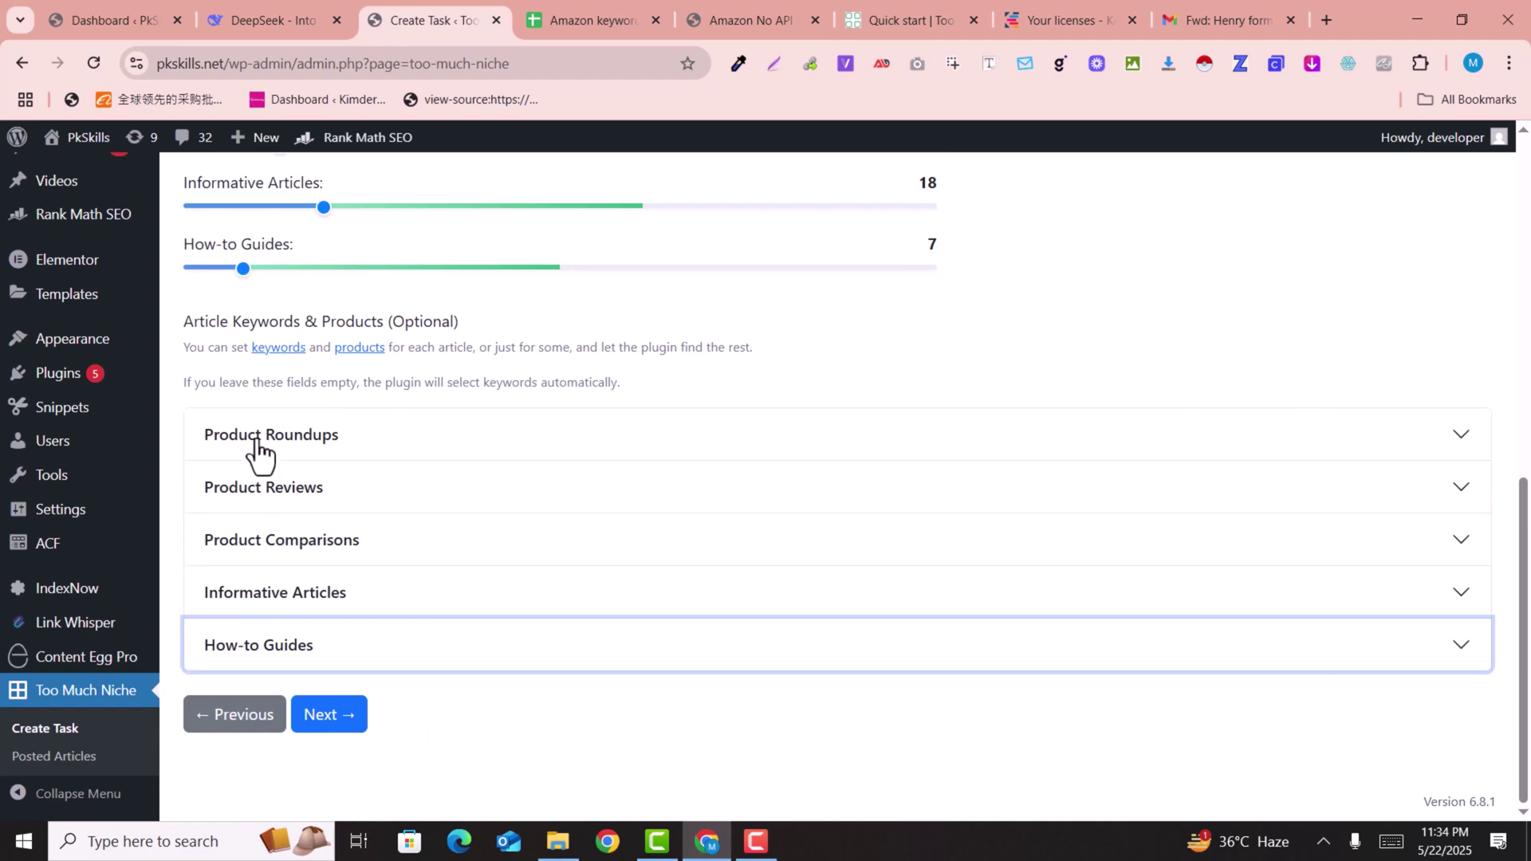
pyautogui.click(257, 448)
pyautogui.click(271, 444)
pyautogui.click(266, 495)
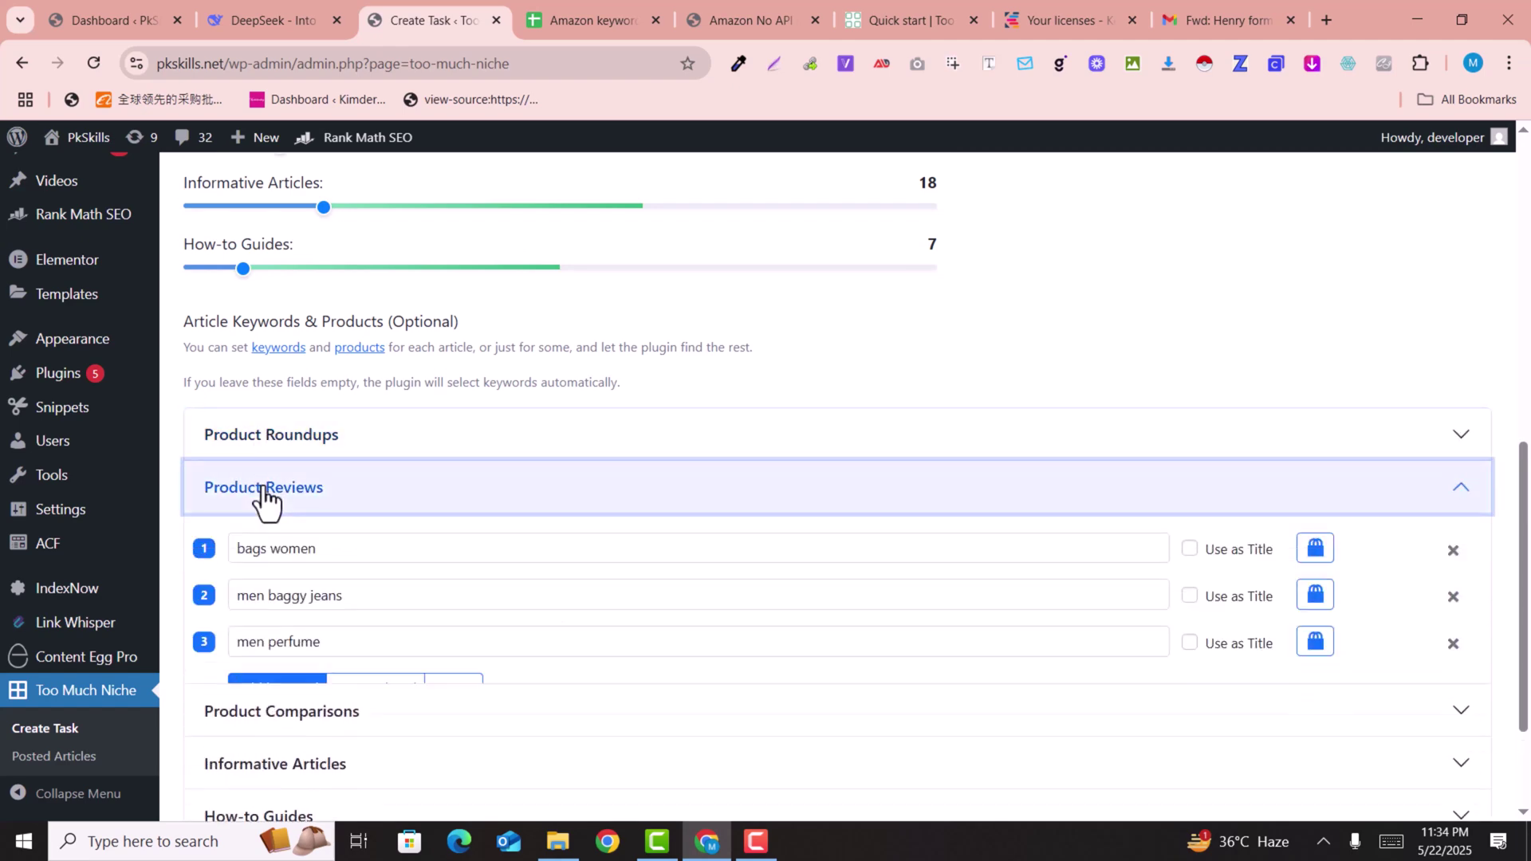
pyautogui.click(281, 594)
pyautogui.click(294, 701)
pyautogui.click(303, 462)
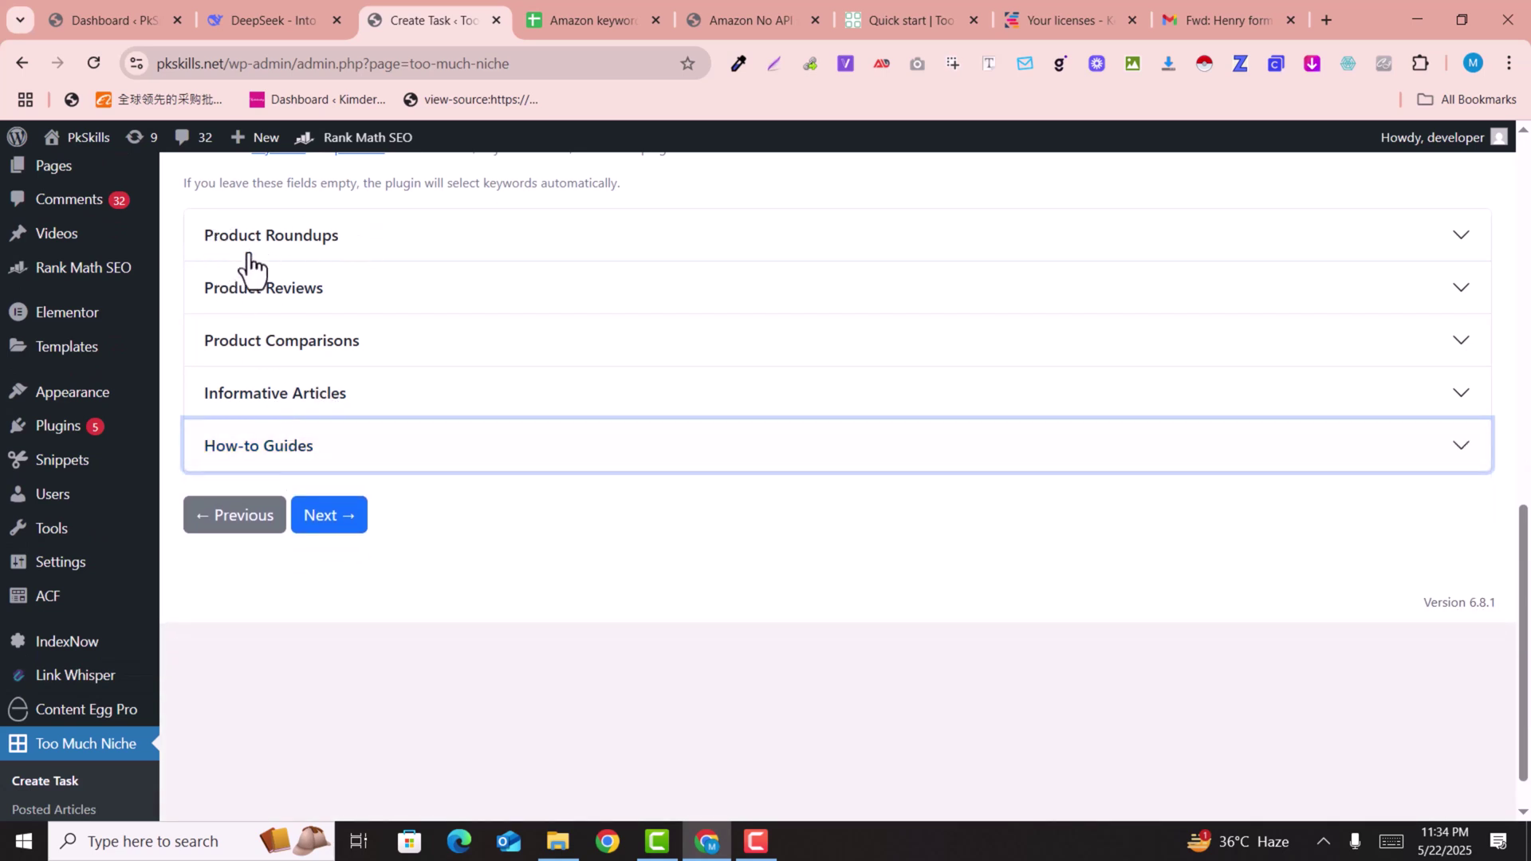
pyautogui.click(236, 305)
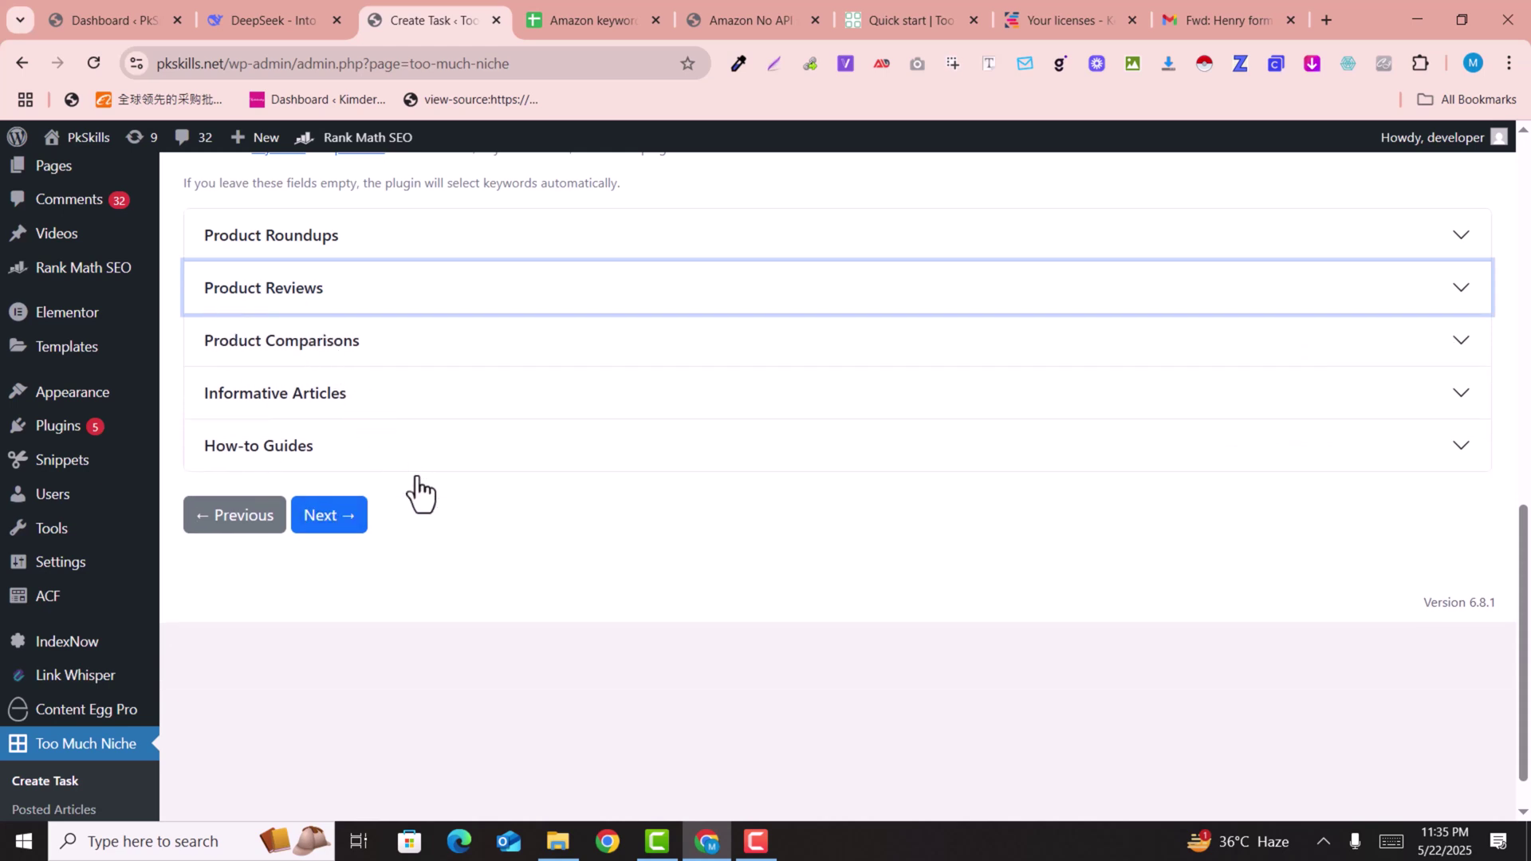
# - Proceed to the AI settings and set the article size to "Small, Medium, or Large (50% or 70% or 100%)" and the creativity level to "Hight"
pyautogui.click(321, 517)
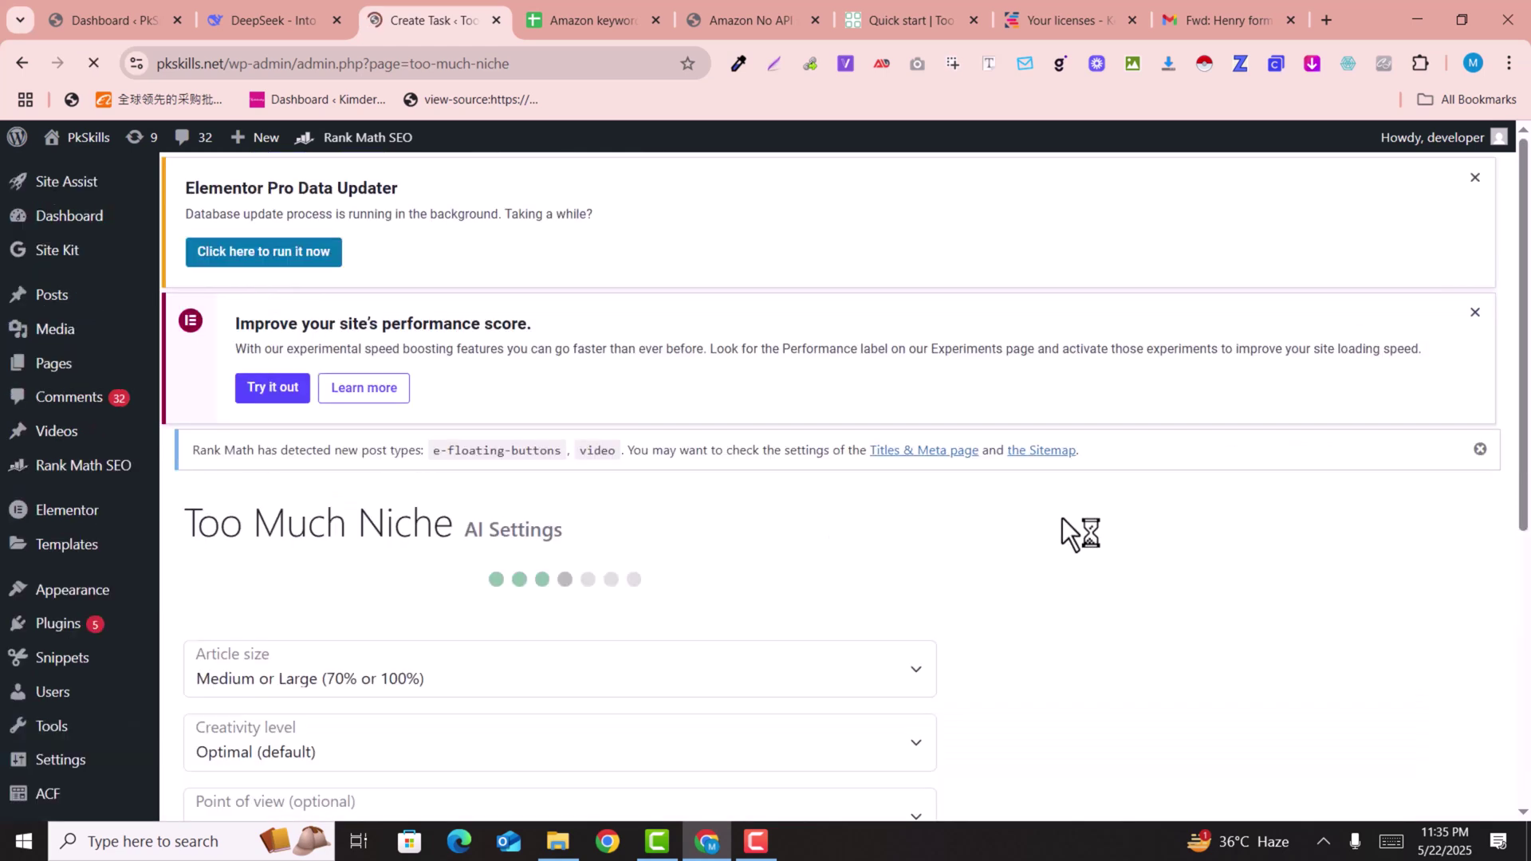
pyautogui.scroll(-5, 595, 608)
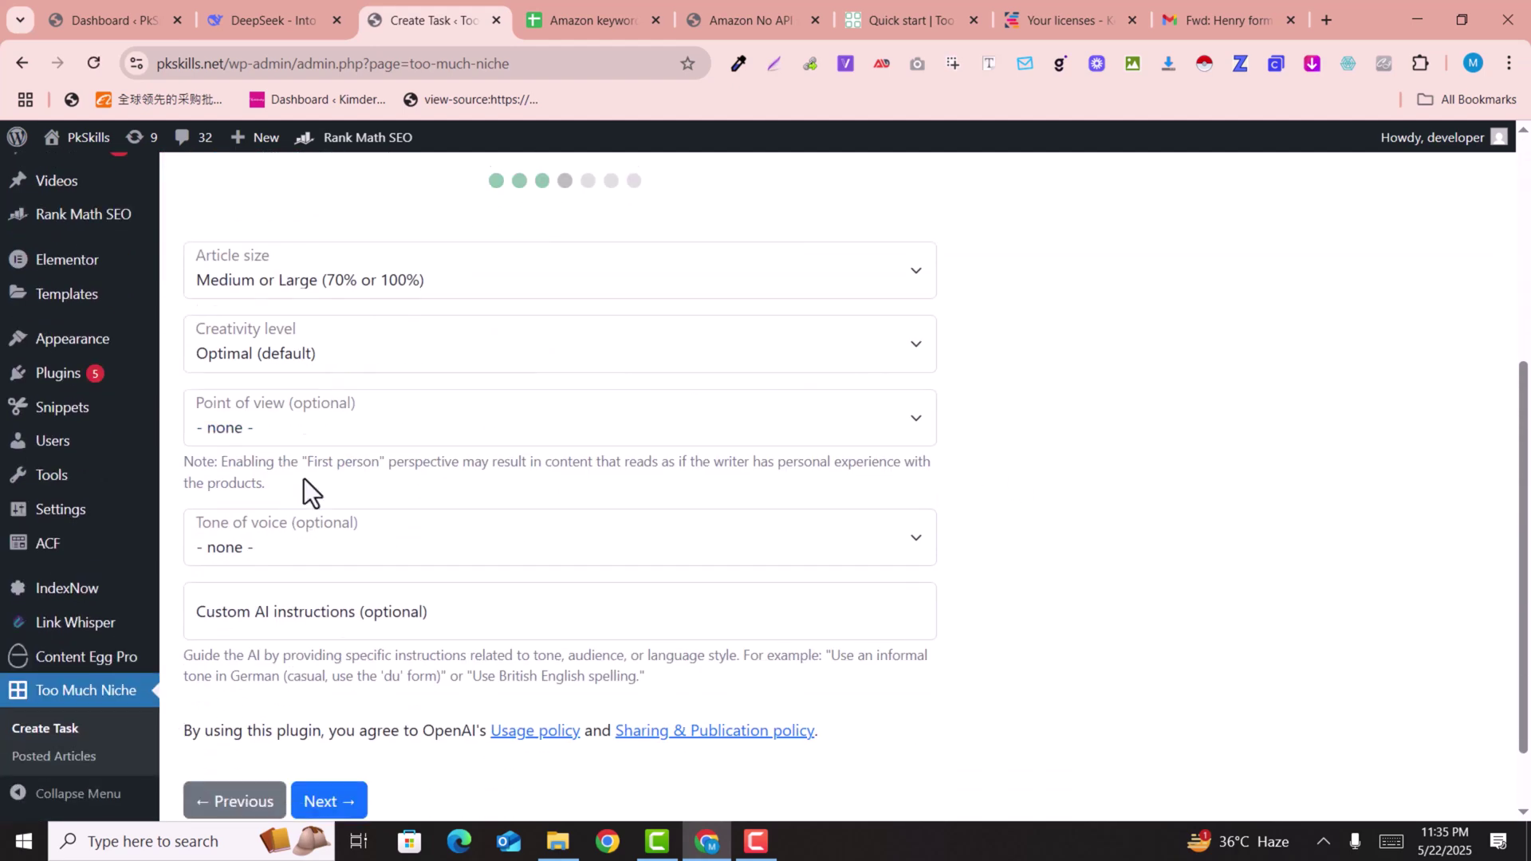
pyautogui.click(325, 286)
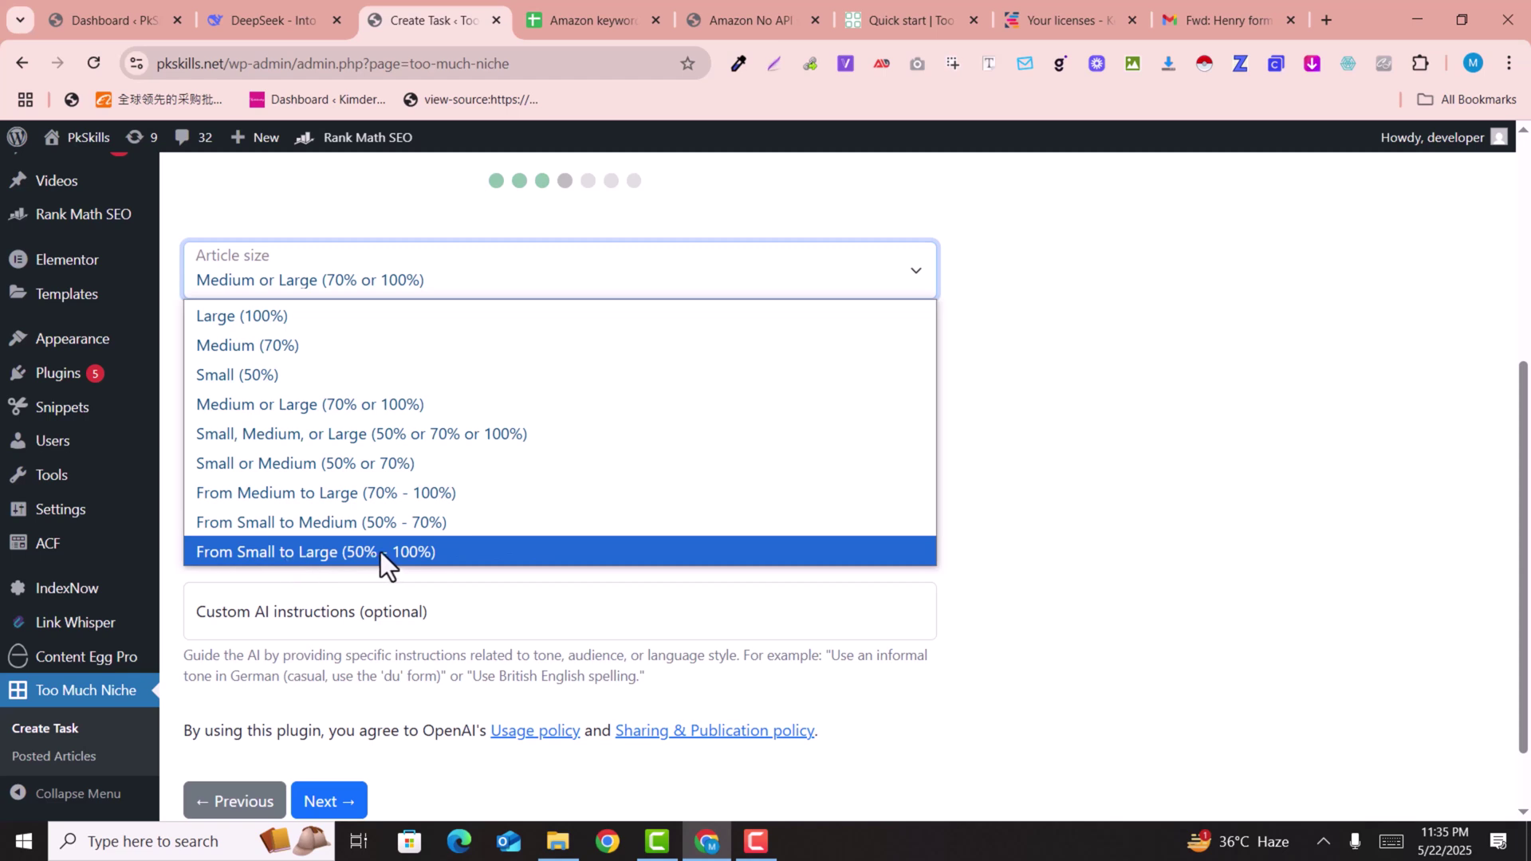
pyautogui.click(268, 441)
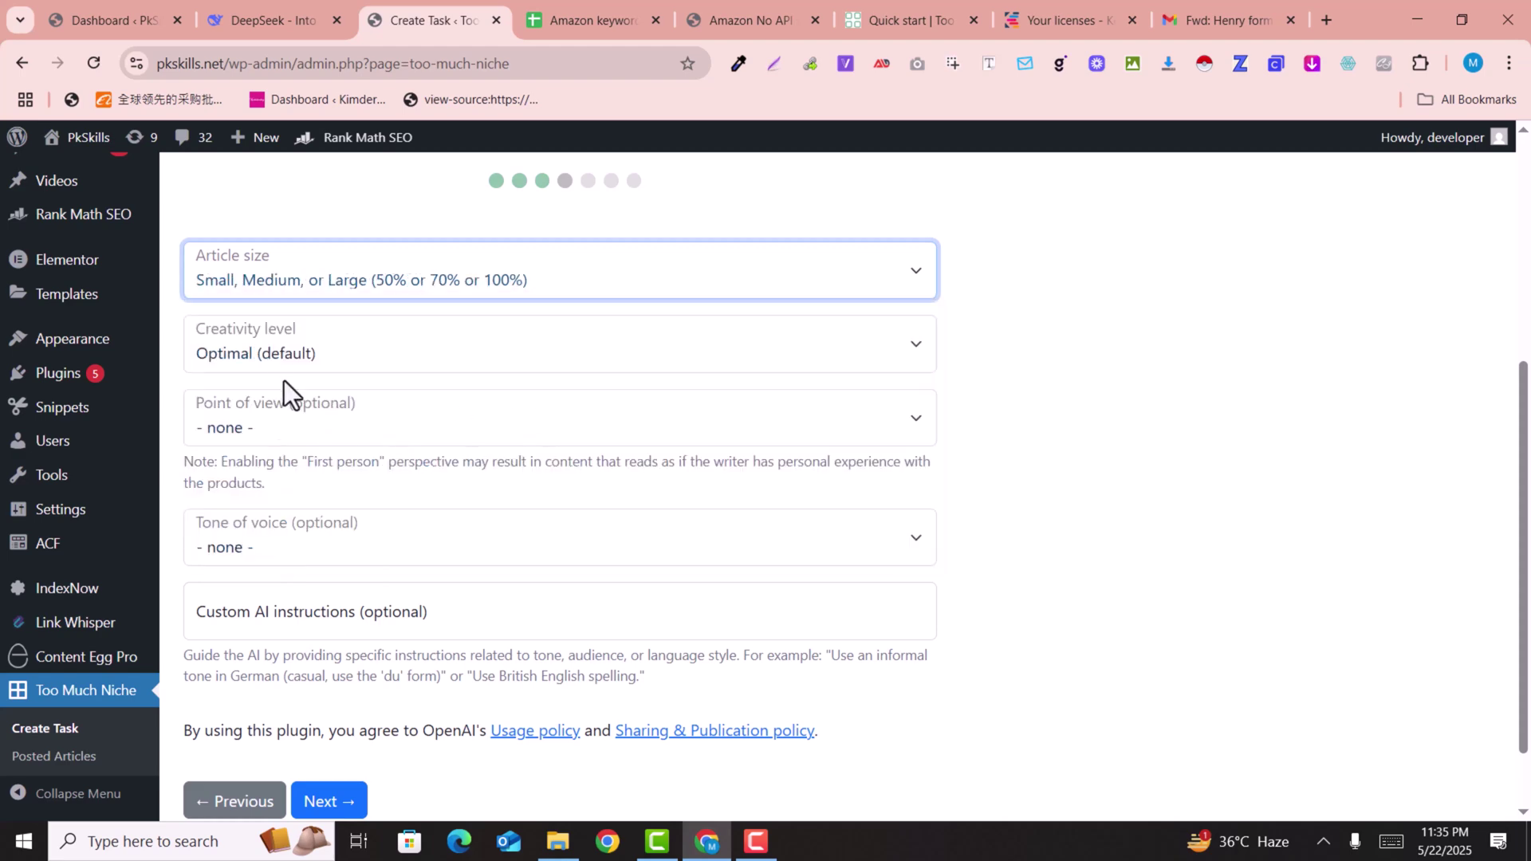
pyautogui.click(264, 375)
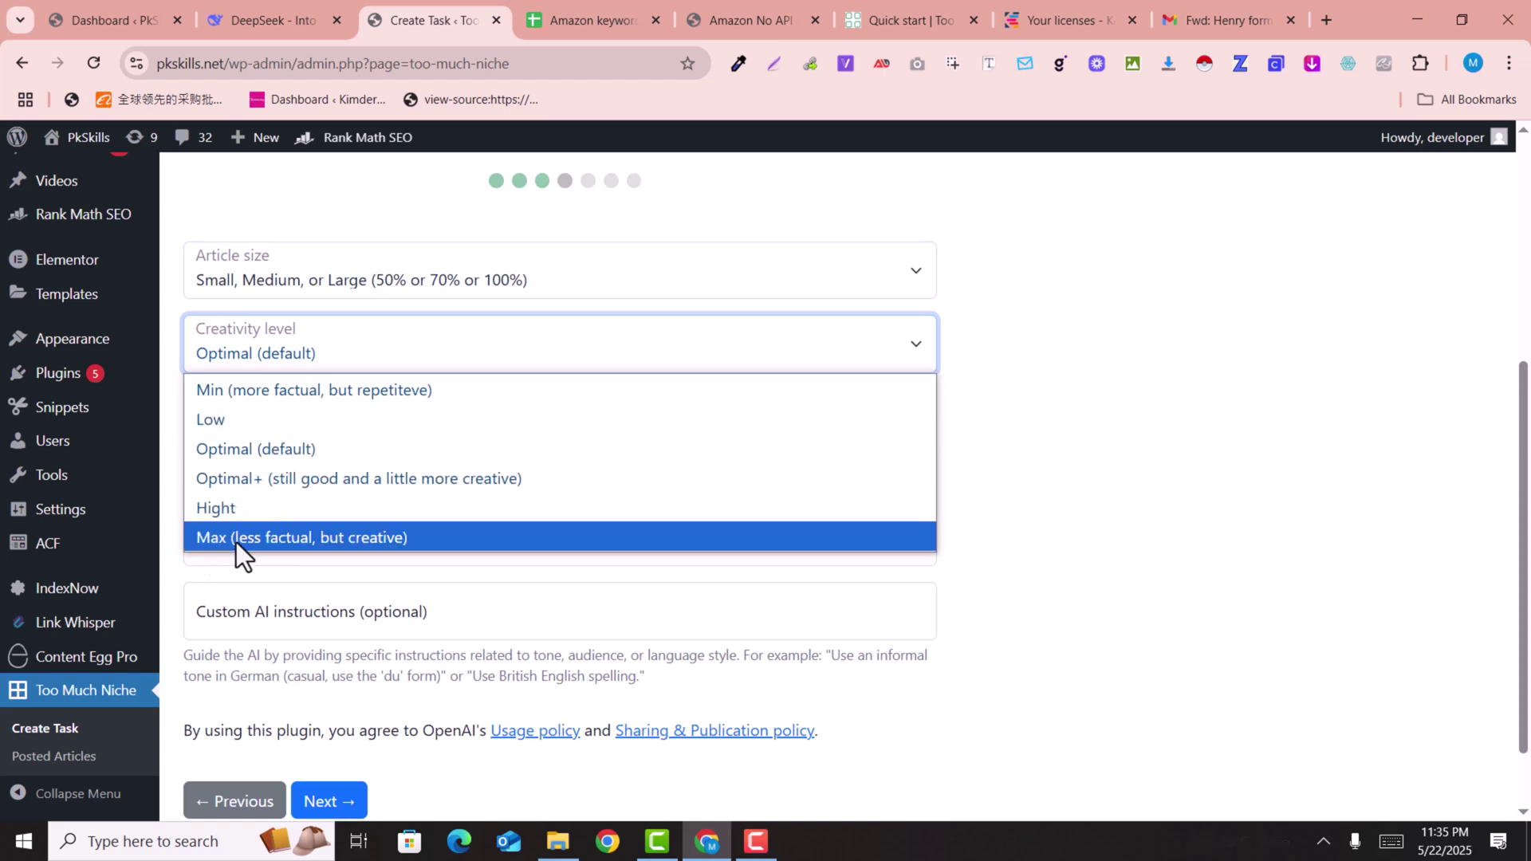
pyautogui.click(239, 511)
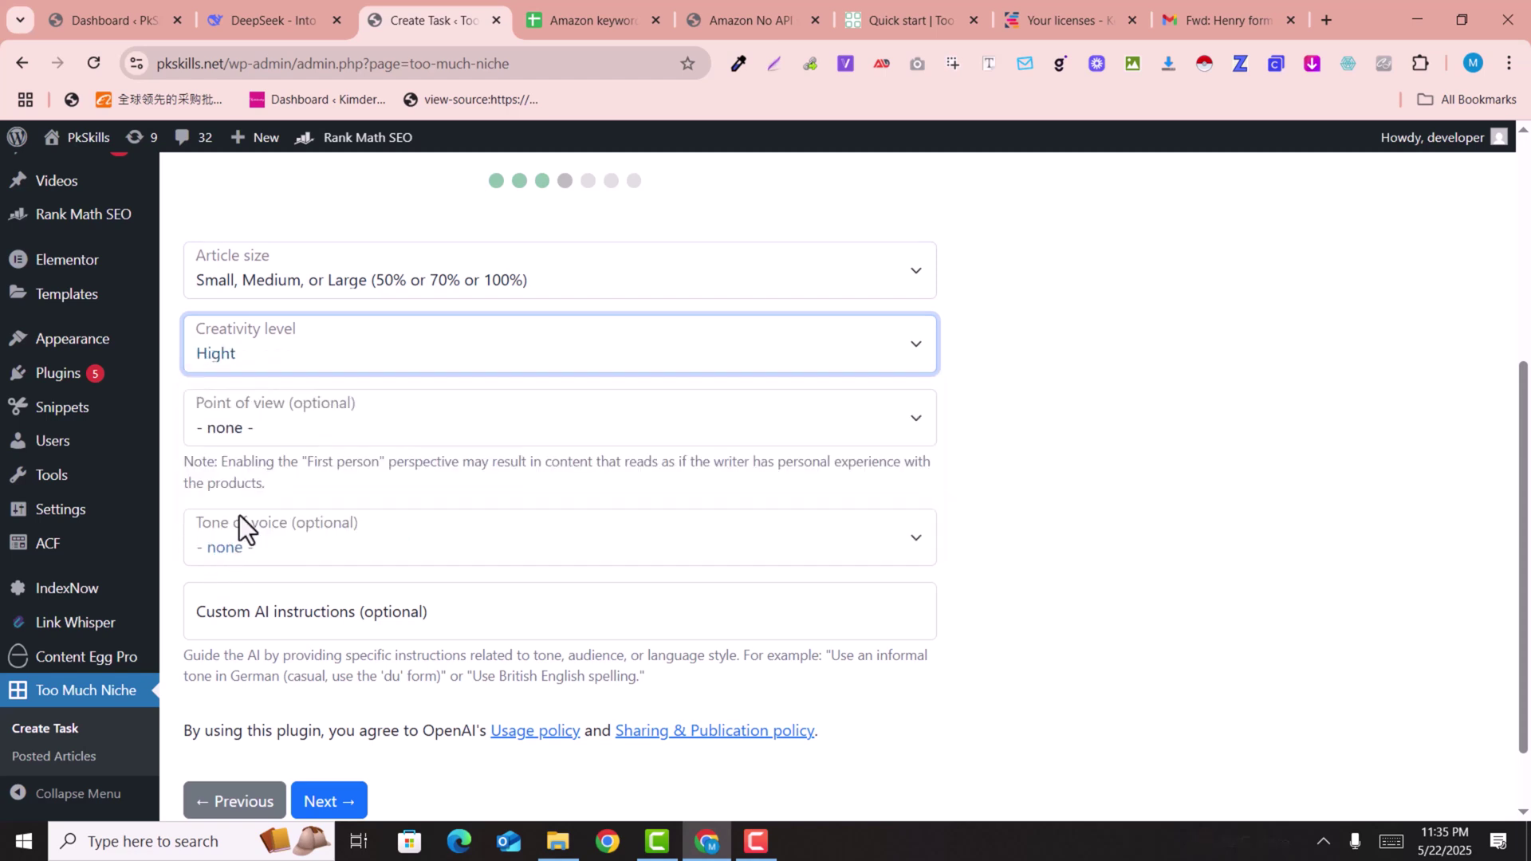
# - Set the point of view to "First person singular (I, me, my)" and the tone of voice to "Friendly"
pyautogui.click(290, 435)
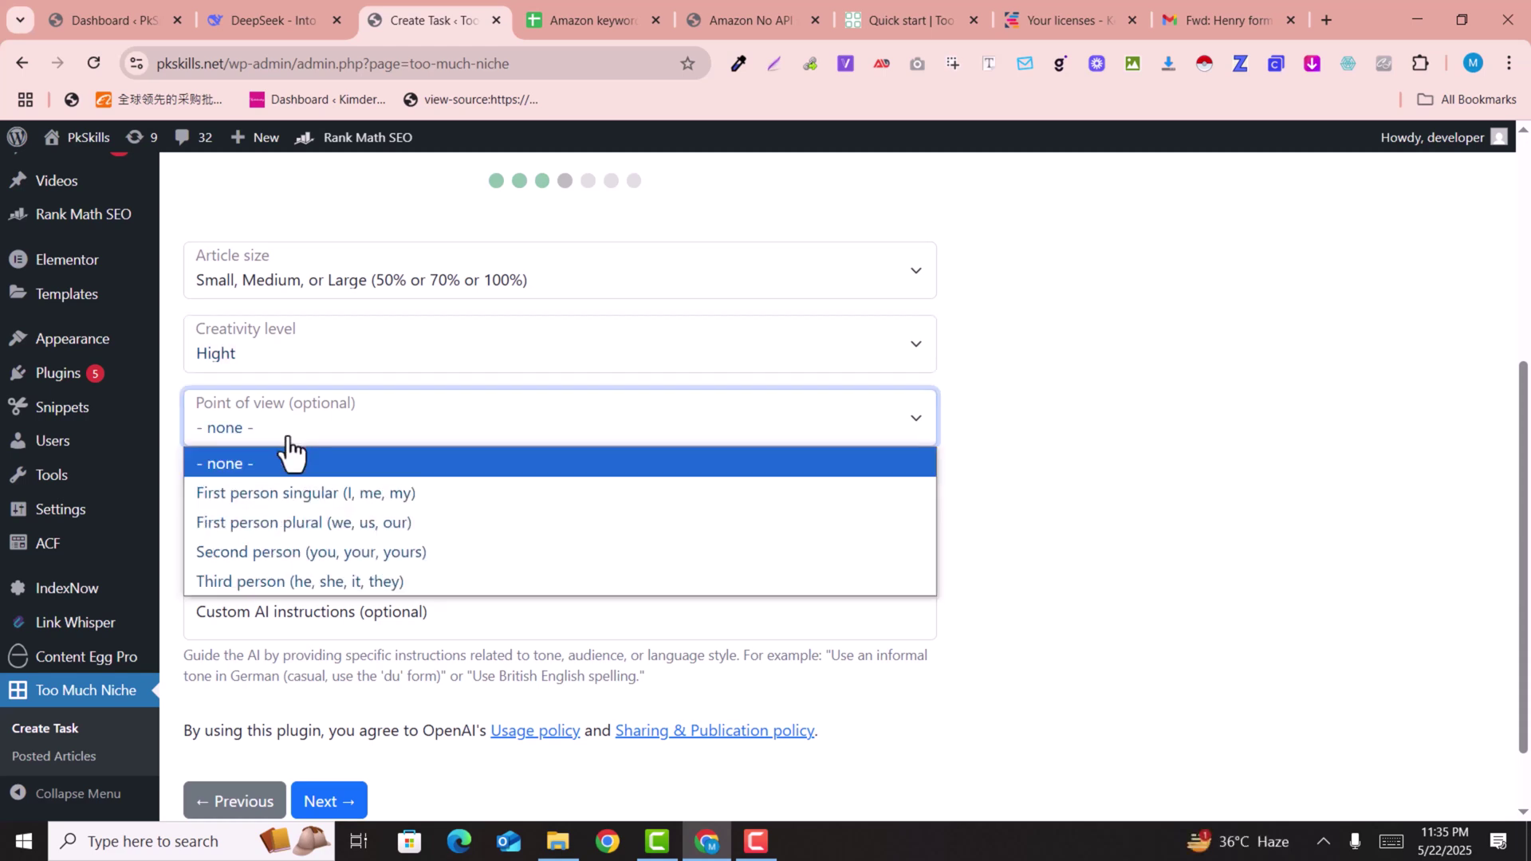
pyautogui.click(287, 494)
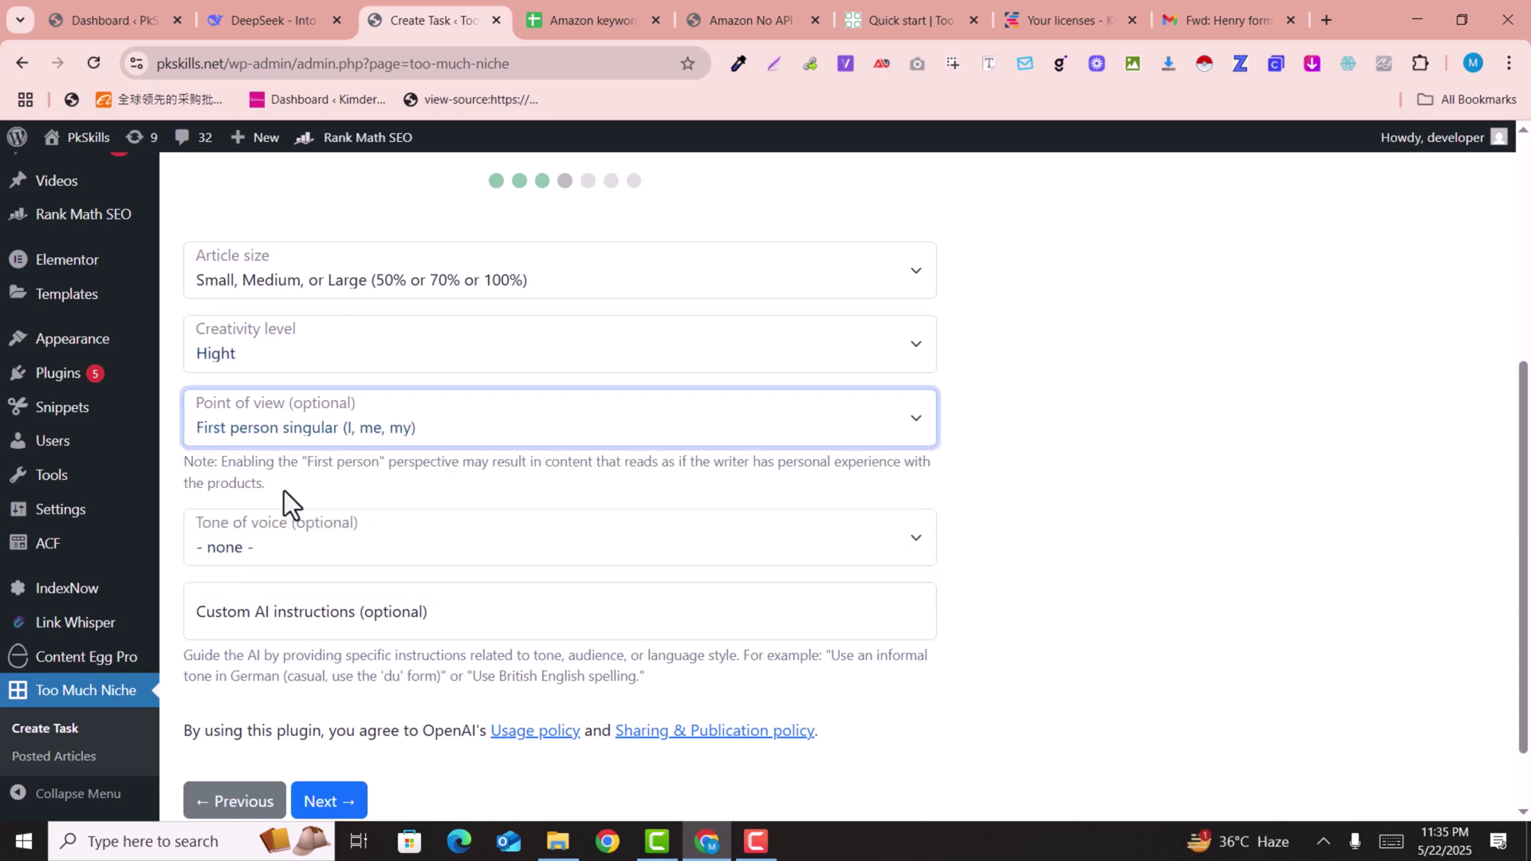
pyautogui.click(270, 558)
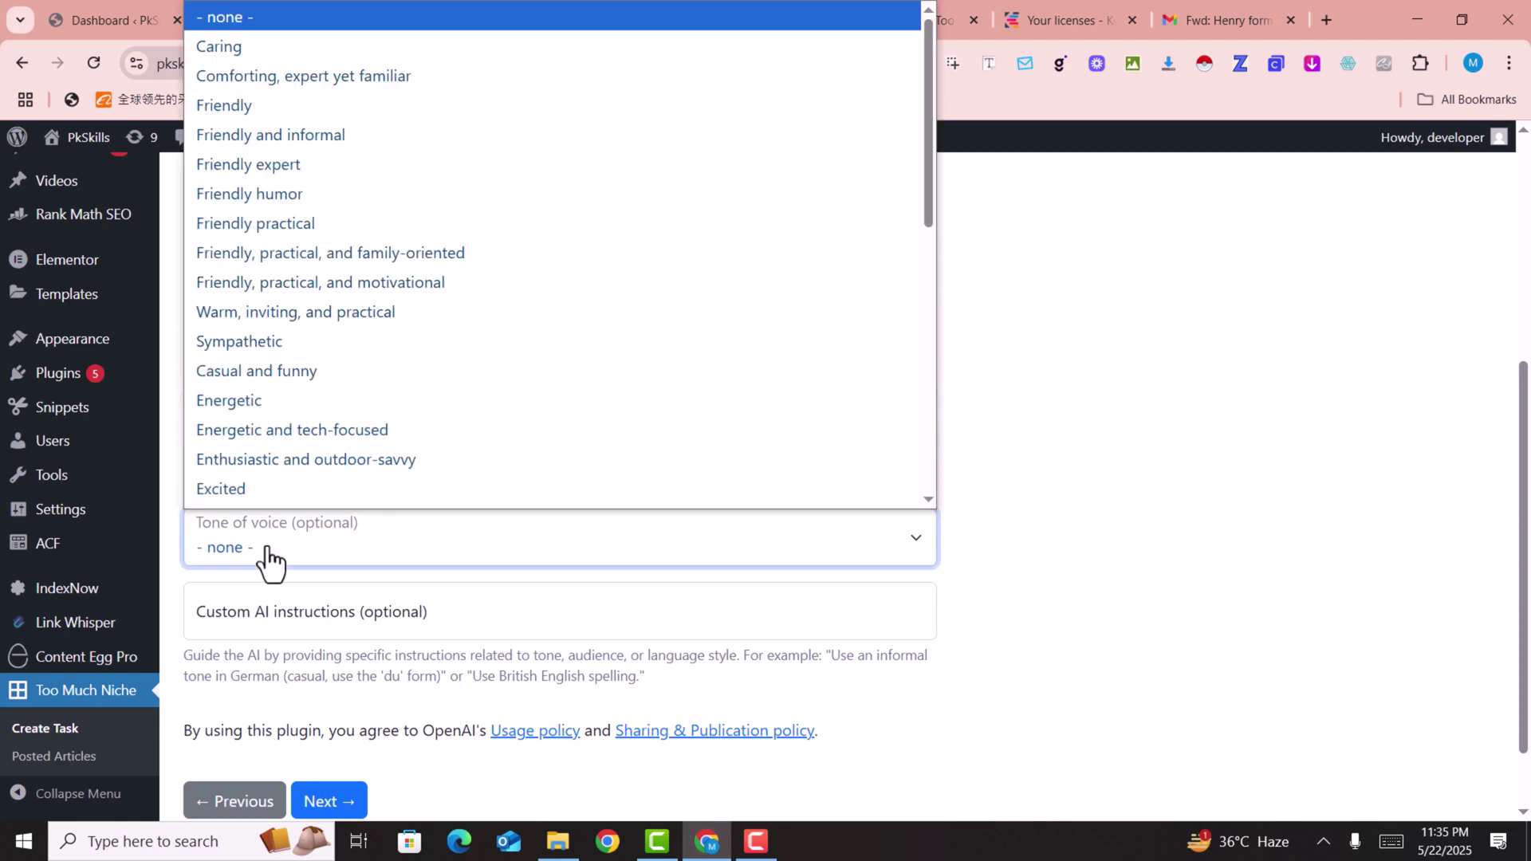
pyautogui.scroll(-1, 291, 120)
pyautogui.click(285, 84)
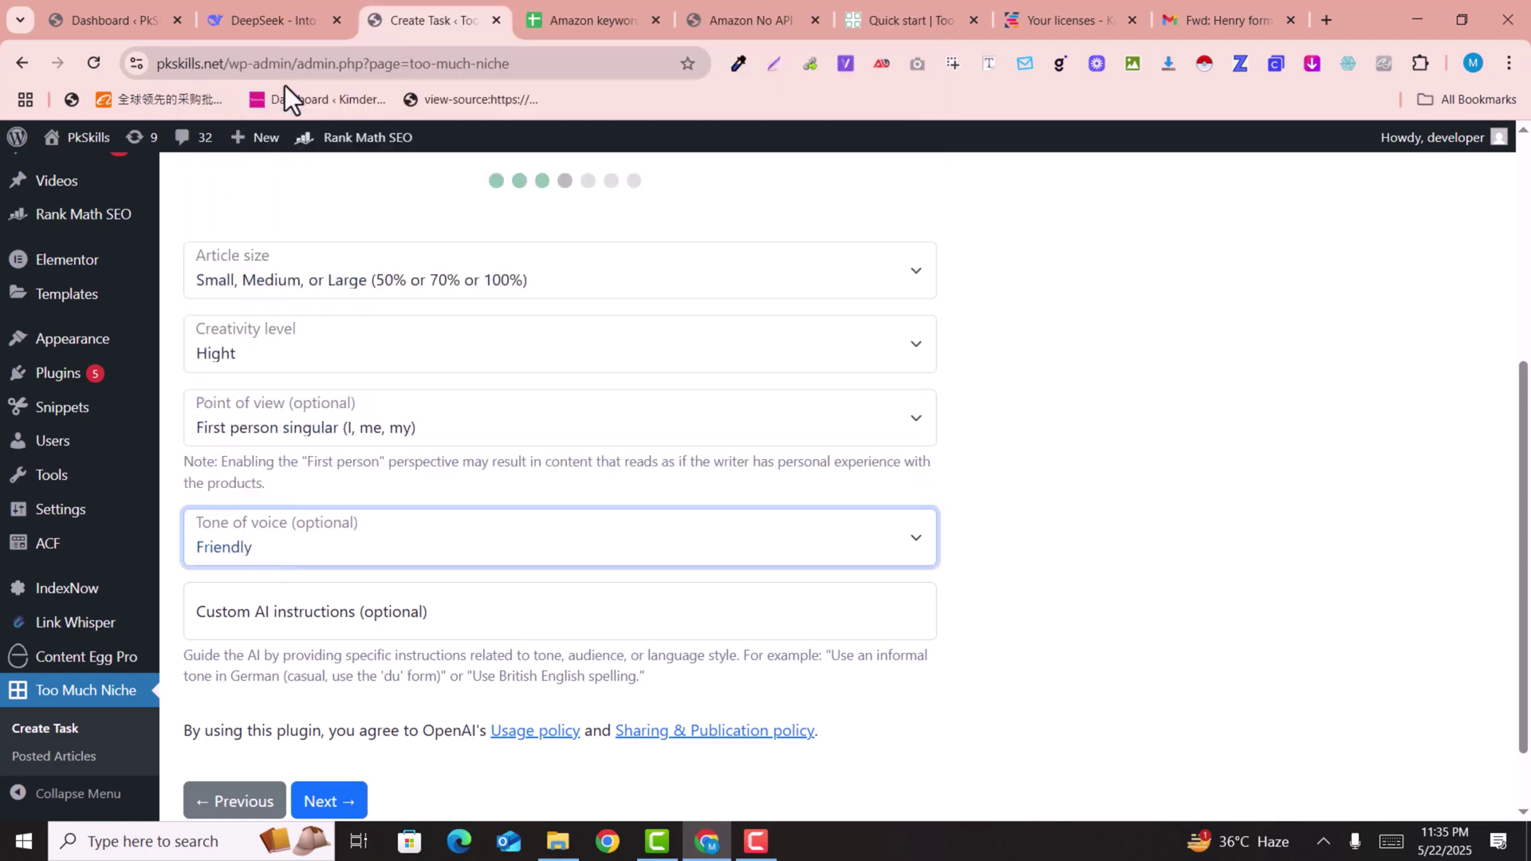
# - Try the custom AI instruction "Articles should be Amazon user persona!" and clear the field again
pyautogui.scroll(-1, 256, 554)
pyautogui.click(249, 542)
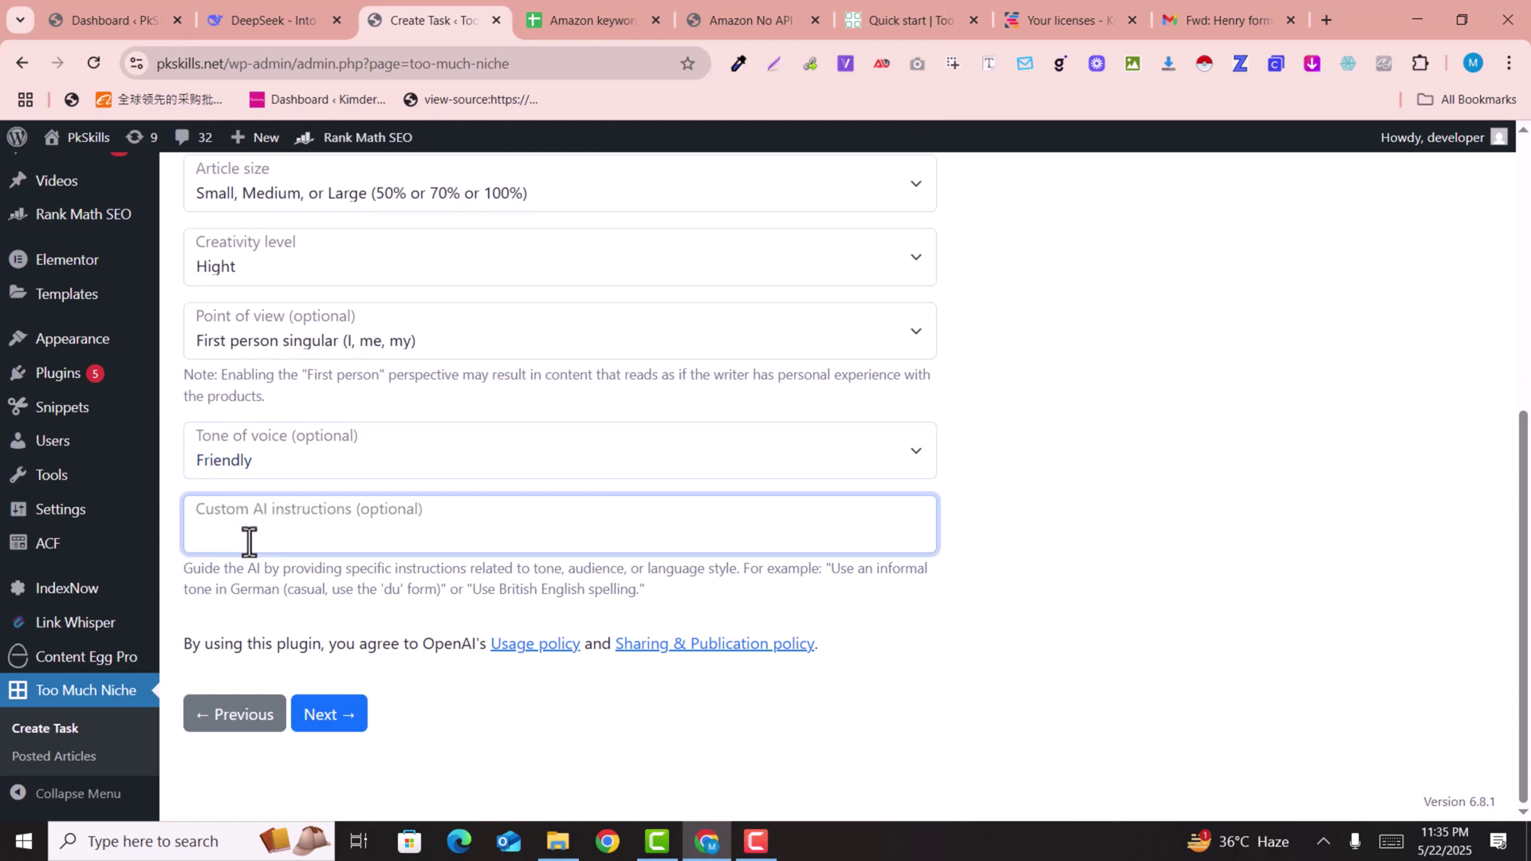
pyautogui.write('Articles should be Amazon user persona!')
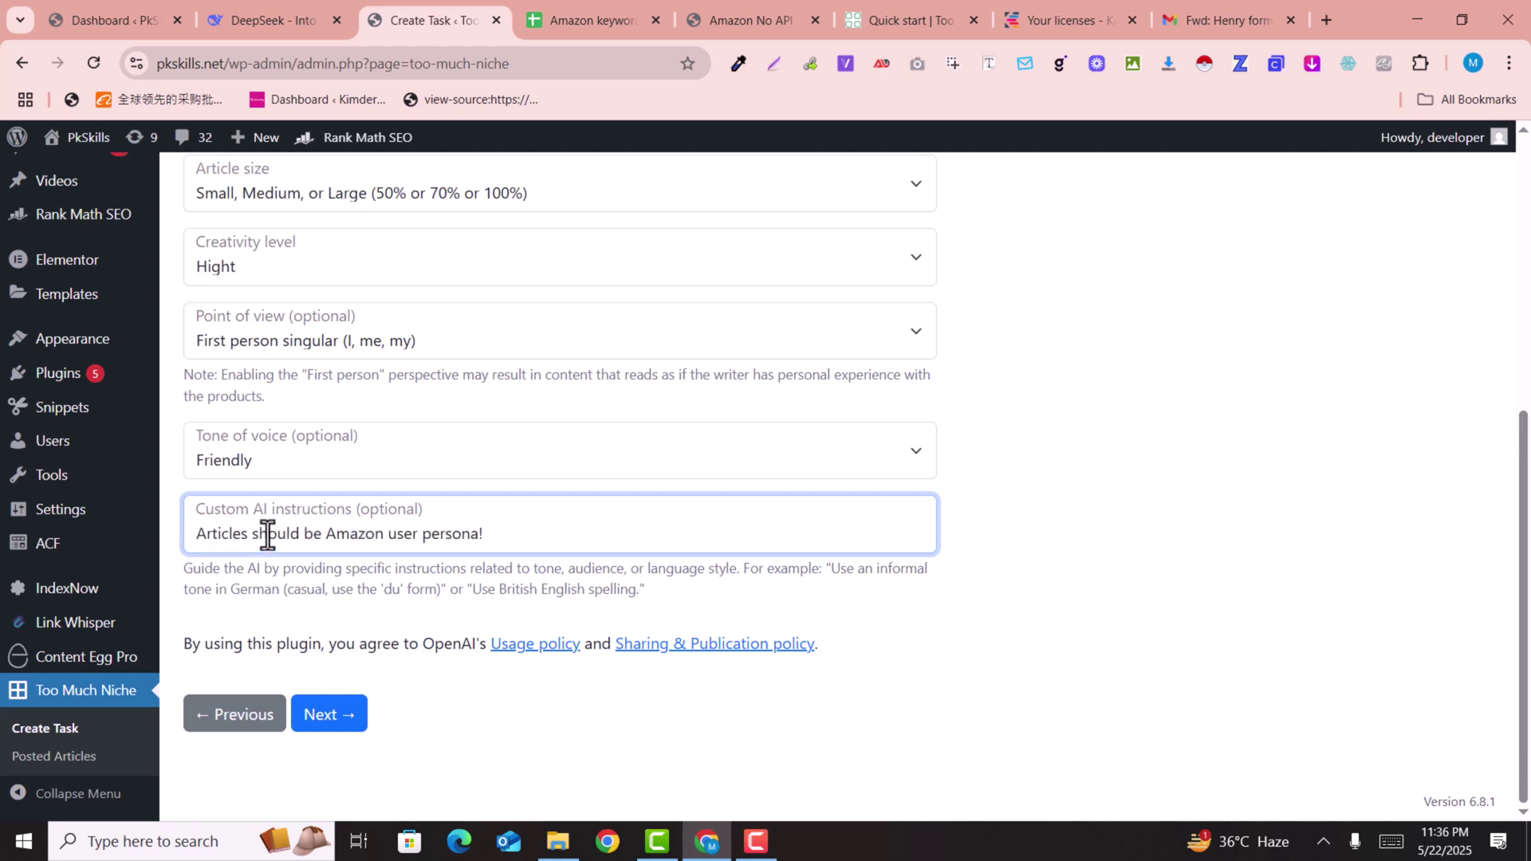
pyautogui.moveTo(487, 530); pyautogui.dragTo(199, 538)
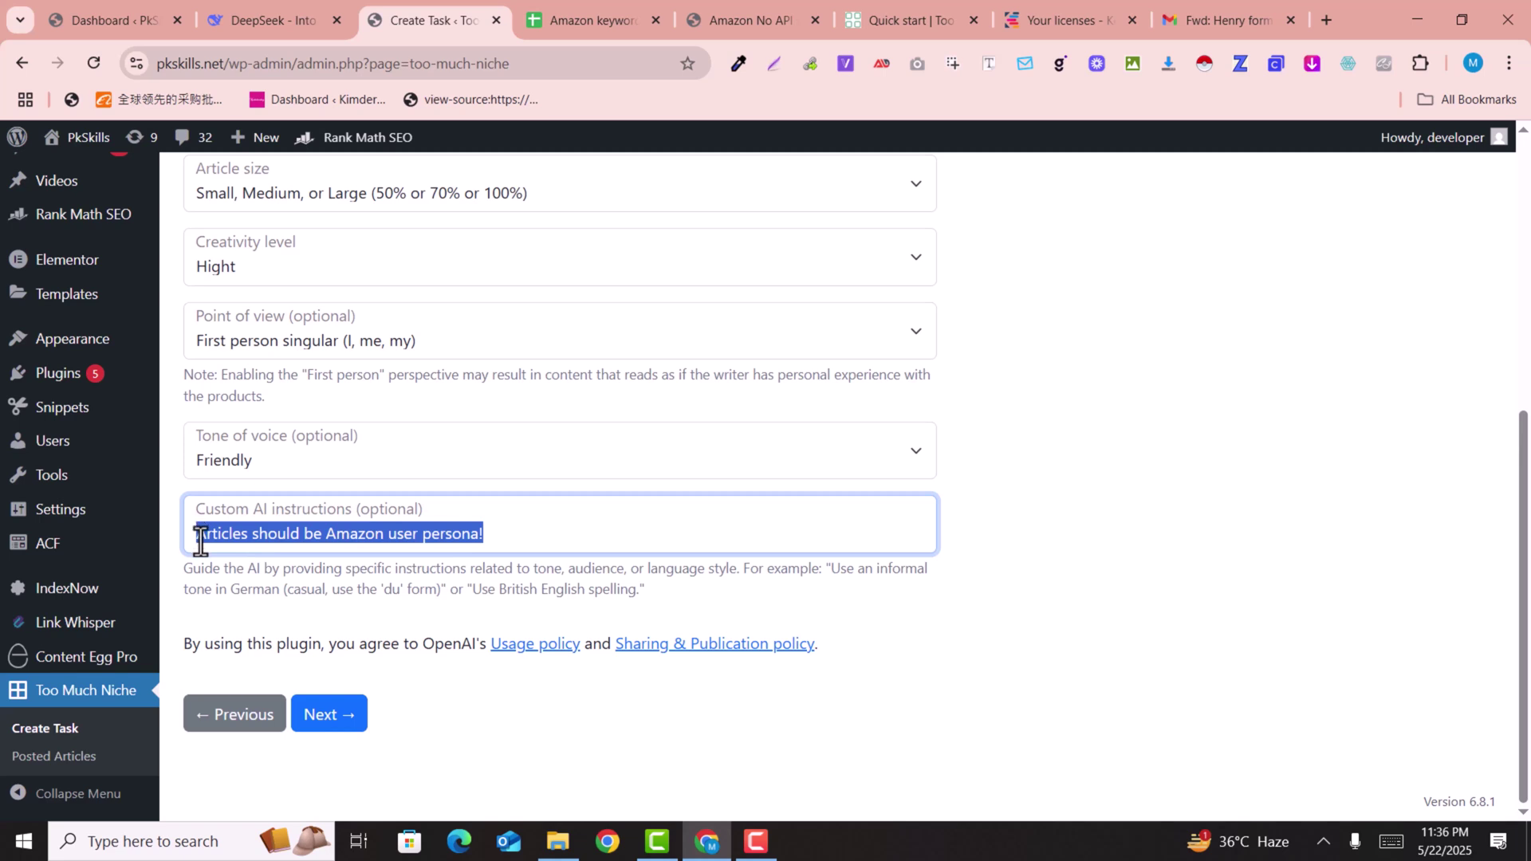
pyautogui.tripleClick(456, 536)
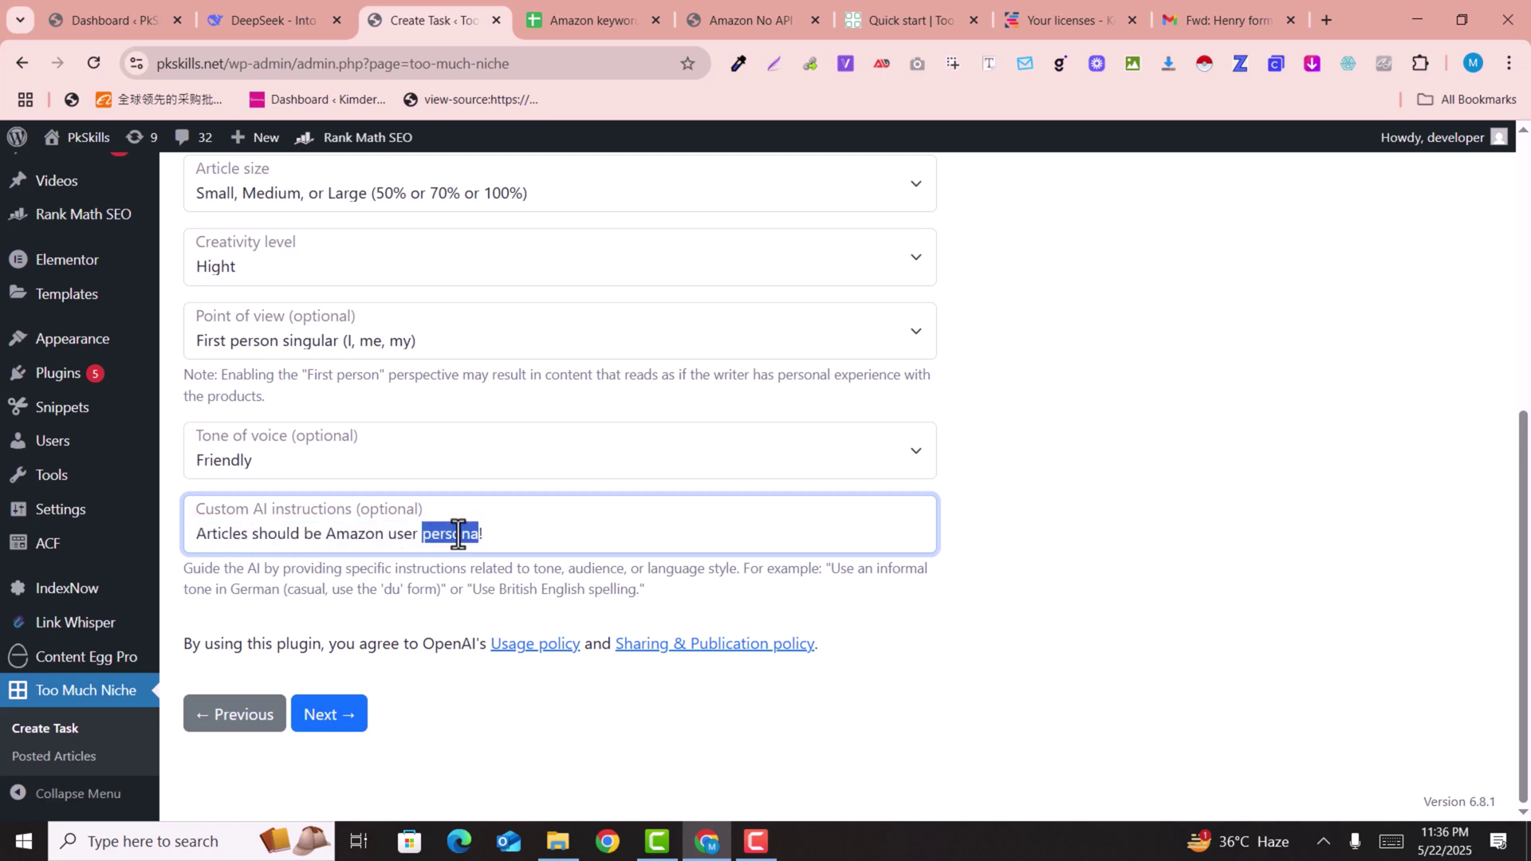
pyautogui.click(503, 541)
pyautogui.moveTo(489, 537); pyautogui.dragTo(192, 537)
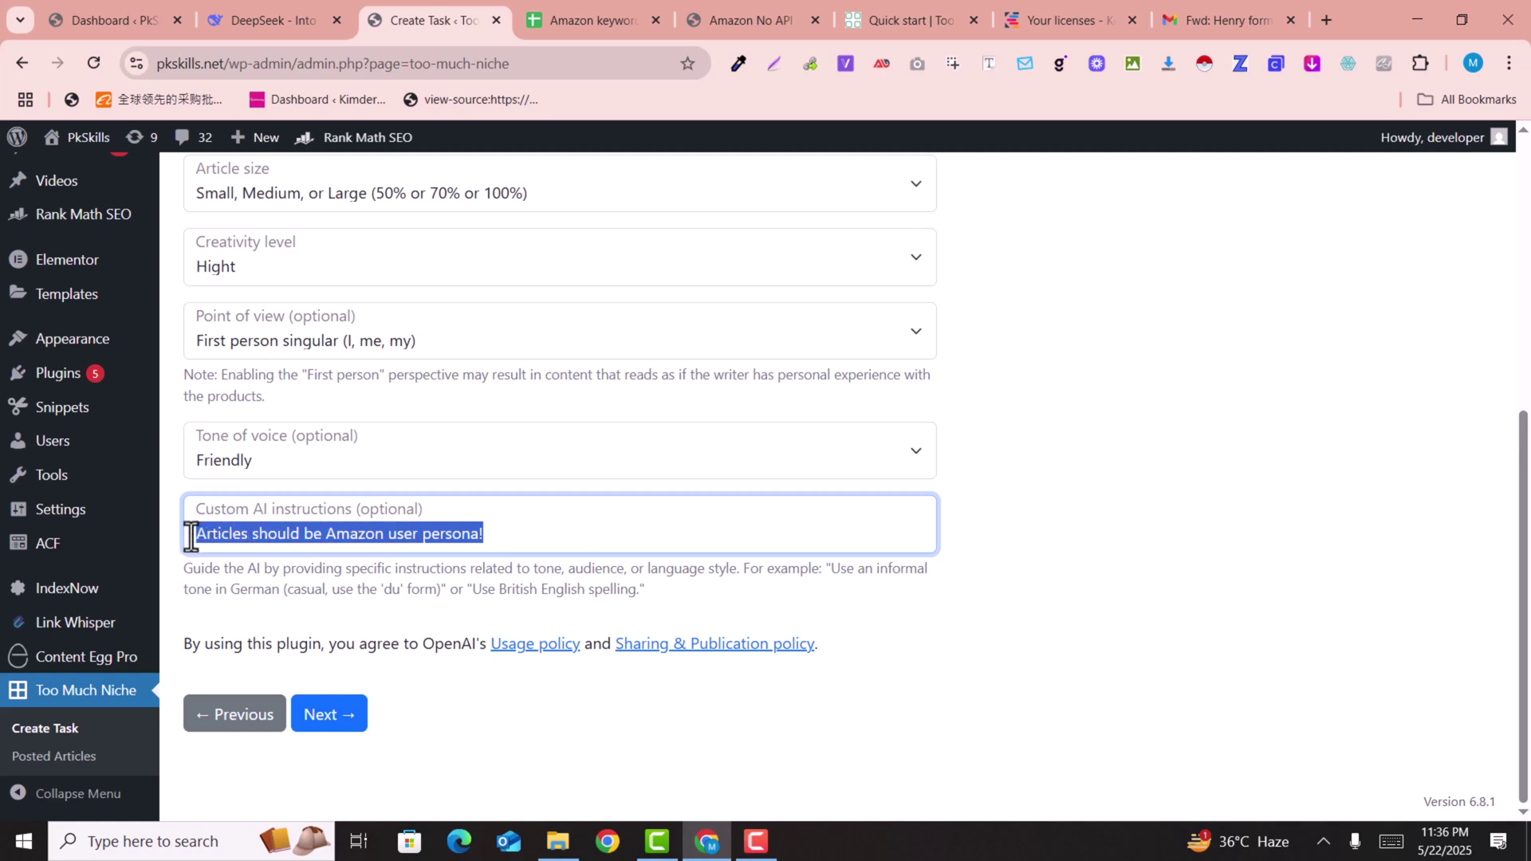
pyautogui.press('BackSpace')
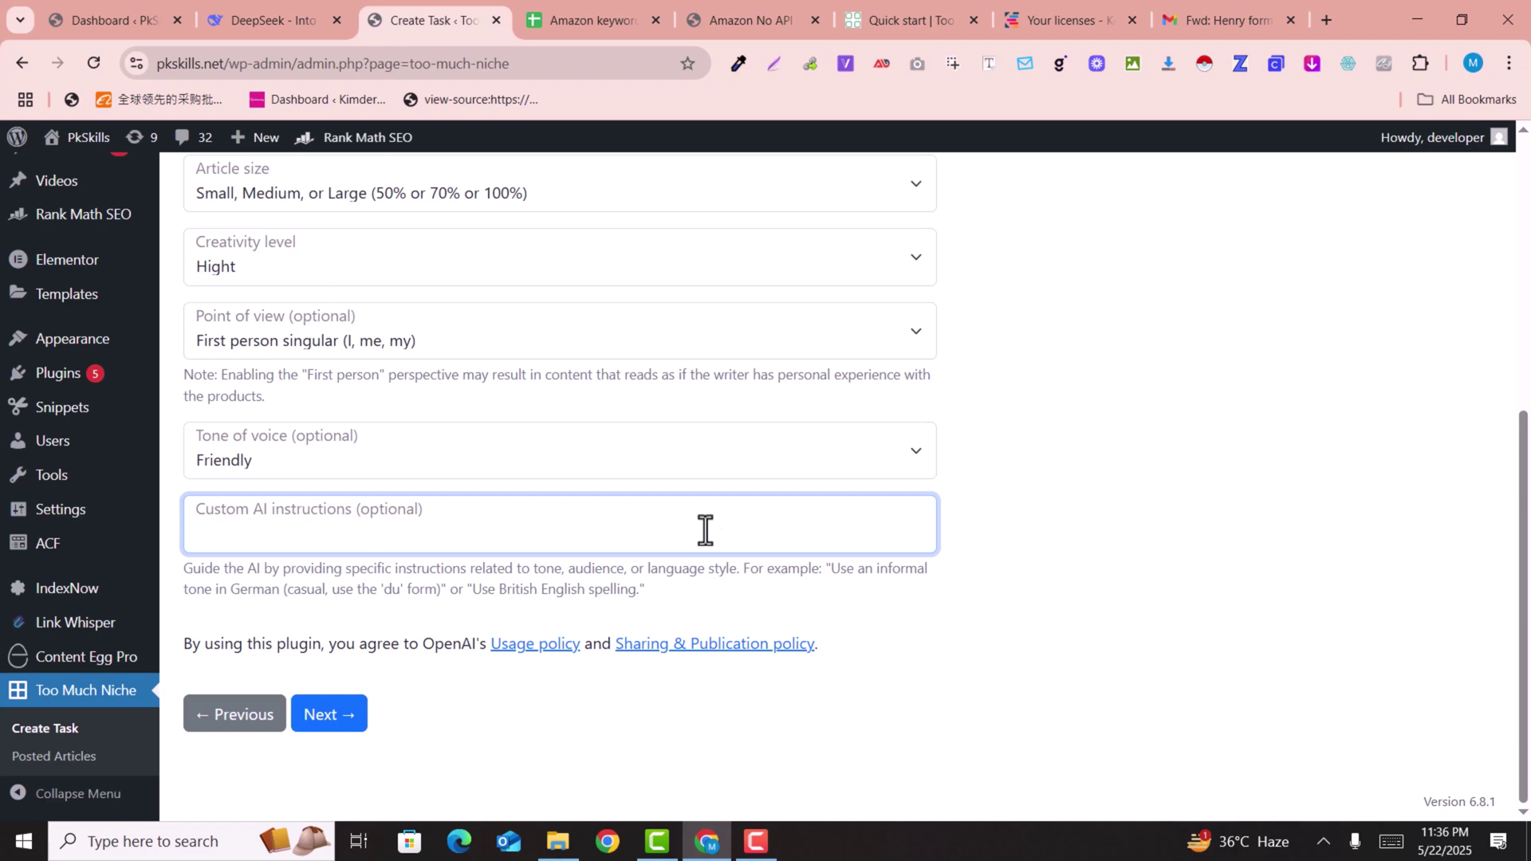
# - Accept the AI settings and proceed to the Content Egg integration settings of the task
pyautogui.click(332, 712)
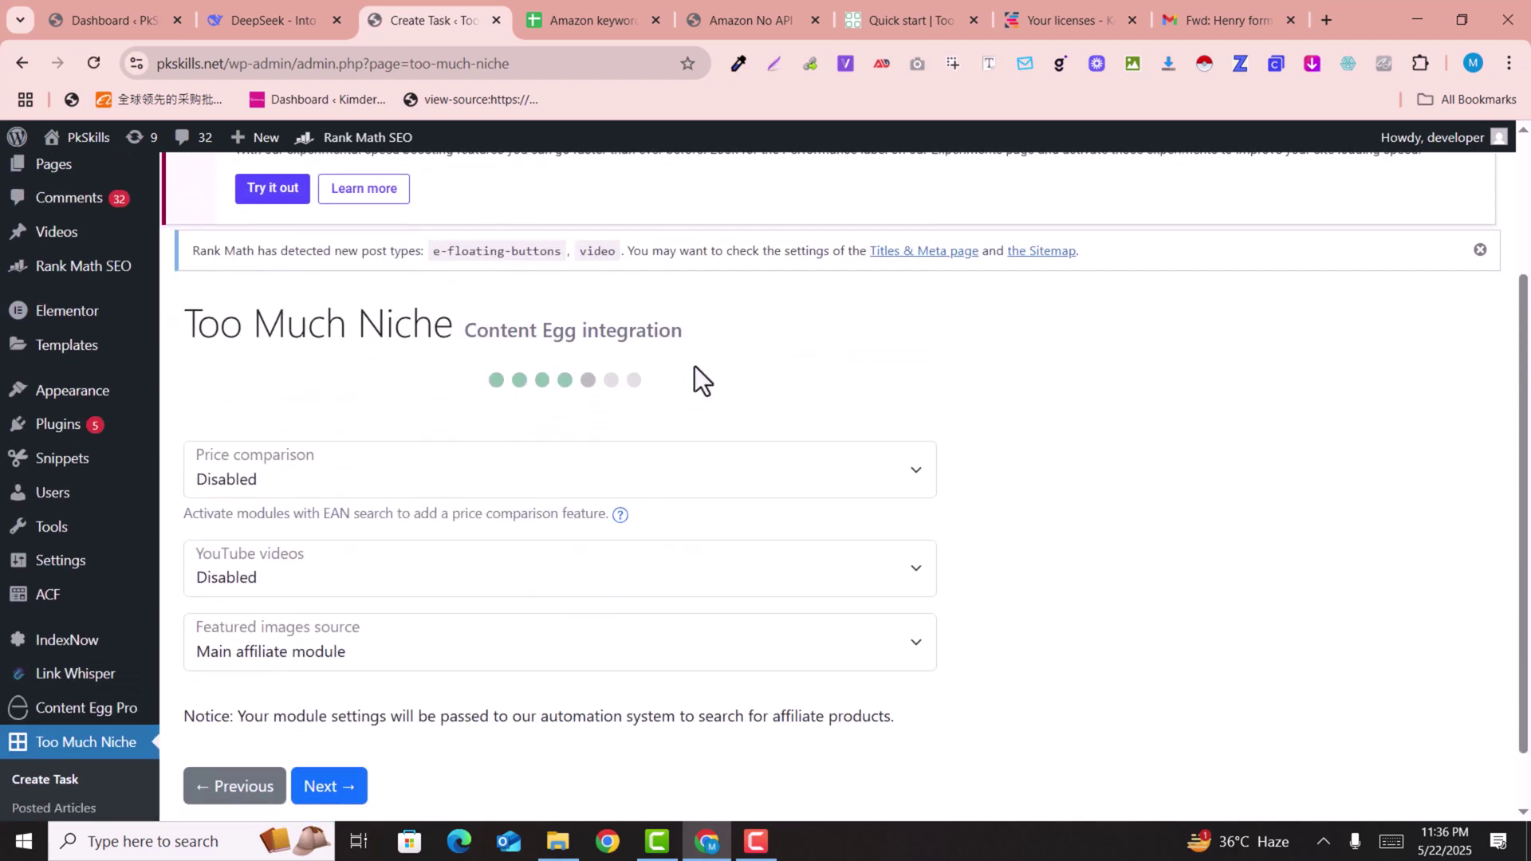
# - Enable price comparison and YouTube videos in the task's Content Egg integration settings
pyautogui.click(256, 488)
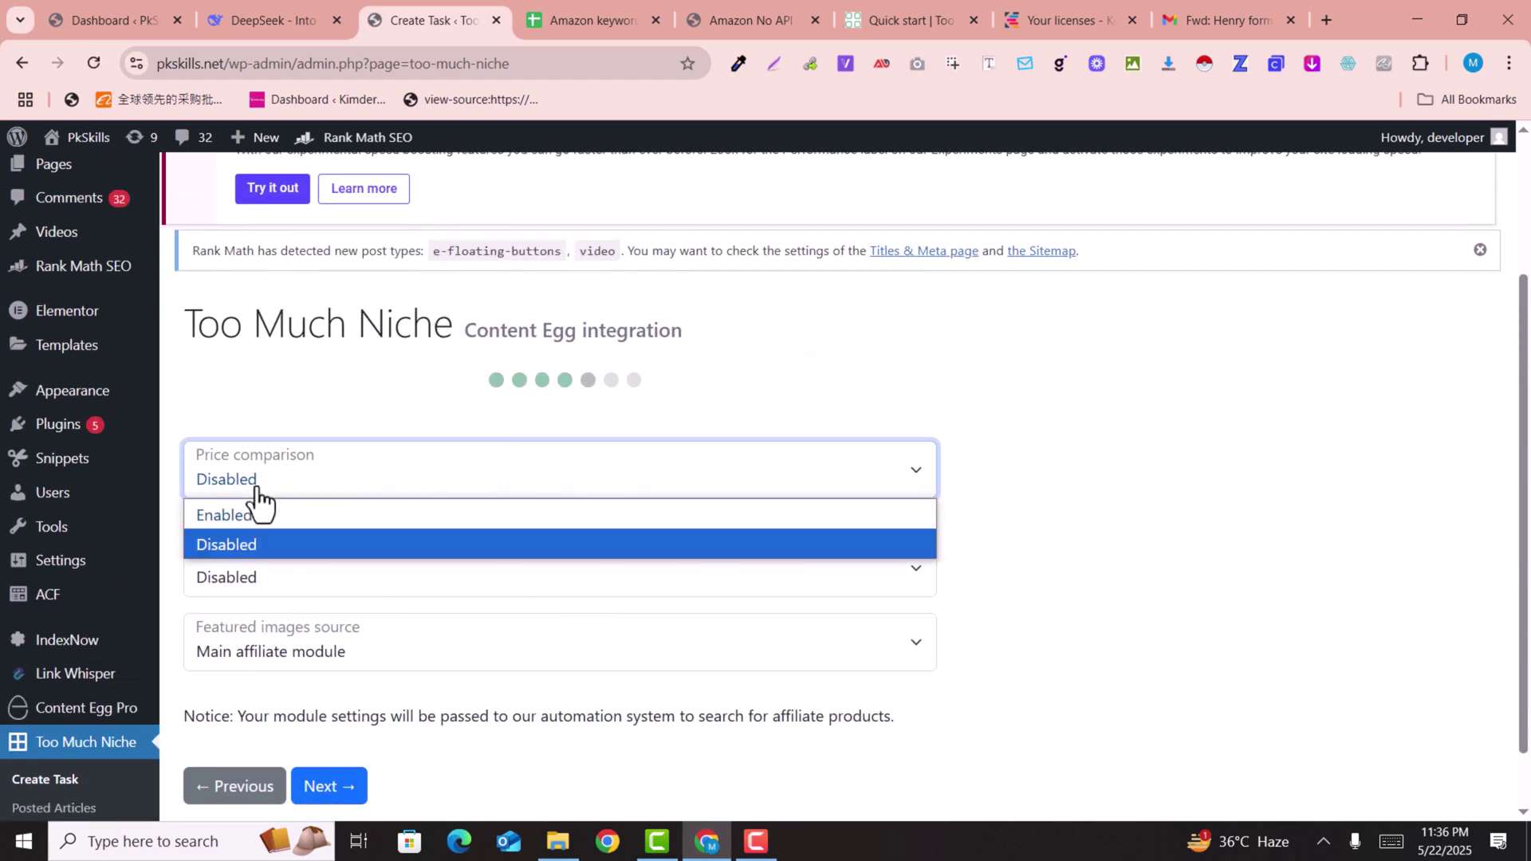
pyautogui.click(260, 518)
pyautogui.click(257, 586)
pyautogui.click(256, 613)
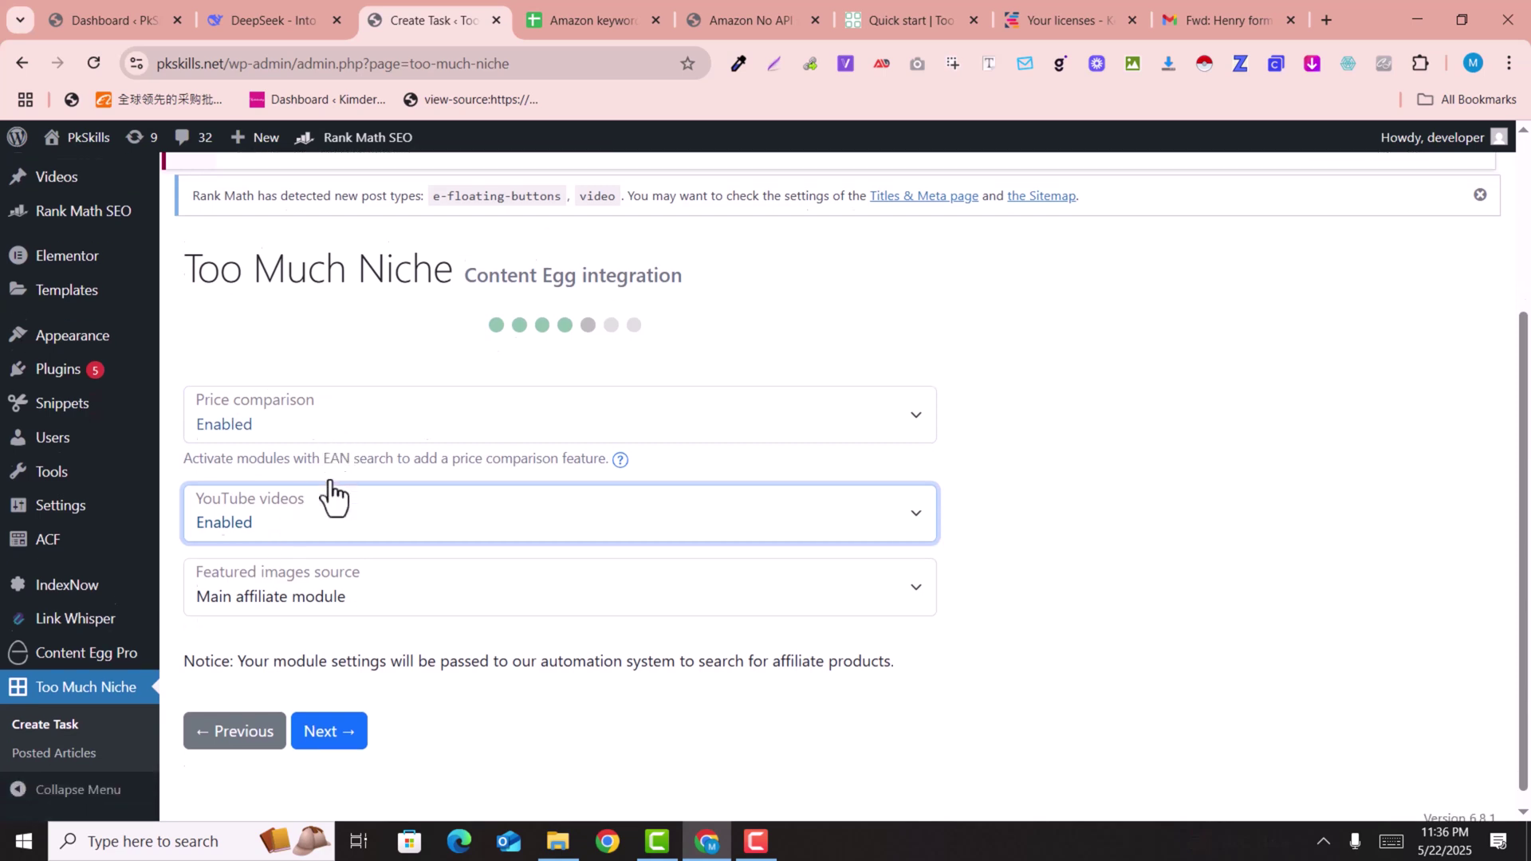
# - Keep "Main affiliate module" as the featured images source and submit the Content Egg integration settings
pyautogui.click(268, 587)
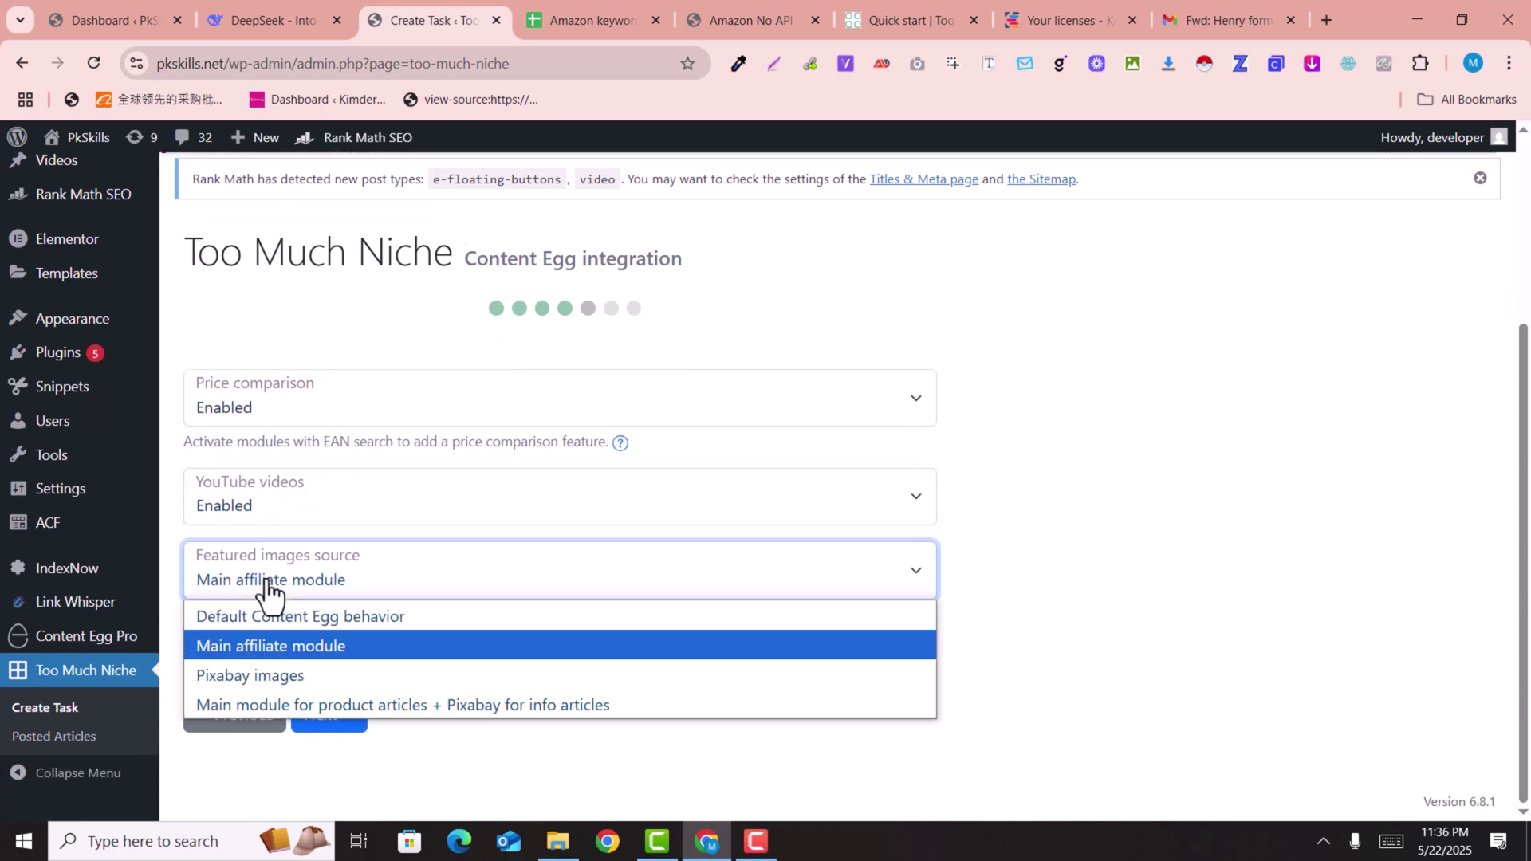
pyautogui.click(309, 658)
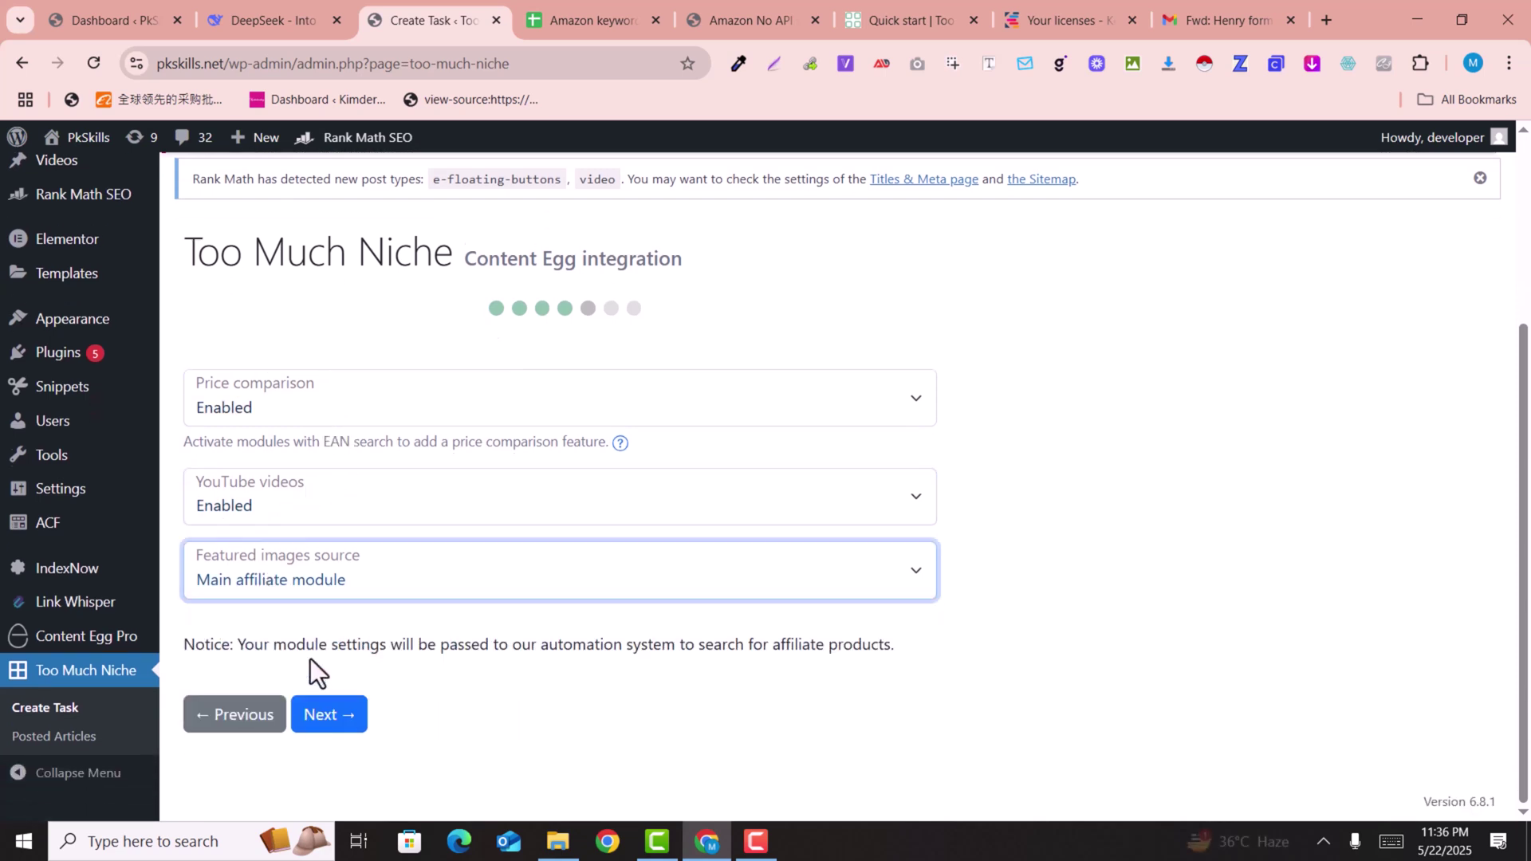
pyautogui.click(278, 590)
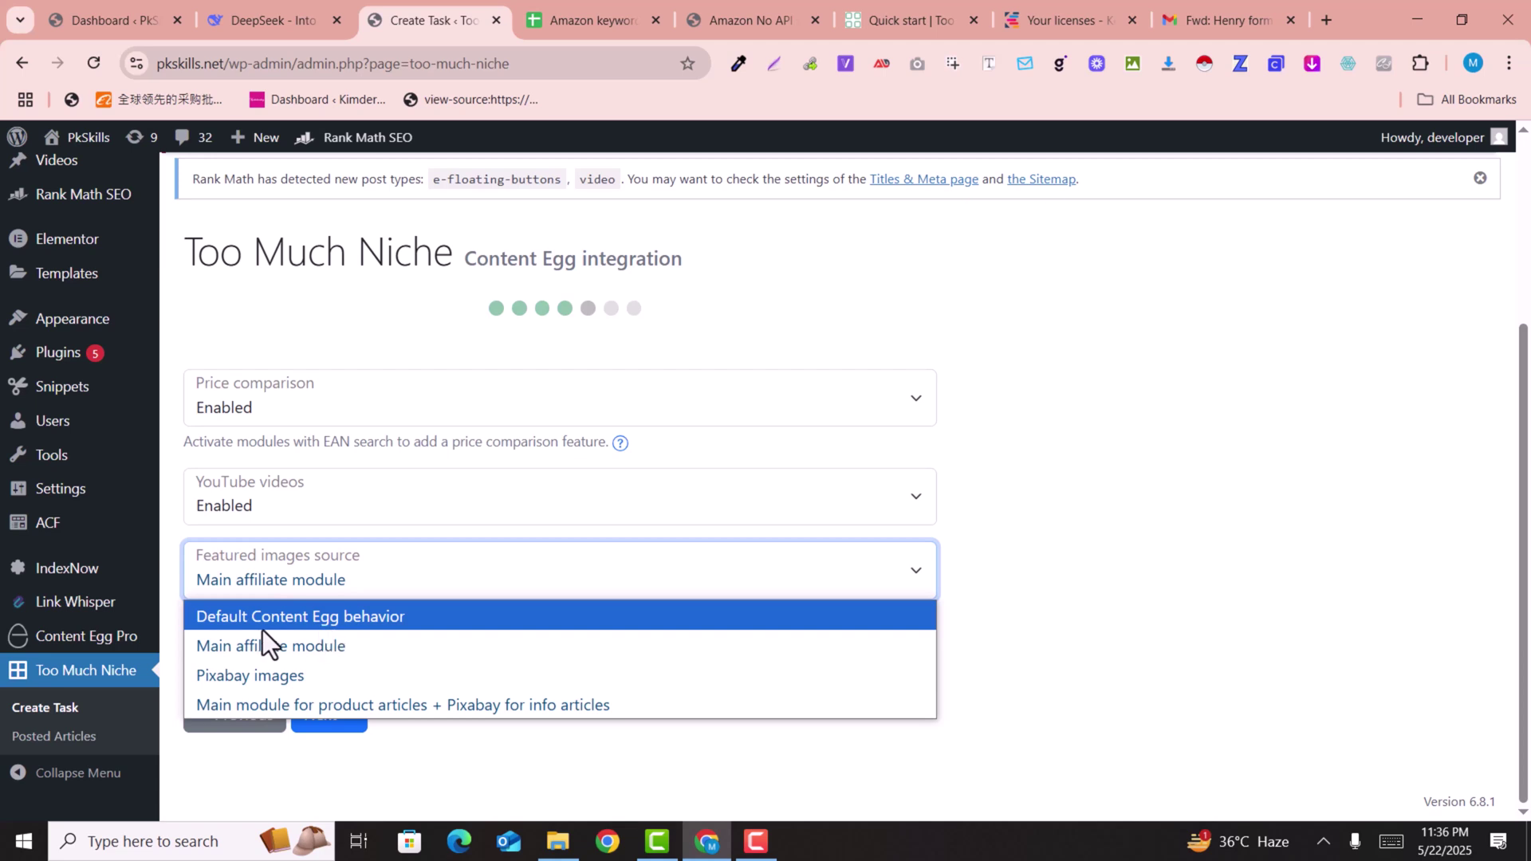
pyautogui.click(347, 648)
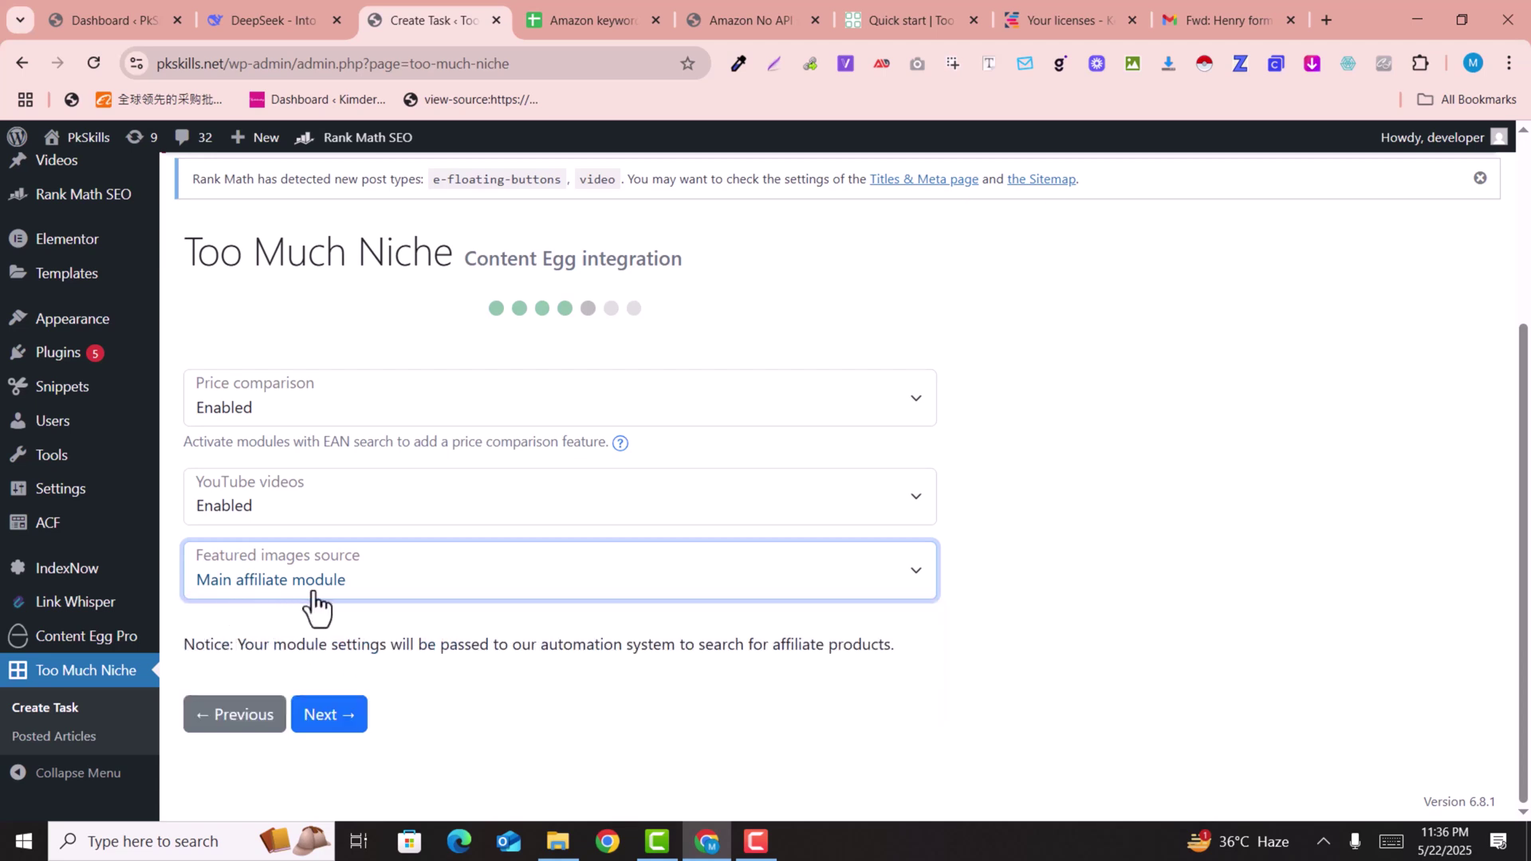
pyautogui.click(342, 738)
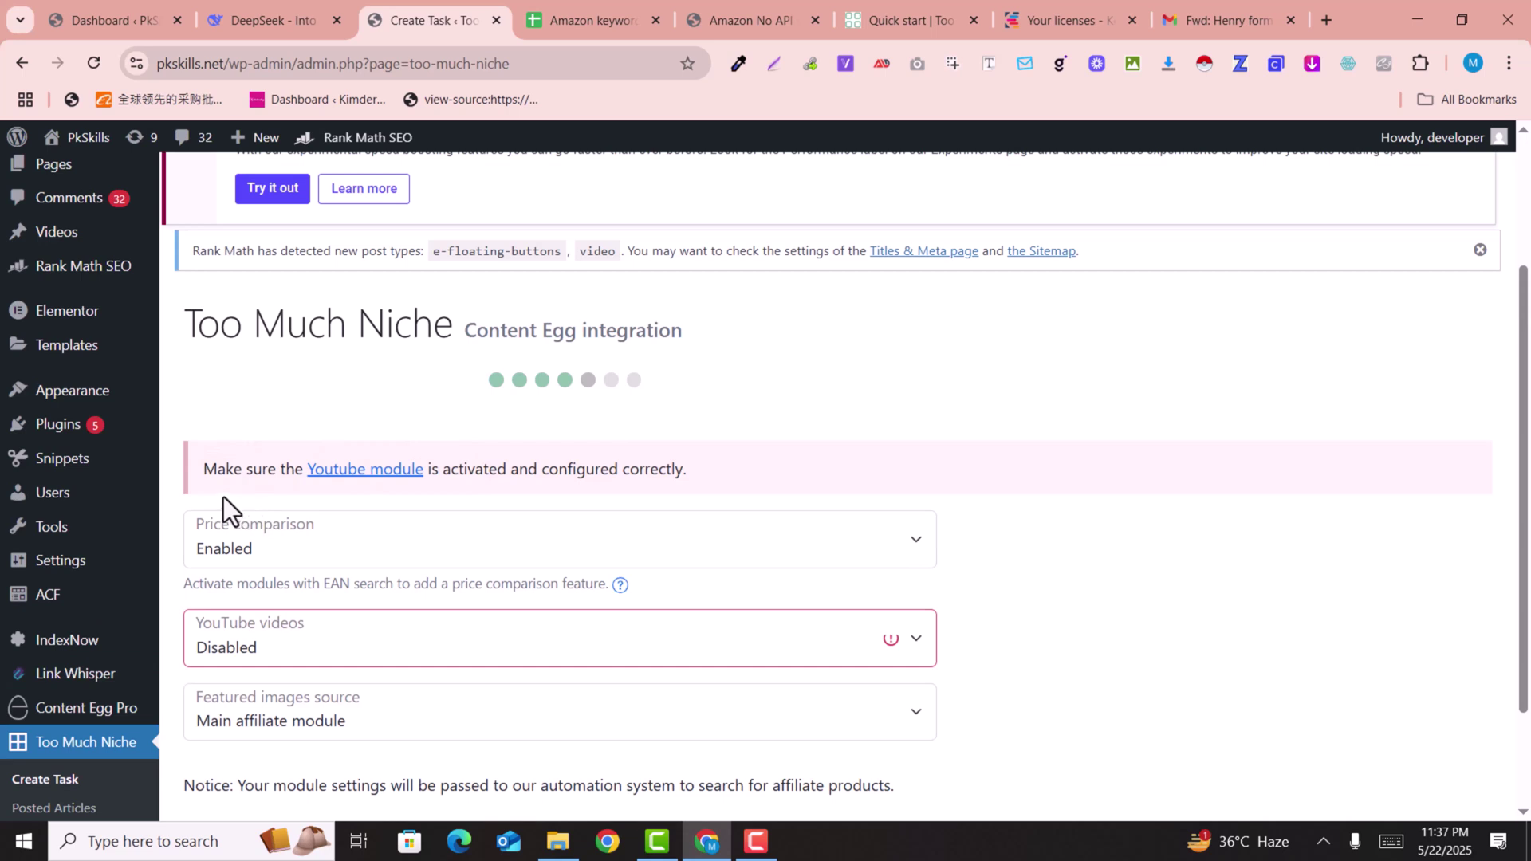
# - Open the linked Youtube module settings in a new tab and go to the module's activation and API key options
pyautogui.rightClick(354, 478)
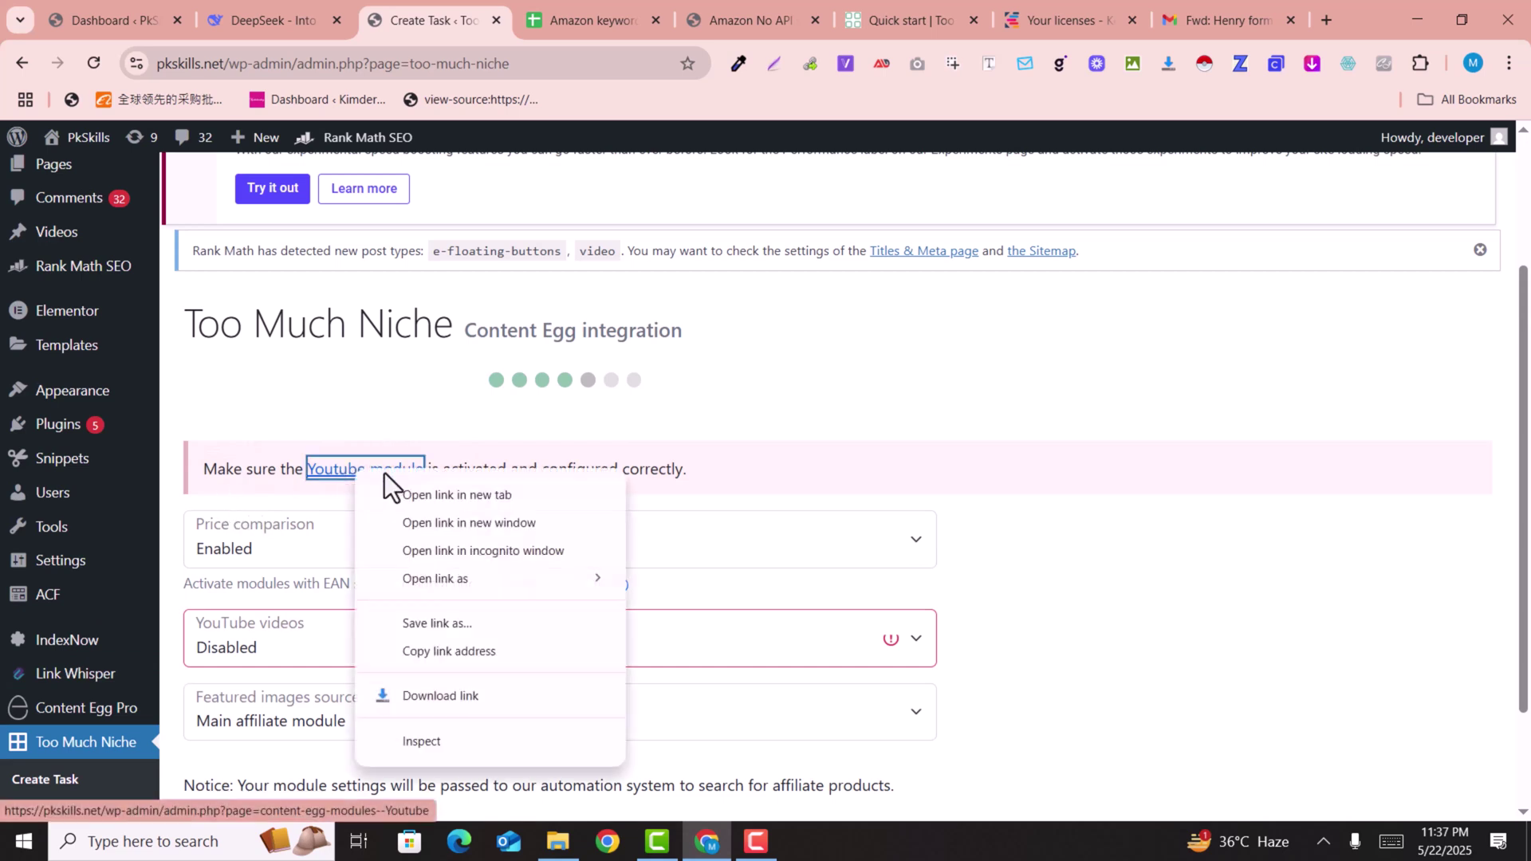
pyautogui.click(410, 493)
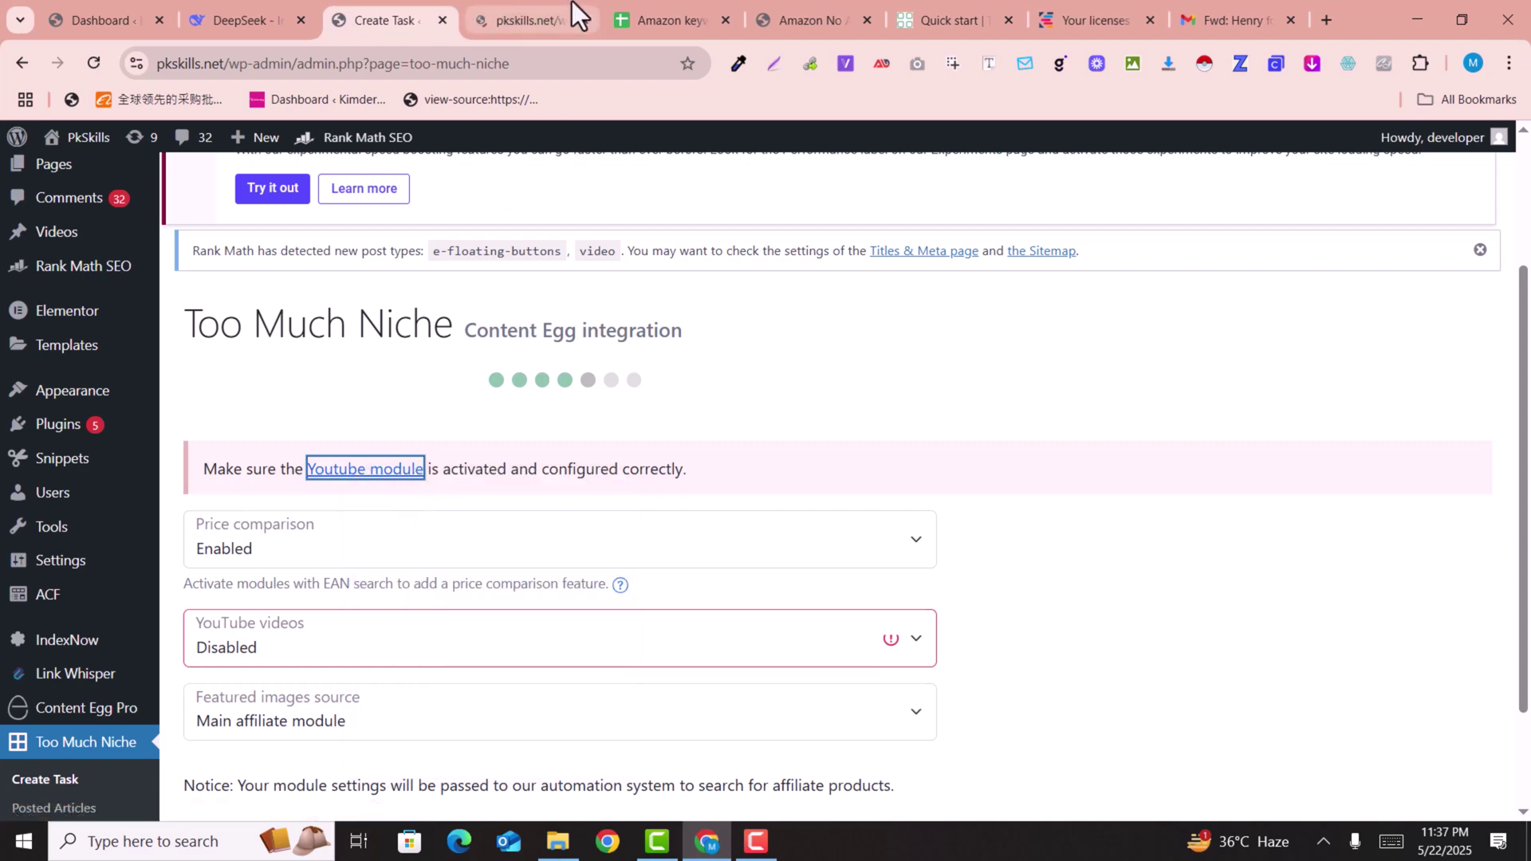
pyautogui.click(492, 3)
pyautogui.scroll(-5, 806, 471)
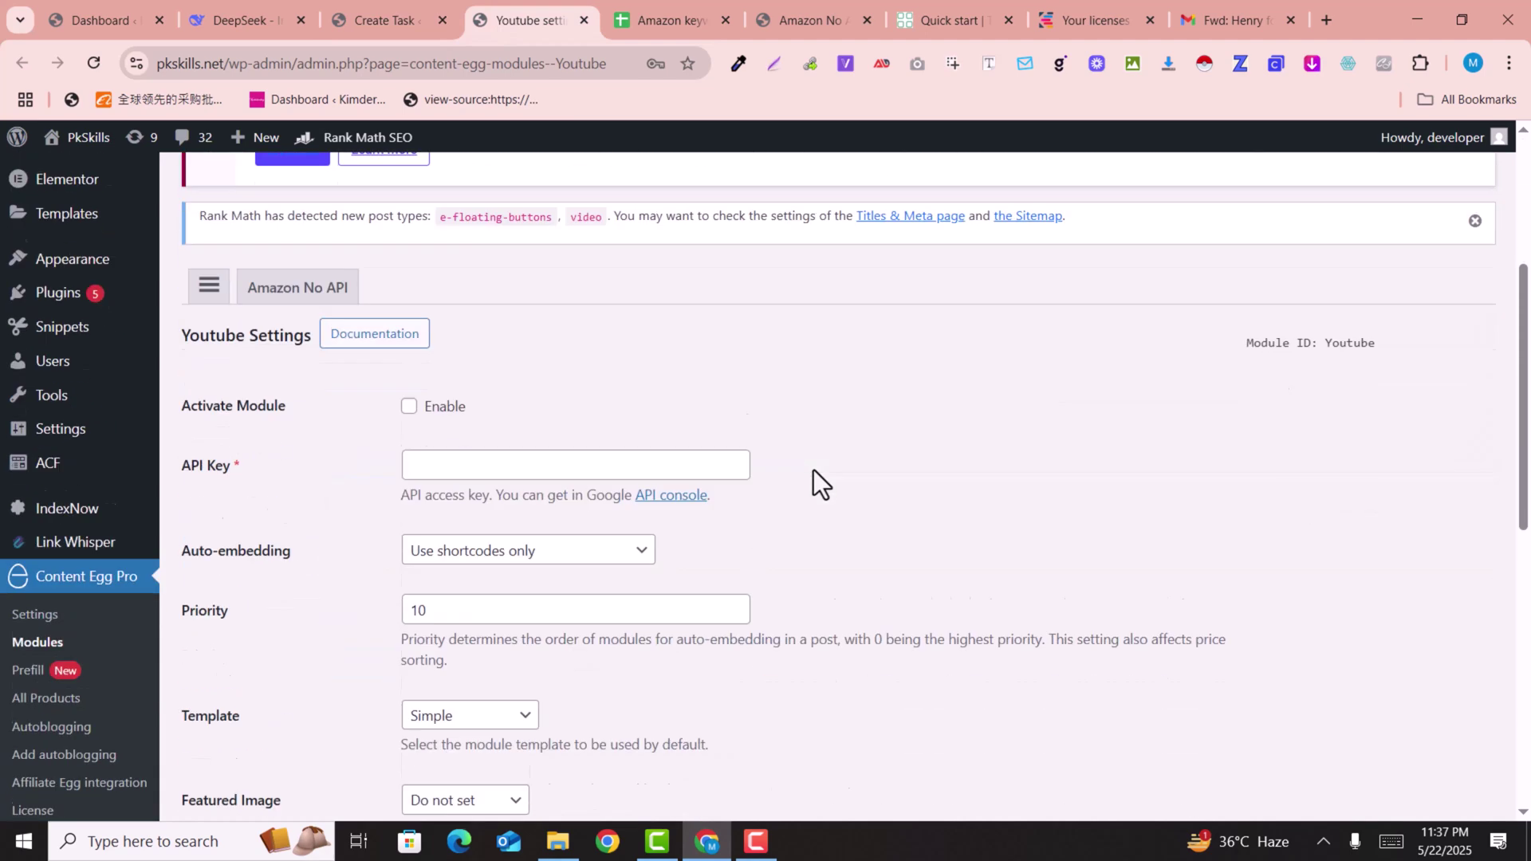
# - Enable the Youtube module, paste the API key from the Google API console and save the module settings
pyautogui.click(409, 341)
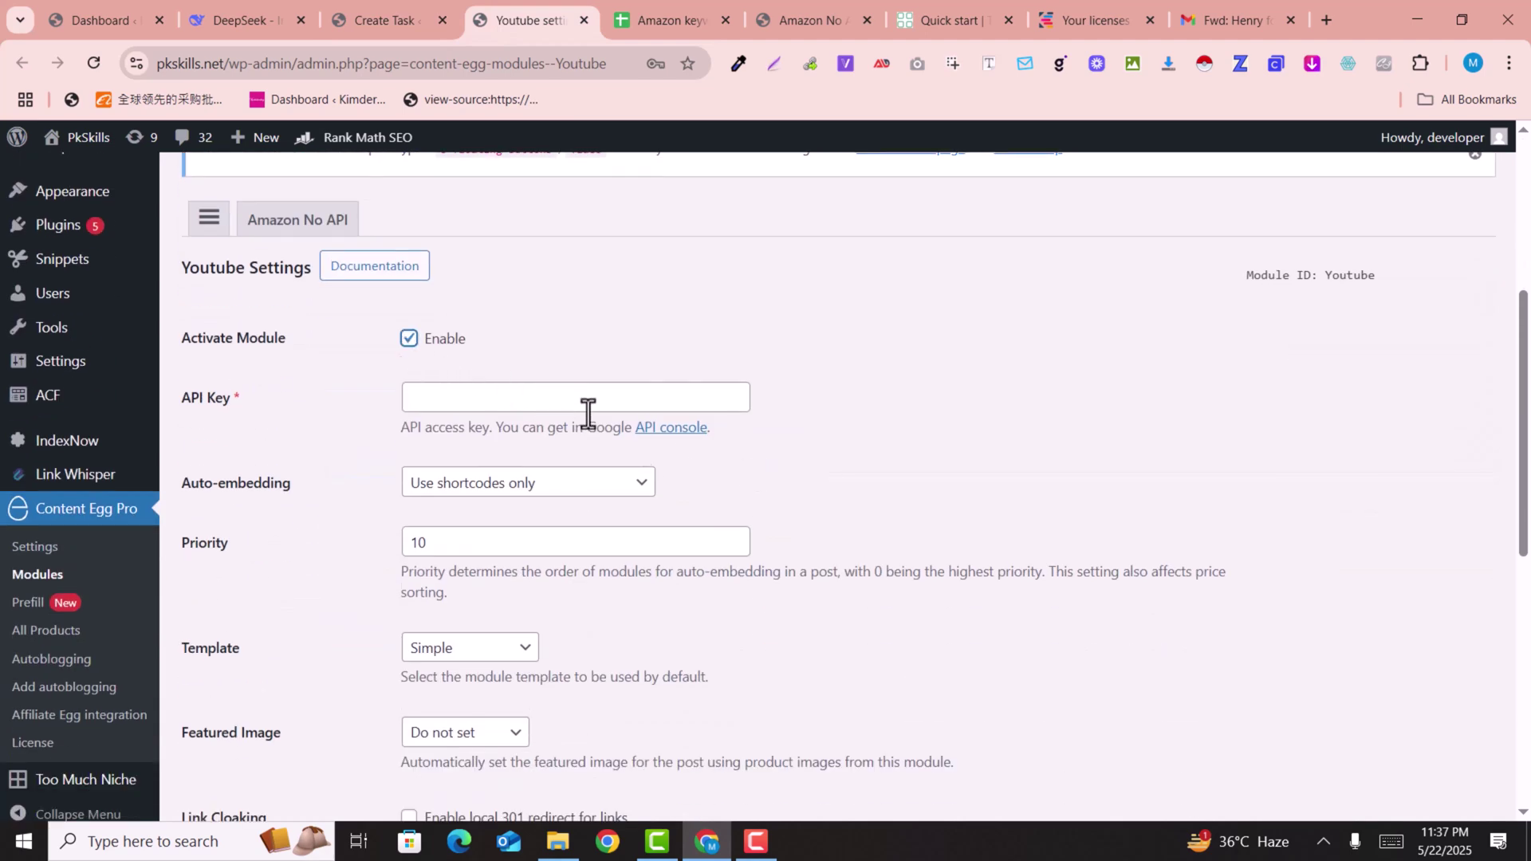
pyautogui.click(659, 431)
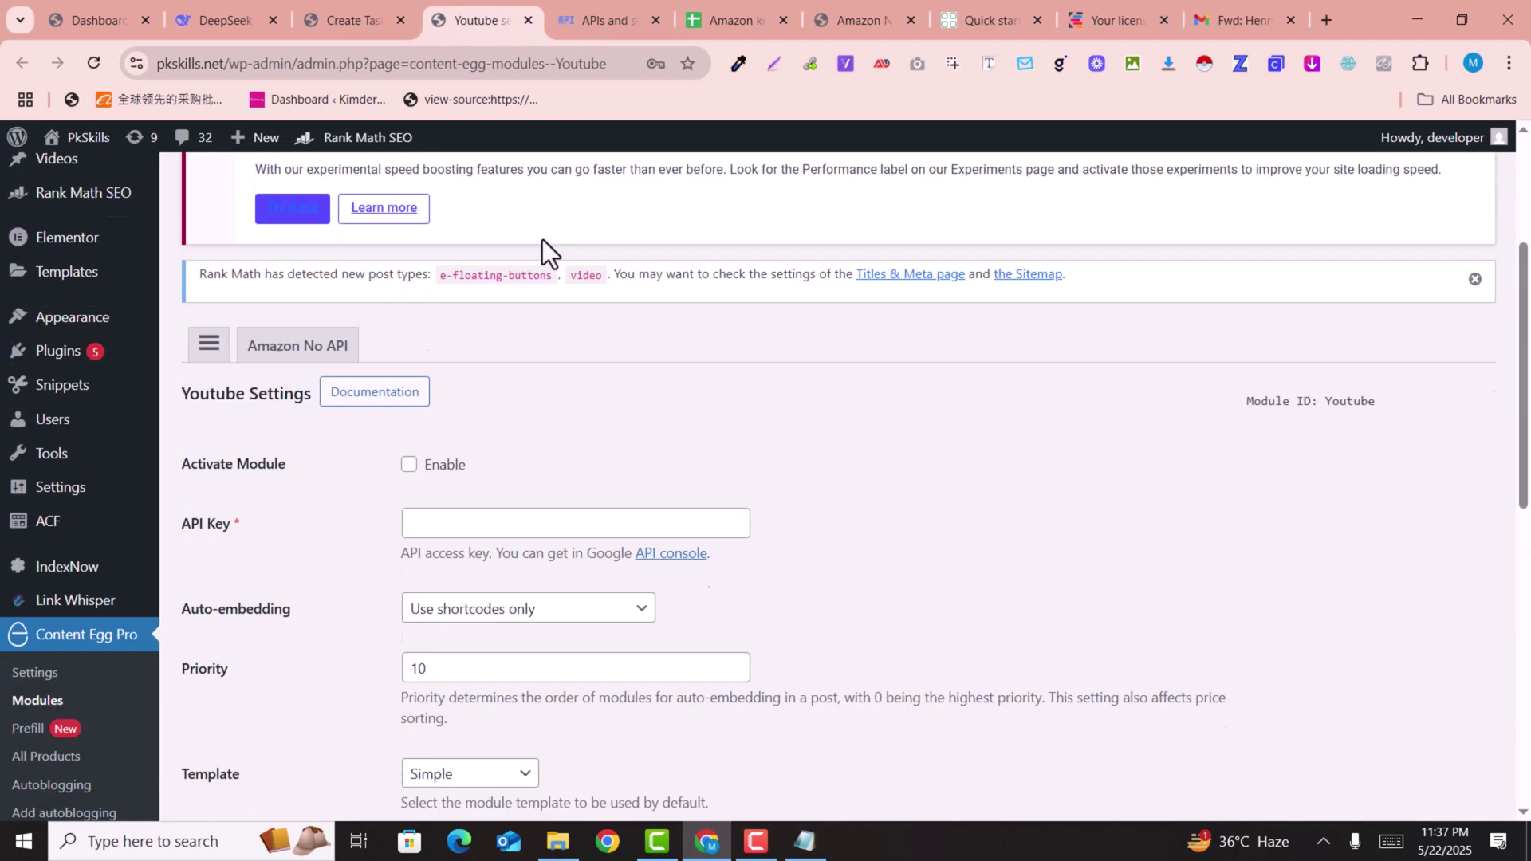
pyautogui.click(547, 494)
pyautogui.hotkey('ctrl', 'v')
pyautogui.click(409, 438)
pyautogui.scroll(-9, 1122, 449)
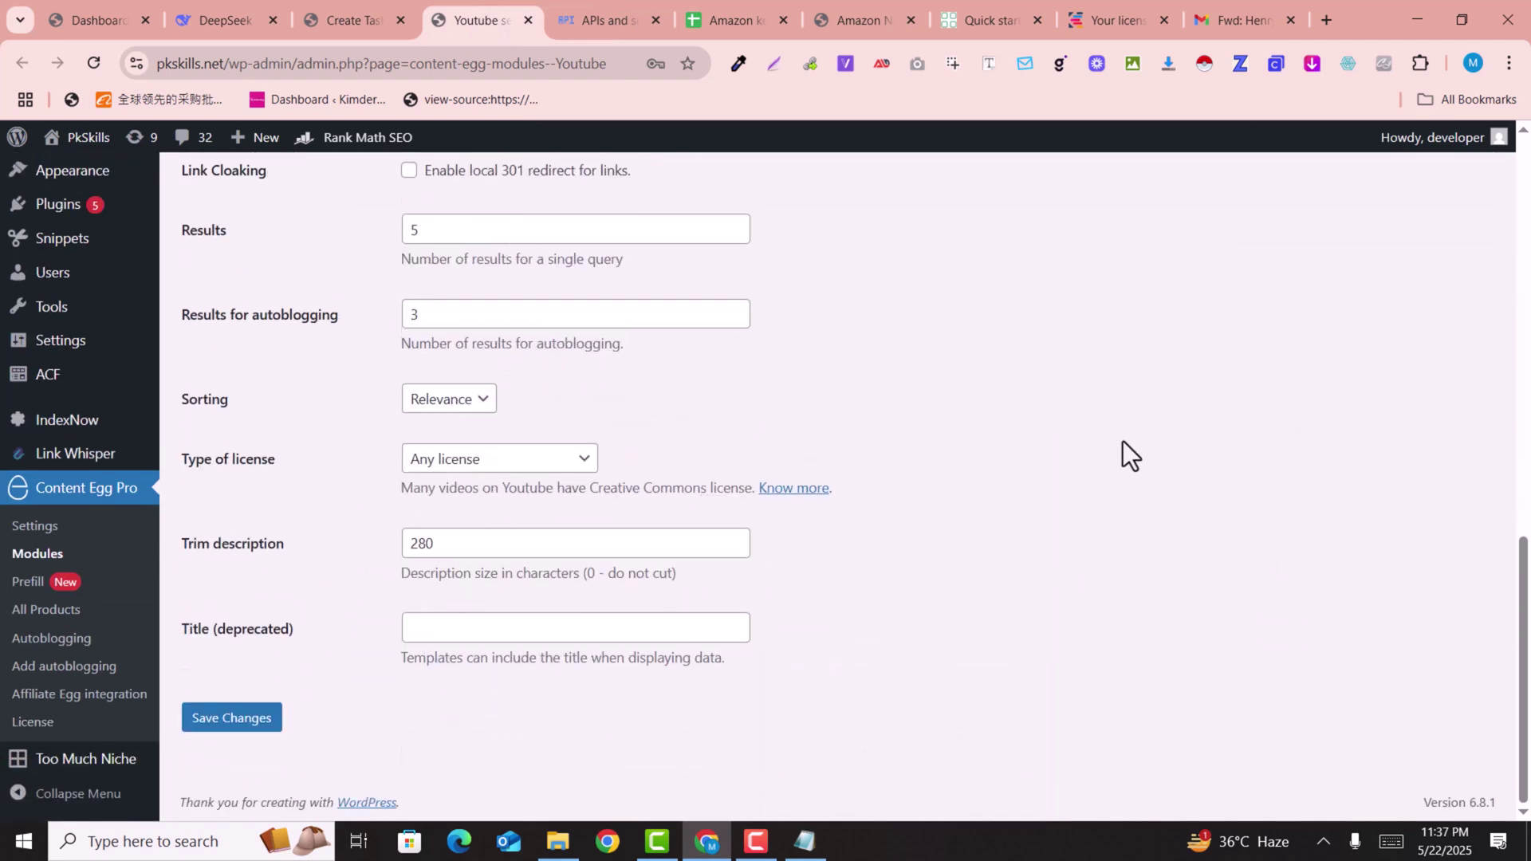
pyautogui.click(246, 717)
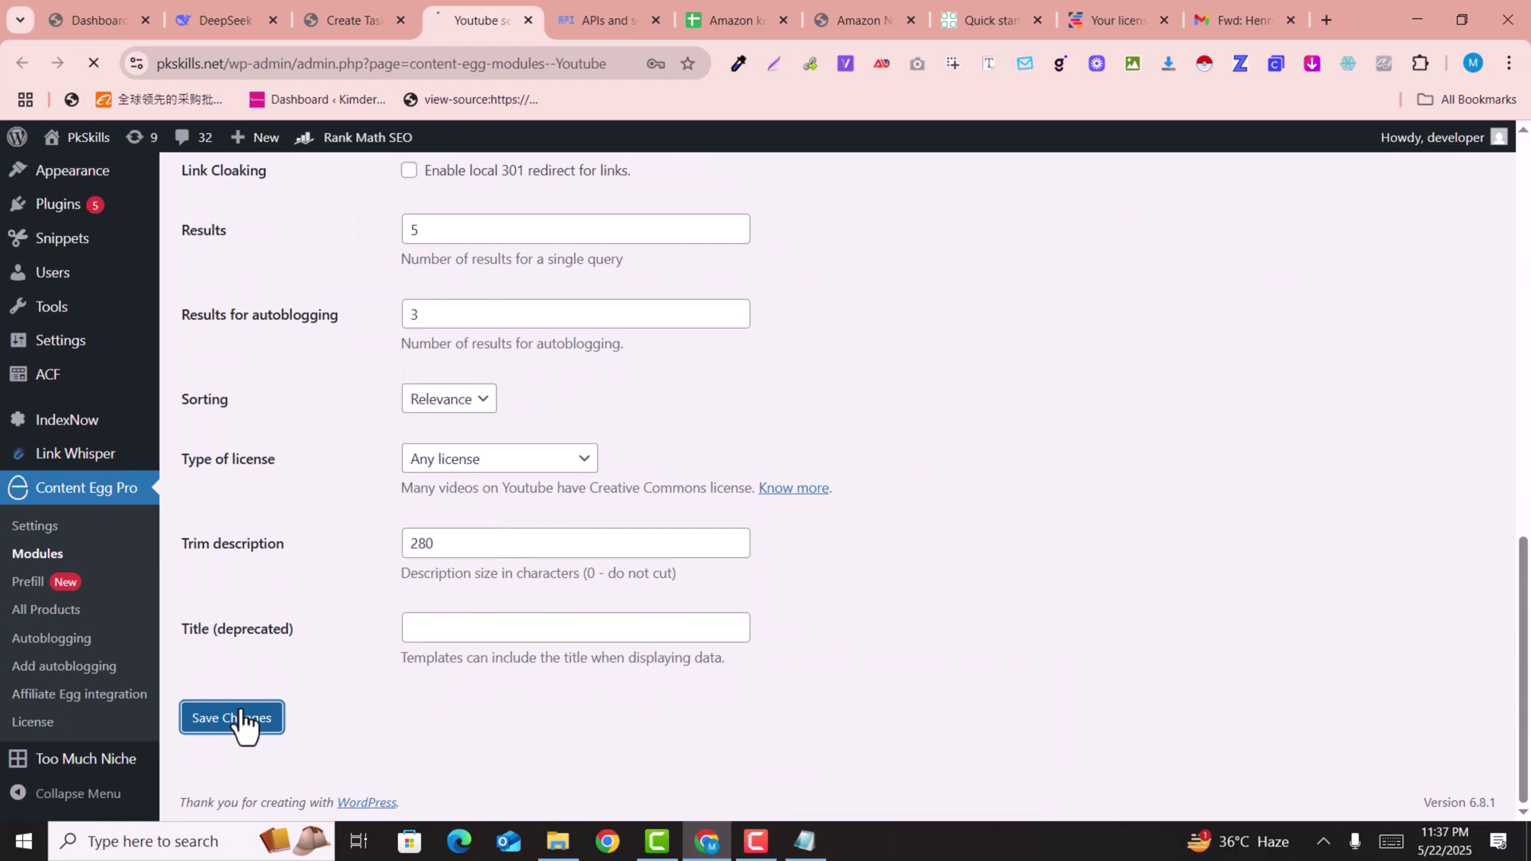
pyautogui.scroll(-3, 650, 523)
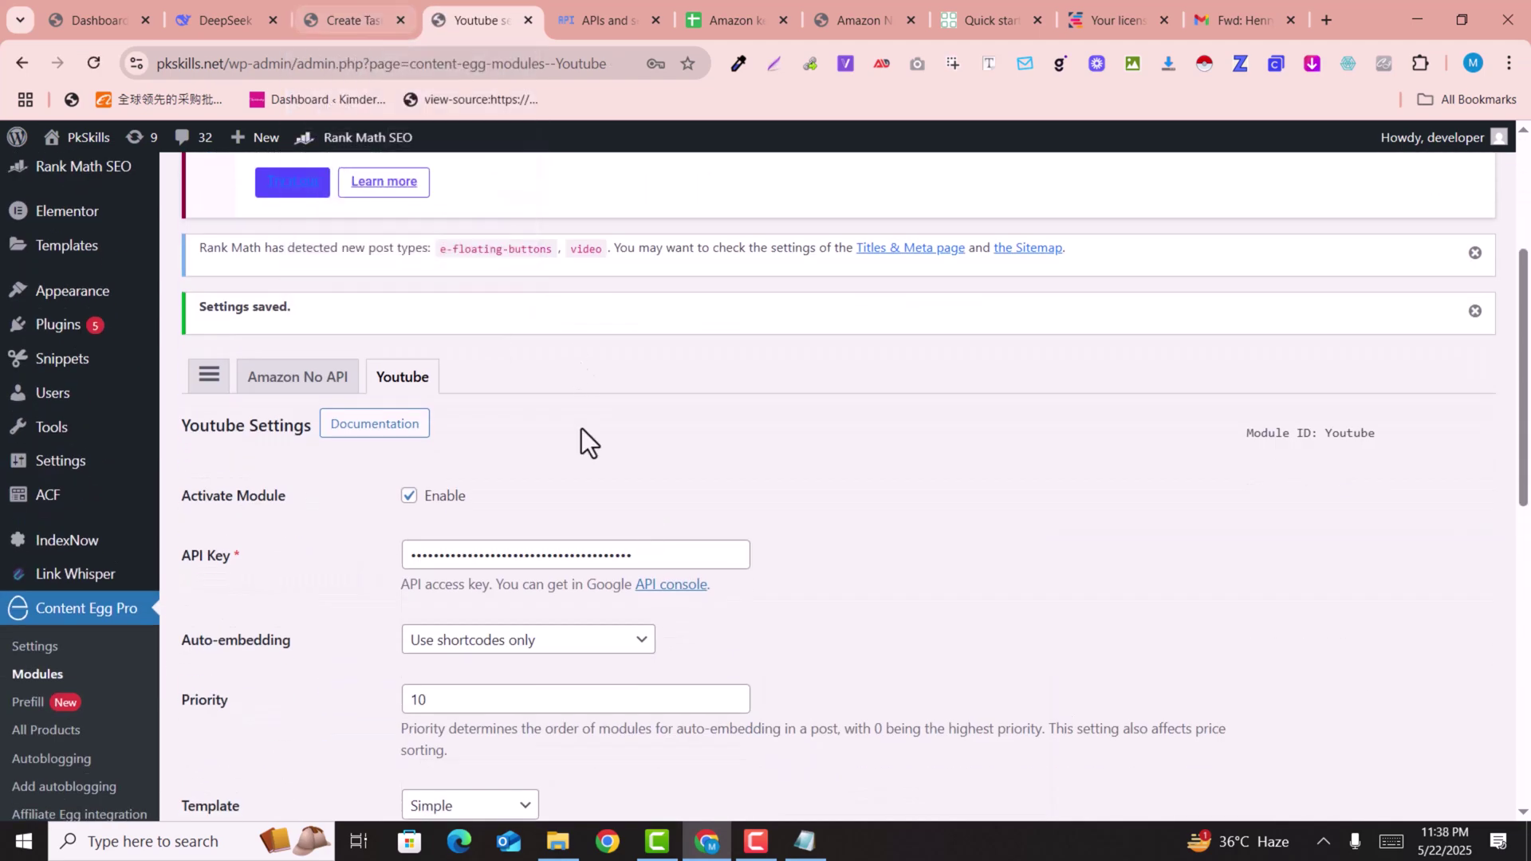
# - Return to the task being created and proceed to its Site Settings with YouTube videos left disabled
pyautogui.click(355, 18)
pyautogui.scroll(-2, 601, 551)
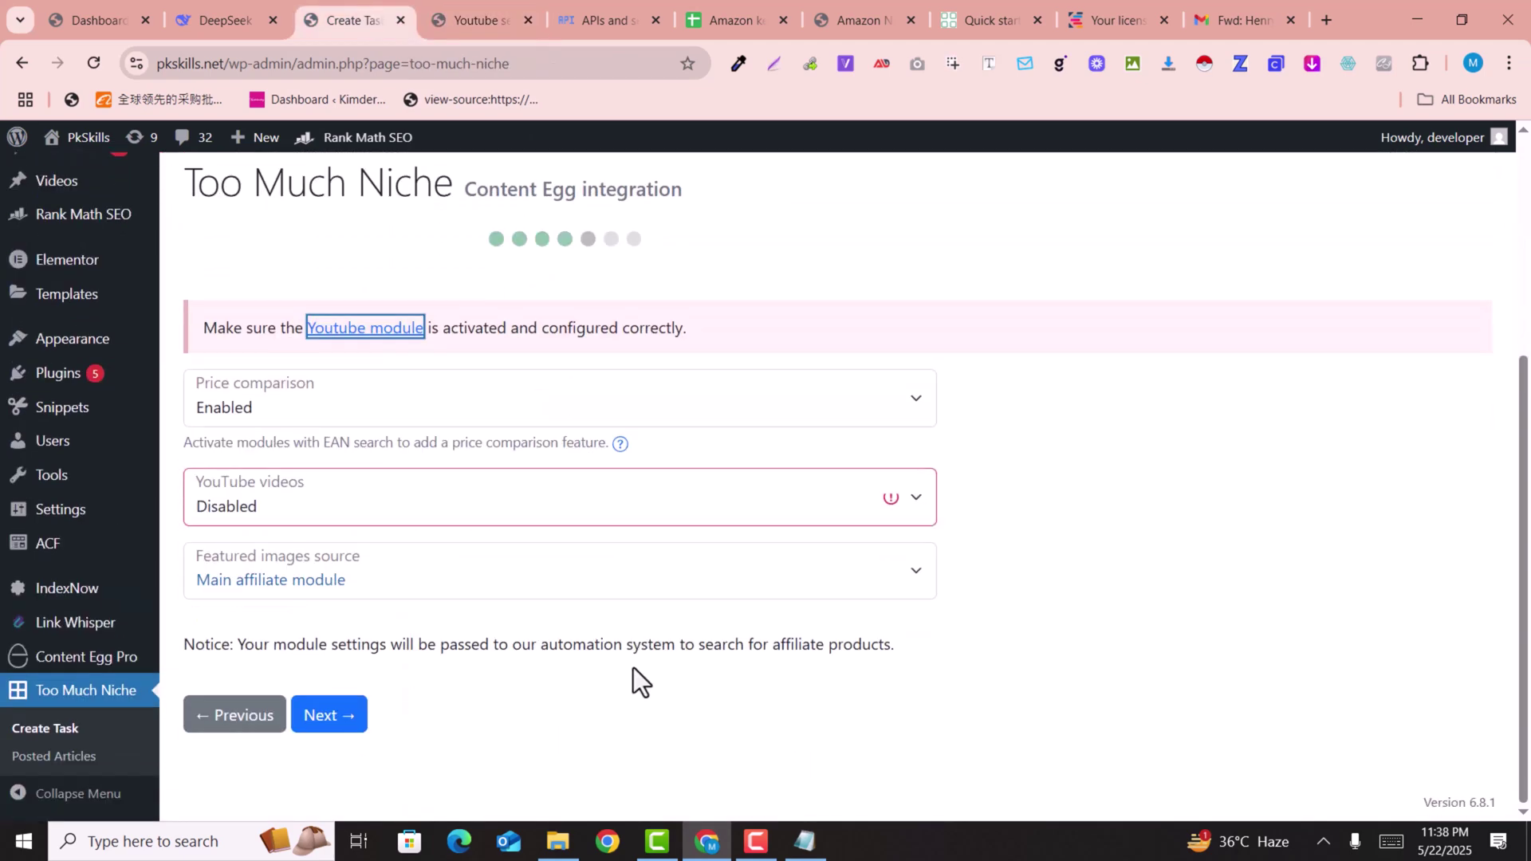
pyautogui.click(329, 716)
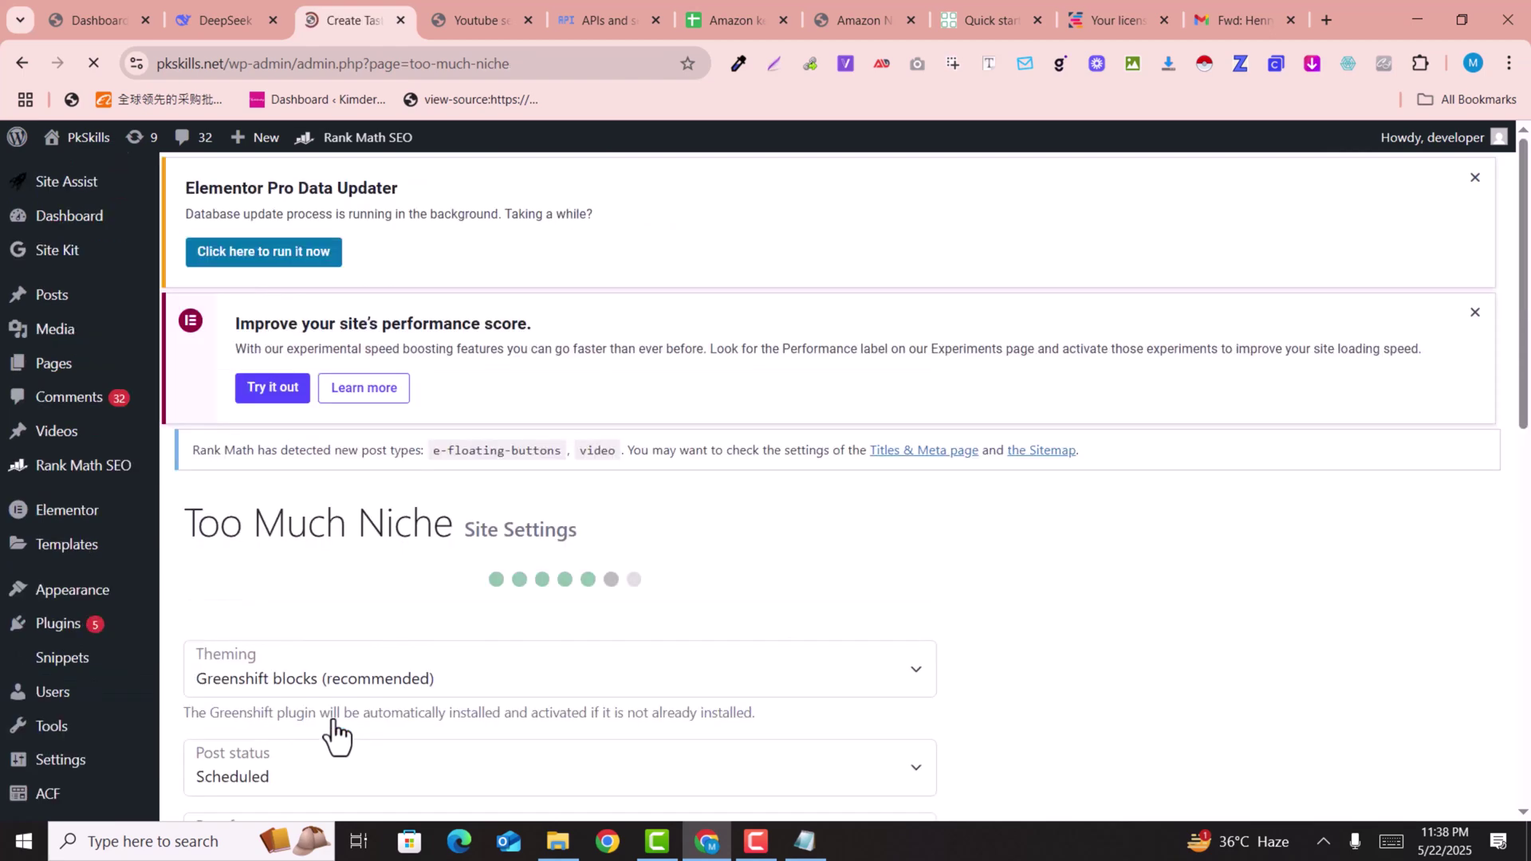
# - Select "Greenshift blocks (recommended)" as the theming option for the generated posts
pyautogui.scroll(-2, 668, 588)
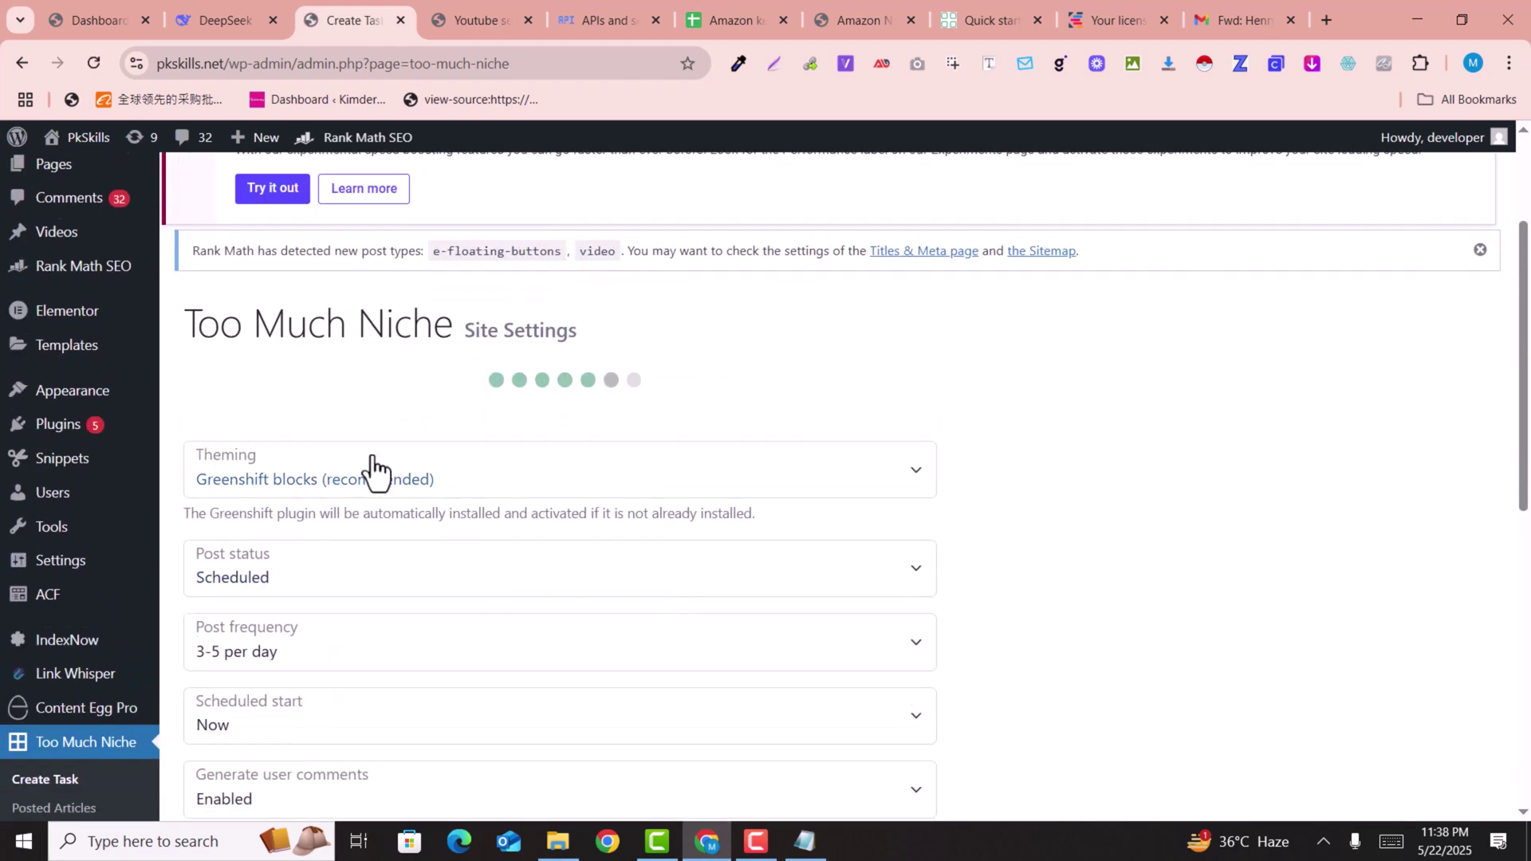
pyautogui.click(374, 488)
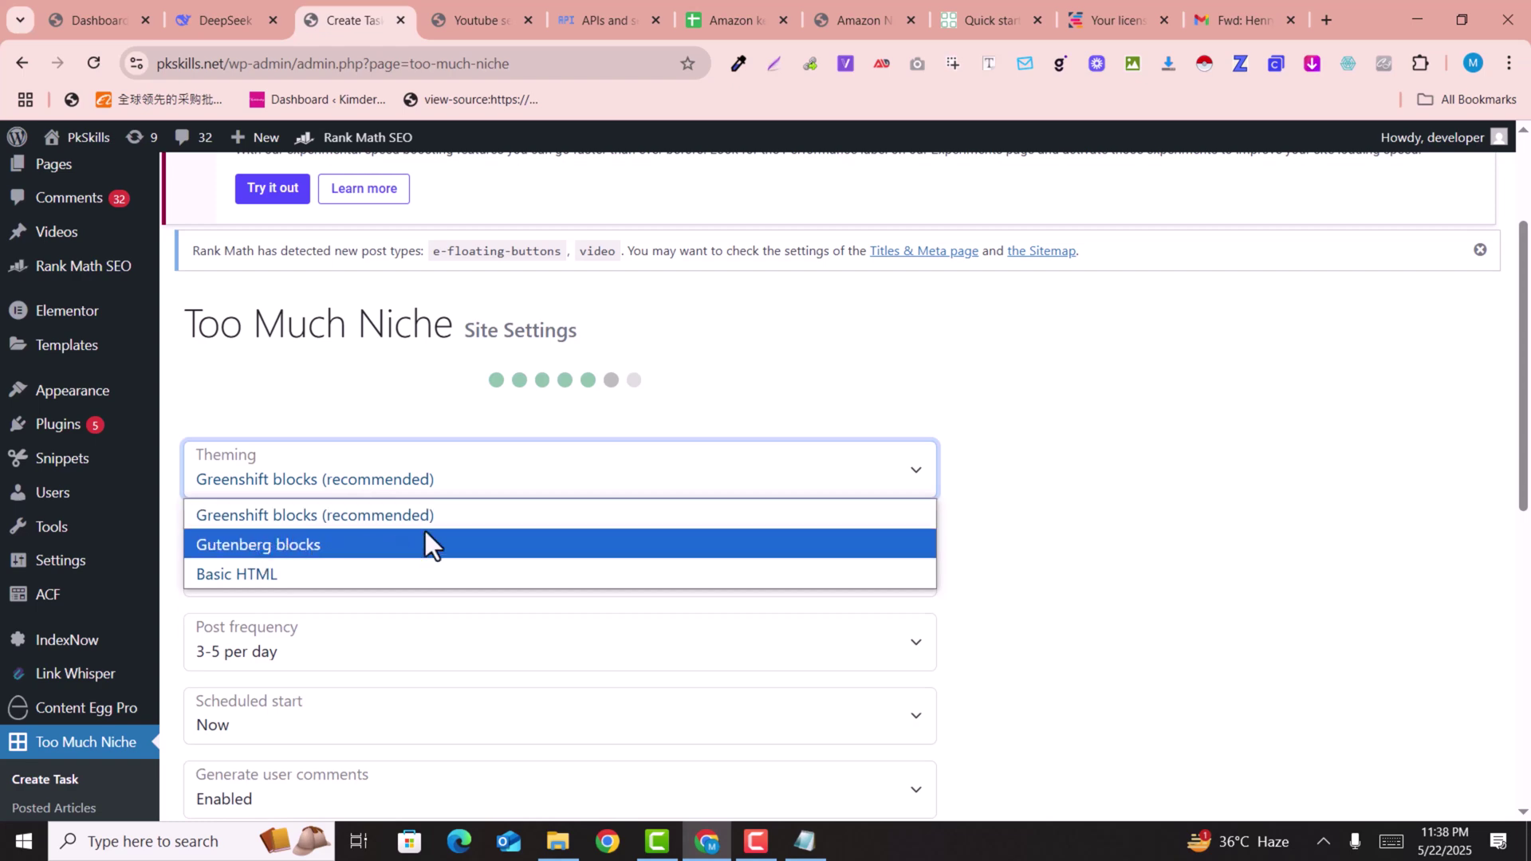
pyautogui.click(445, 514)
# - Set the post status to "Scheduled" and the post frequency to "3-5 per day"
pyautogui.scroll(-3, 755, 571)
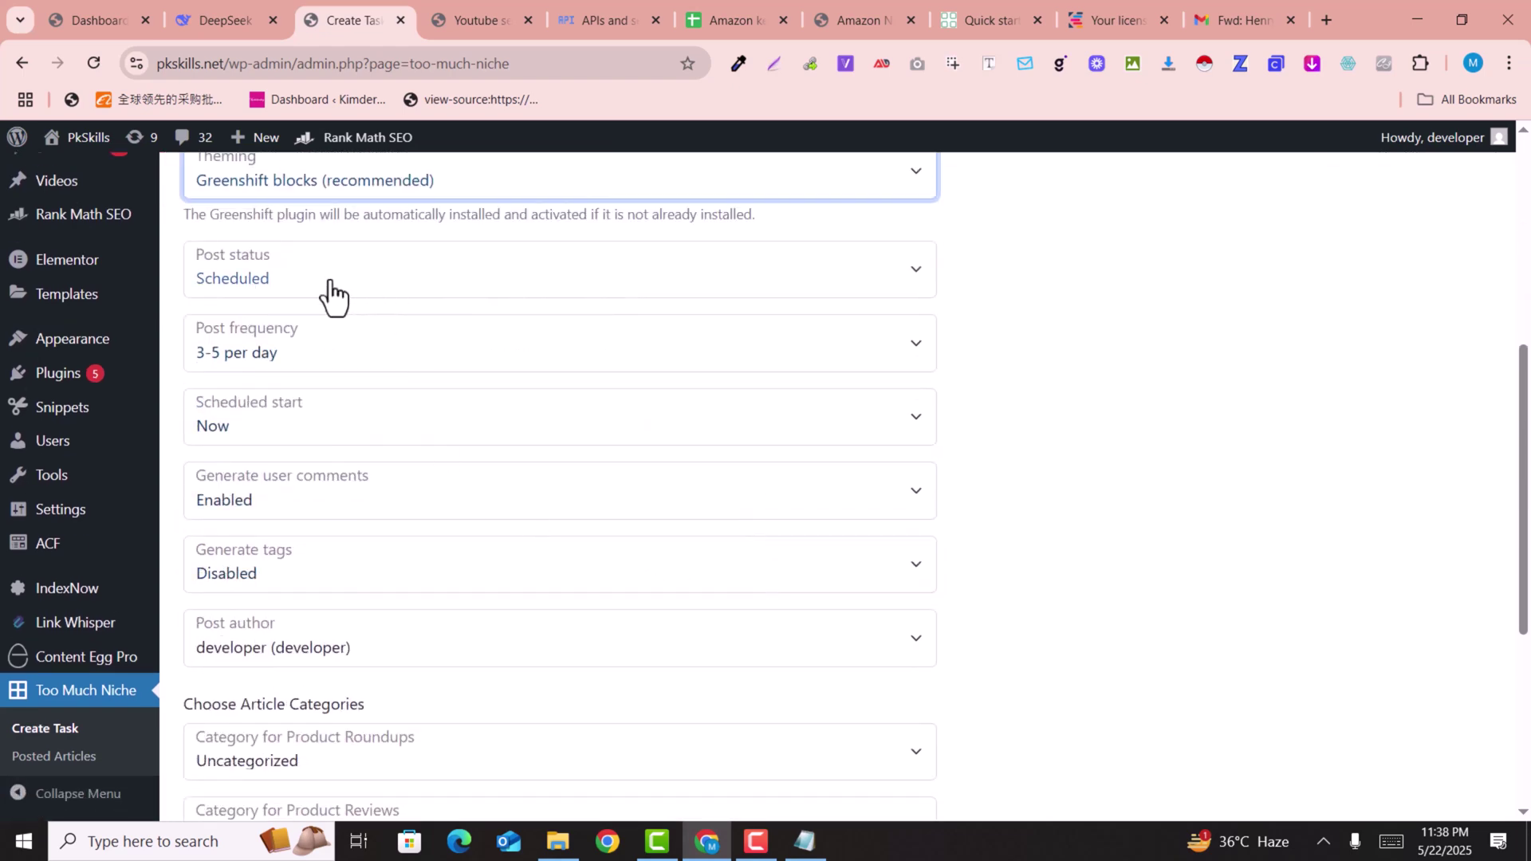
pyautogui.click(270, 279)
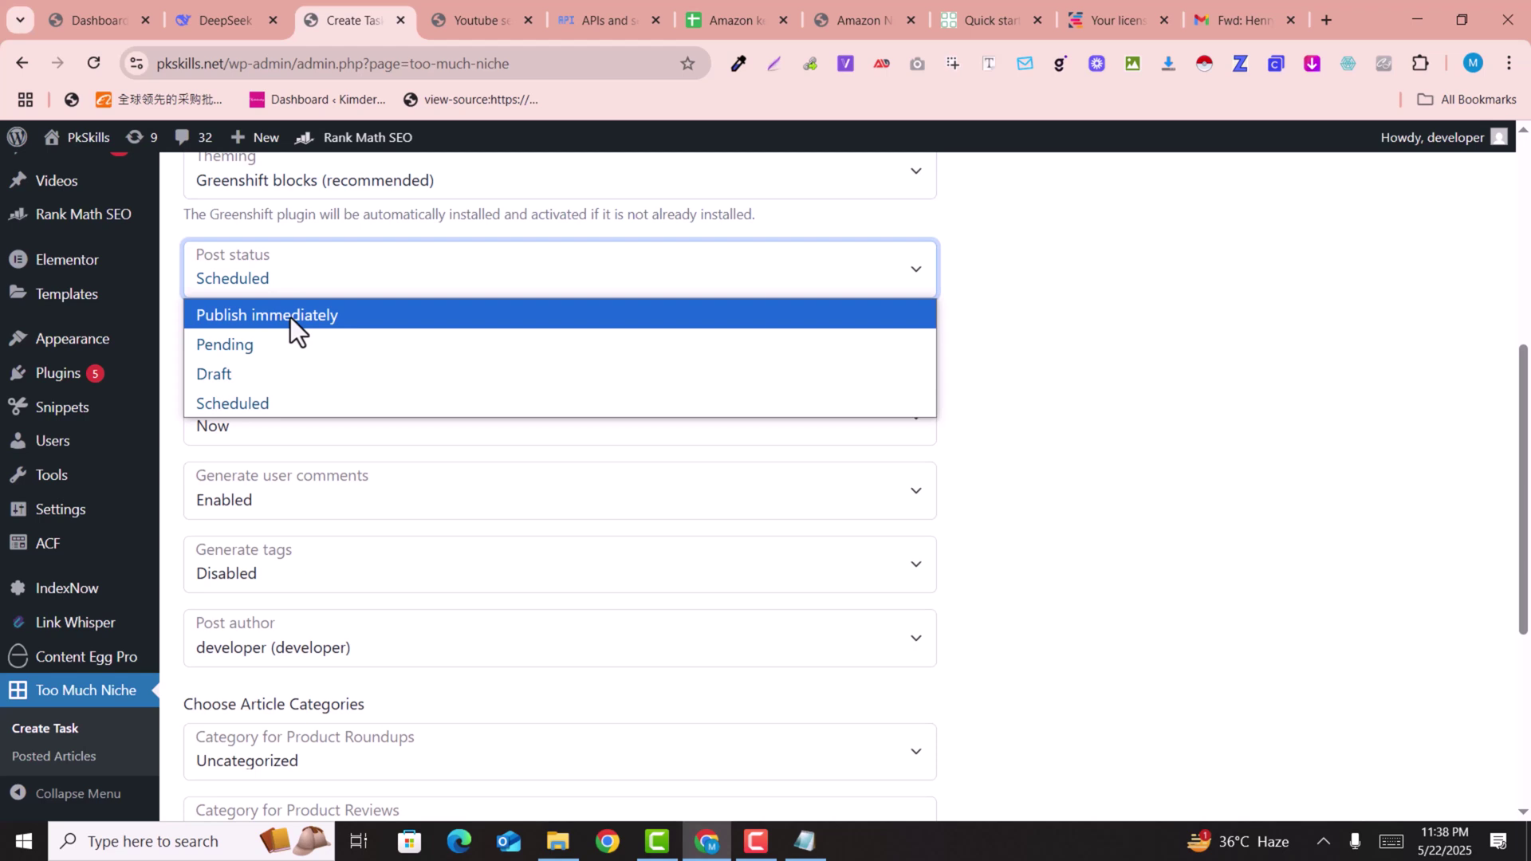
pyautogui.click(276, 398)
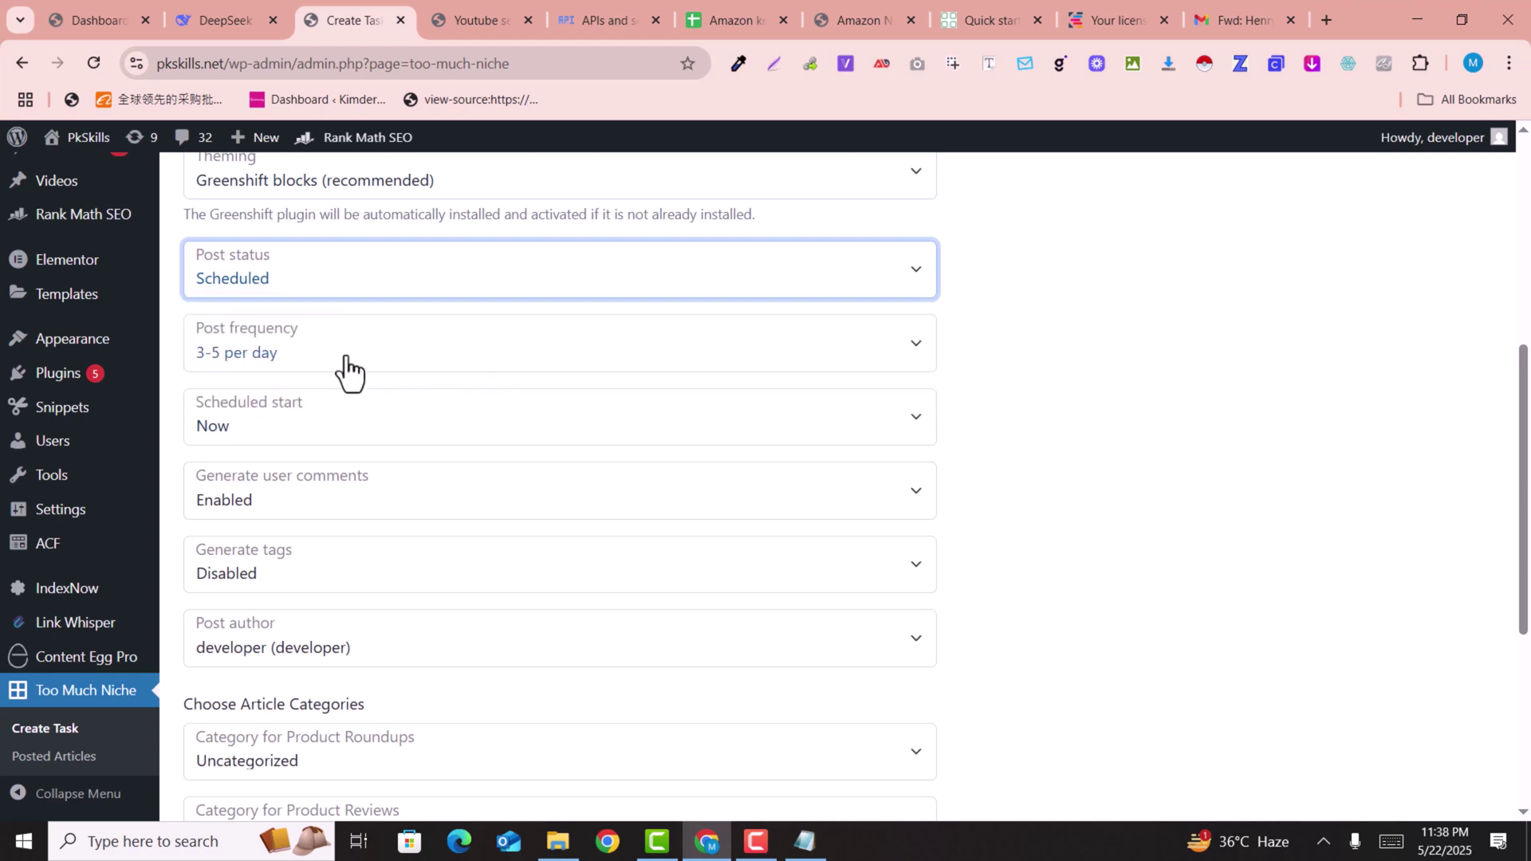
pyautogui.click(253, 371)
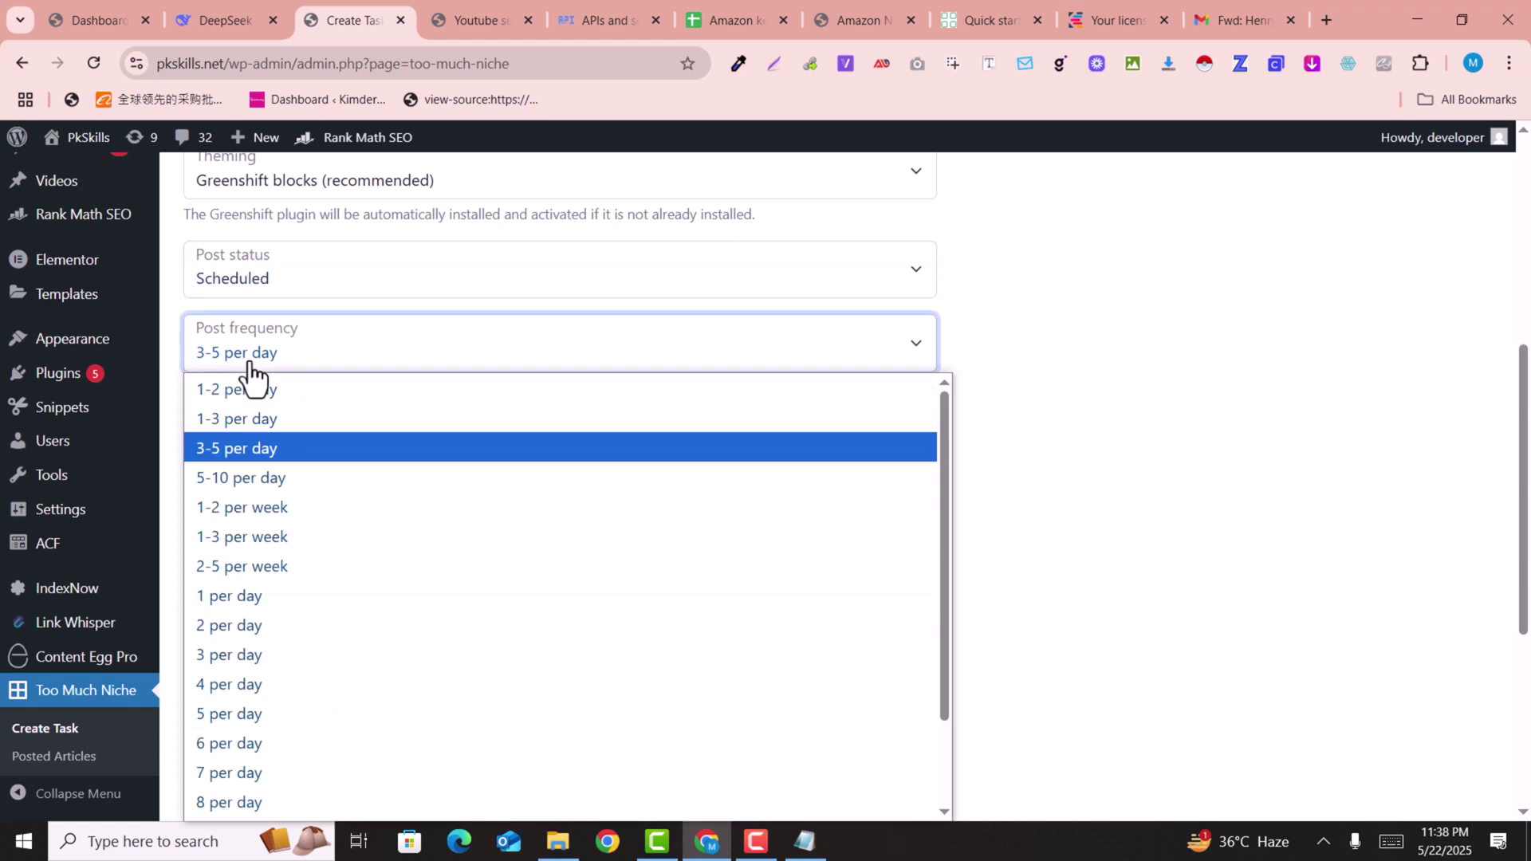
pyautogui.click(231, 450)
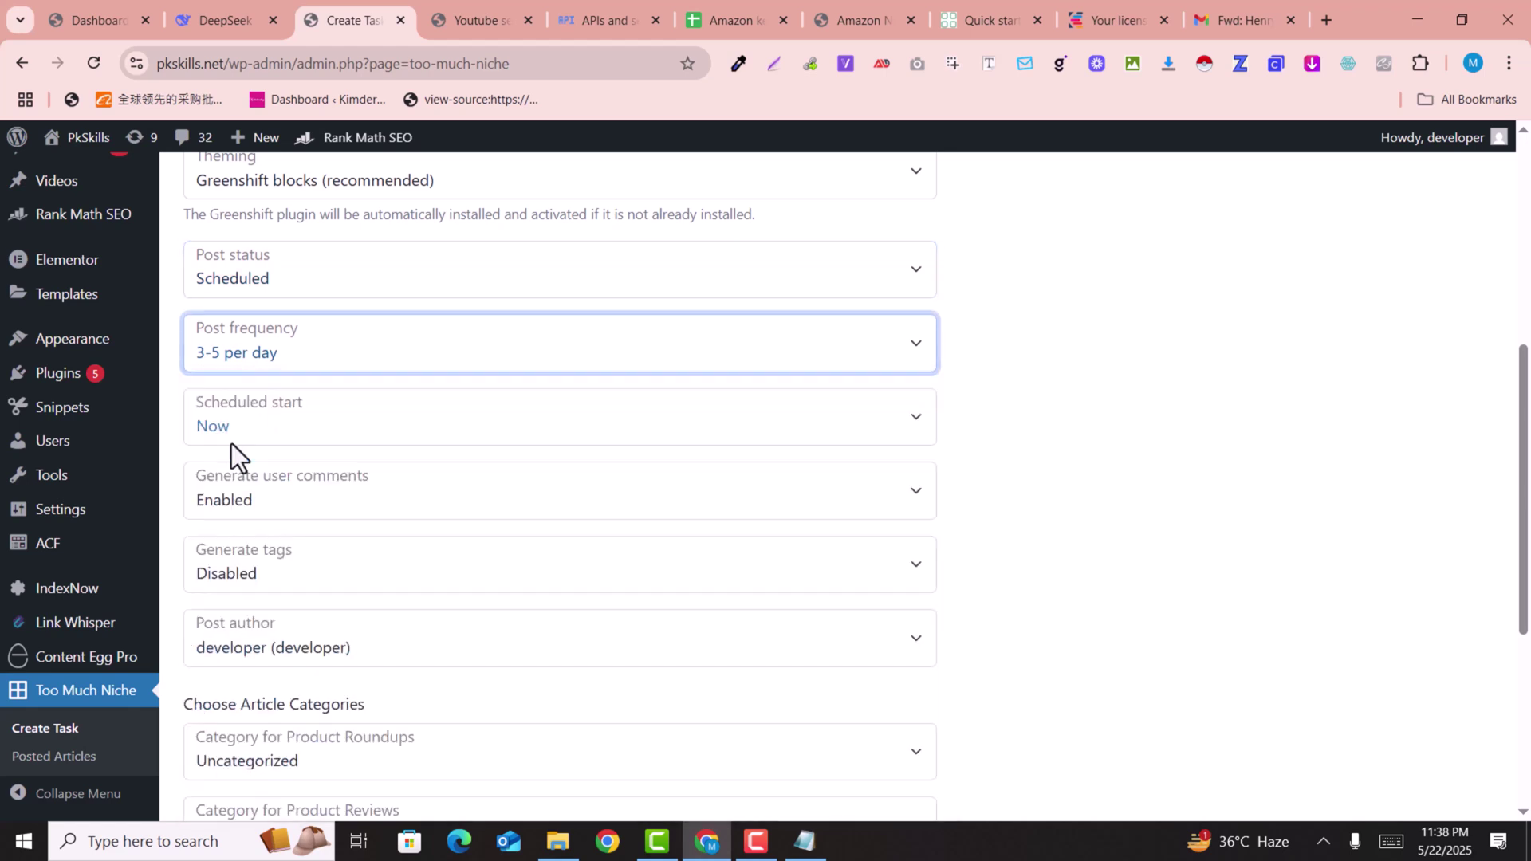
# - Set the scheduled start to "Now" and keep user comment generation enabled
pyautogui.click(326, 449)
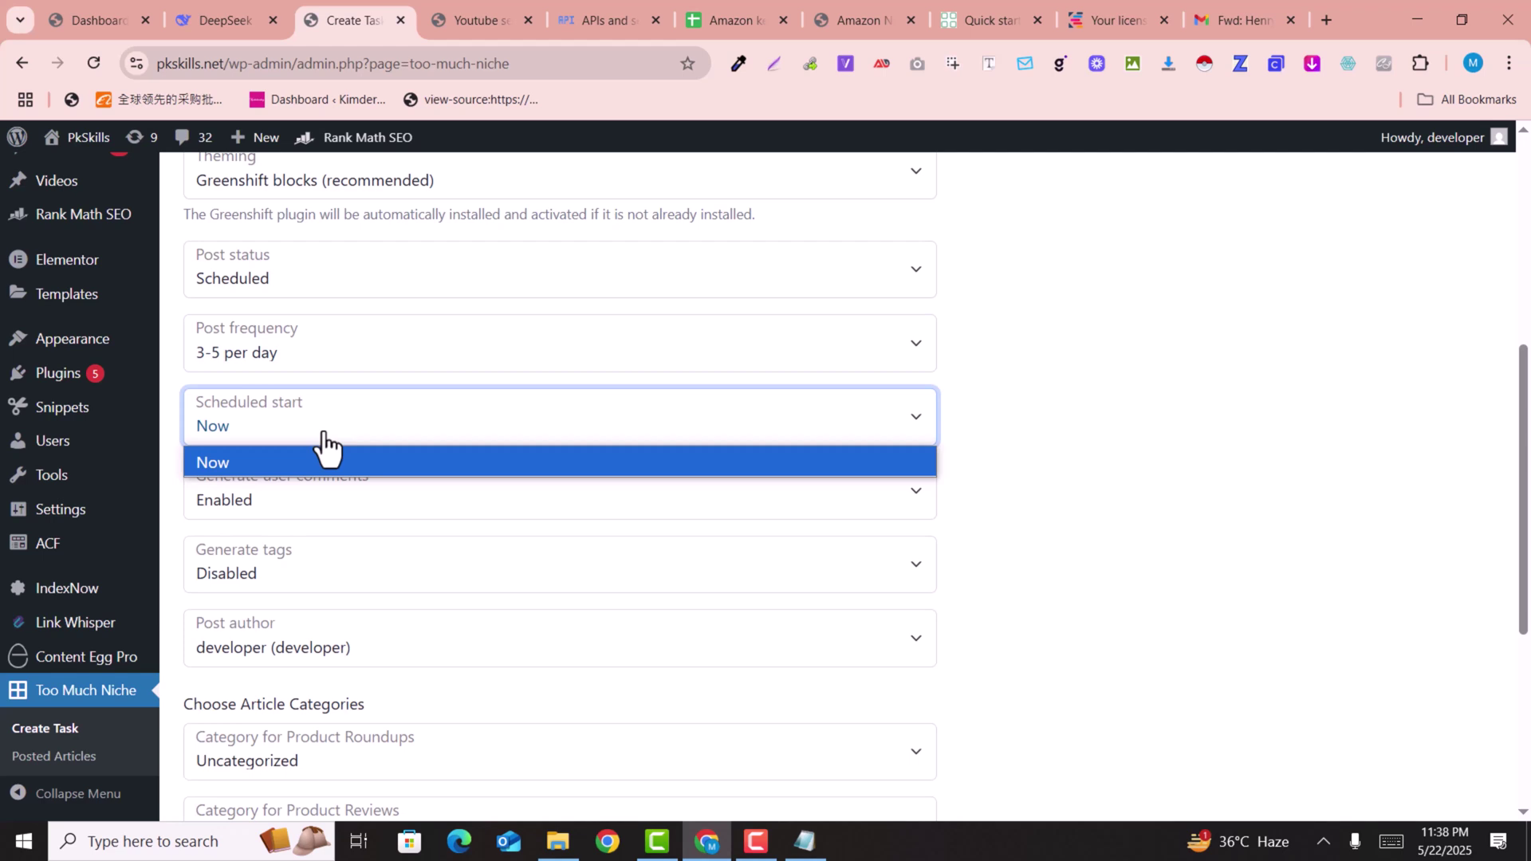
pyautogui.click(323, 461)
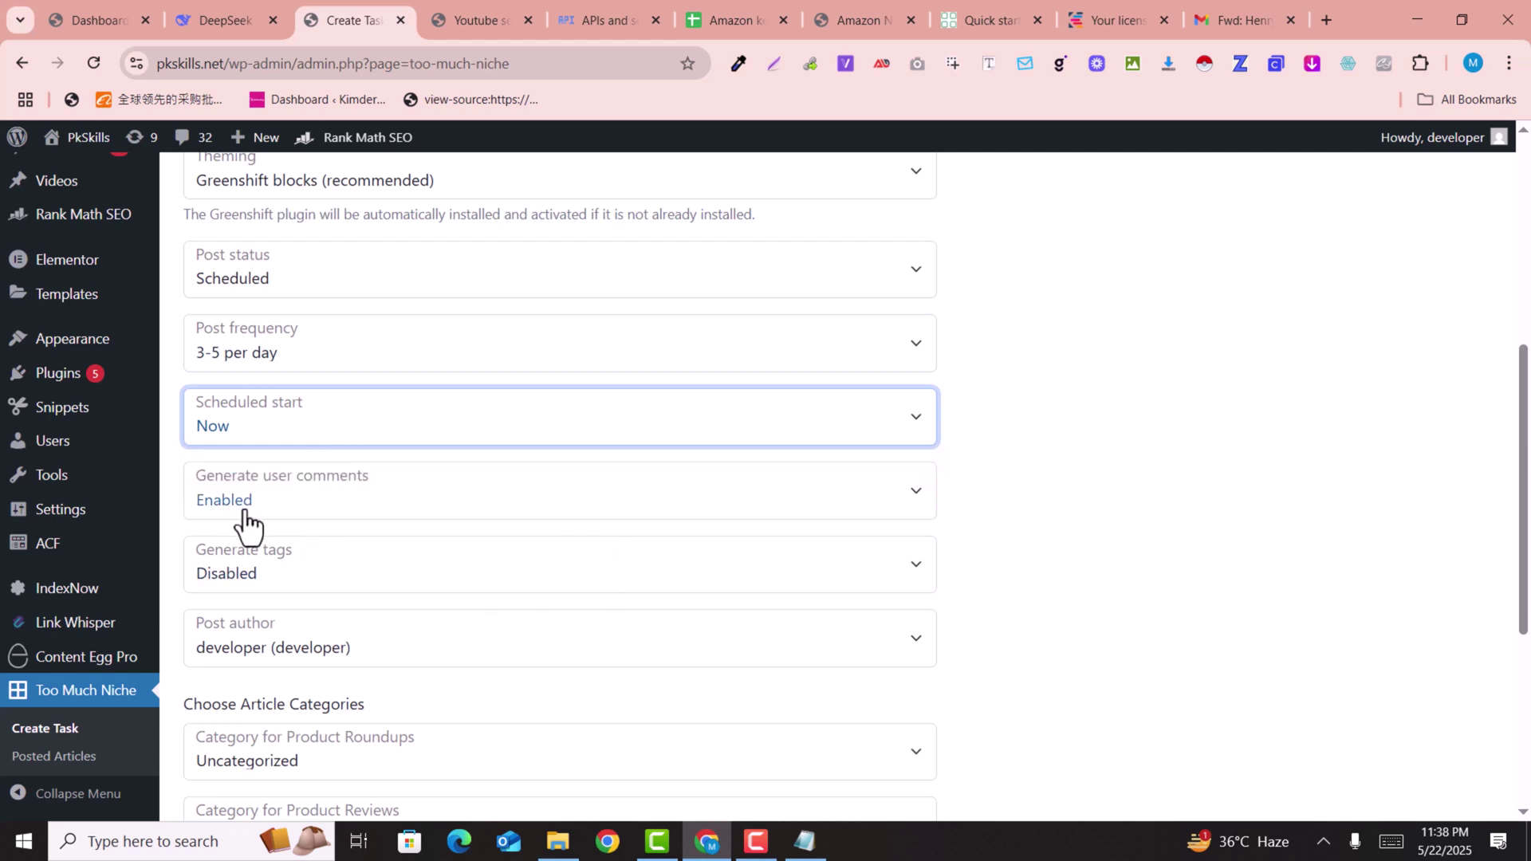
pyautogui.click(227, 502)
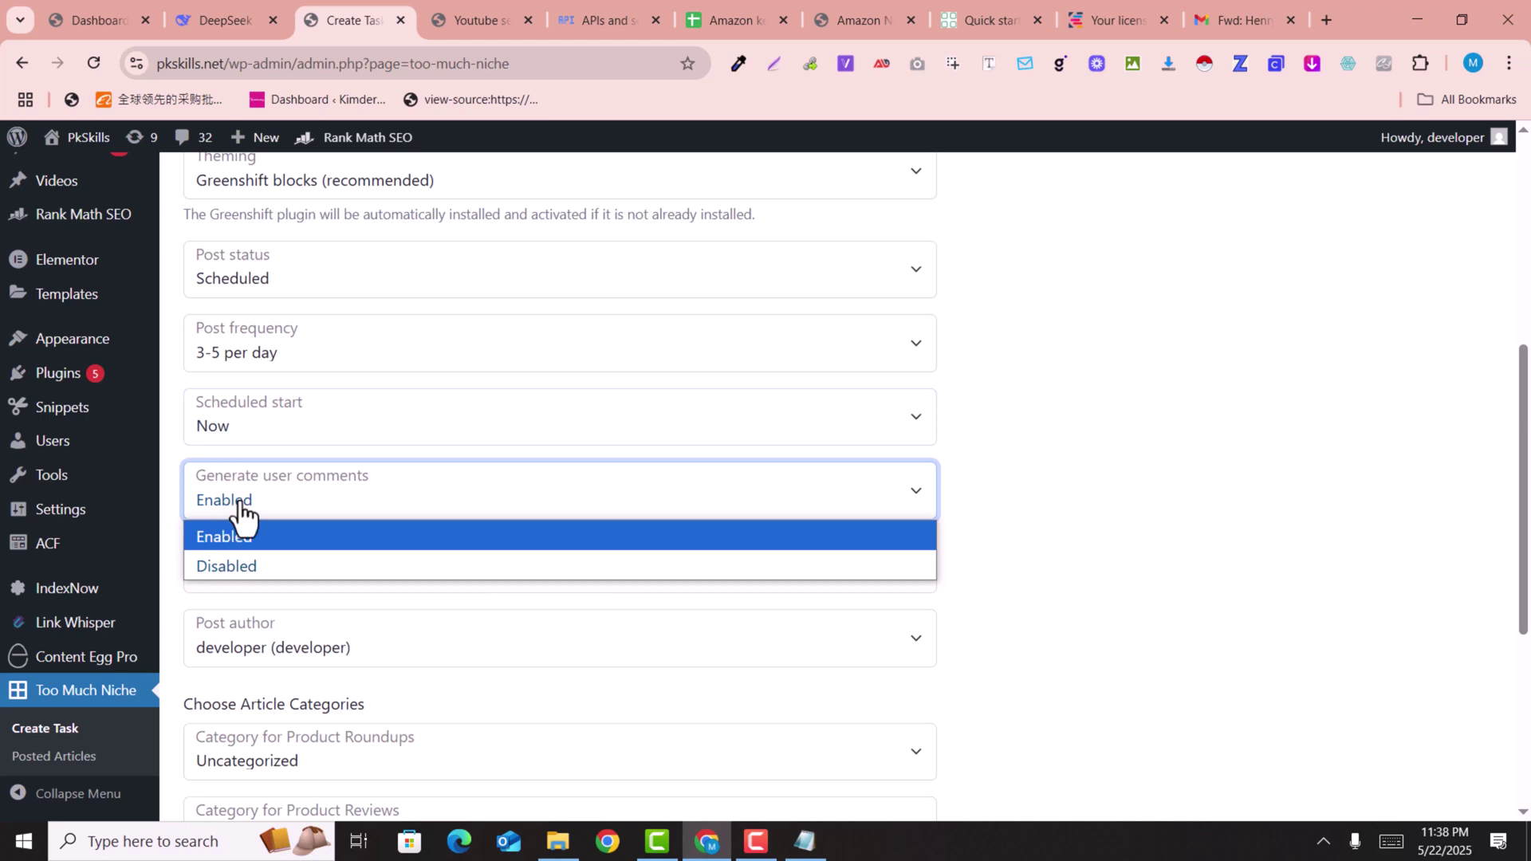
pyautogui.click(231, 504)
# - Assign the "Beauty Tips" category to product roundups and "Fashion" to product reviews
pyautogui.scroll(-3, 769, 591)
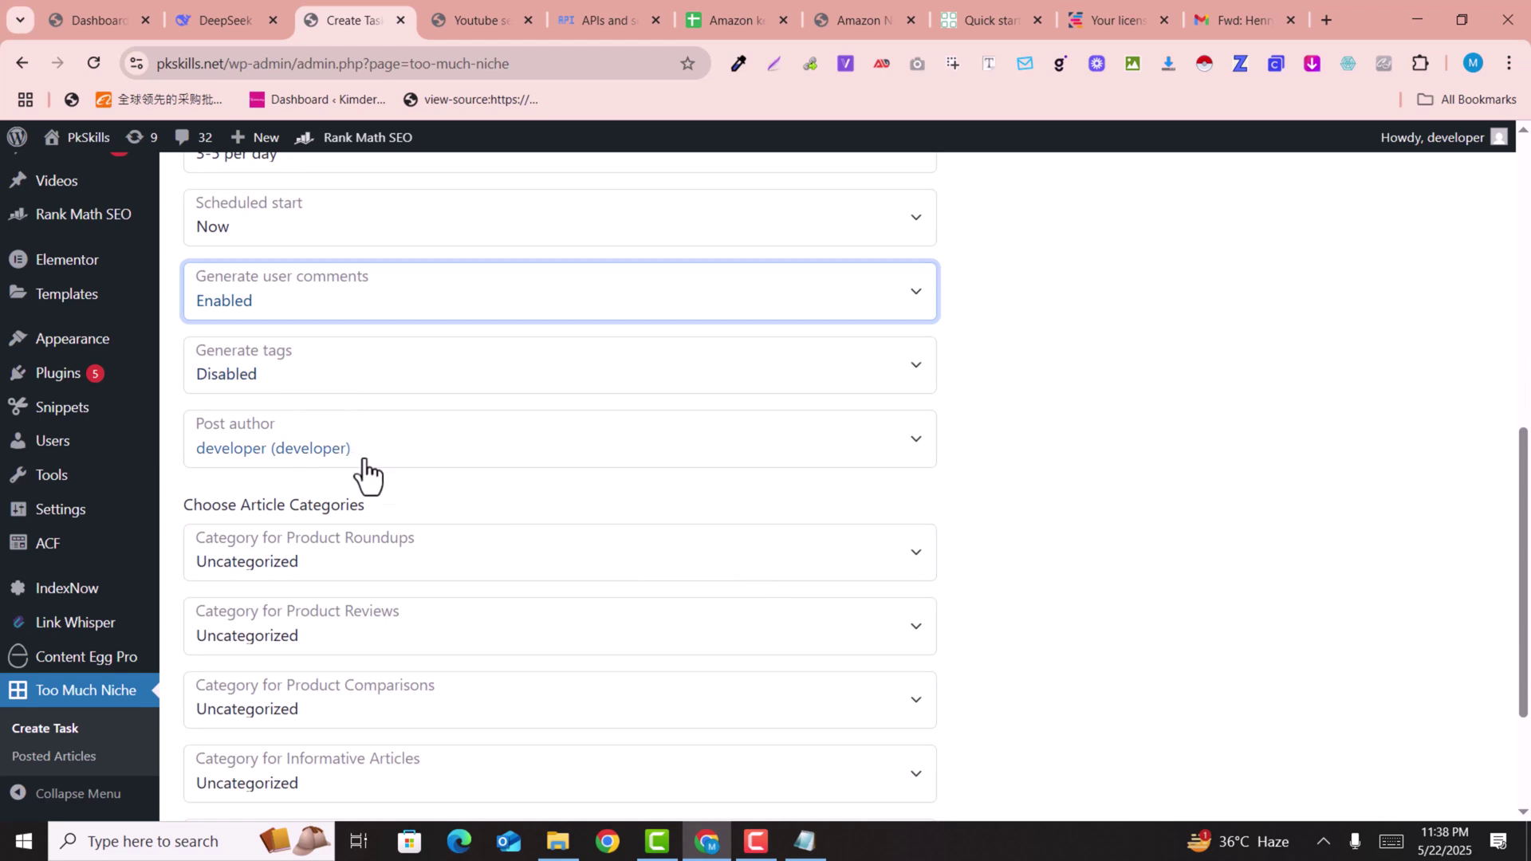
pyautogui.scroll(-1, 374, 478)
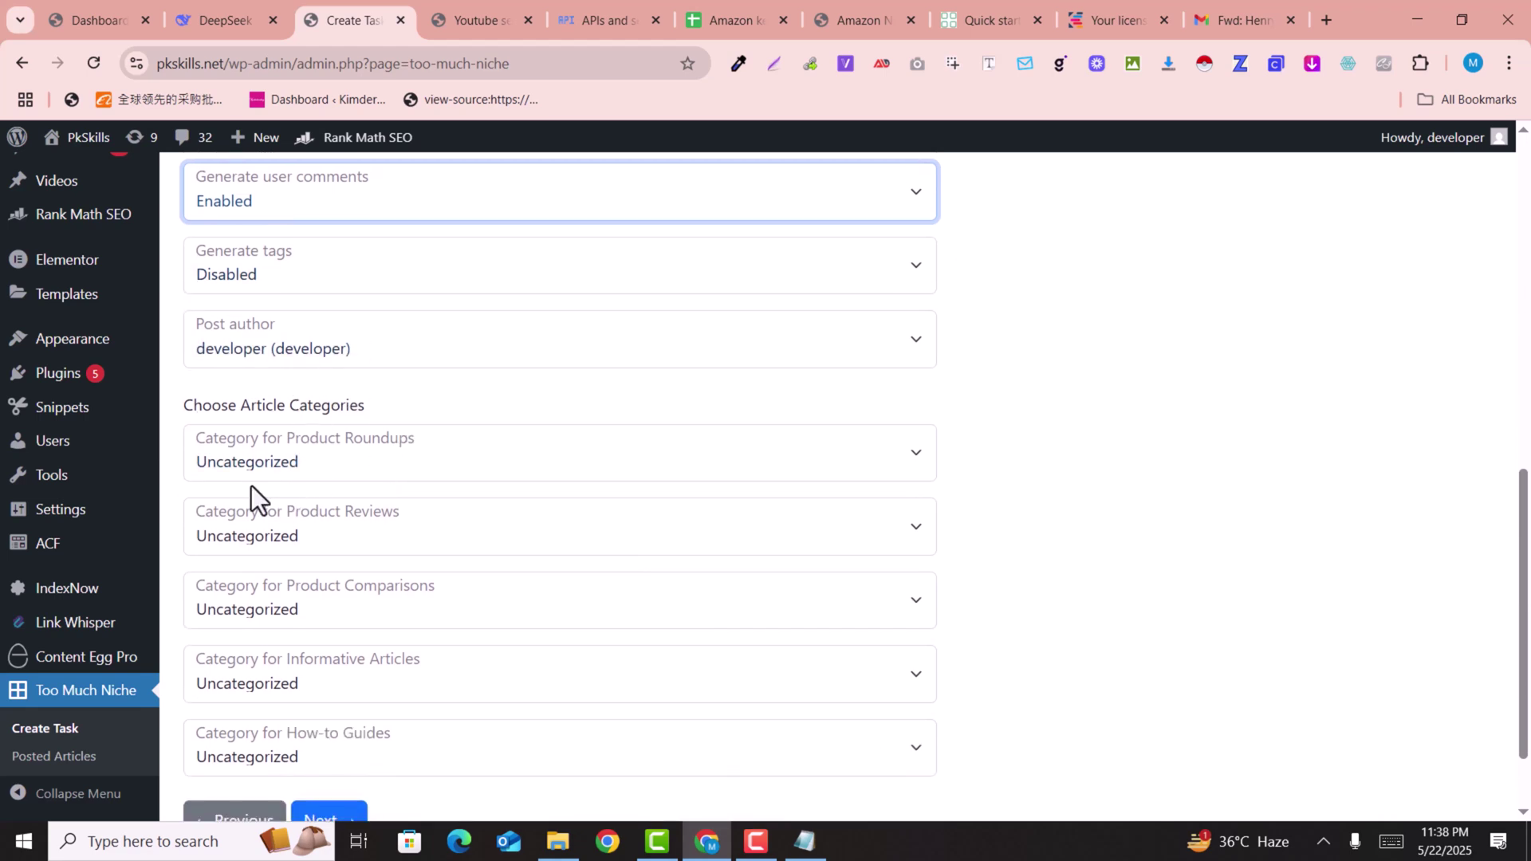
pyautogui.click(317, 475)
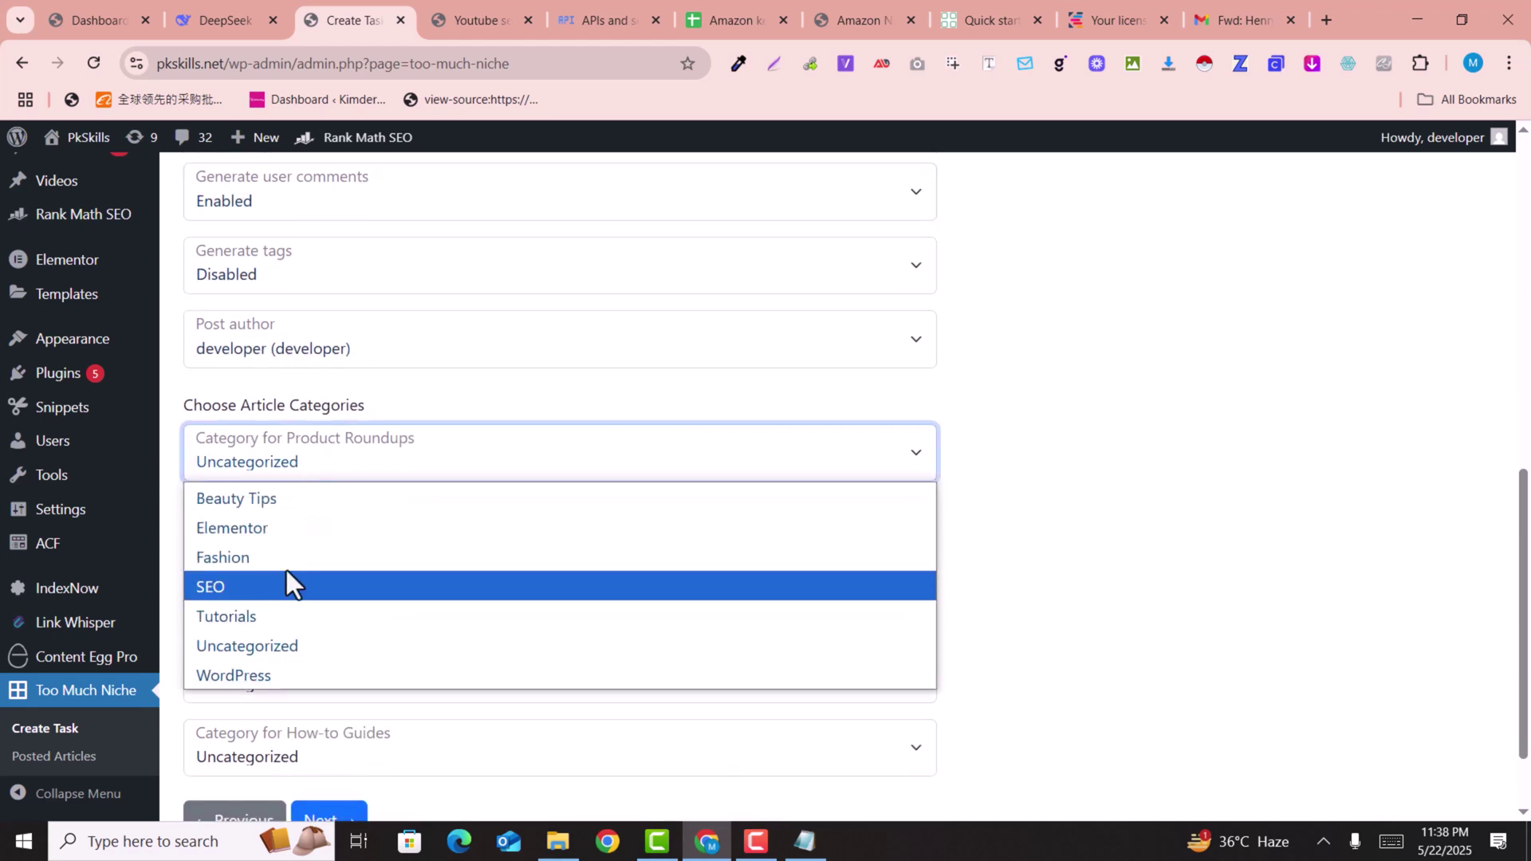
pyautogui.click(260, 502)
pyautogui.scroll(-1, 710, 558)
pyautogui.click(225, 453)
pyautogui.click(233, 500)
# - Assign the "SEO" category to product comparisons and "Fashion" to both informative articles and how-to guides
pyautogui.click(347, 518)
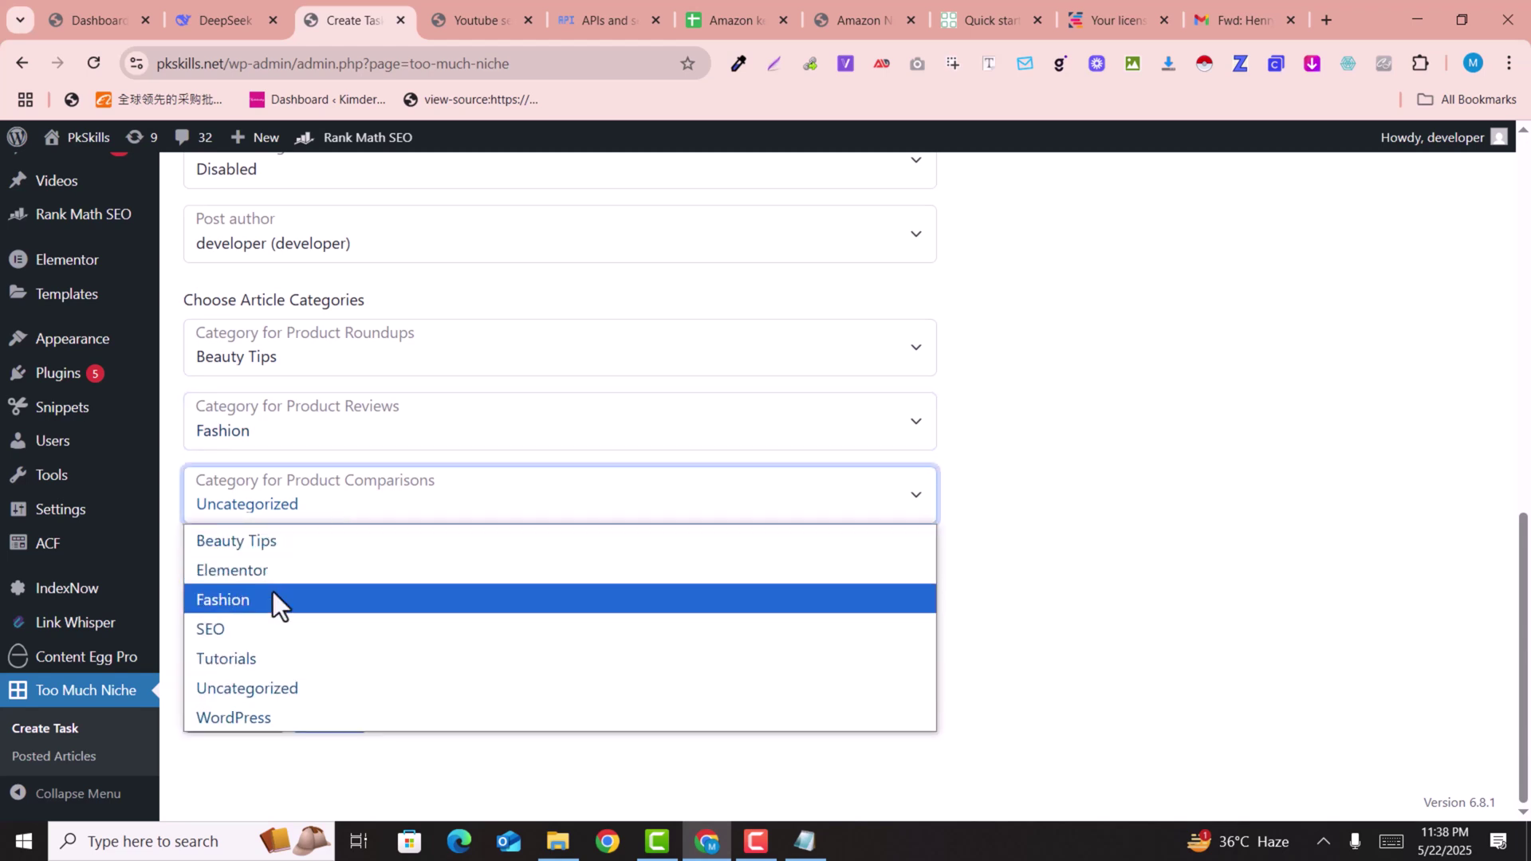
pyautogui.click(258, 633)
pyautogui.click(280, 586)
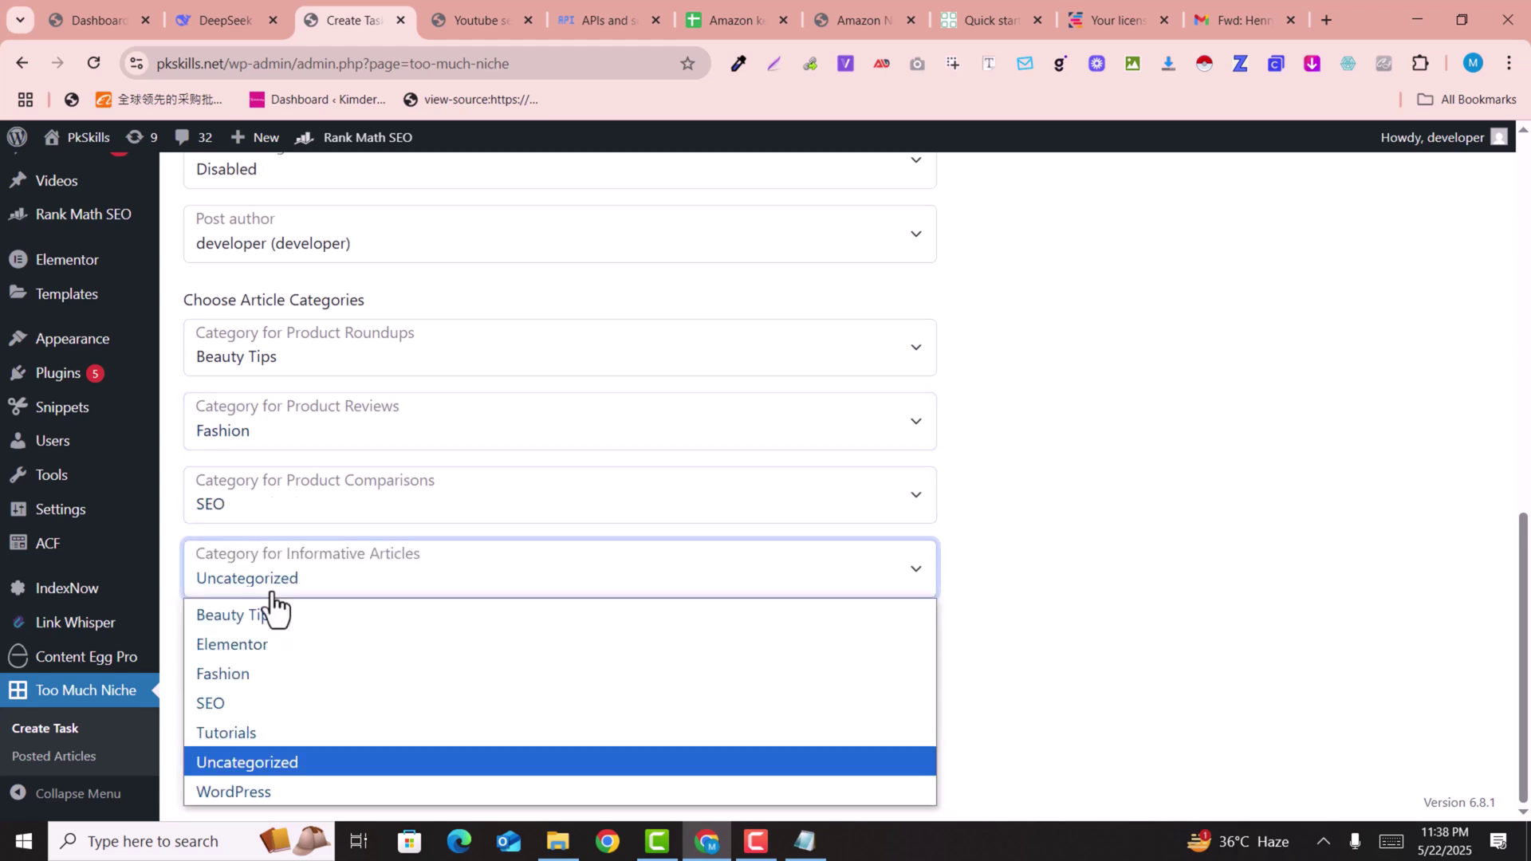
pyautogui.click(251, 665)
pyautogui.click(292, 648)
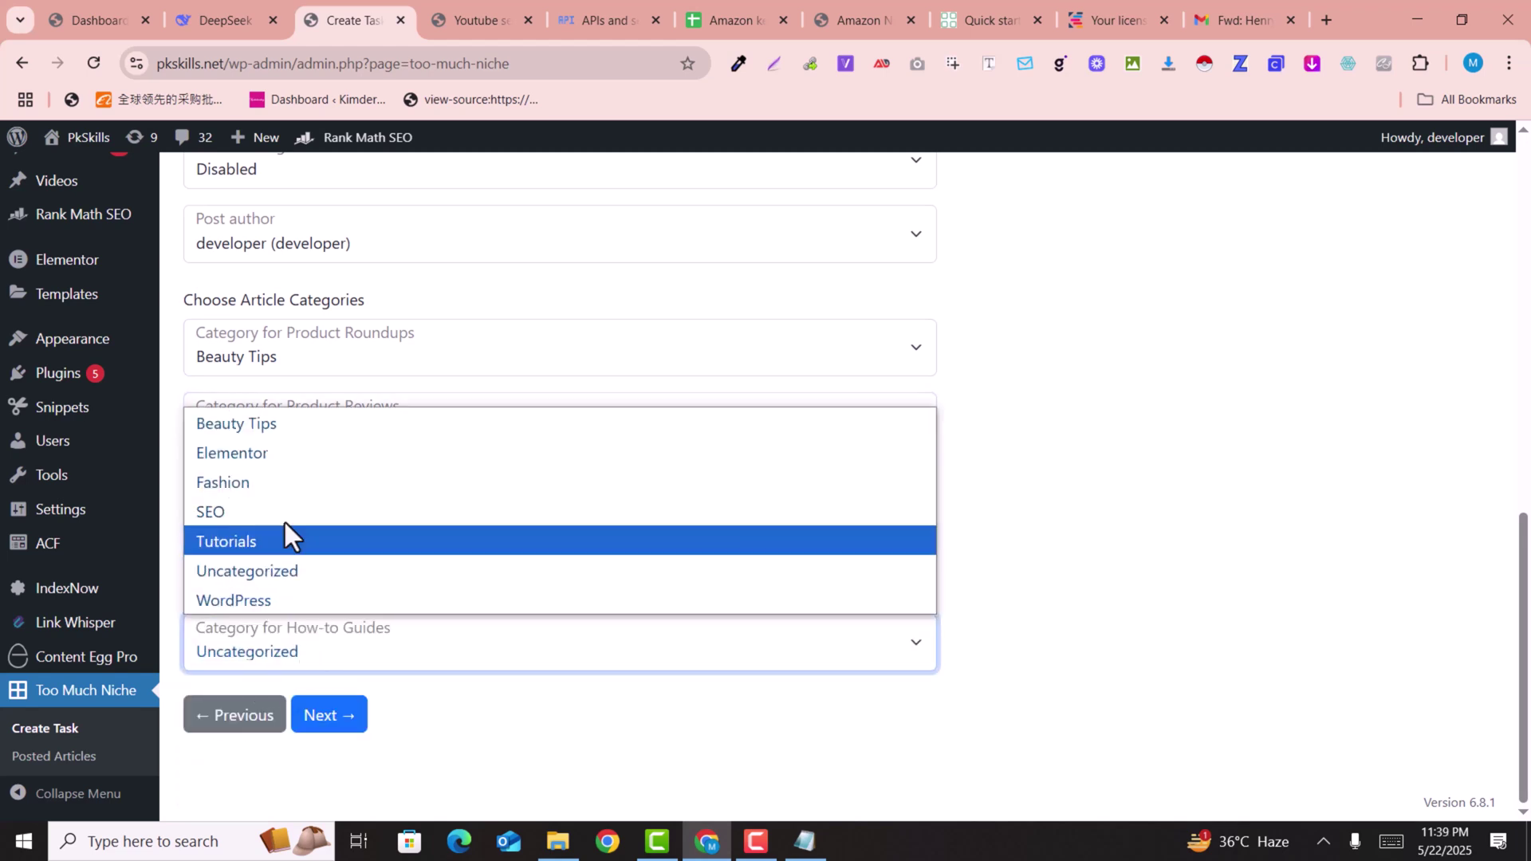
pyautogui.click(280, 451)
pyautogui.click(303, 638)
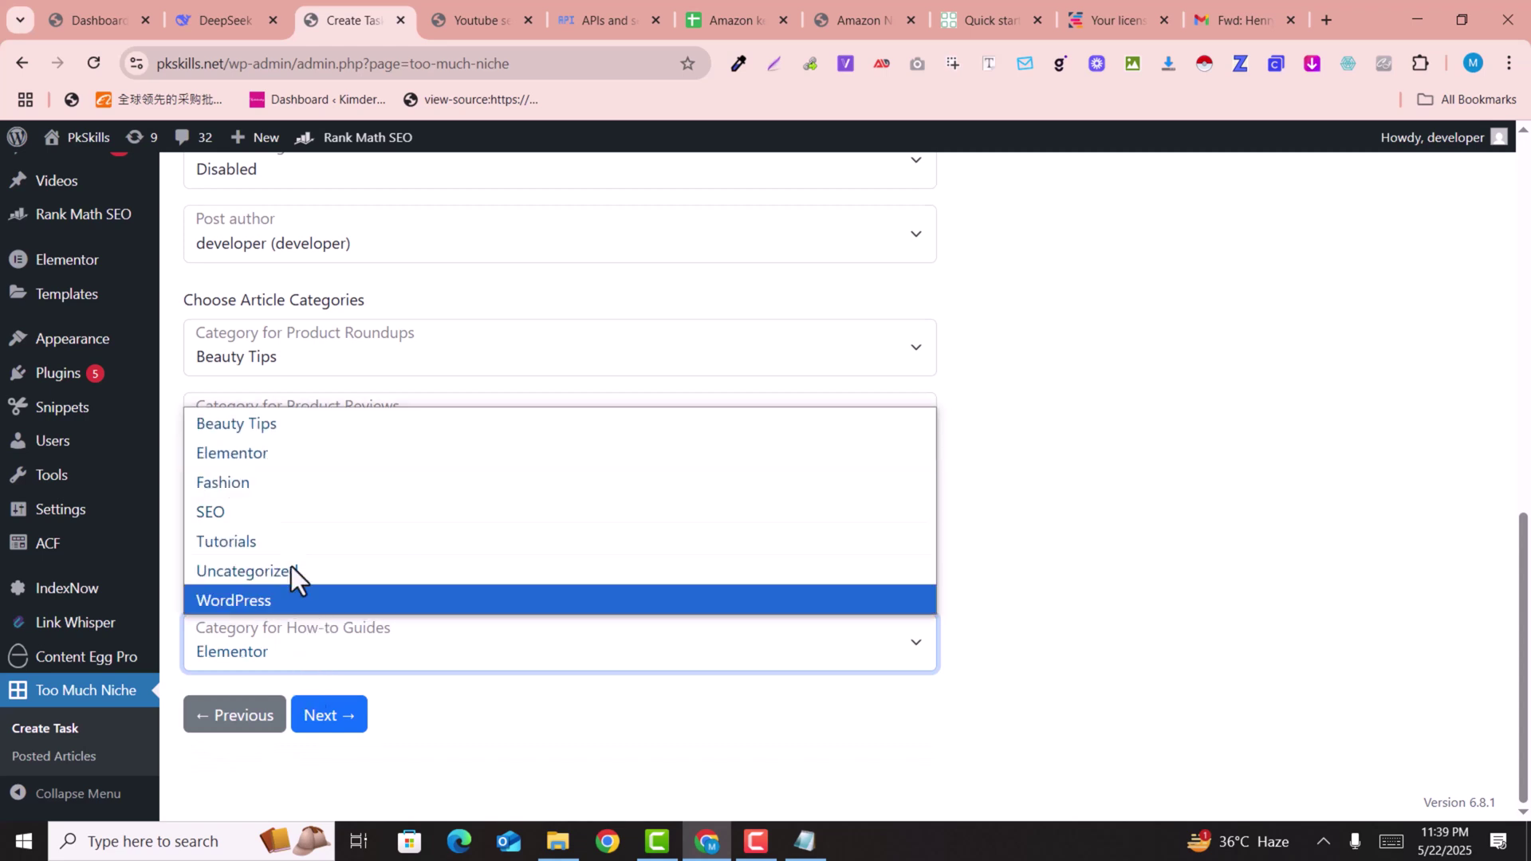
pyautogui.click(251, 486)
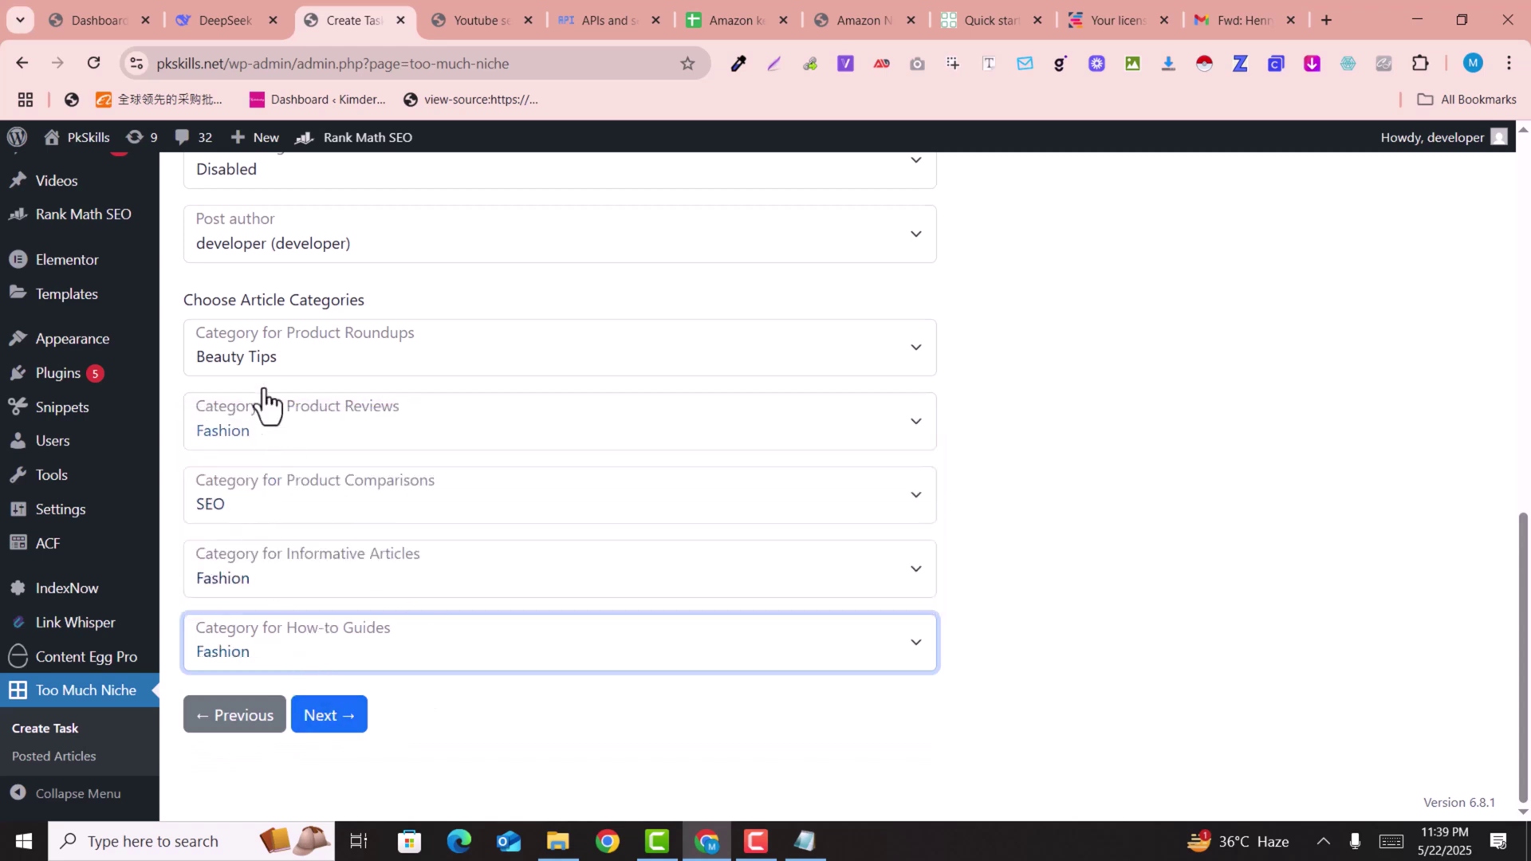
# - Check the chosen site settings, enable the admin notification for task completion, and submit the Too Much Niche task
pyautogui.scroll(5, 530, 642)
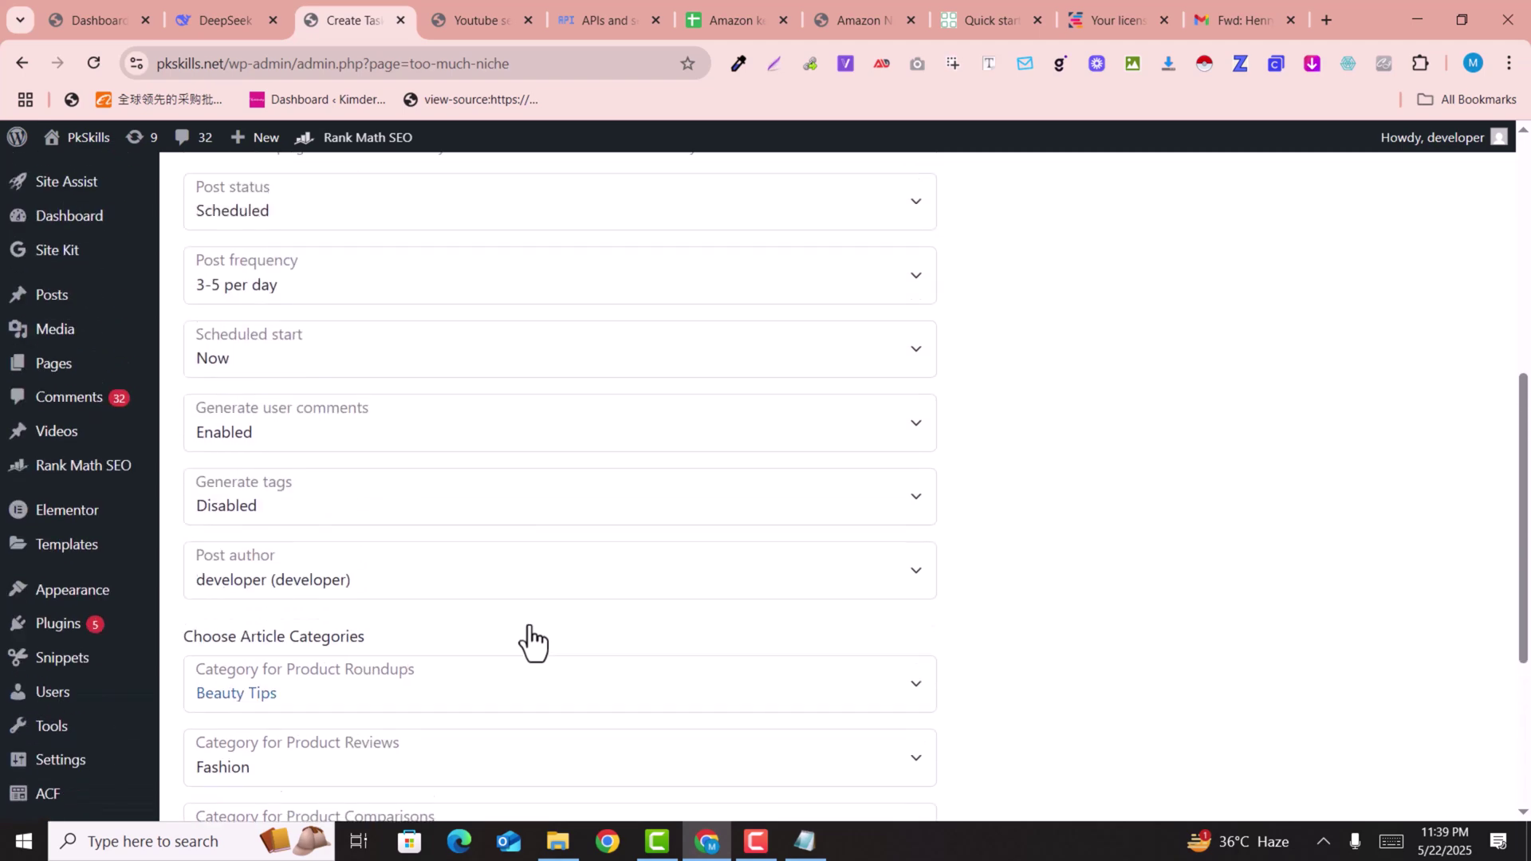
pyautogui.scroll(-5, 536, 634)
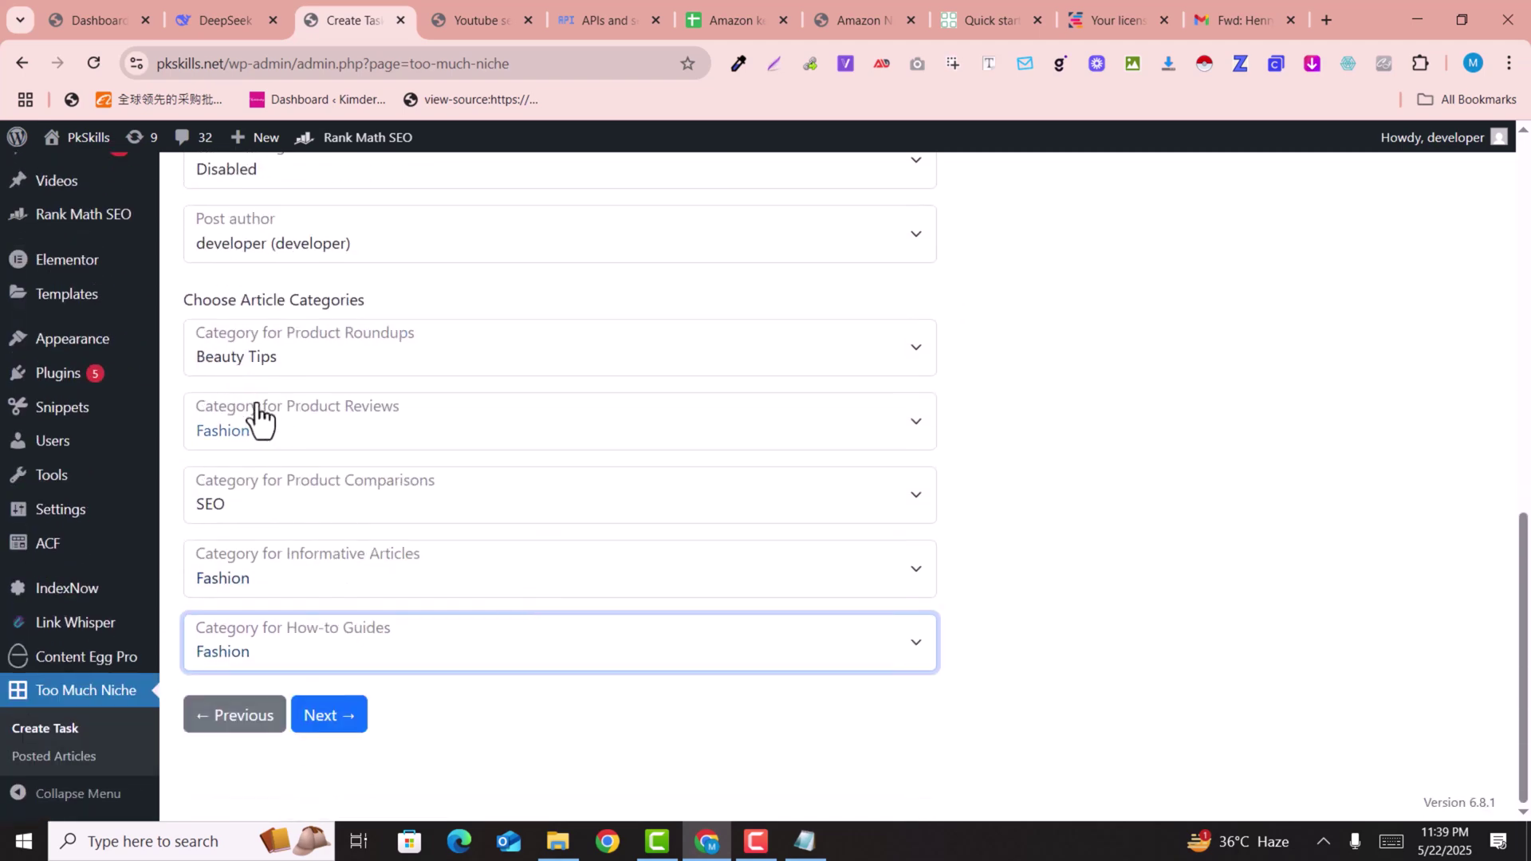
pyautogui.click(339, 721)
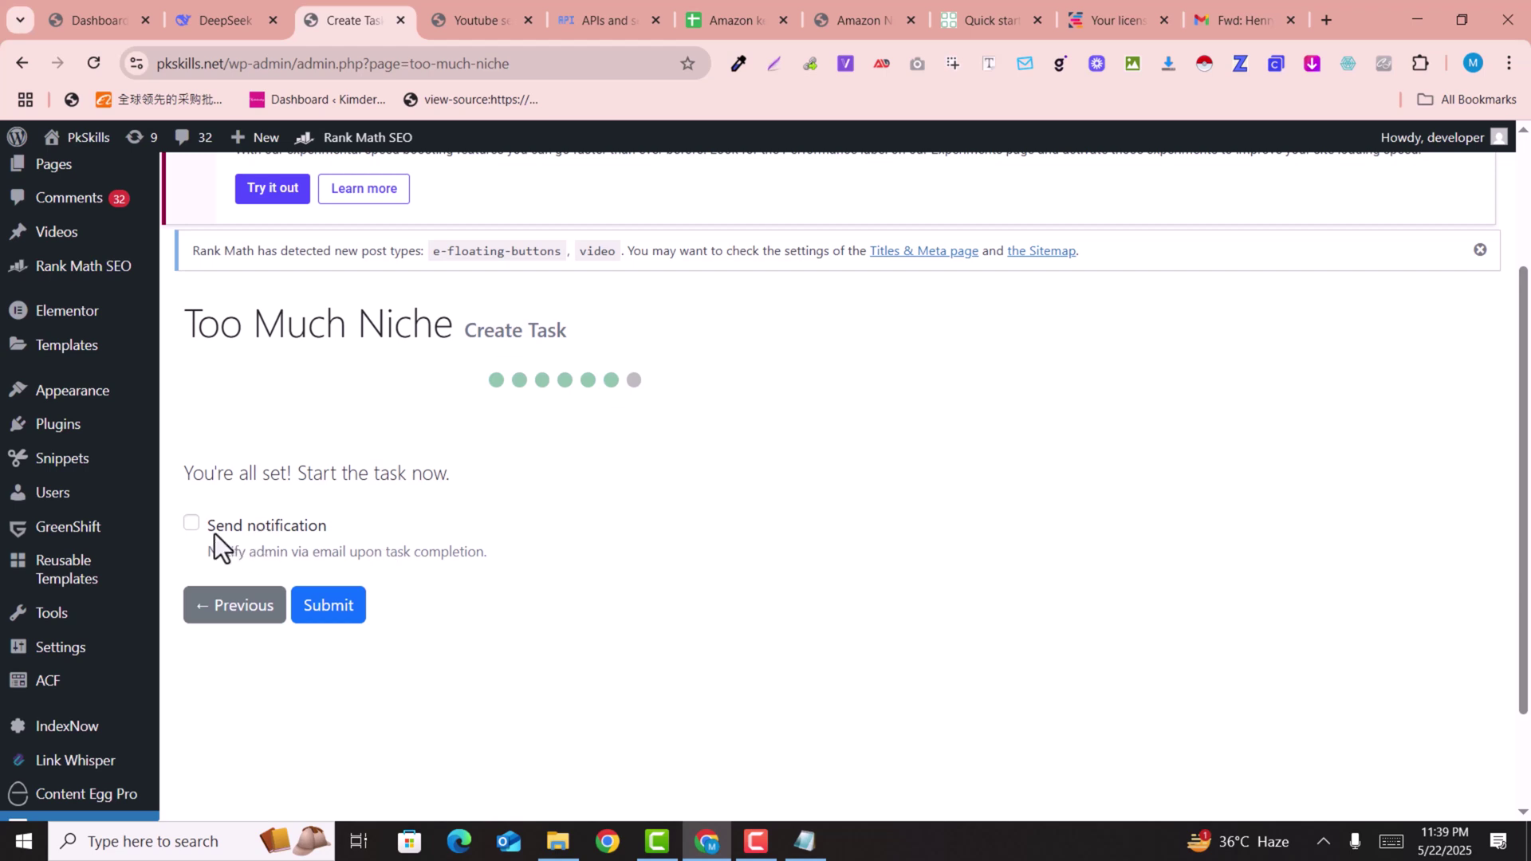
pyautogui.click(192, 525)
pyautogui.click(326, 606)
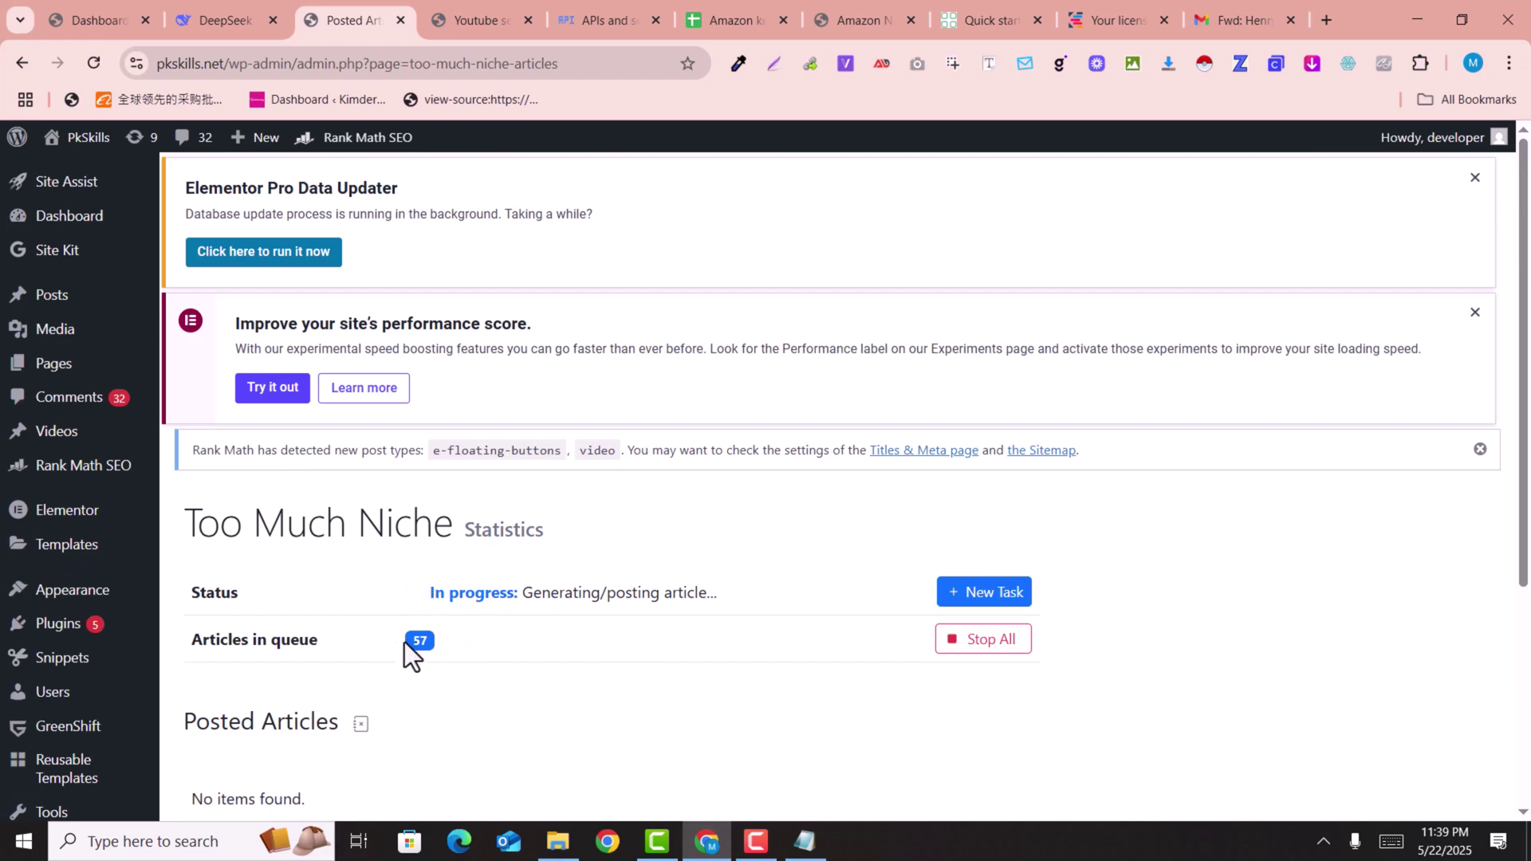
# - Review the posted articles list and open "Brew Like a Barista: My Top Picks for Premium Coffee Gear" in a new tab
pyautogui.scroll(-2, 645, 448)
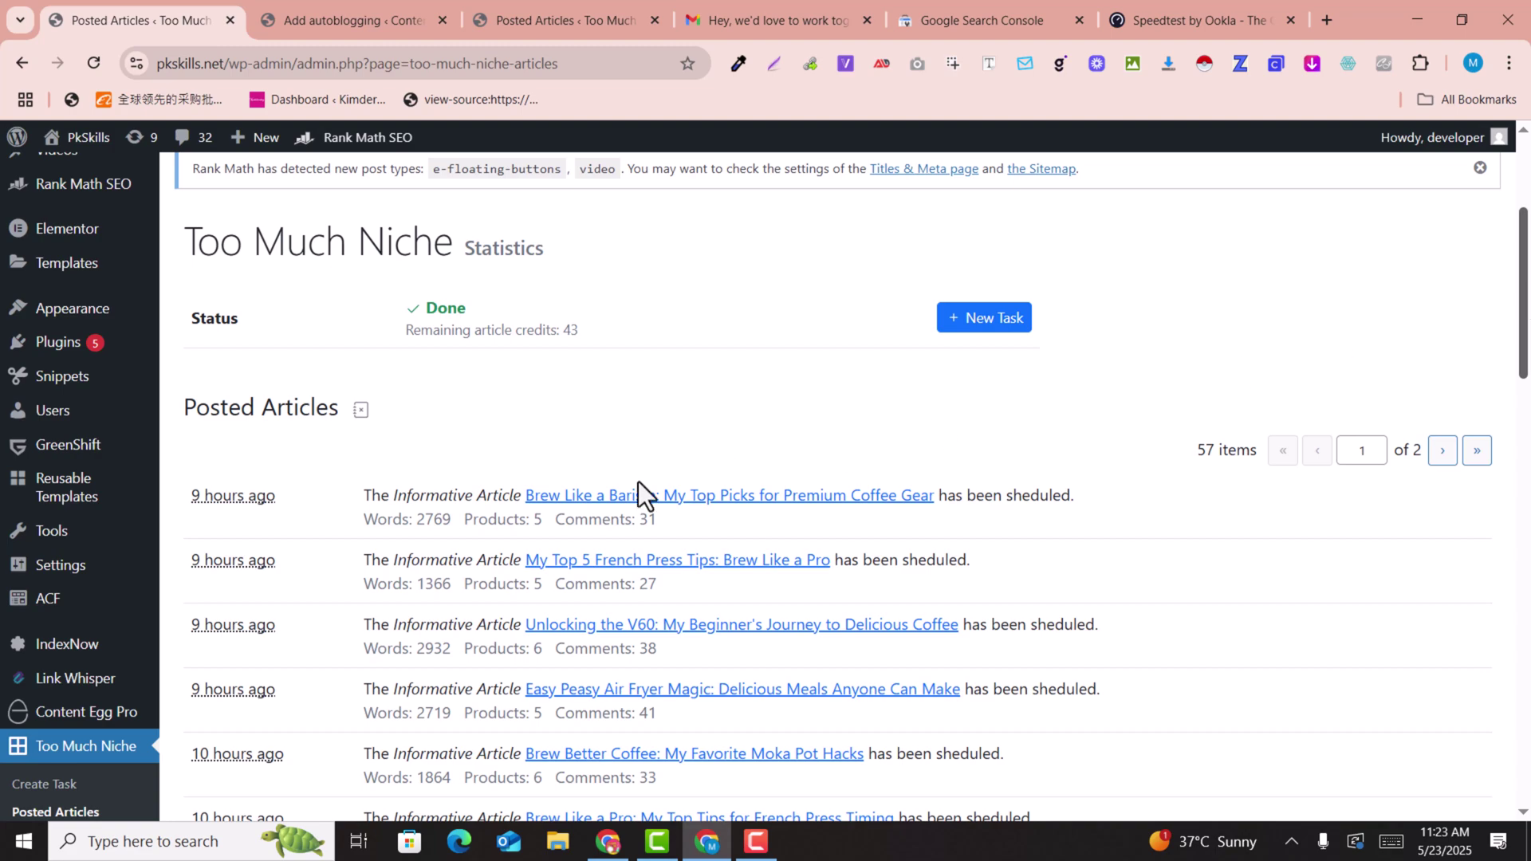
pyautogui.scroll(-5, 956, 423)
pyautogui.scroll(-6, 955, 424)
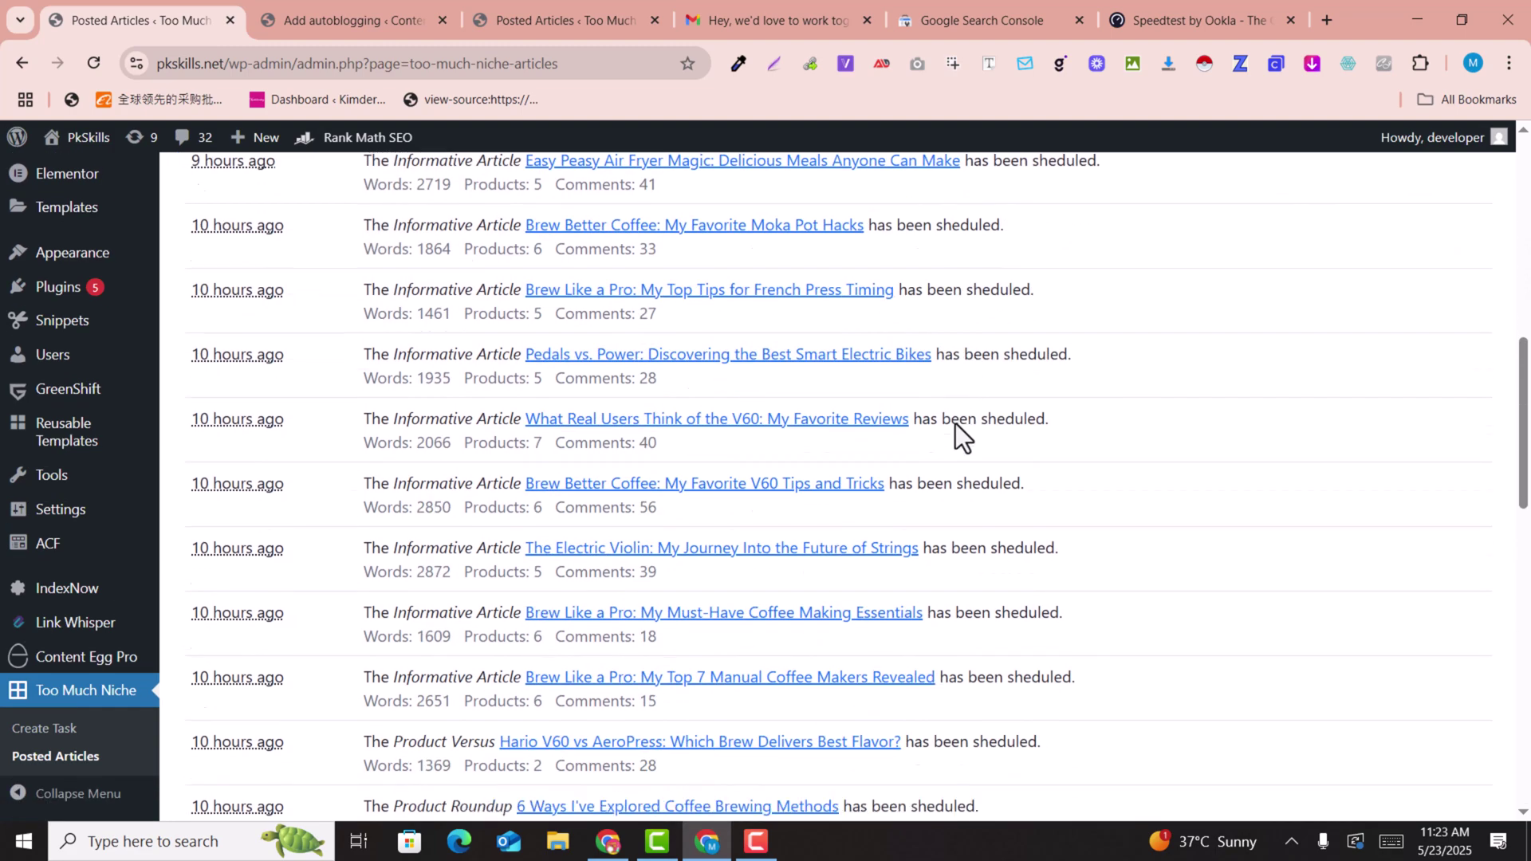
pyautogui.scroll(10, 802, 417)
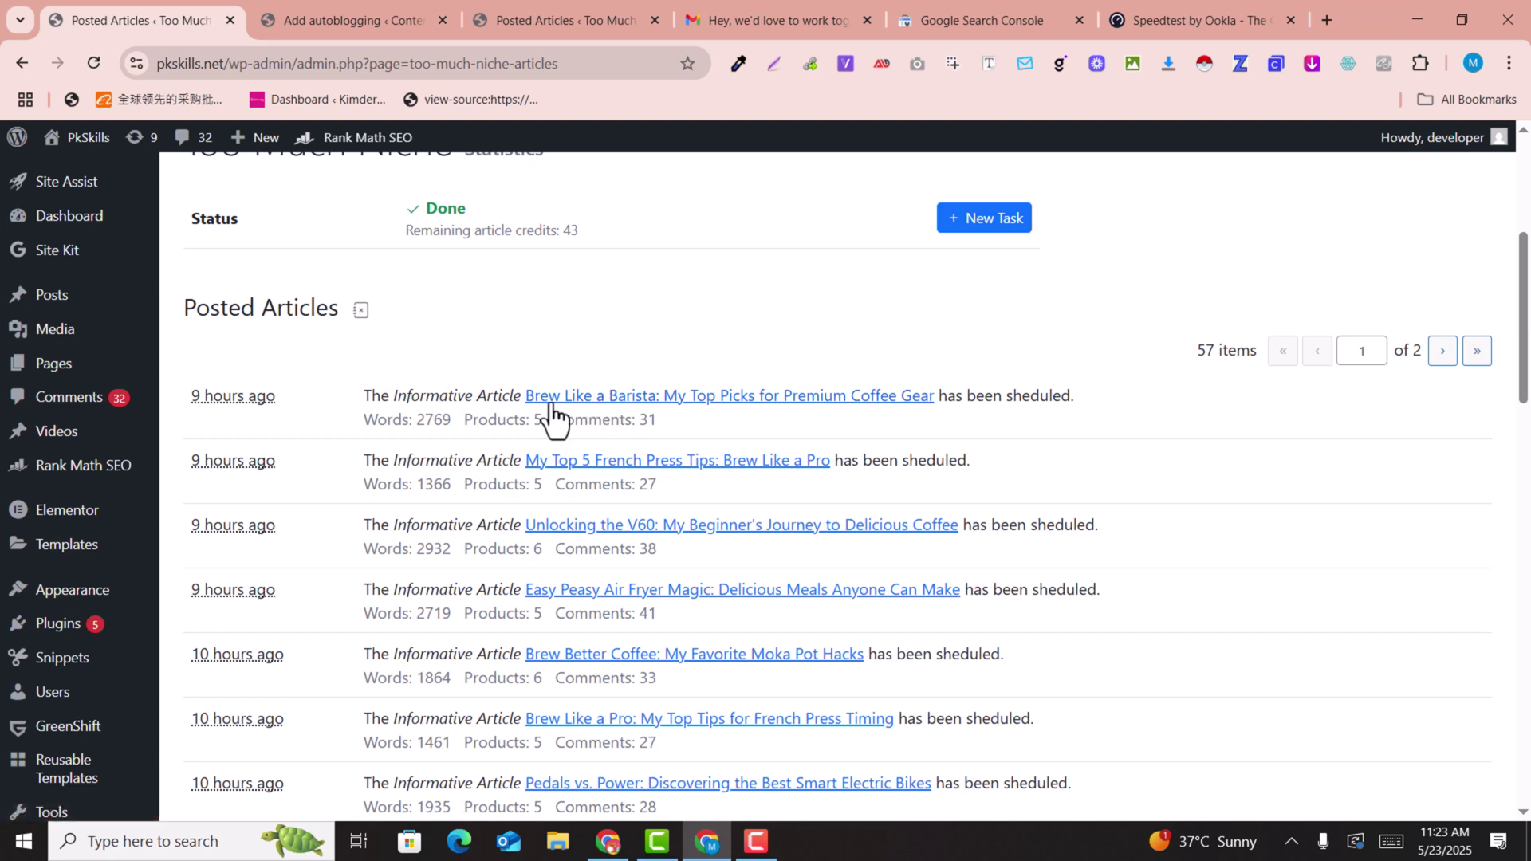
pyautogui.rightClick(603, 404)
pyautogui.click(705, 418)
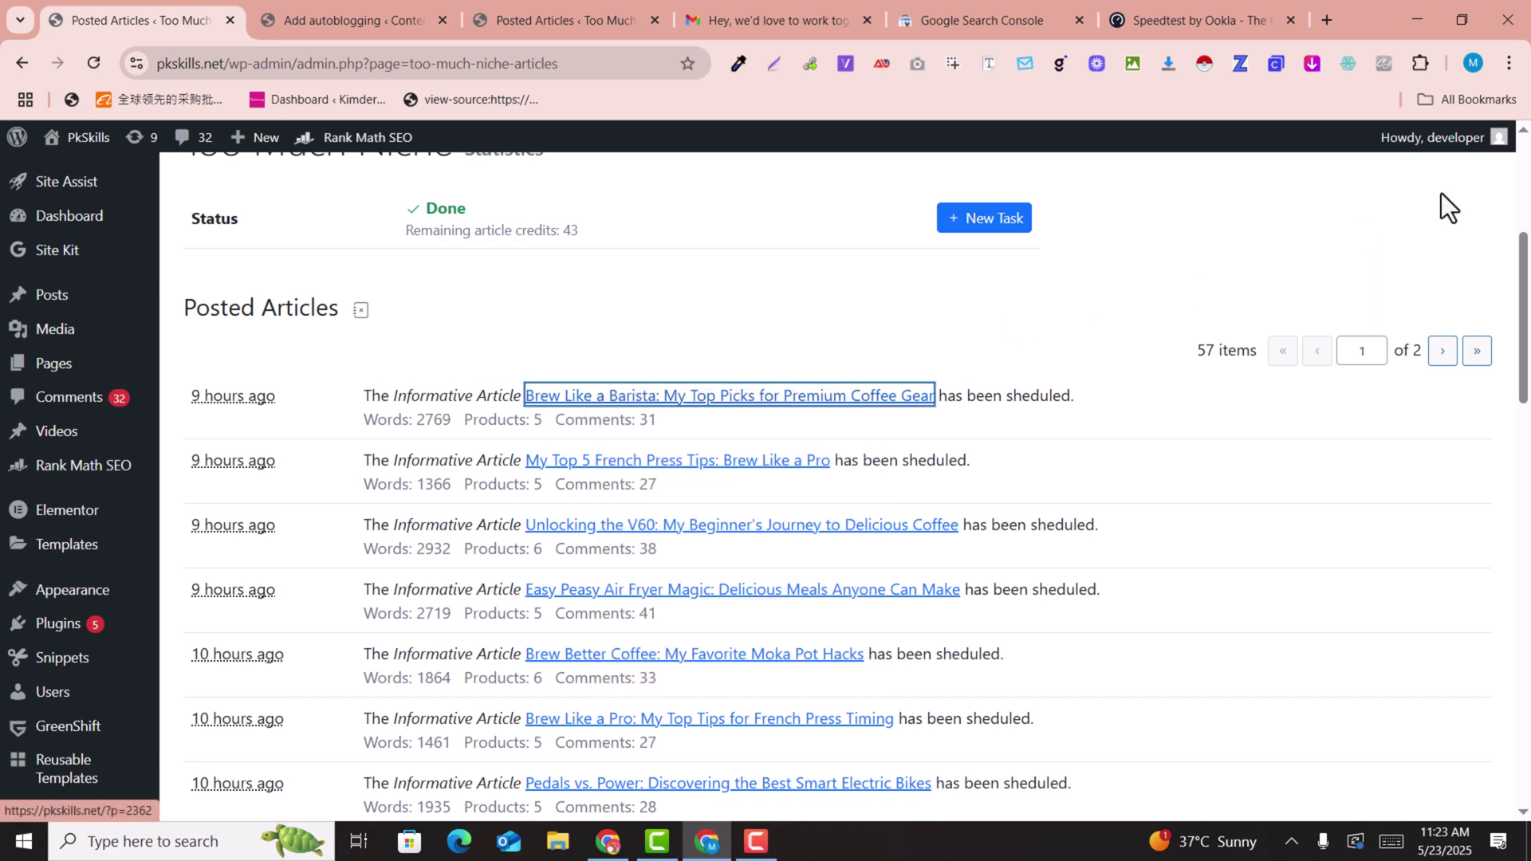
# - Examine the Brew Like a Barista article's product cards, opening sections and Nessus WDT Espresso Distribution Tool product box
pyautogui.scroll(-5, 1199, 276)
pyautogui.scroll(-6, 1199, 162)
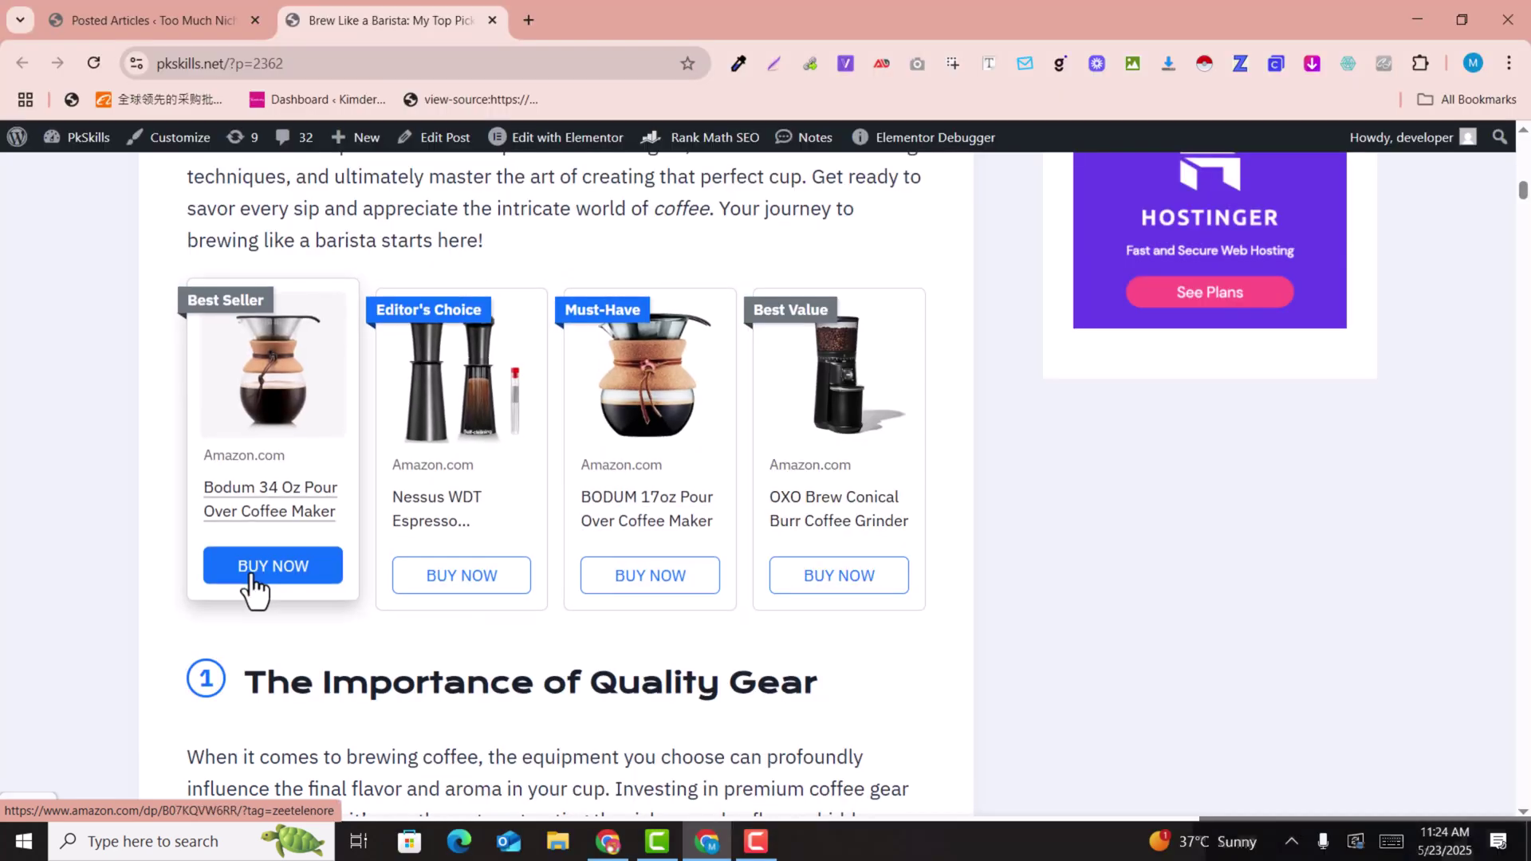
pyautogui.scroll(-17, 1417, 542)
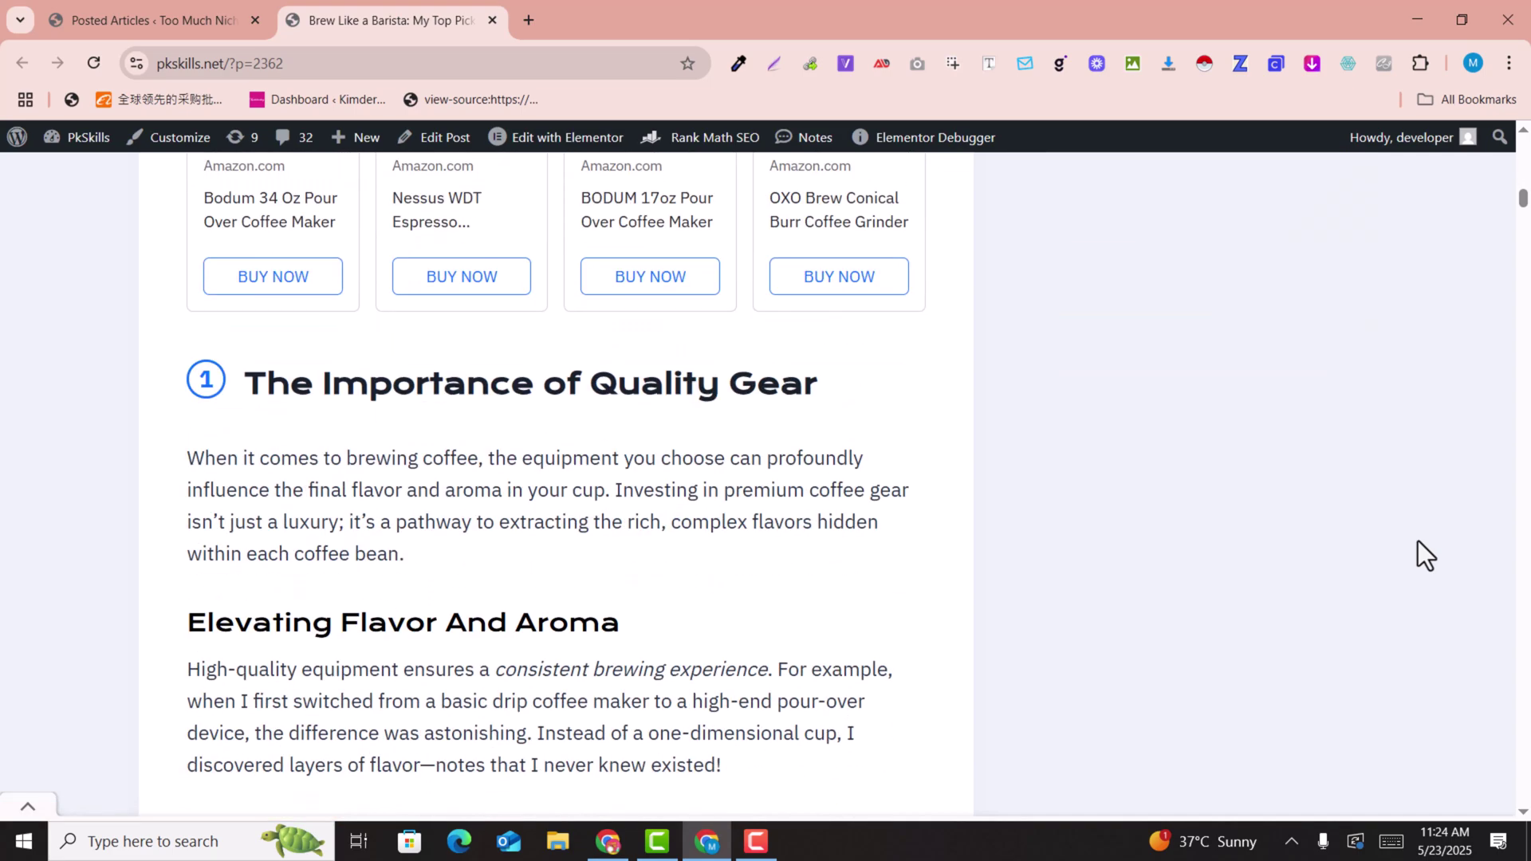
pyautogui.scroll(-4, 1423, 550)
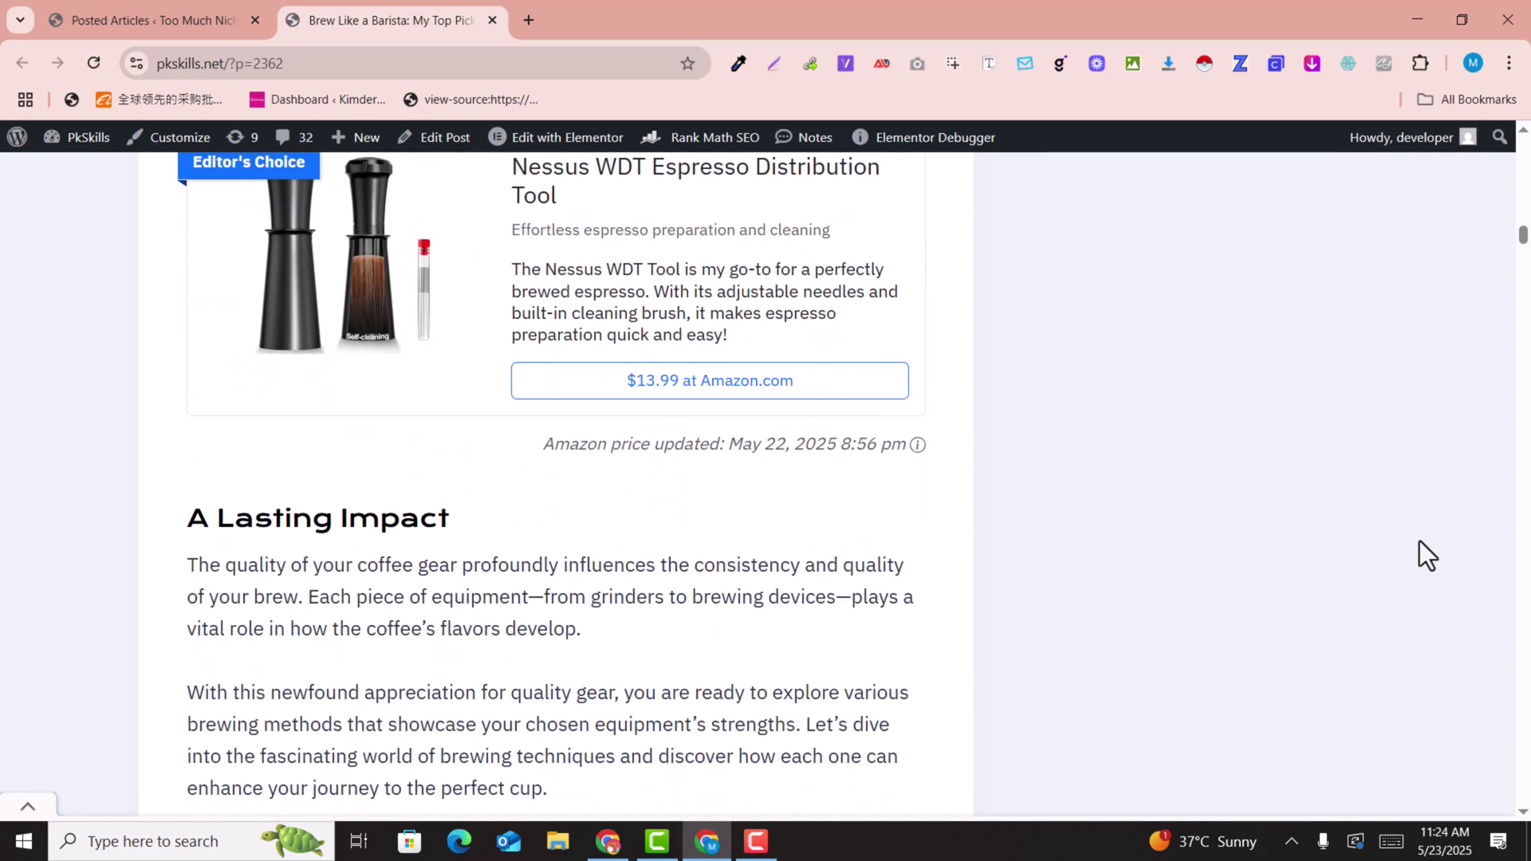
pyautogui.scroll(3, 1423, 550)
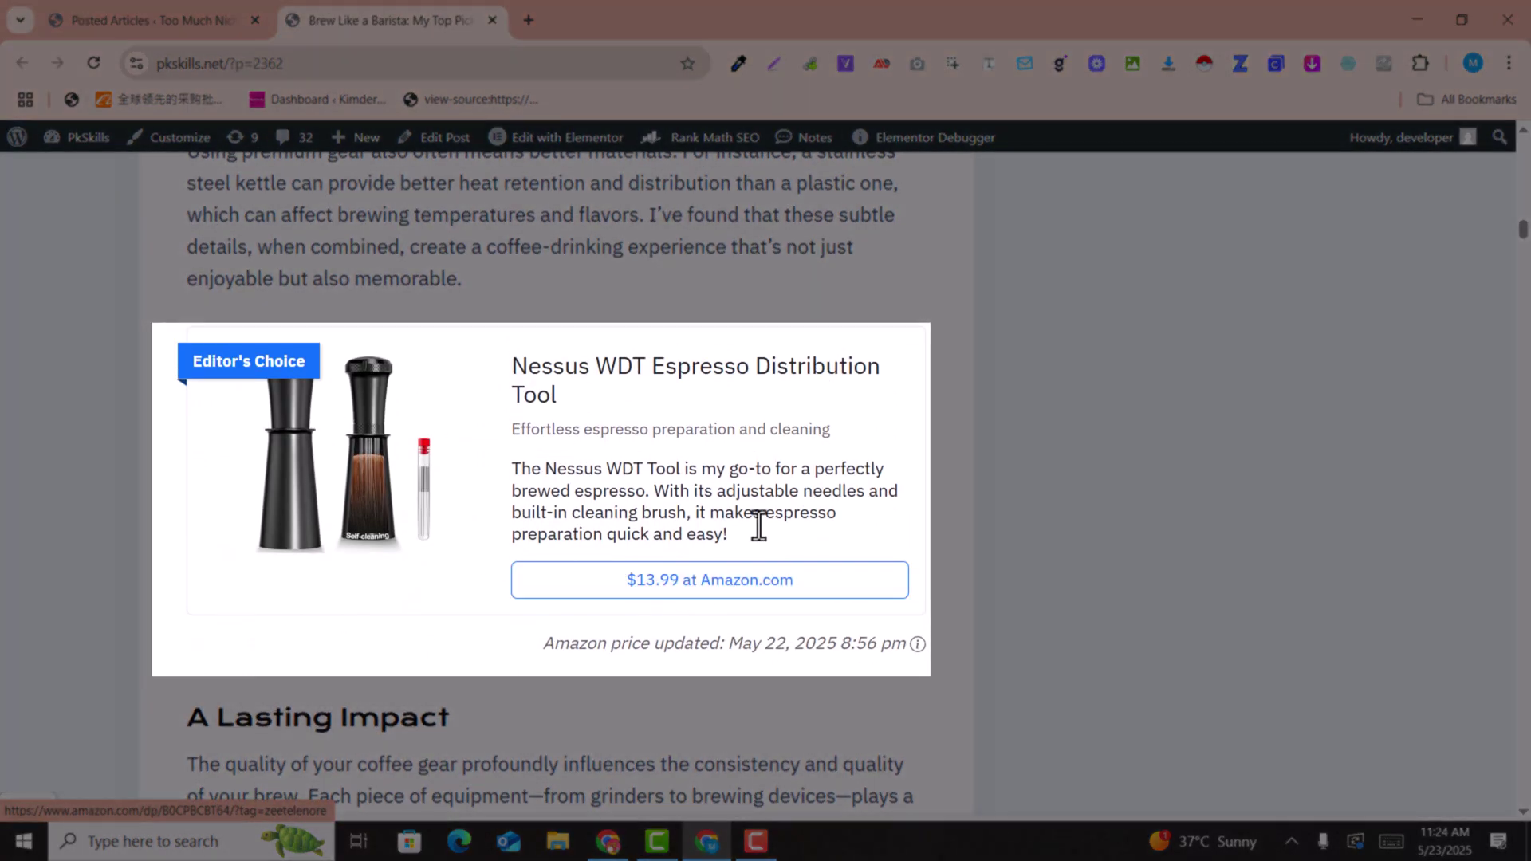
pyautogui.scroll(-7, 817, 513)
pyautogui.scroll(-9, 816, 512)
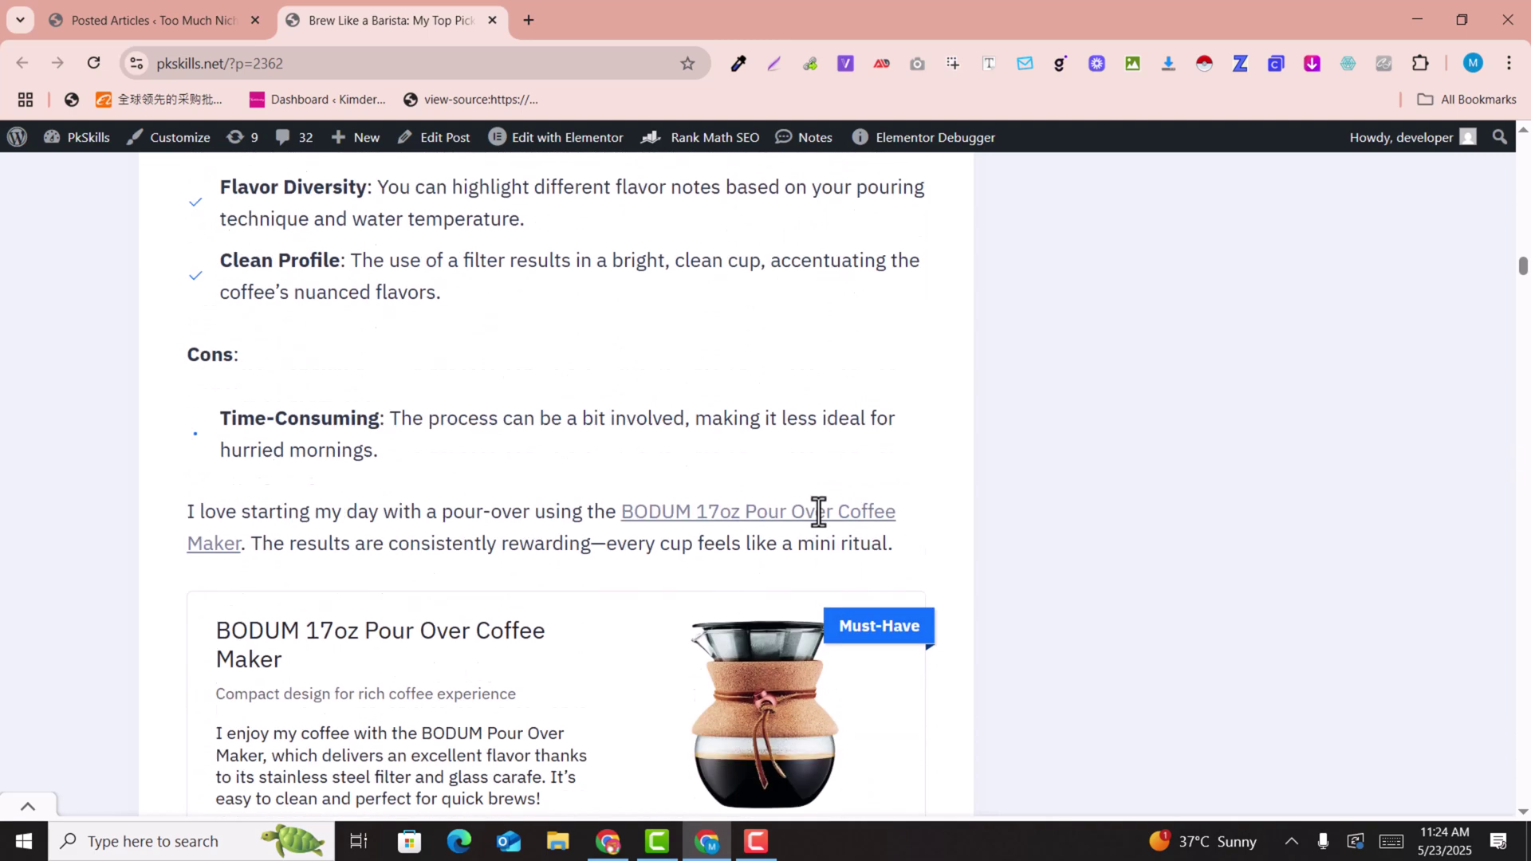
# - Examine the Pour-Over section's pros and cons, in-text product link and BODUM product box, continuing to the Accessories section
pyautogui.scroll(2, 797, 516)
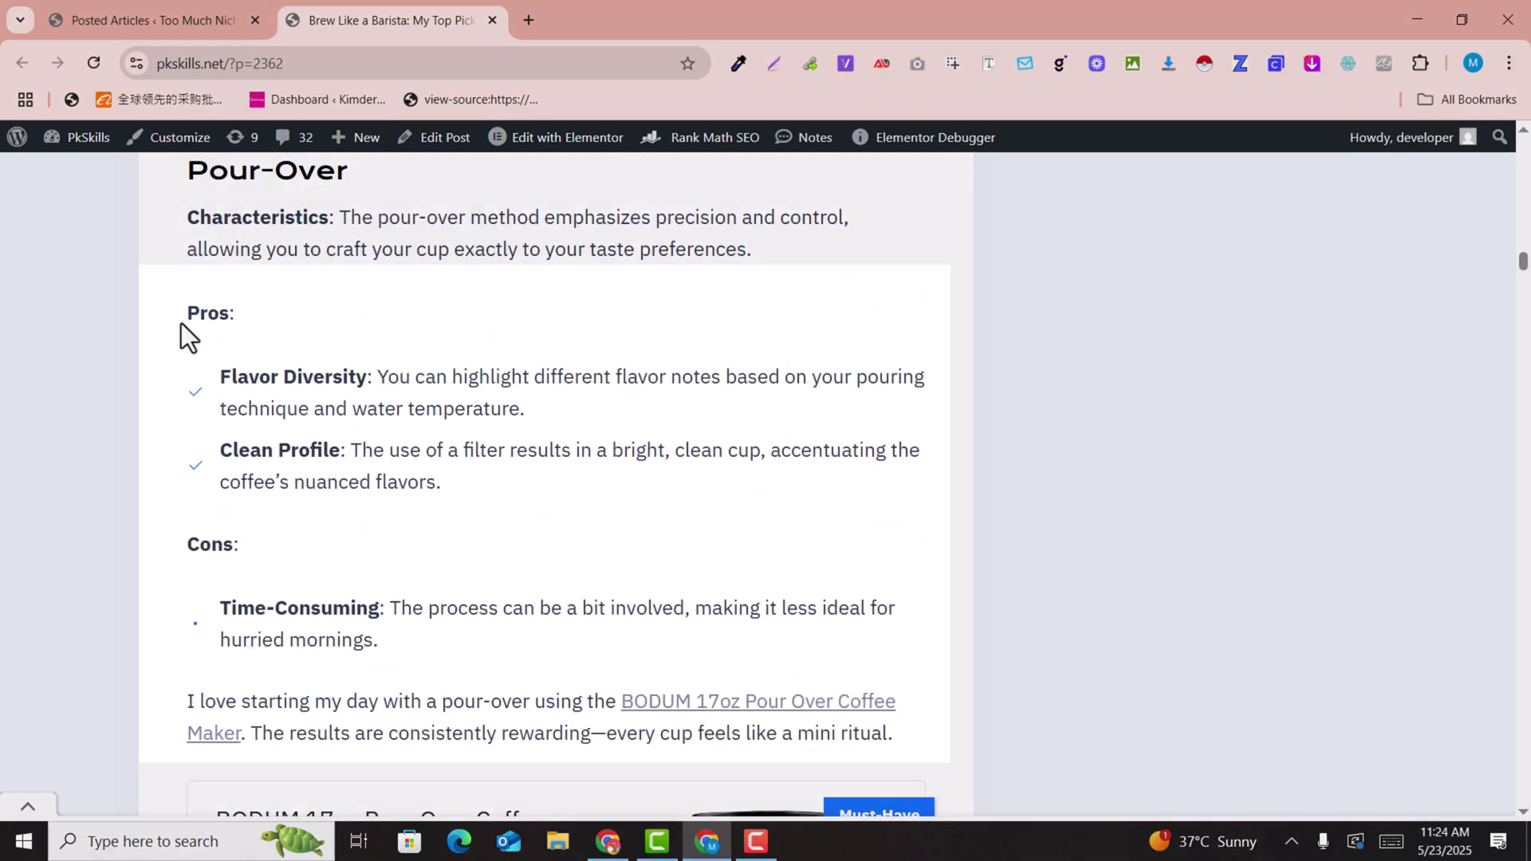
pyautogui.moveTo(180, 321); pyautogui.dragTo(239, 315)
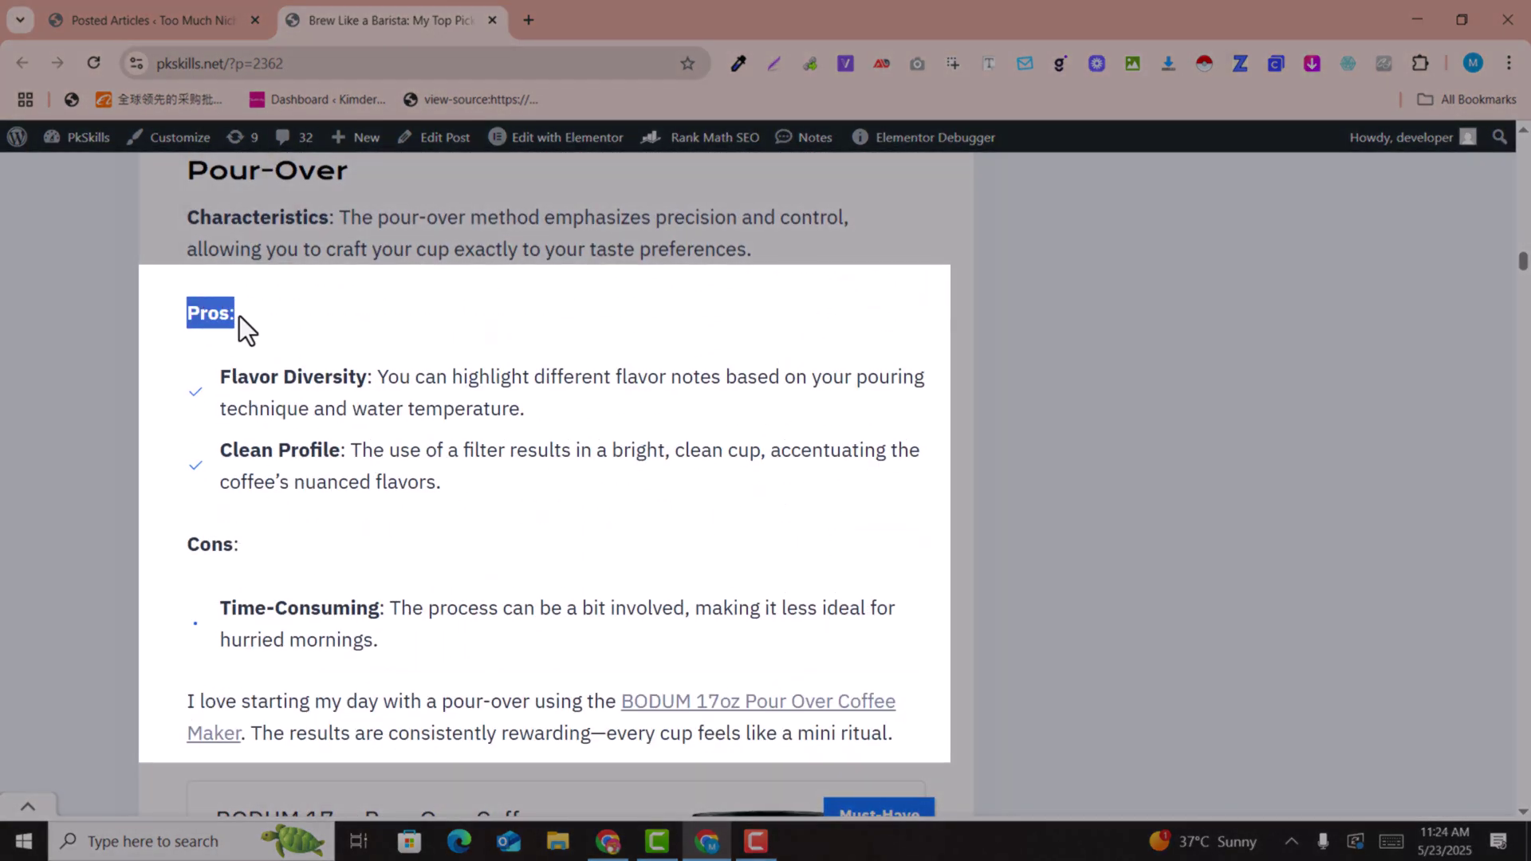
pyautogui.scroll(-4, 731, 474)
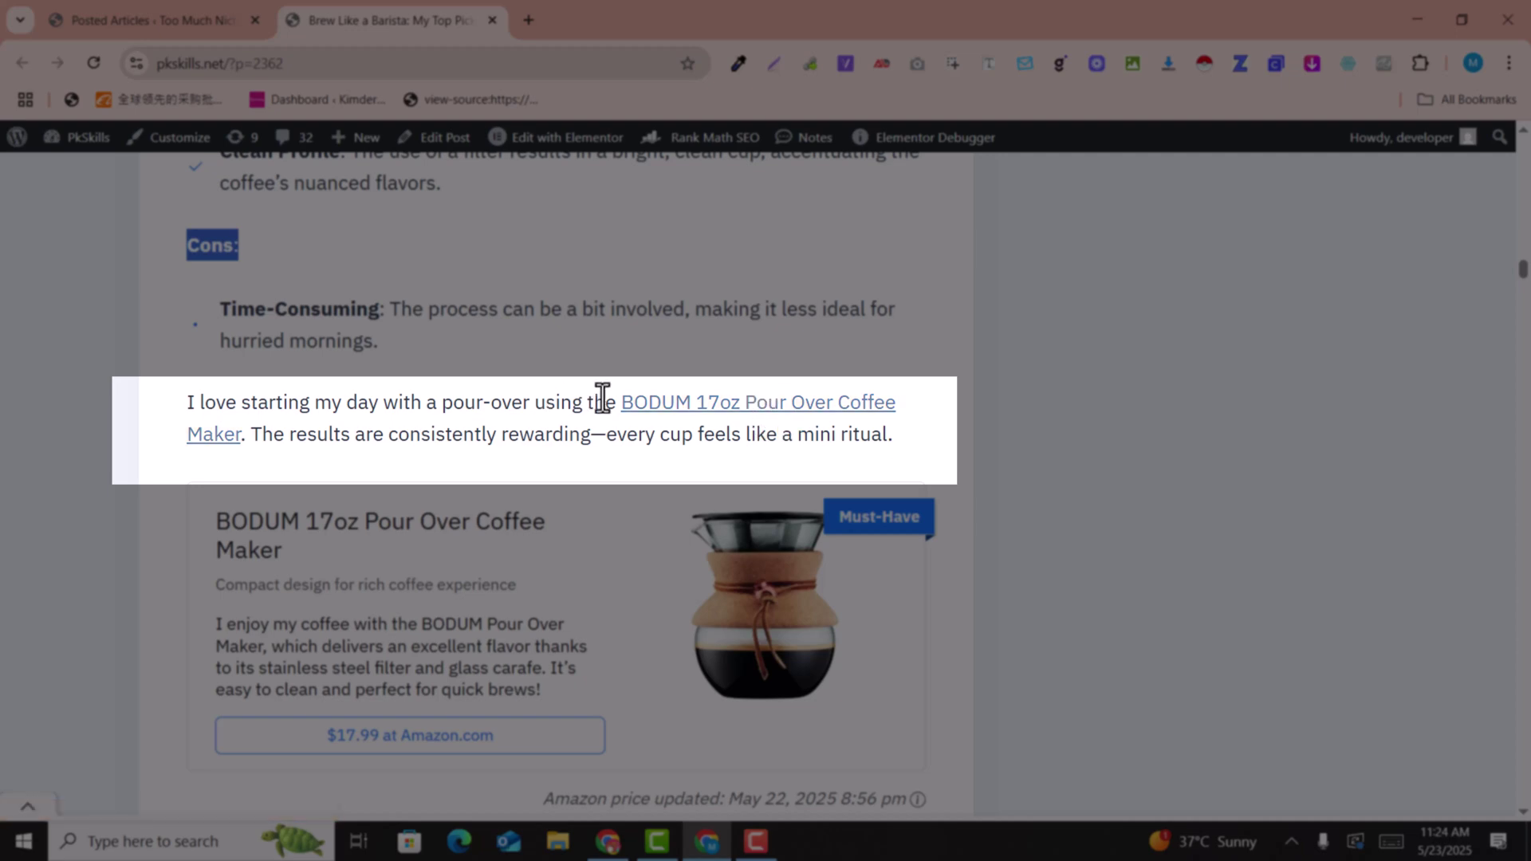
pyautogui.scroll(-3, 692, 408)
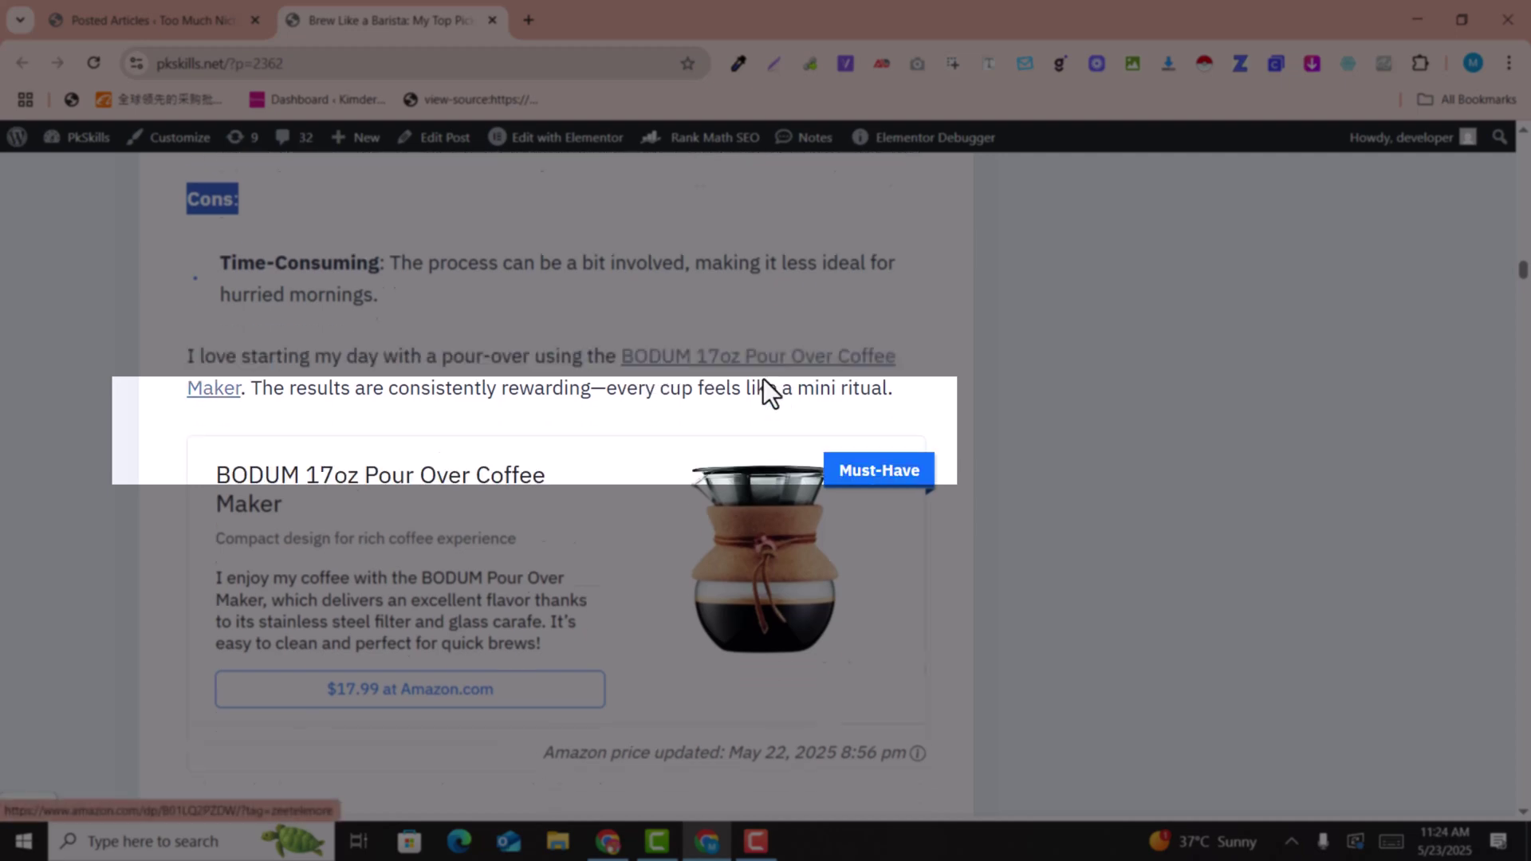
pyautogui.scroll(-8, 822, 486)
pyautogui.scroll(-20, 822, 478)
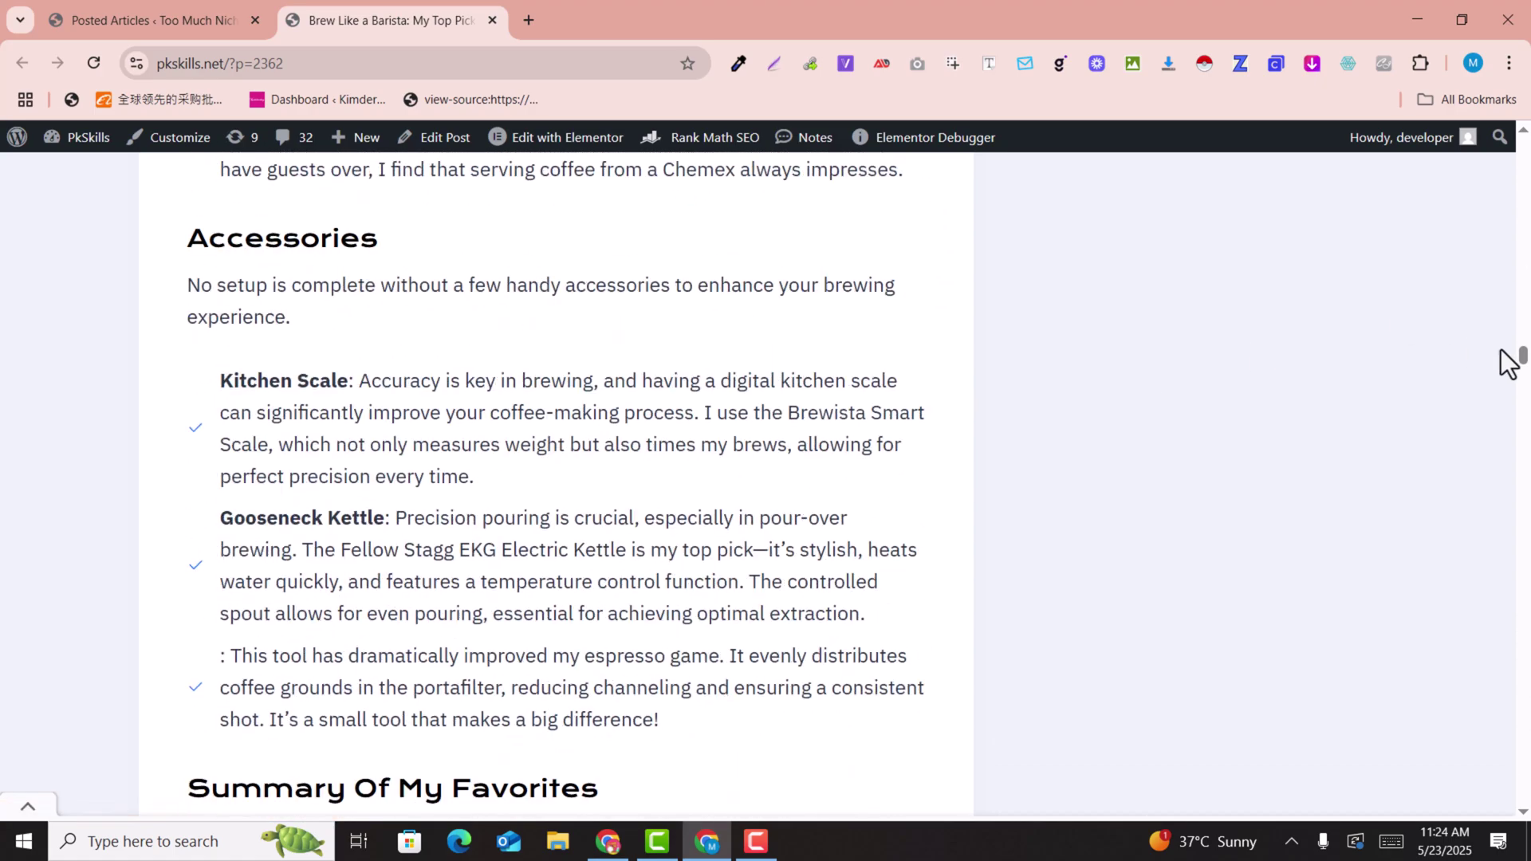
# - Examine the Gourmet Coffee Gift Set product box near the article's conclusion and the "Summary Of My Favorites" table
pyautogui.moveTo(1526, 366); pyautogui.dragTo(1525, 522)
pyautogui.scroll(3, 798, 327)
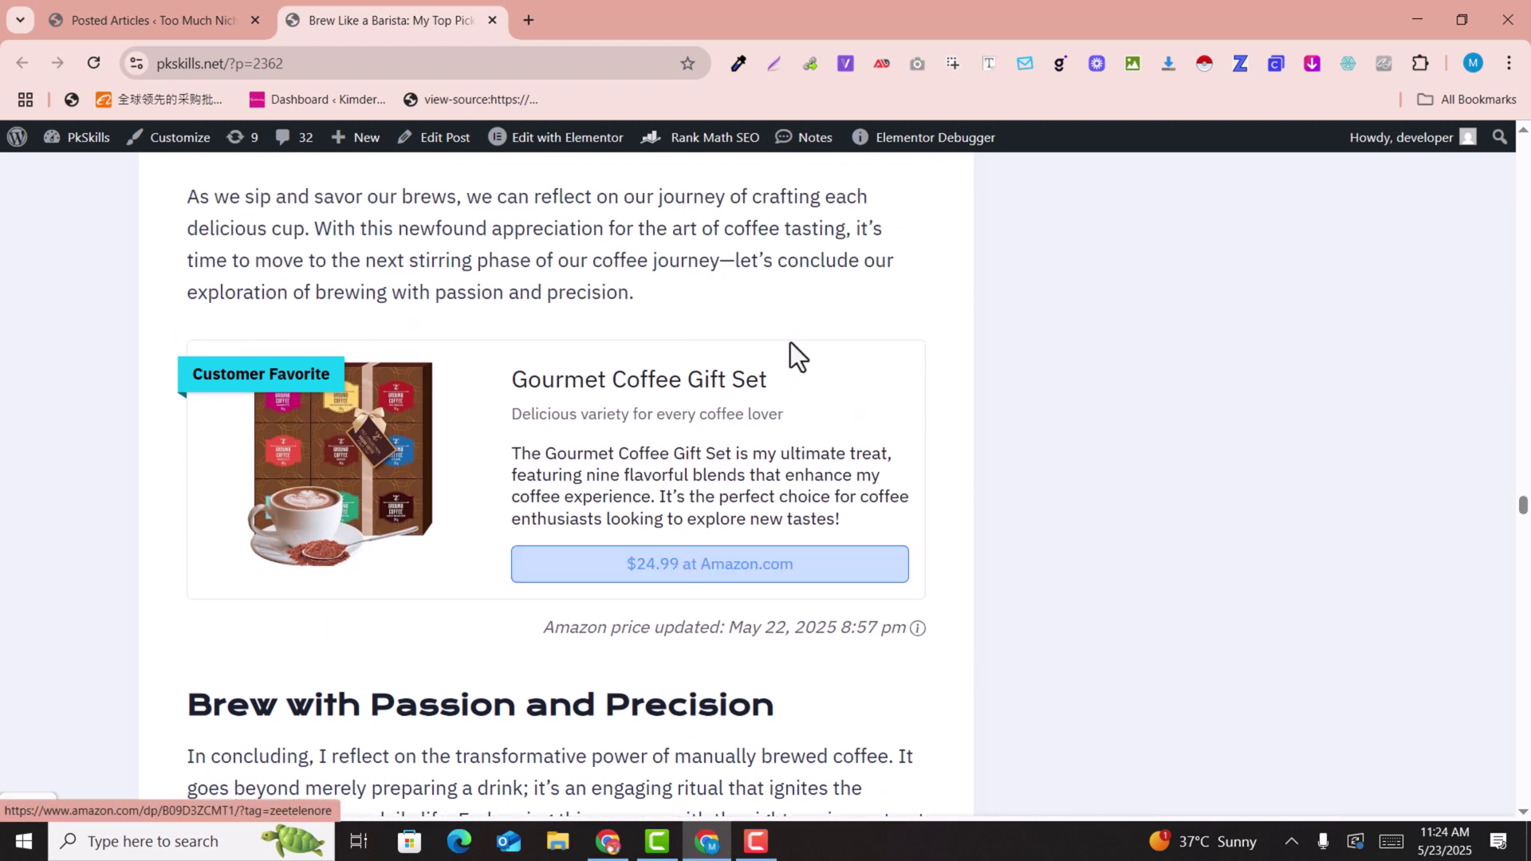
pyautogui.scroll(10, 417, 448)
pyautogui.scroll(20, 418, 445)
pyautogui.scroll(20, 418, 445)
pyautogui.scroll(-2, 417, 445)
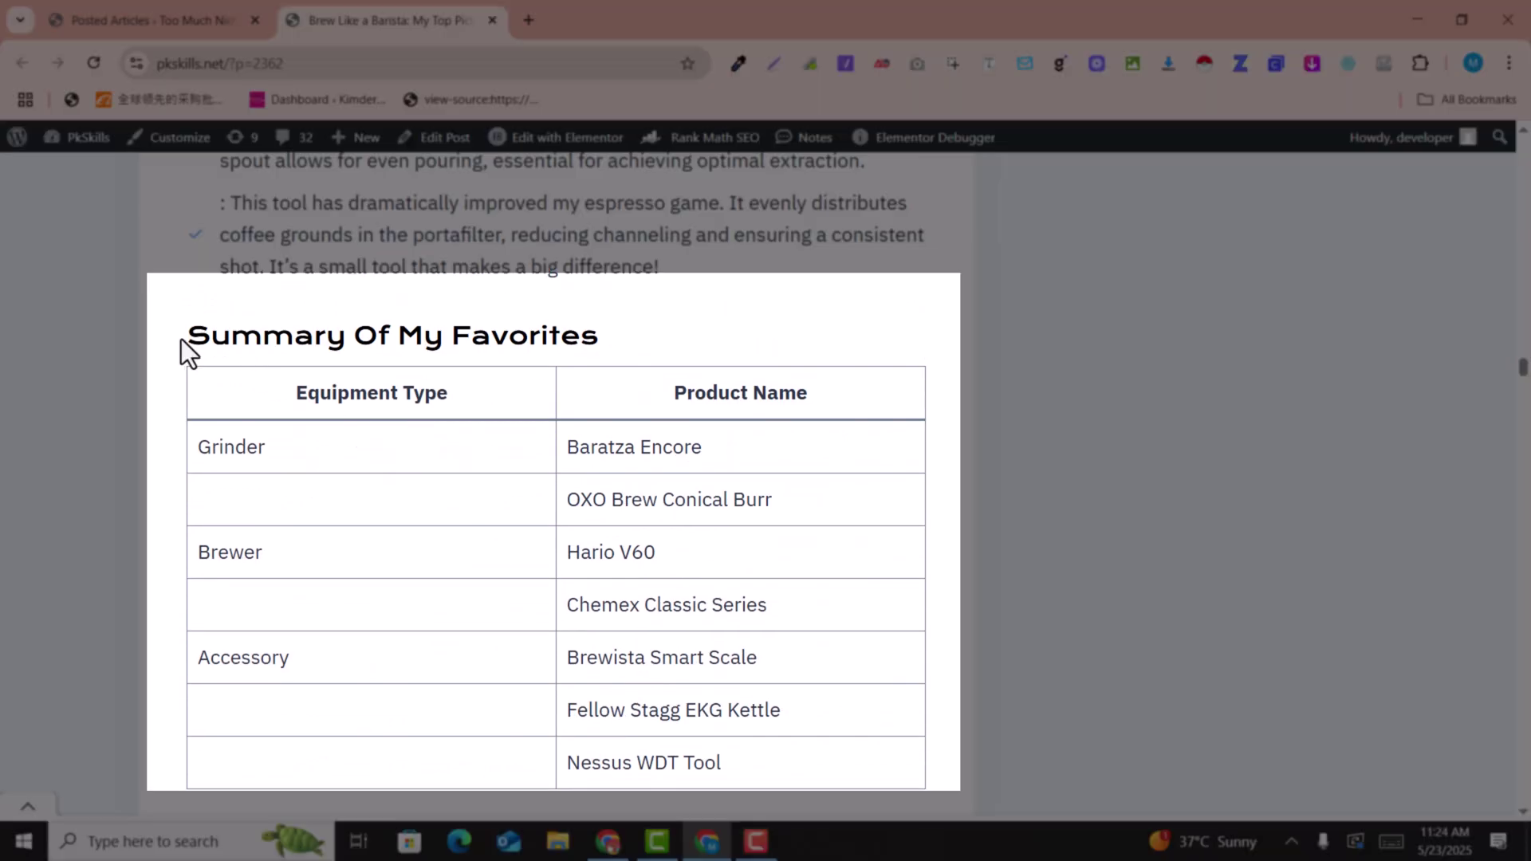
pyautogui.moveTo(181, 336); pyautogui.dragTo(628, 335)
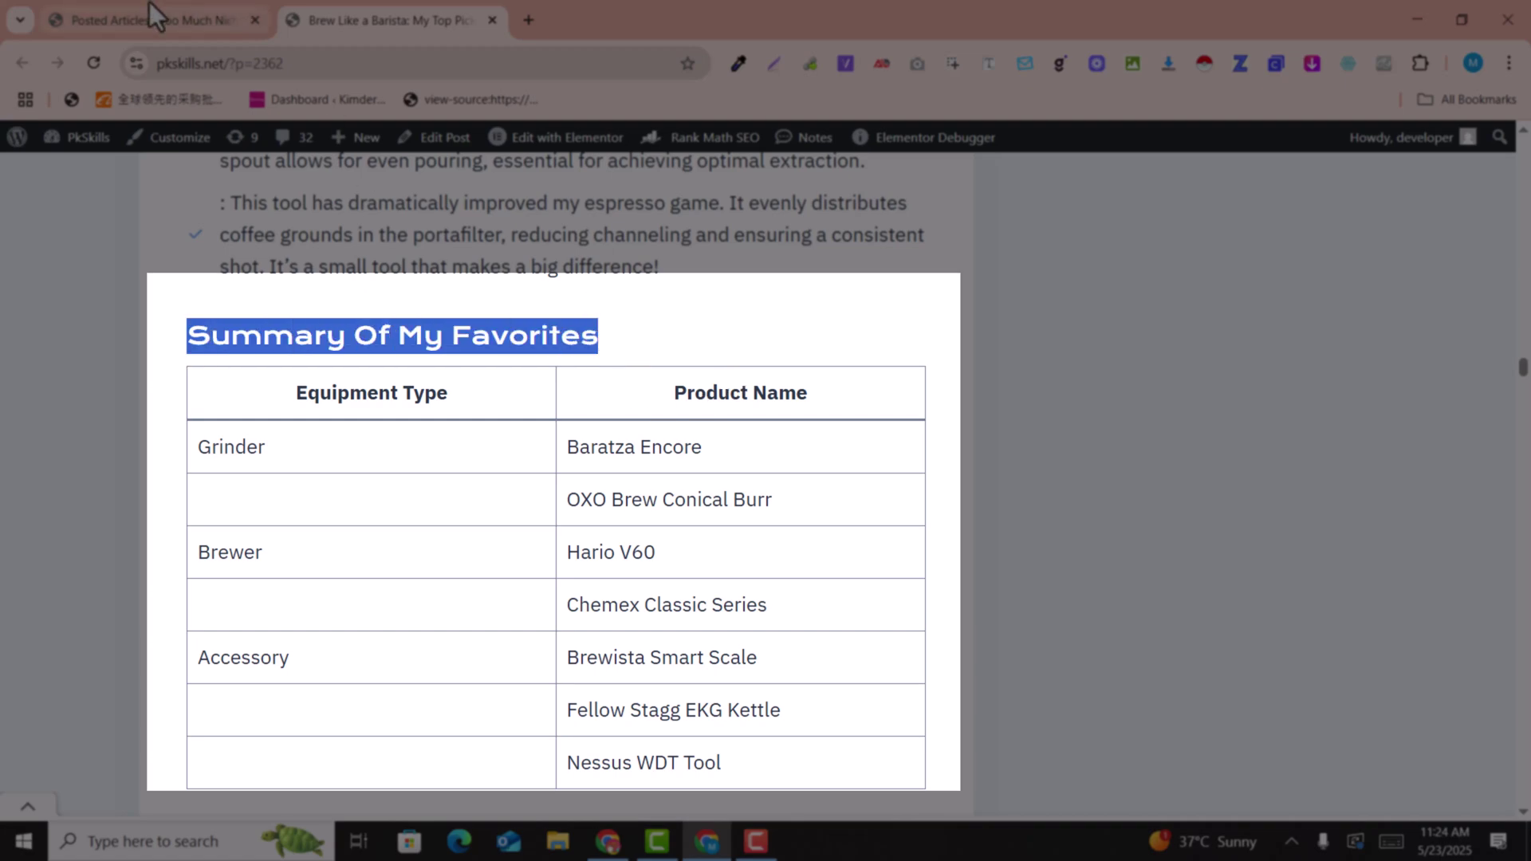
pyautogui.scroll(15, 643, 434)
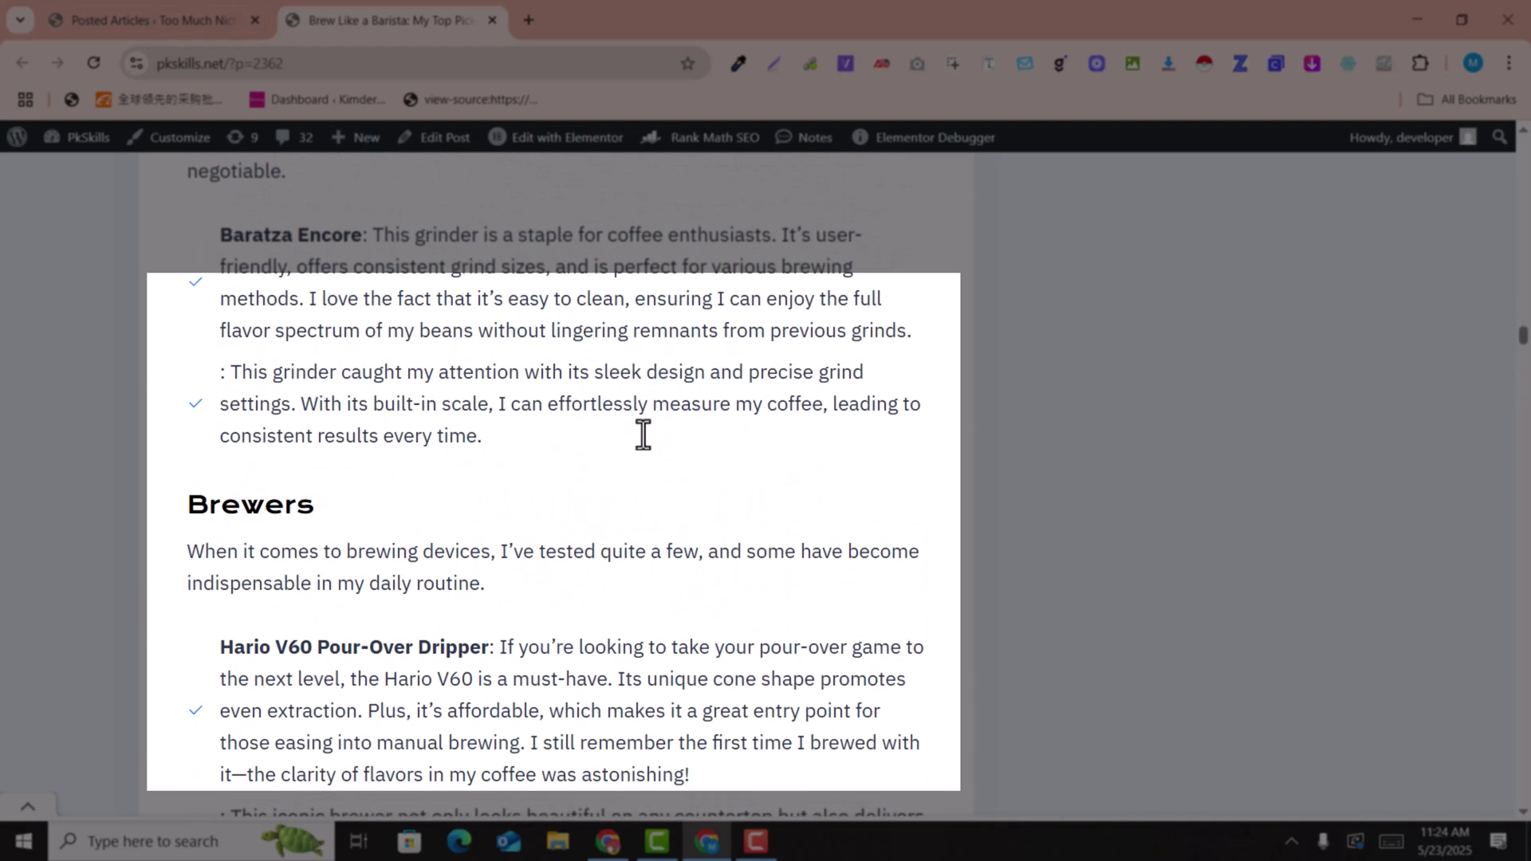
pyautogui.scroll(14, 644, 433)
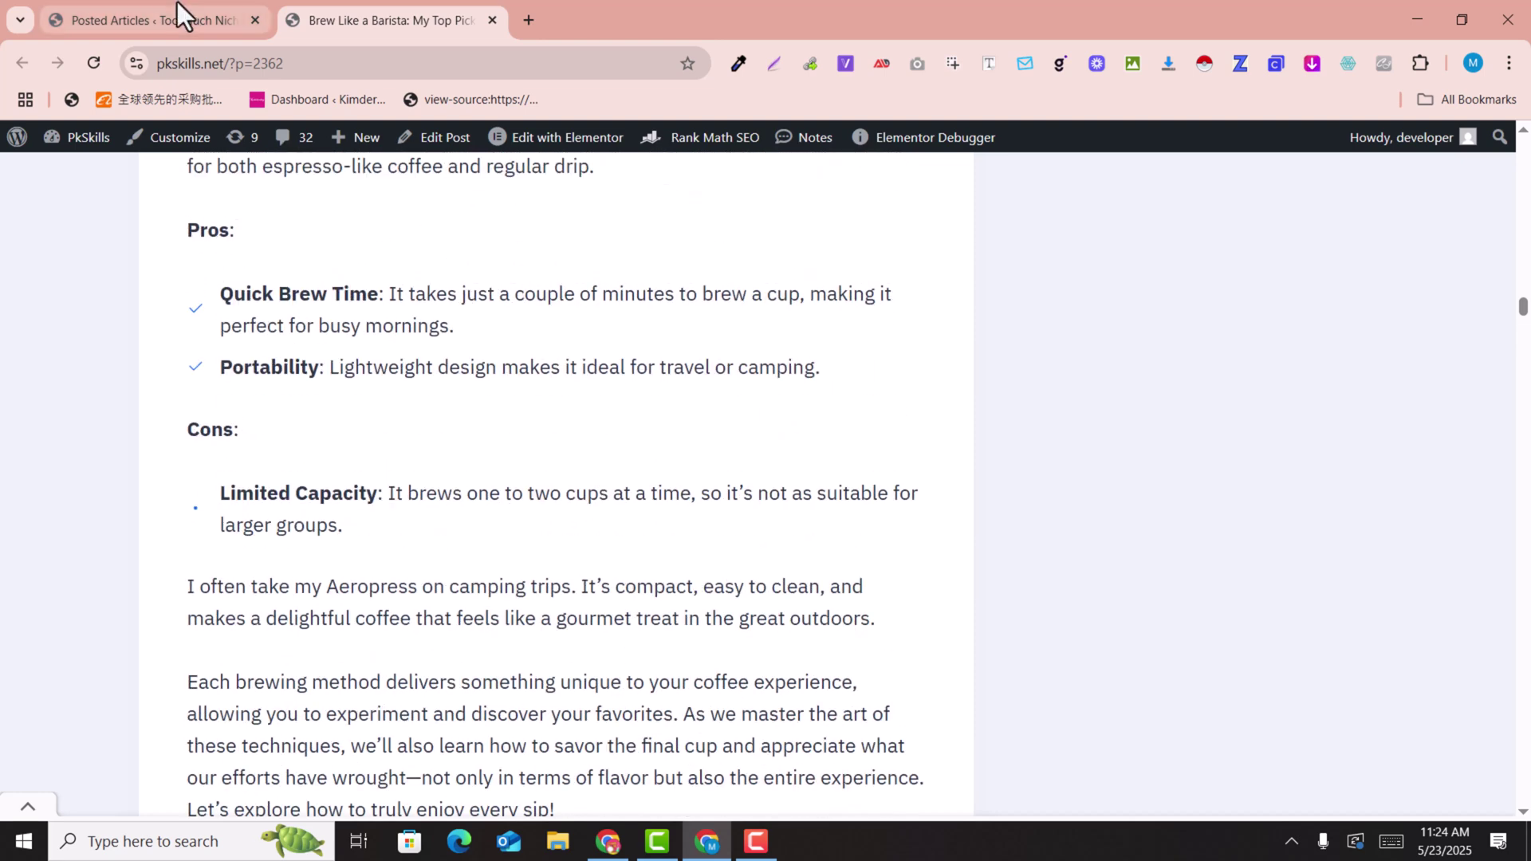
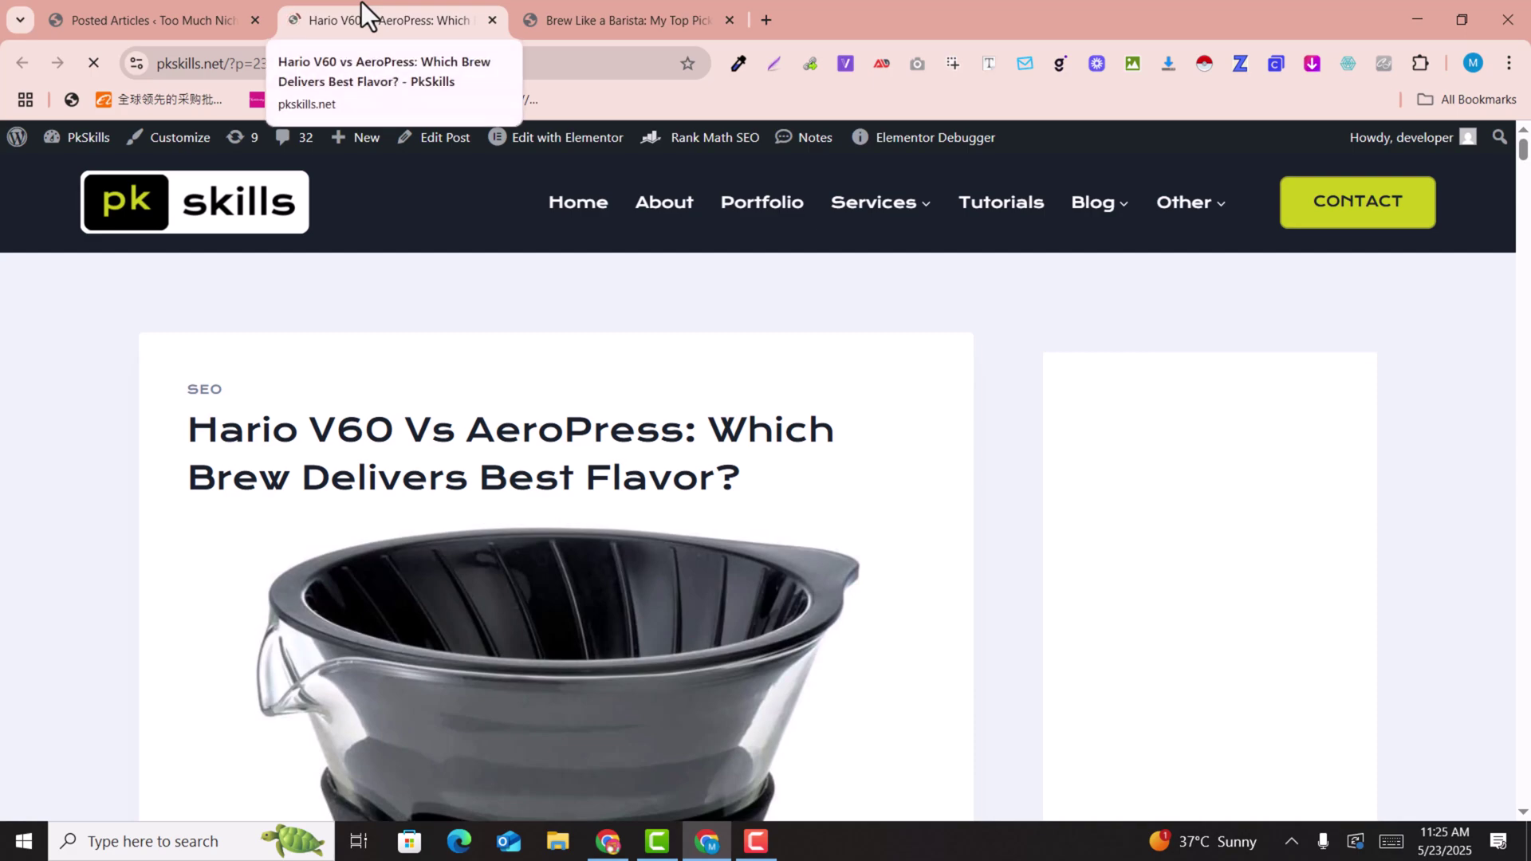
# - Examine the title, introduction and side-by-side product columns of the Hario V60 vs AeroPress comparison article
pyautogui.scroll(-5, 534, 356)
pyautogui.scroll(3, 534, 356)
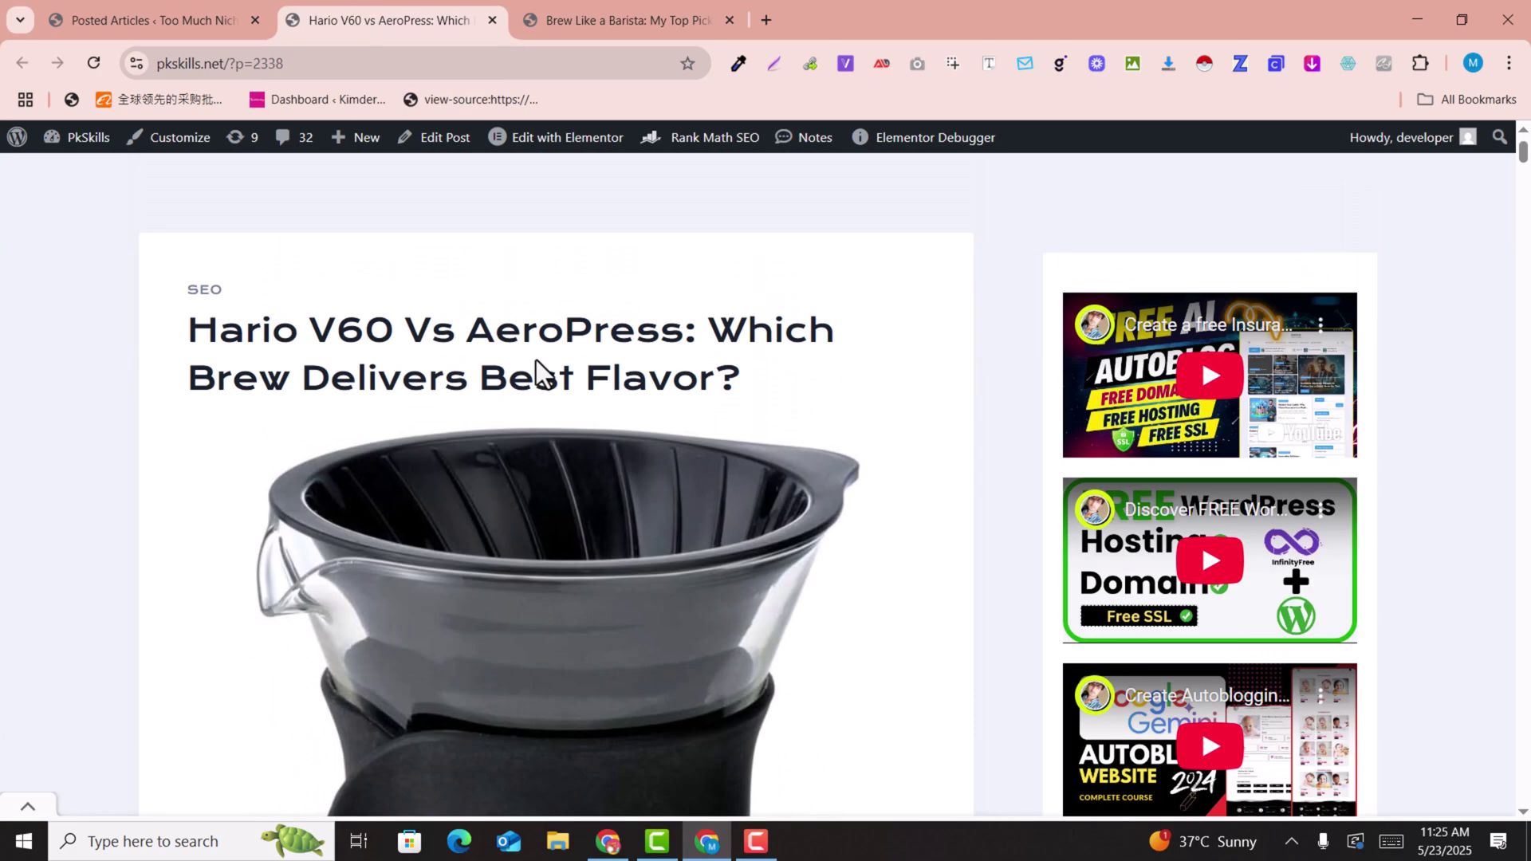
pyautogui.scroll(-15, 535, 360)
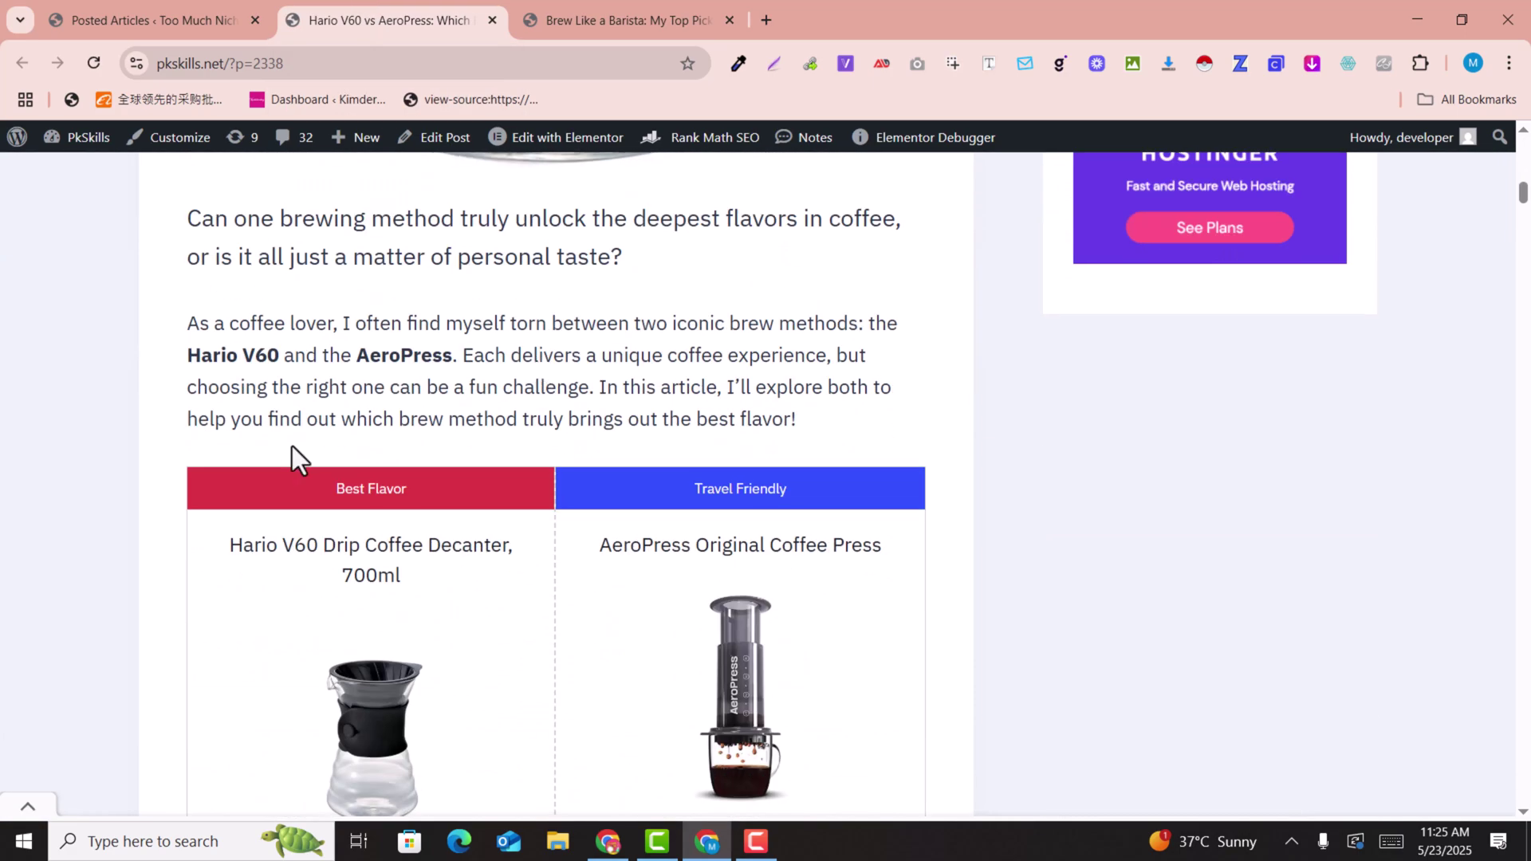
pyautogui.scroll(-2, 246, 310)
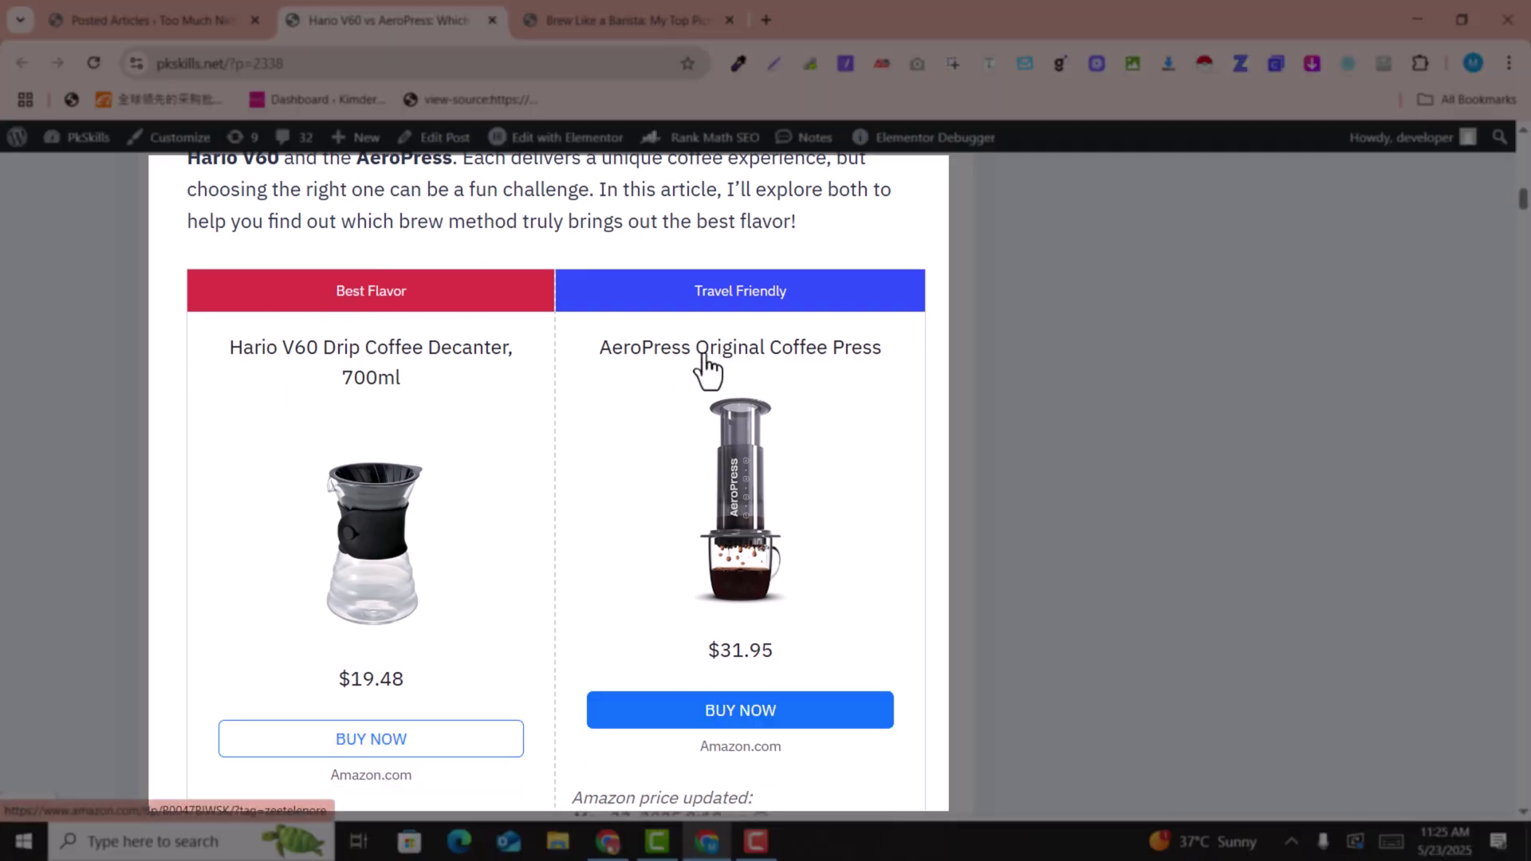
pyautogui.scroll(10, 692, 359)
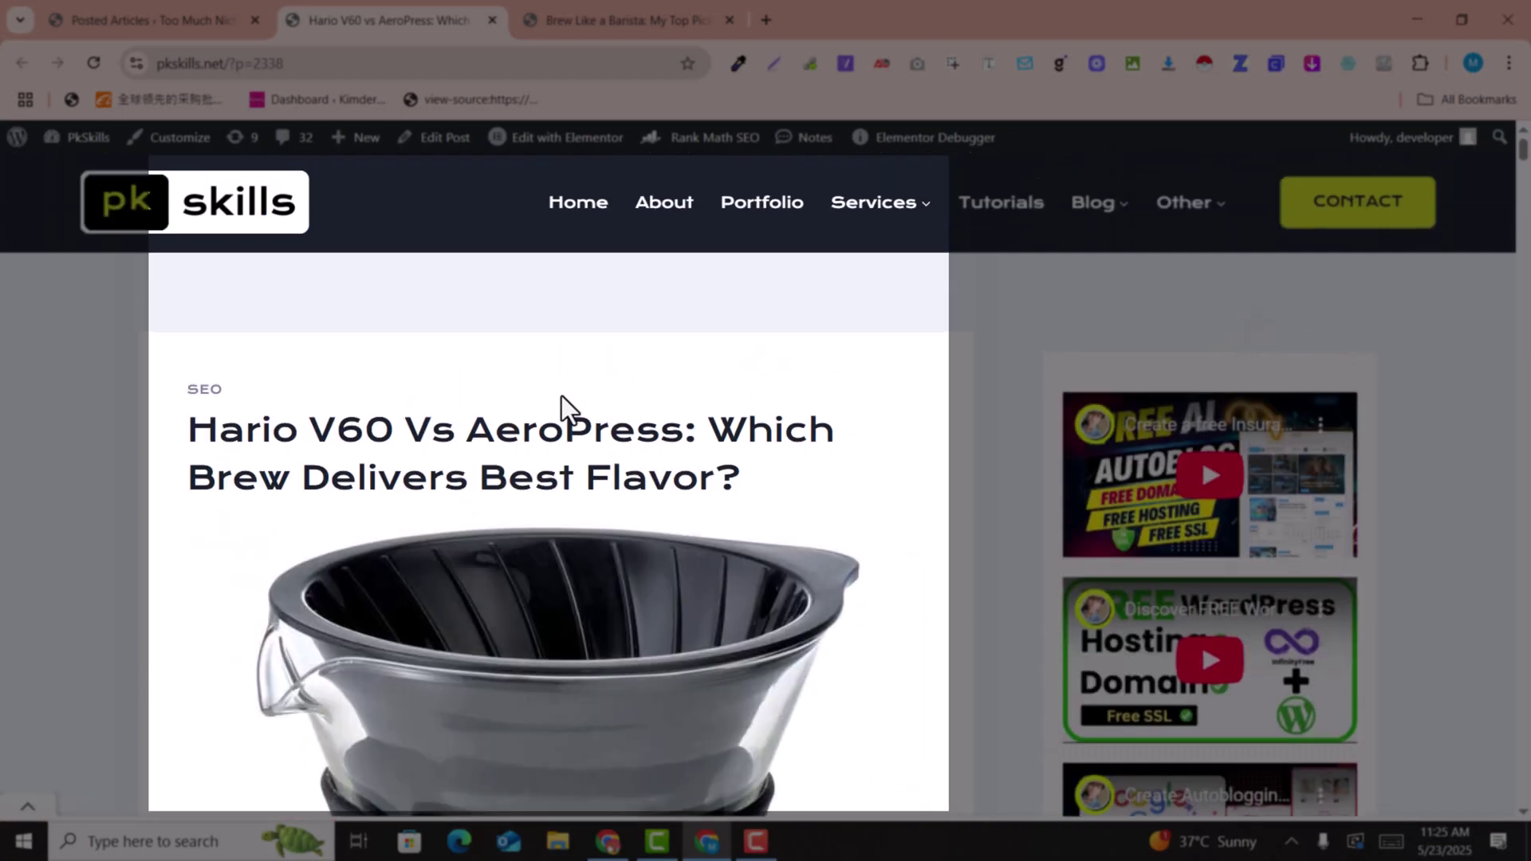
pyautogui.scroll(-10, 988, 439)
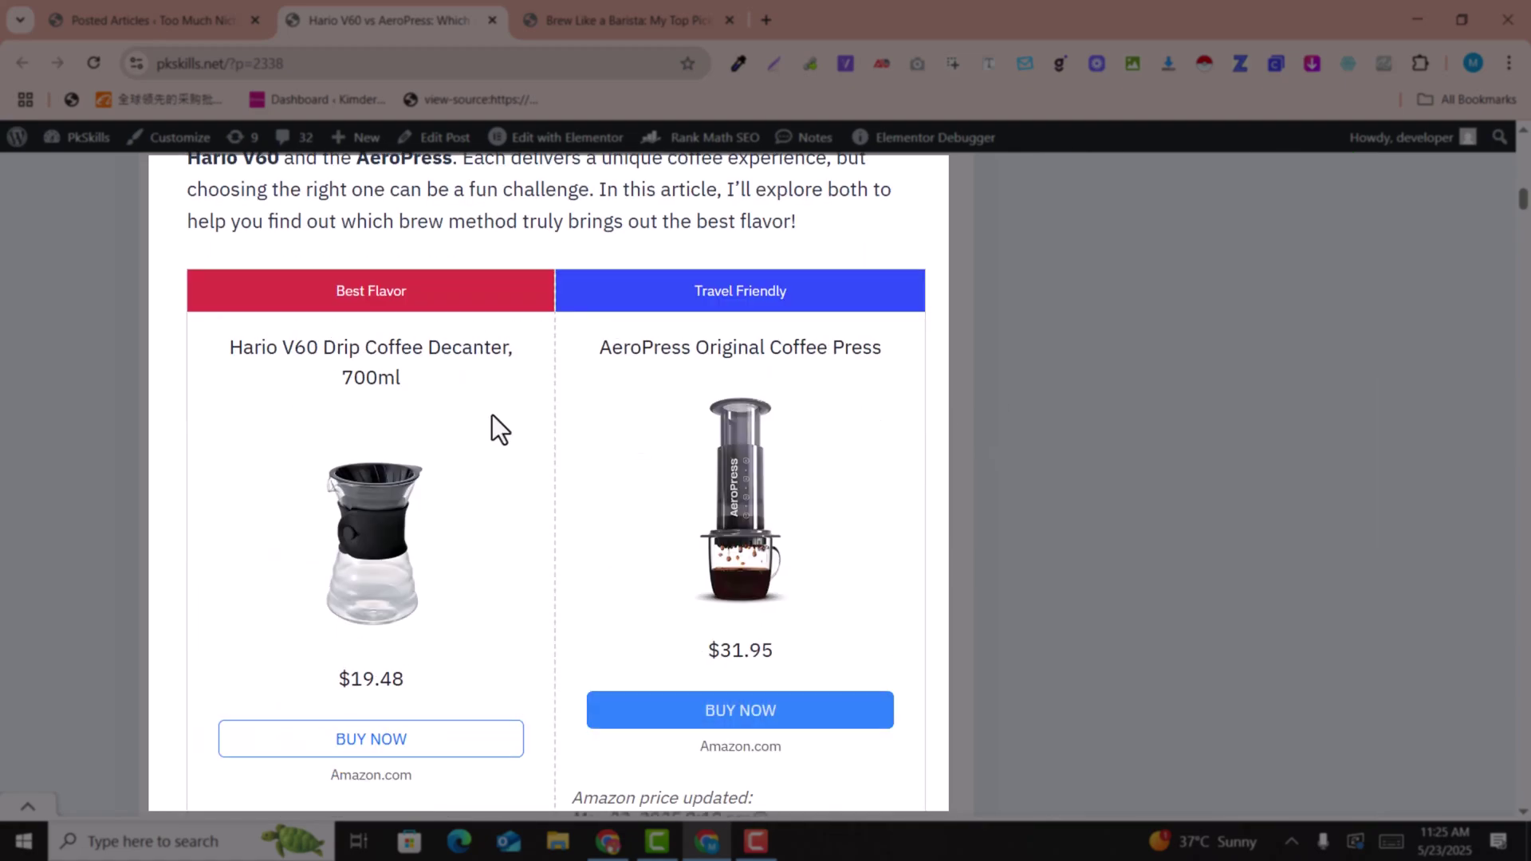
pyautogui.scroll(-2, 263, 338)
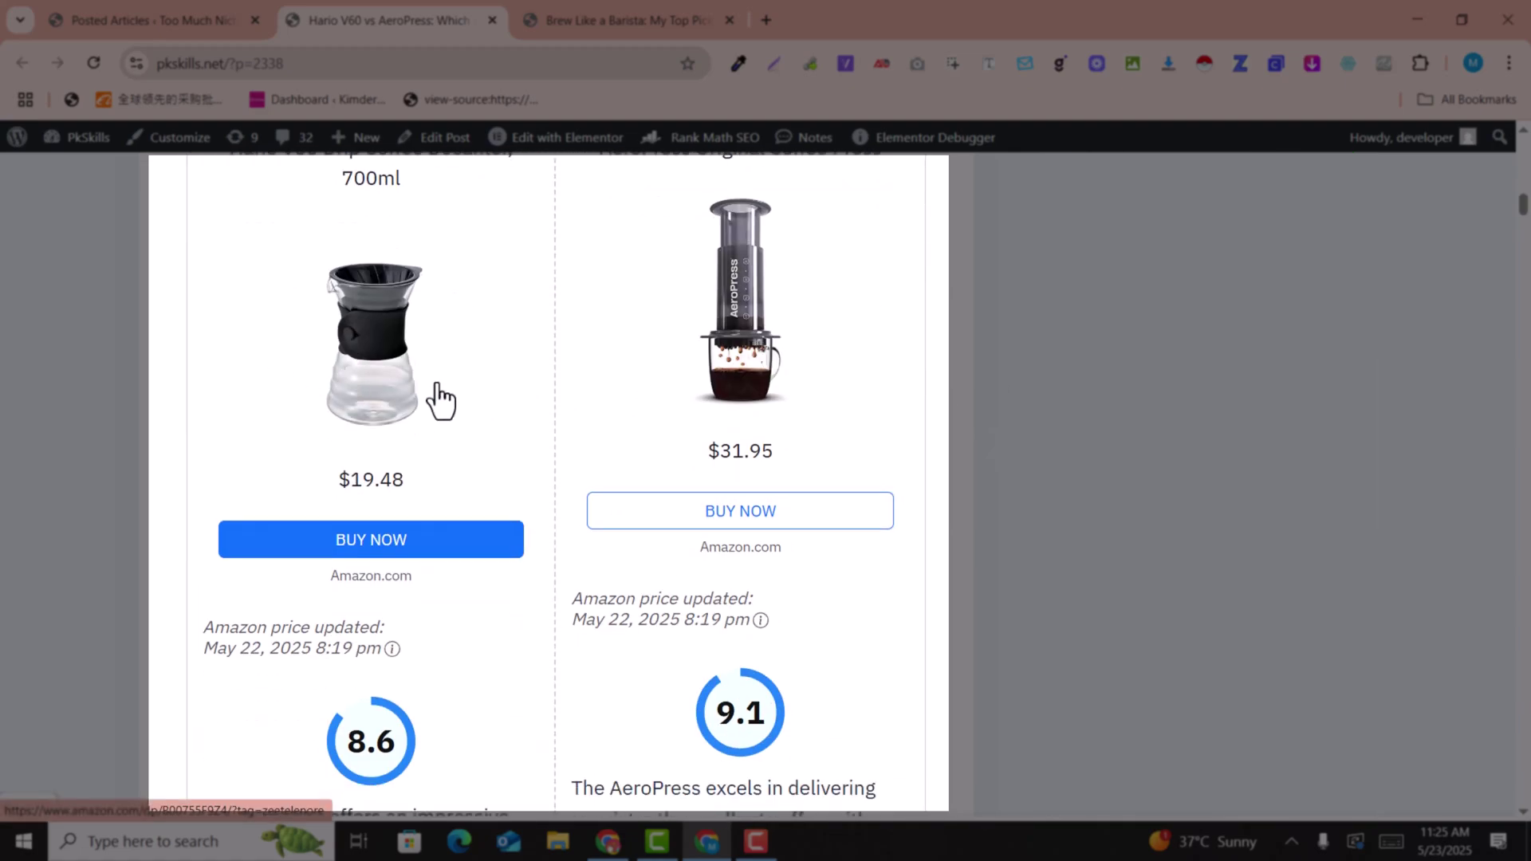
# - Review the comparison table's overall scores, feature ratings, flavor benefits and brew limitations for both coffee makers
pyautogui.scroll(-5, 307, 366)
pyautogui.scroll(3, 327, 382)
pyautogui.scroll(-1, 348, 367)
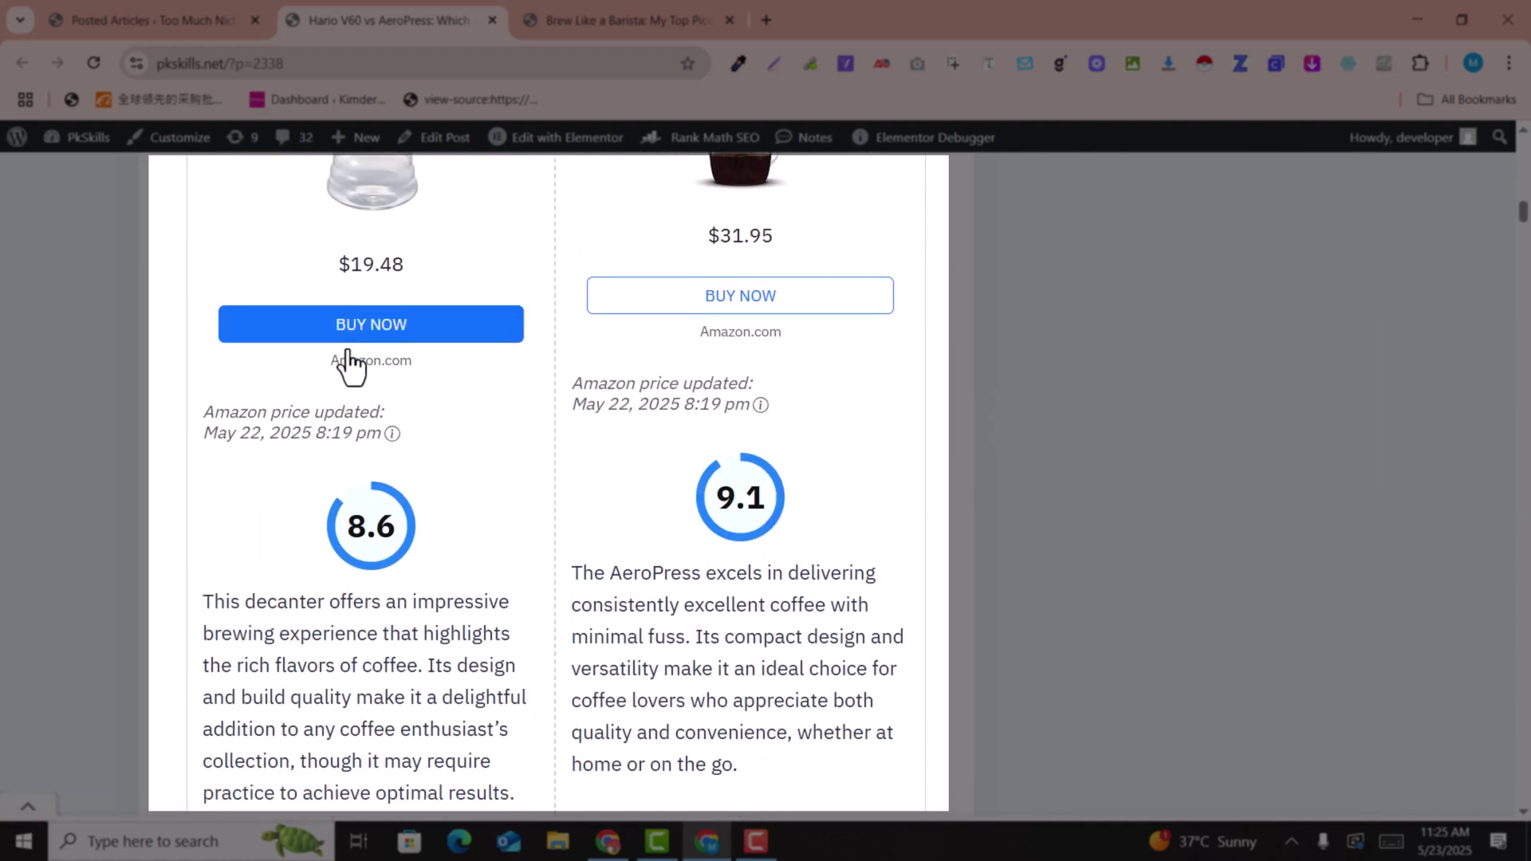
pyautogui.scroll(-7, 909, 318)
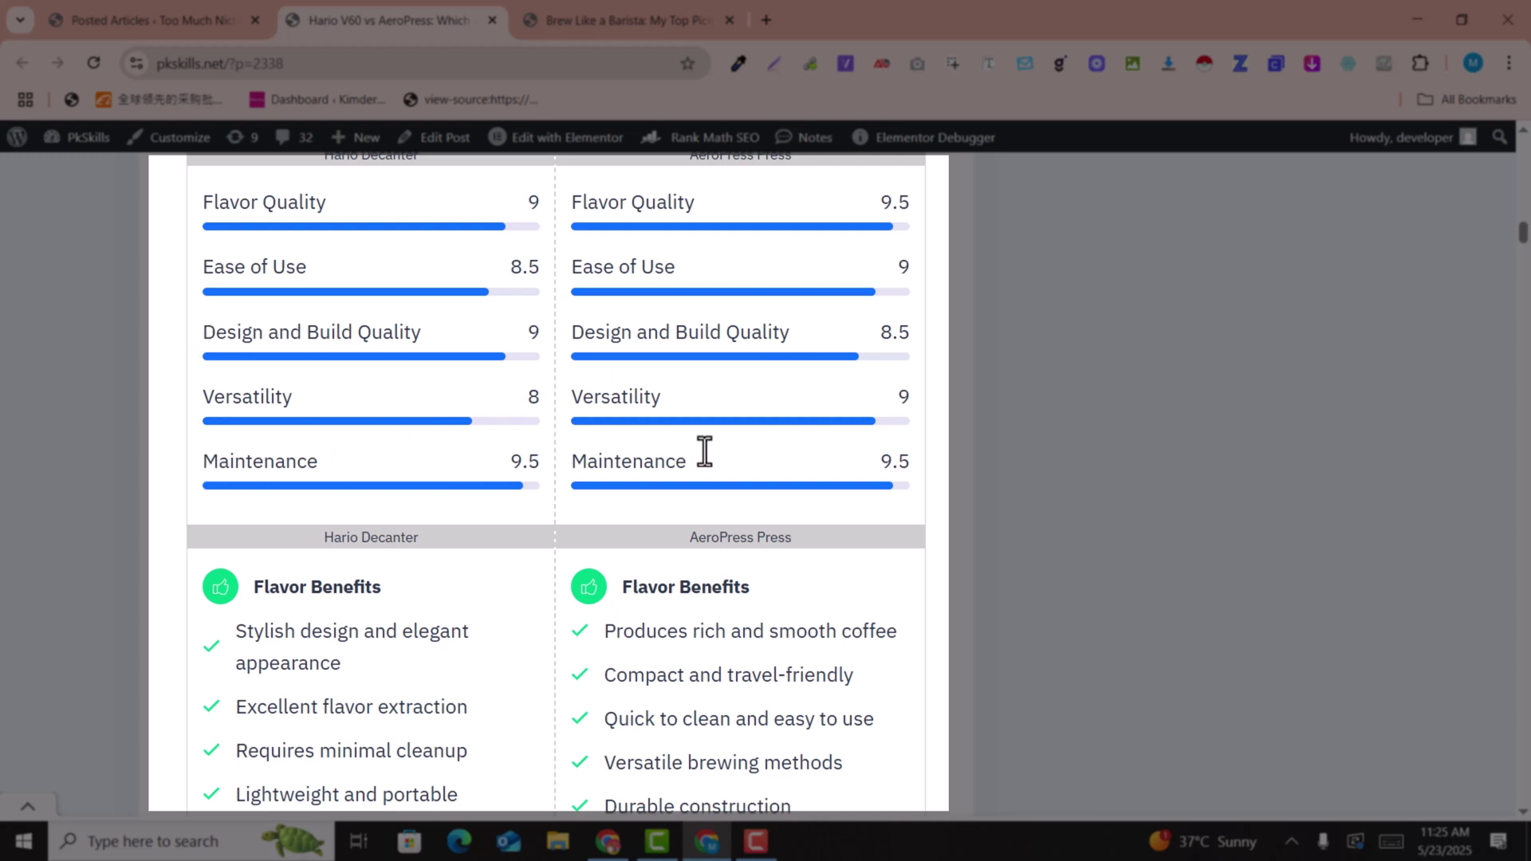
pyautogui.scroll(-3, 704, 451)
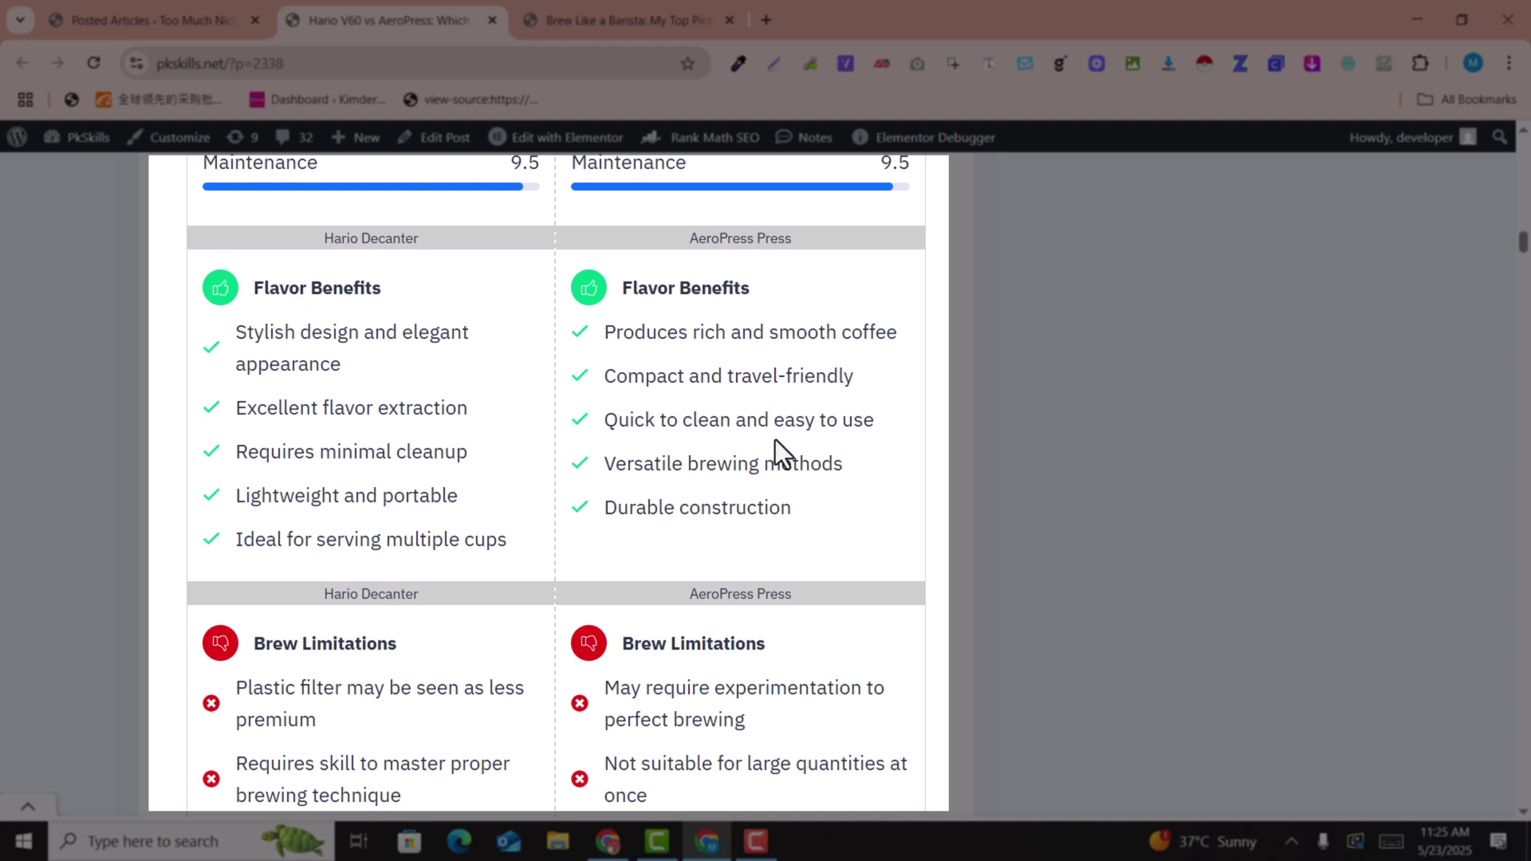
pyautogui.scroll(-2, 774, 440)
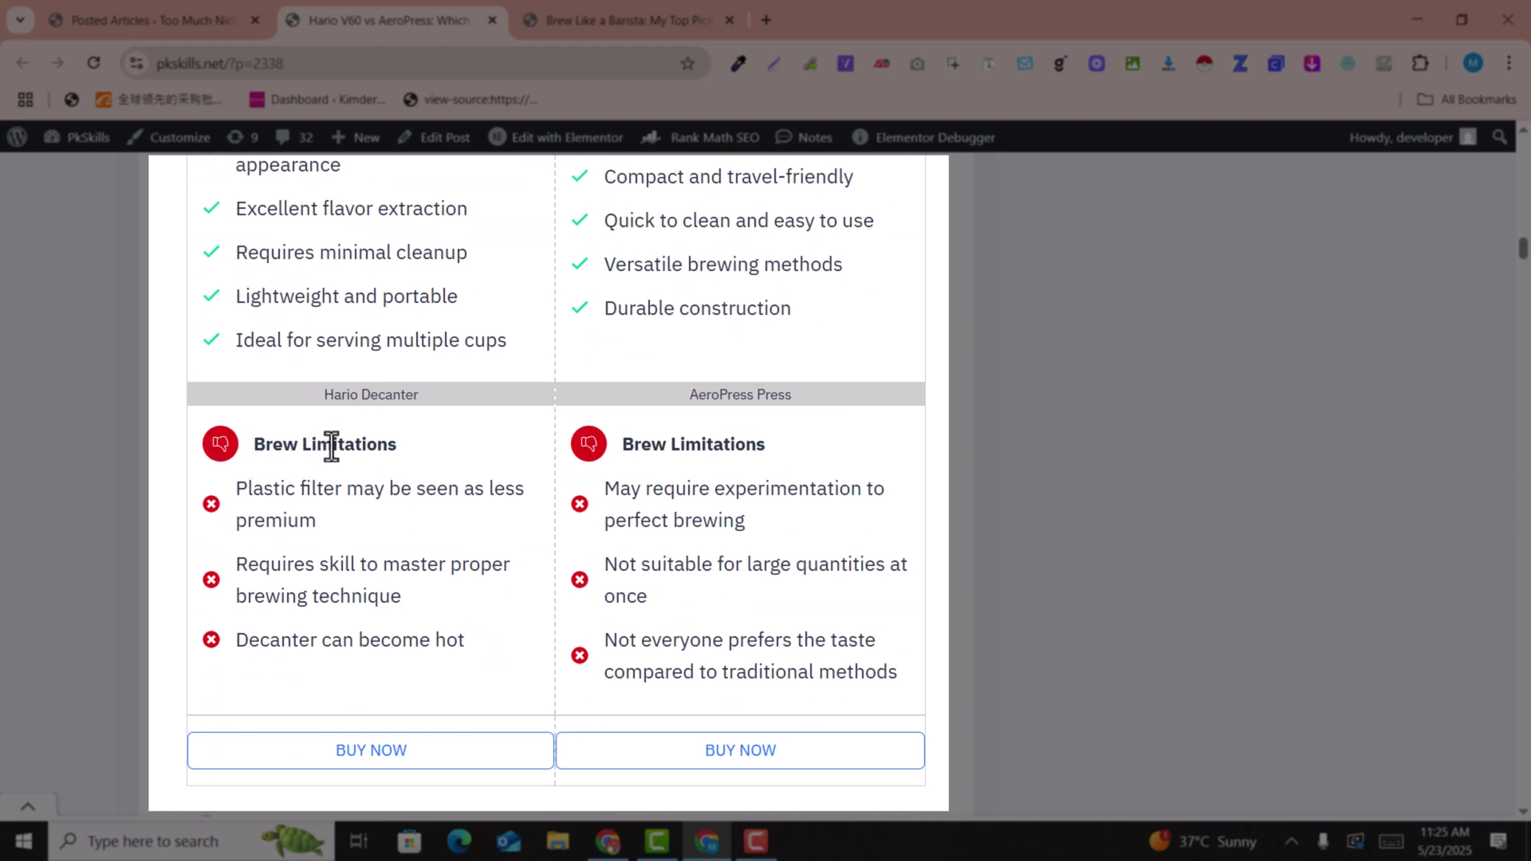
pyautogui.scroll(-3, 811, 532)
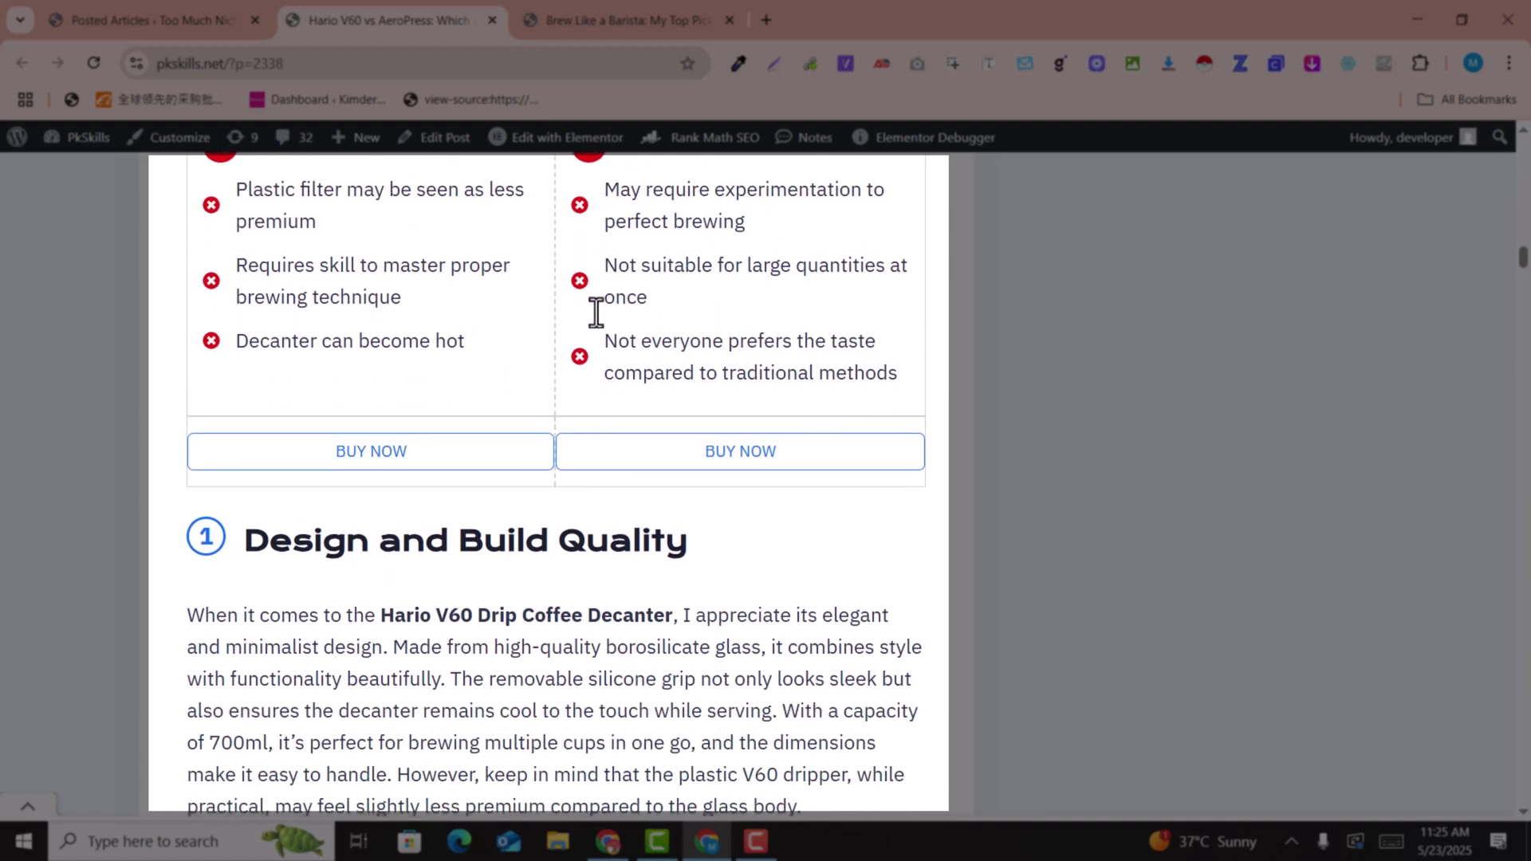
# - Re-examine the comparison table's feature ratings, flavor benefits, brew limitations and purchase buttons for both coffee makers
pyautogui.scroll(12, 223, 336)
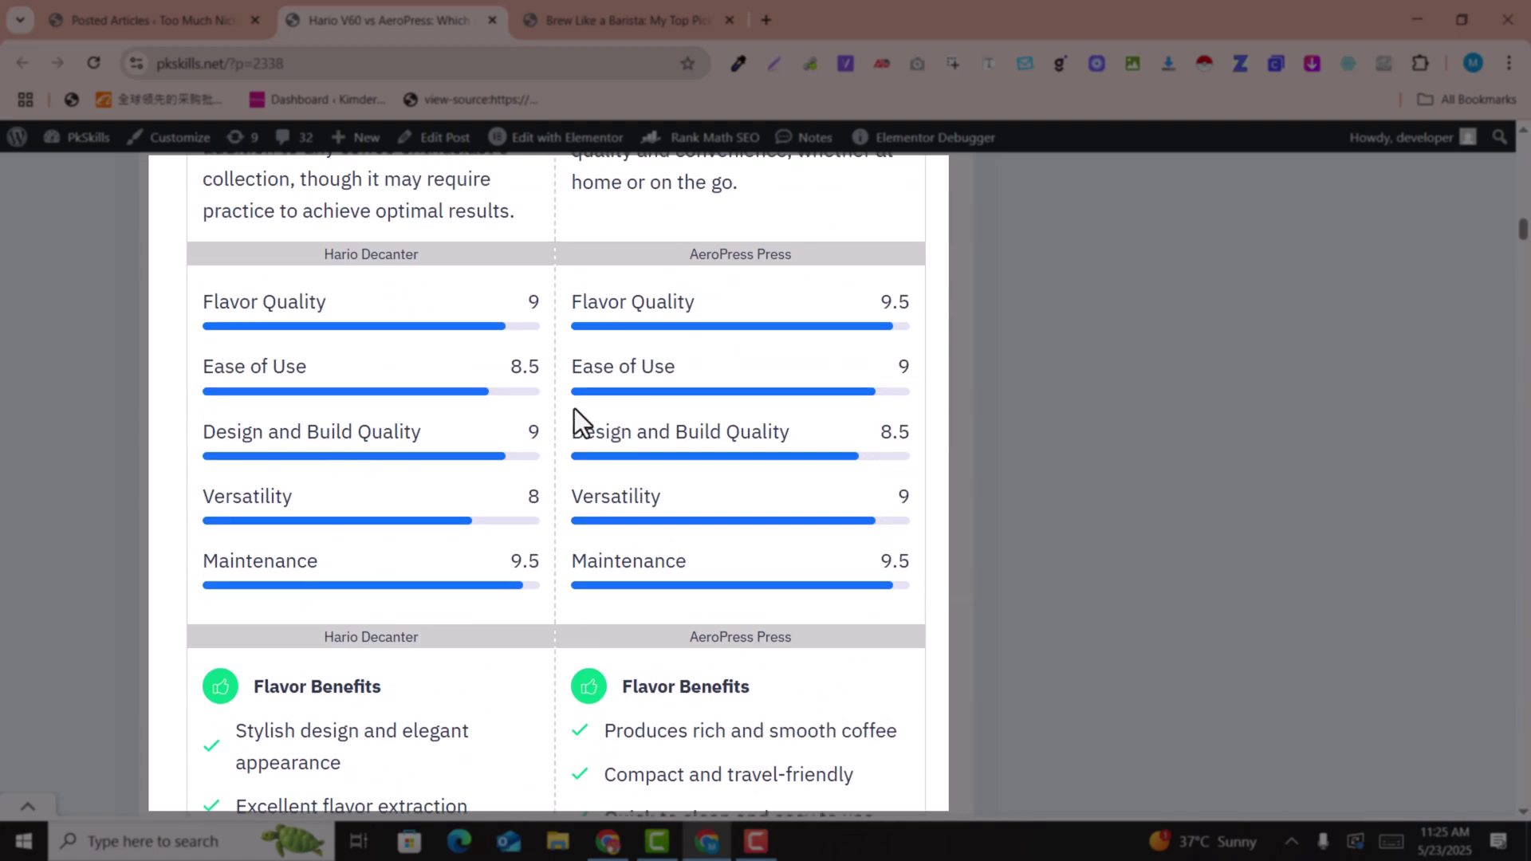
pyautogui.scroll(-8, 358, 348)
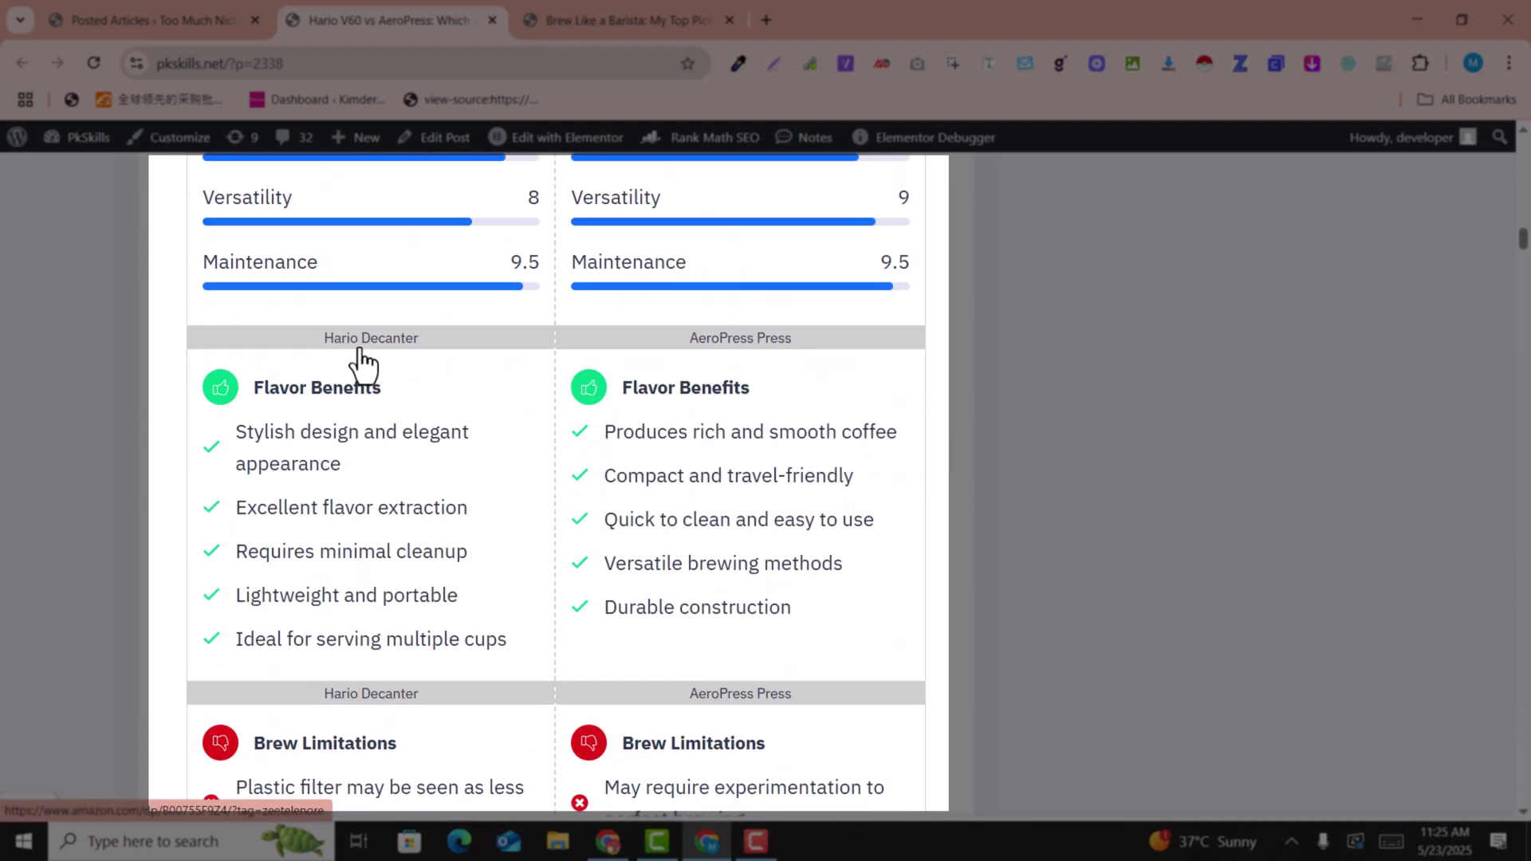
pyautogui.scroll(-11, 455, 337)
pyautogui.scroll(5, 297, 341)
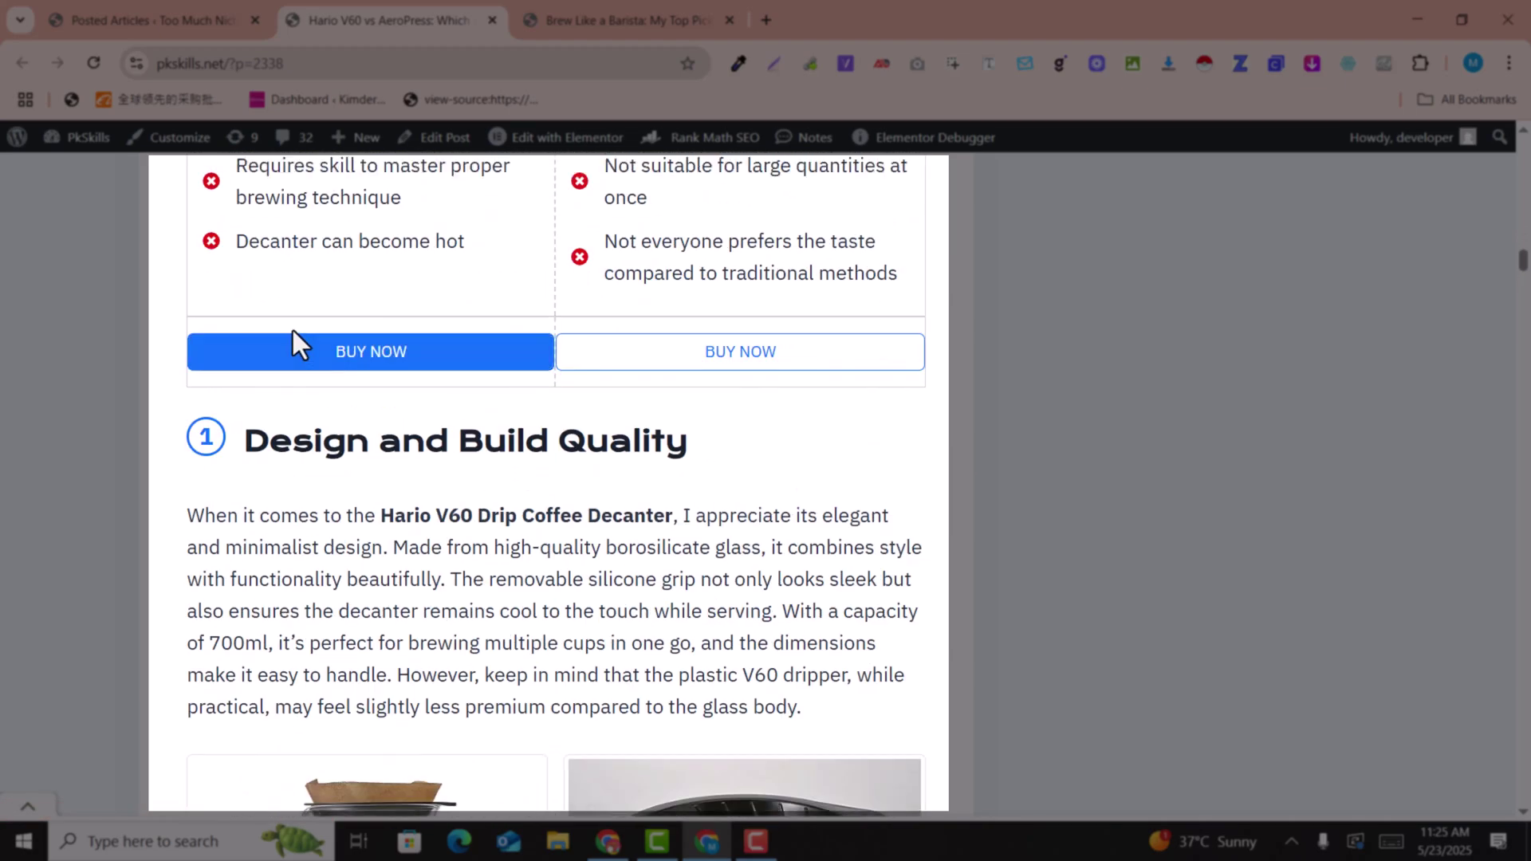
# - Examine the comparison article's body from Design and Build Quality through brewing methods, specifications and flavor profile to Portability and Cleanup
pyautogui.scroll(-16, 836, 446)
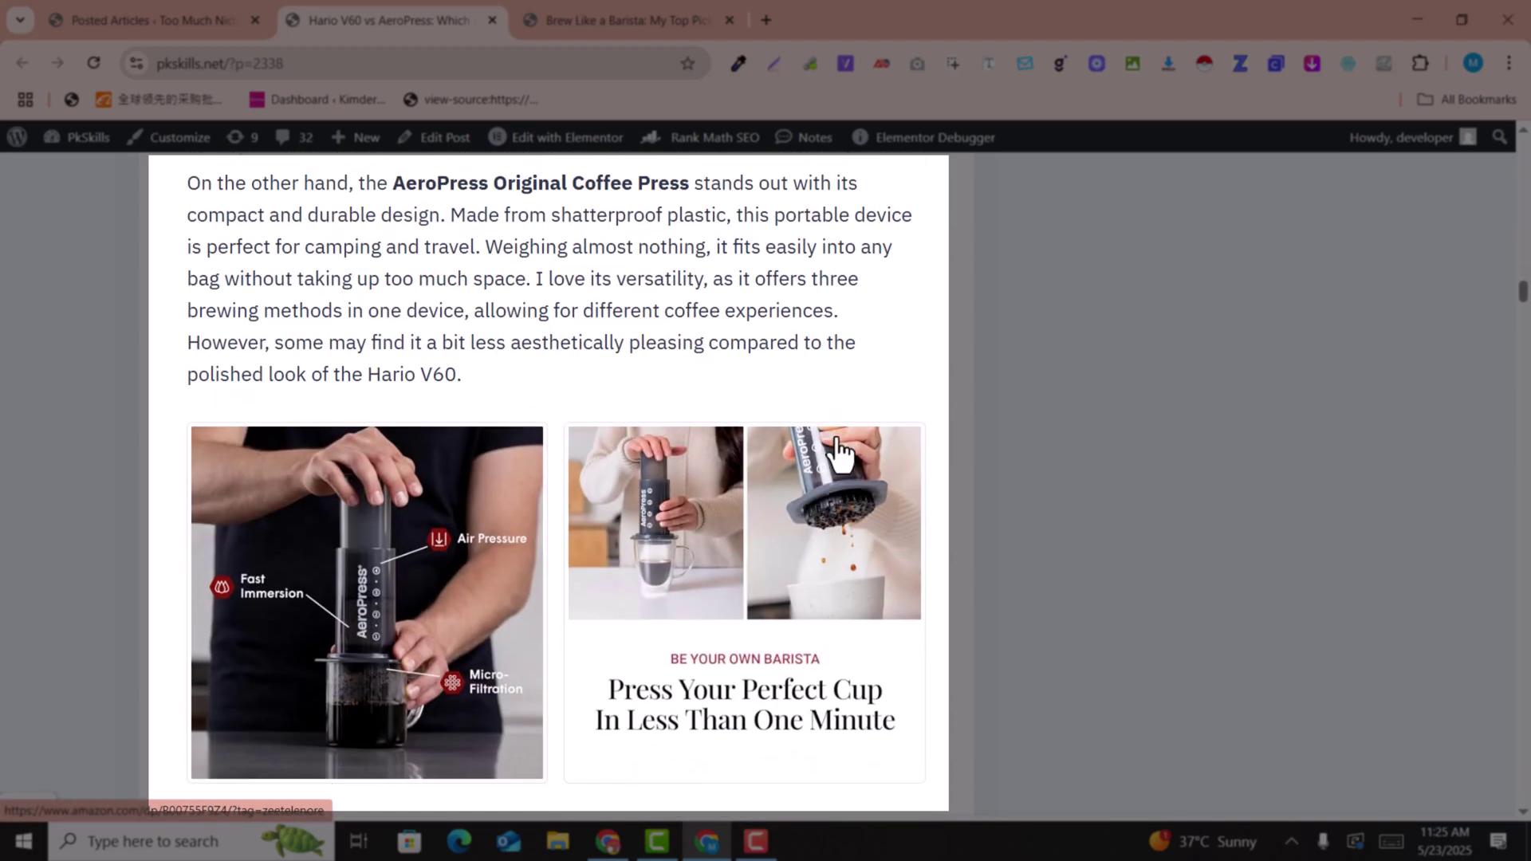
pyautogui.scroll(-20, 835, 437)
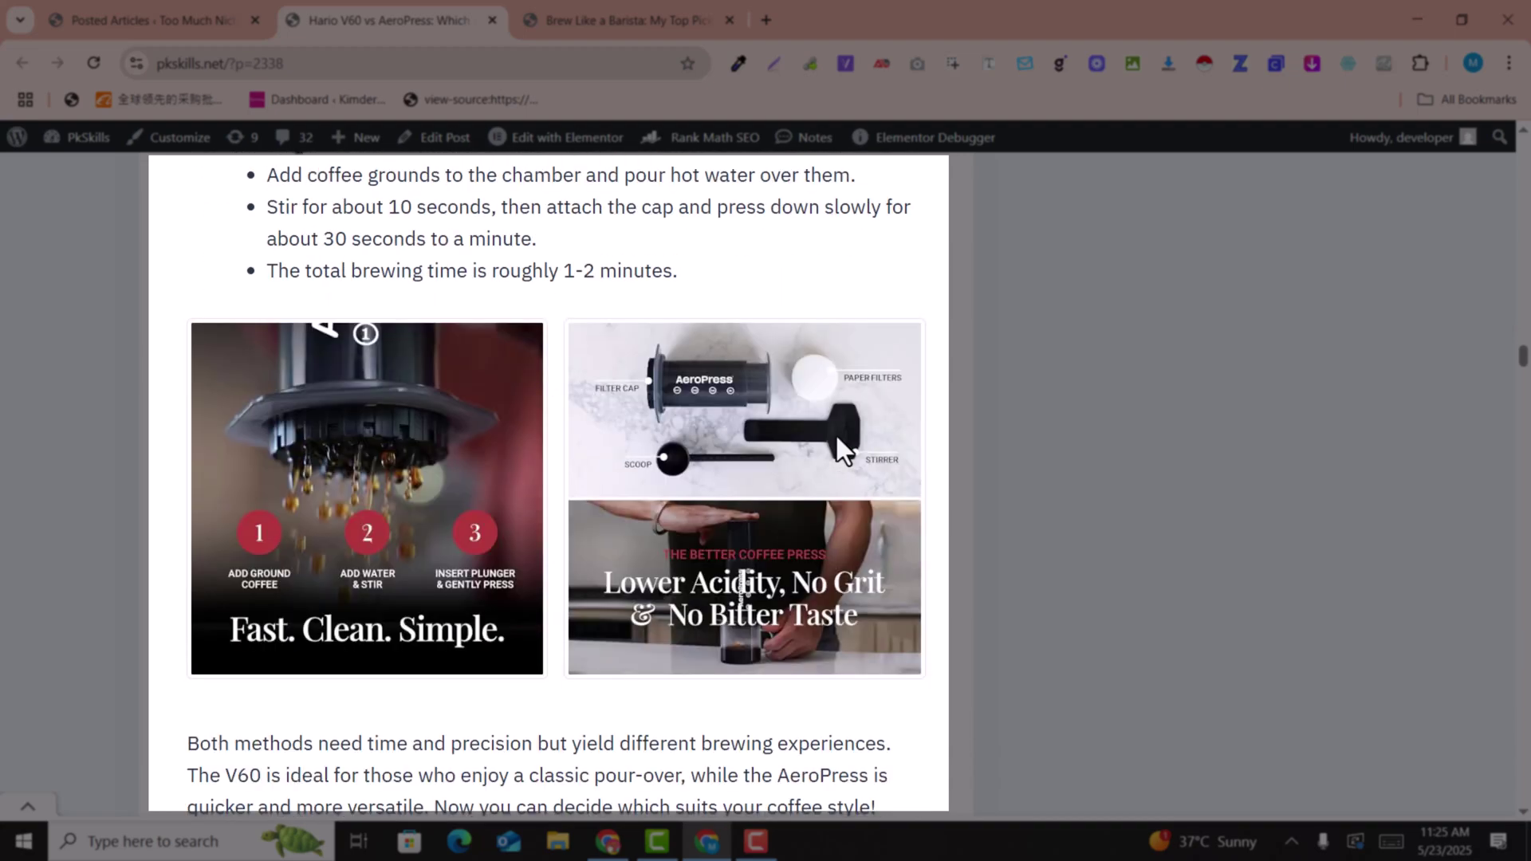
pyautogui.scroll(-14, 834, 433)
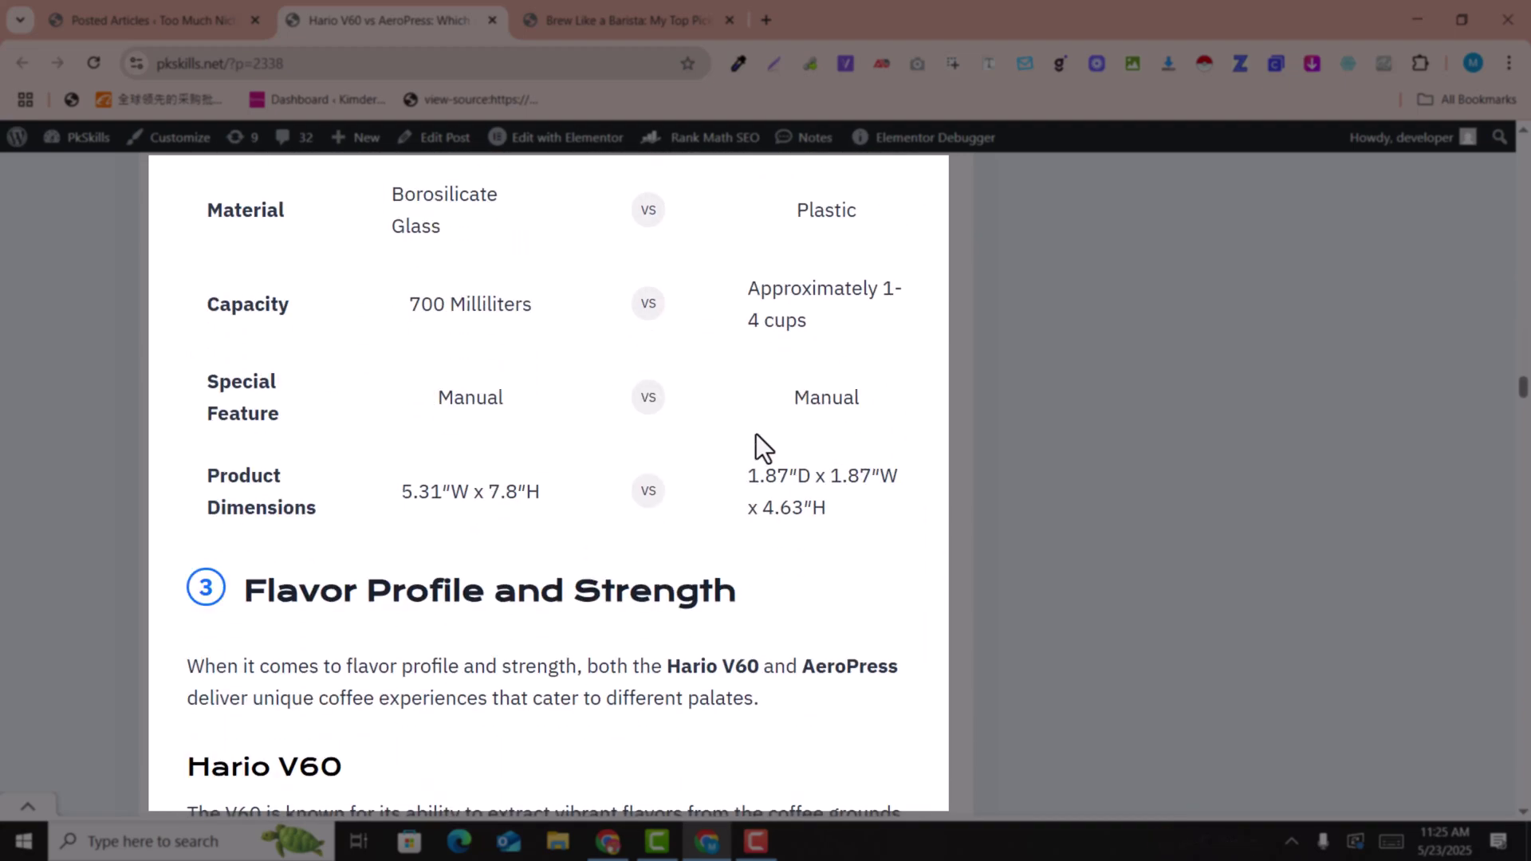
pyautogui.scroll(-6, 413, 426)
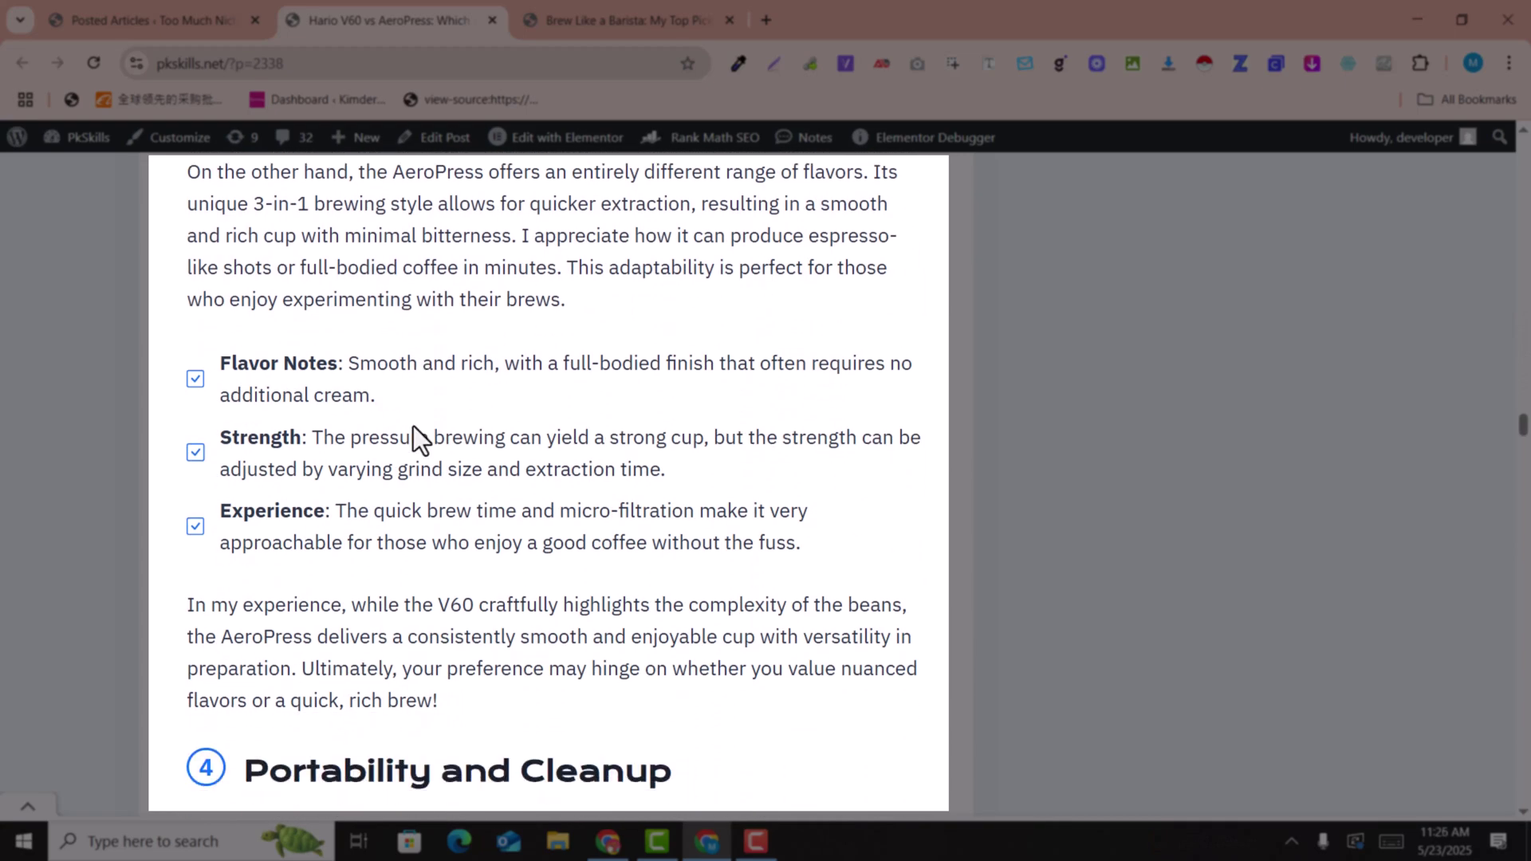
pyautogui.scroll(-15, 416, 424)
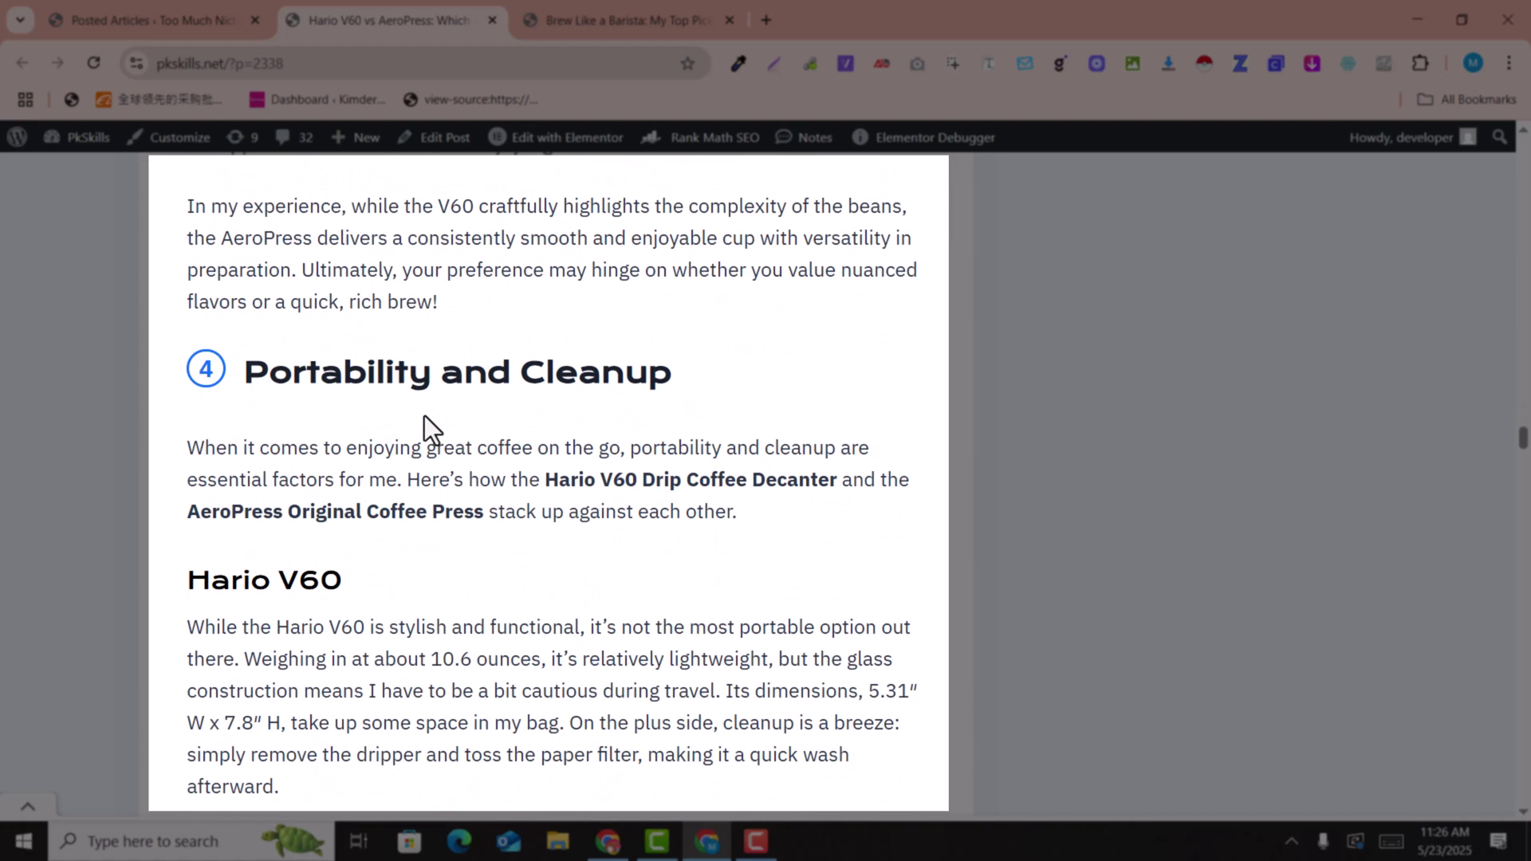
pyautogui.scroll(-10, 652, 422)
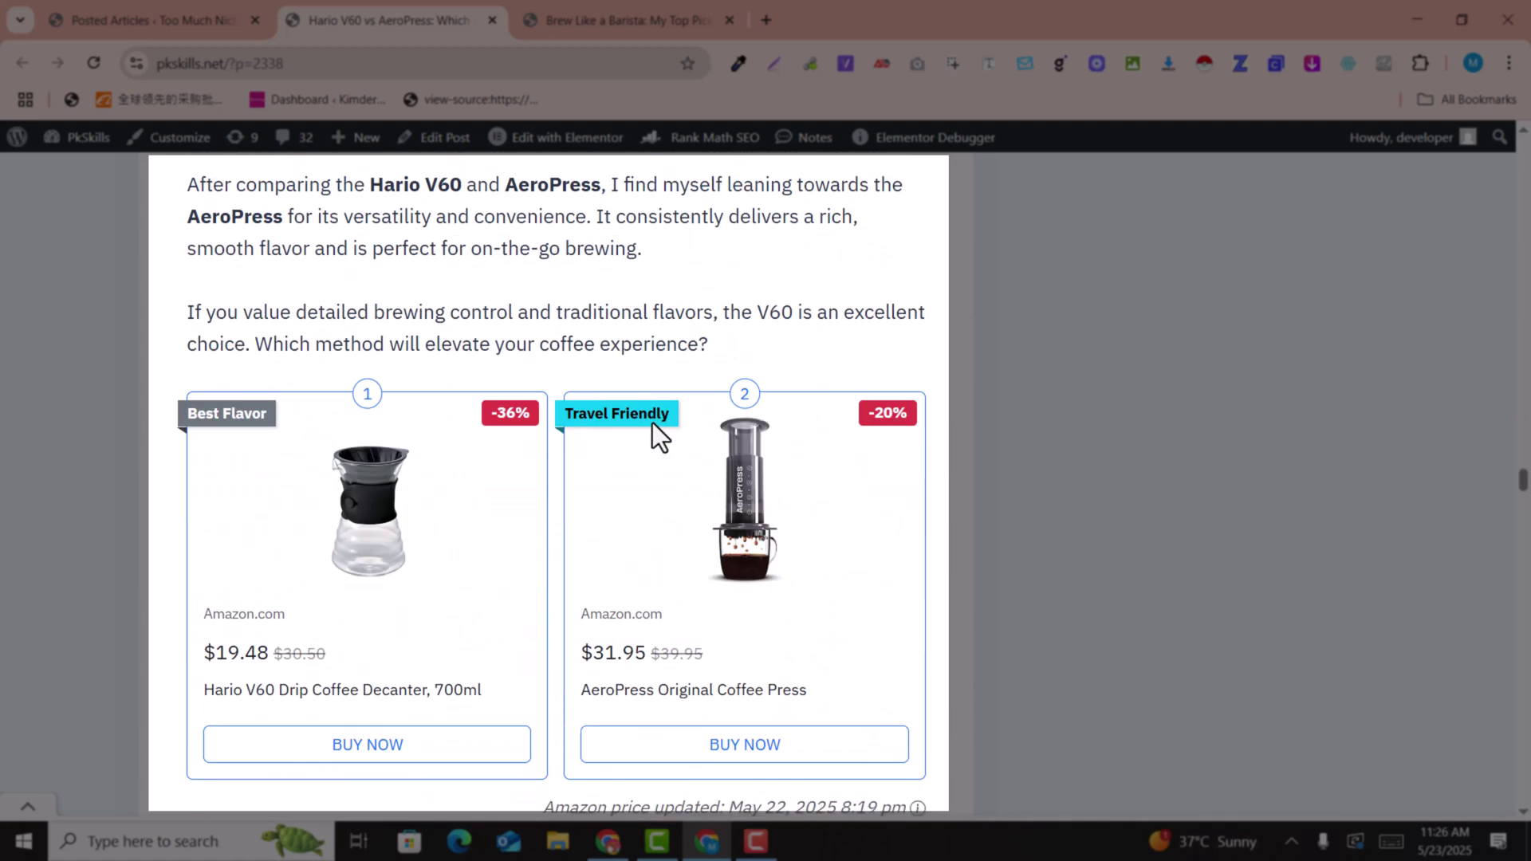
# - Examine the conclusion's Hario V60 and AeroPress product boxes with their badges, discounts, prices and purchase buttons
pyautogui.scroll(-3, 547, 403)
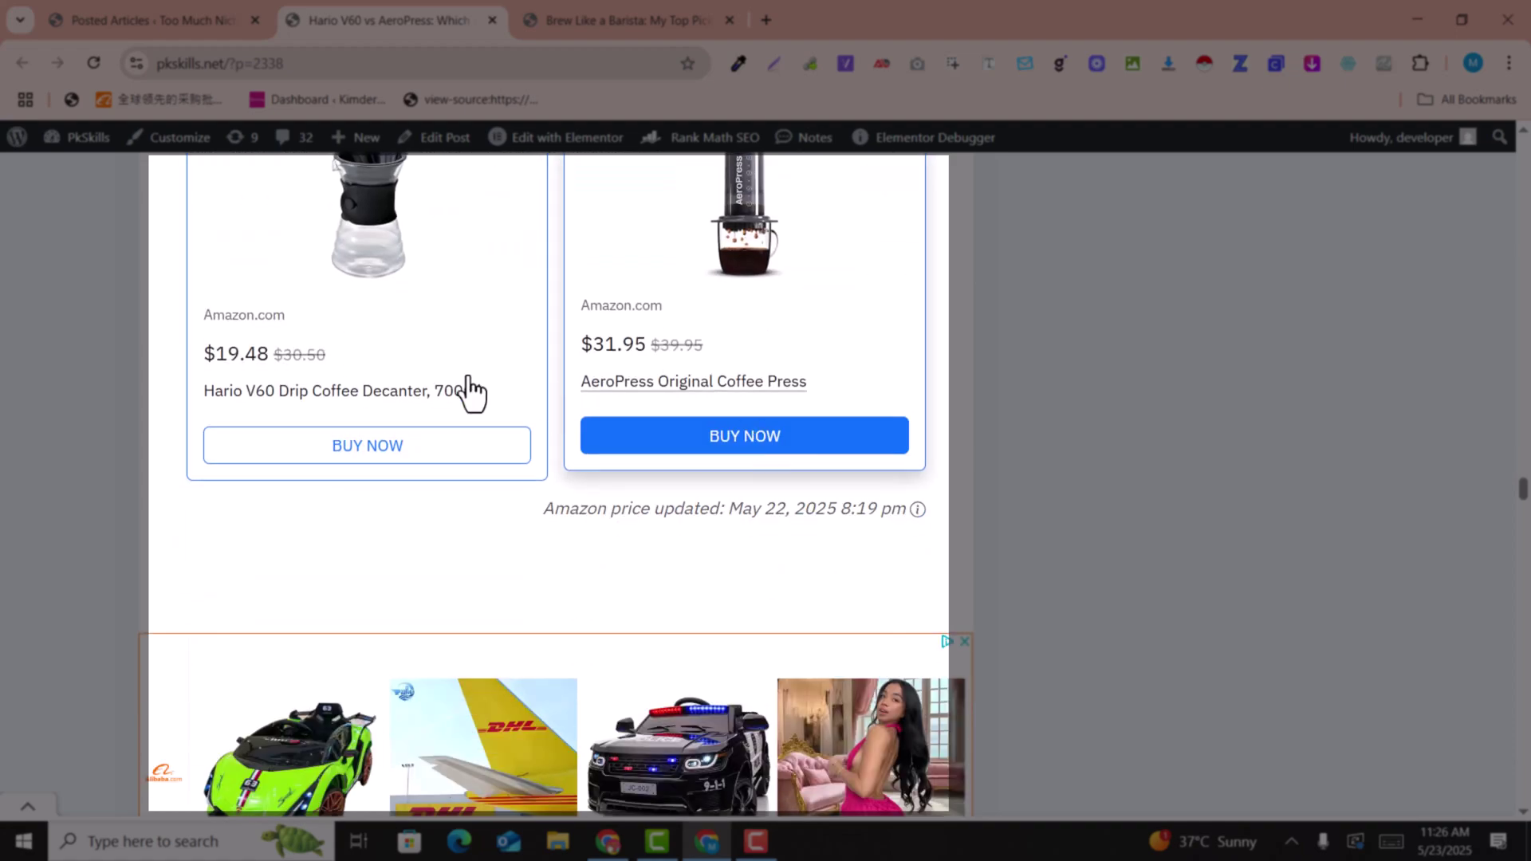
pyautogui.scroll(5, 445, 428)
pyautogui.scroll(4, 420, 434)
pyautogui.scroll(-8, 557, 444)
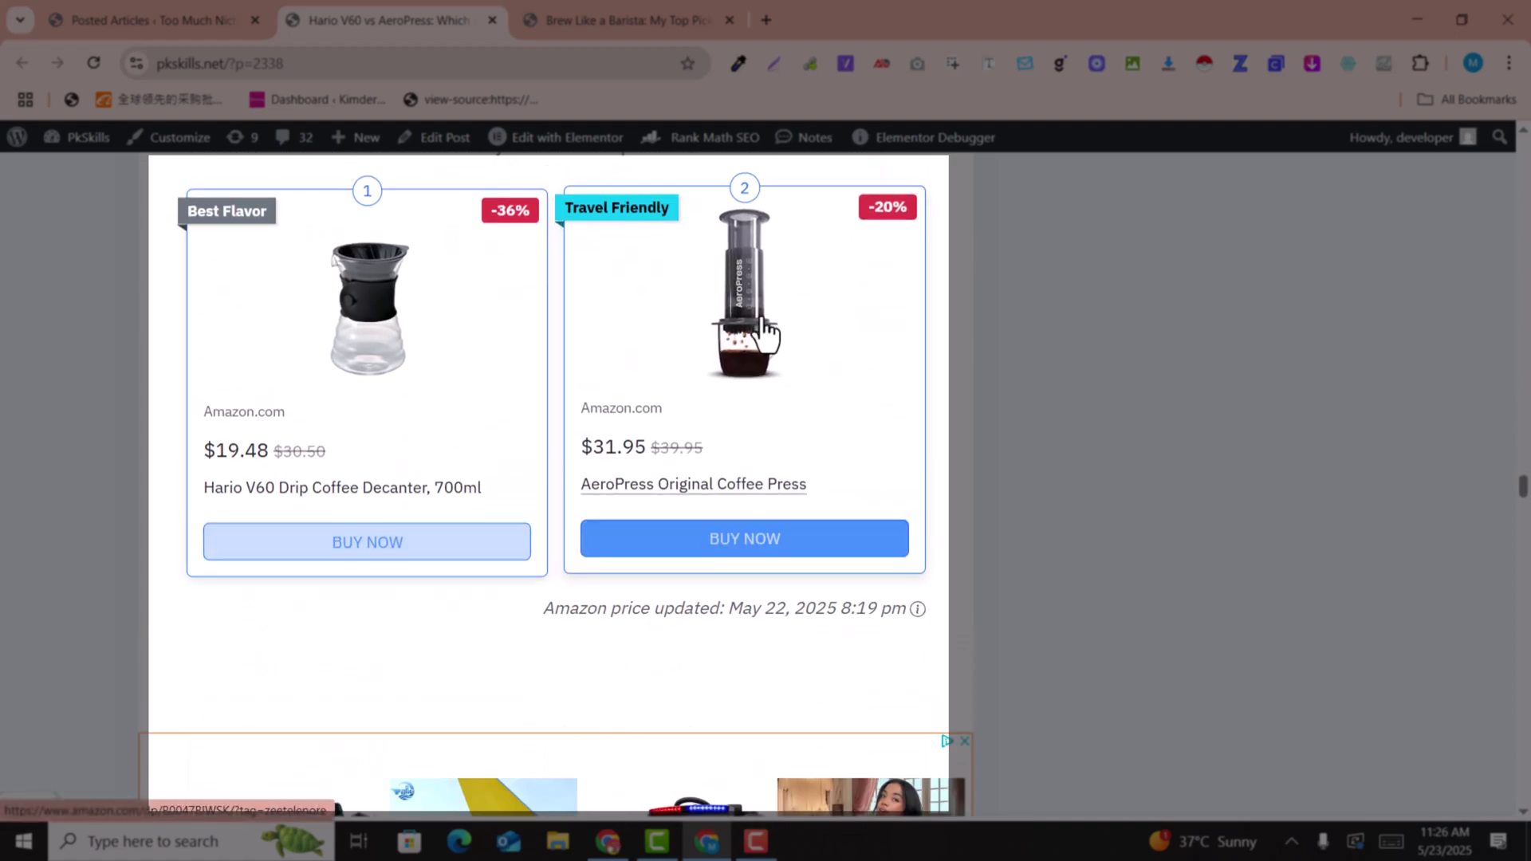
# - Look back through the comparison article from its conclusion up to the side-by-side ratings table
pyautogui.scroll(6, 810, 393)
pyautogui.scroll(20, 811, 375)
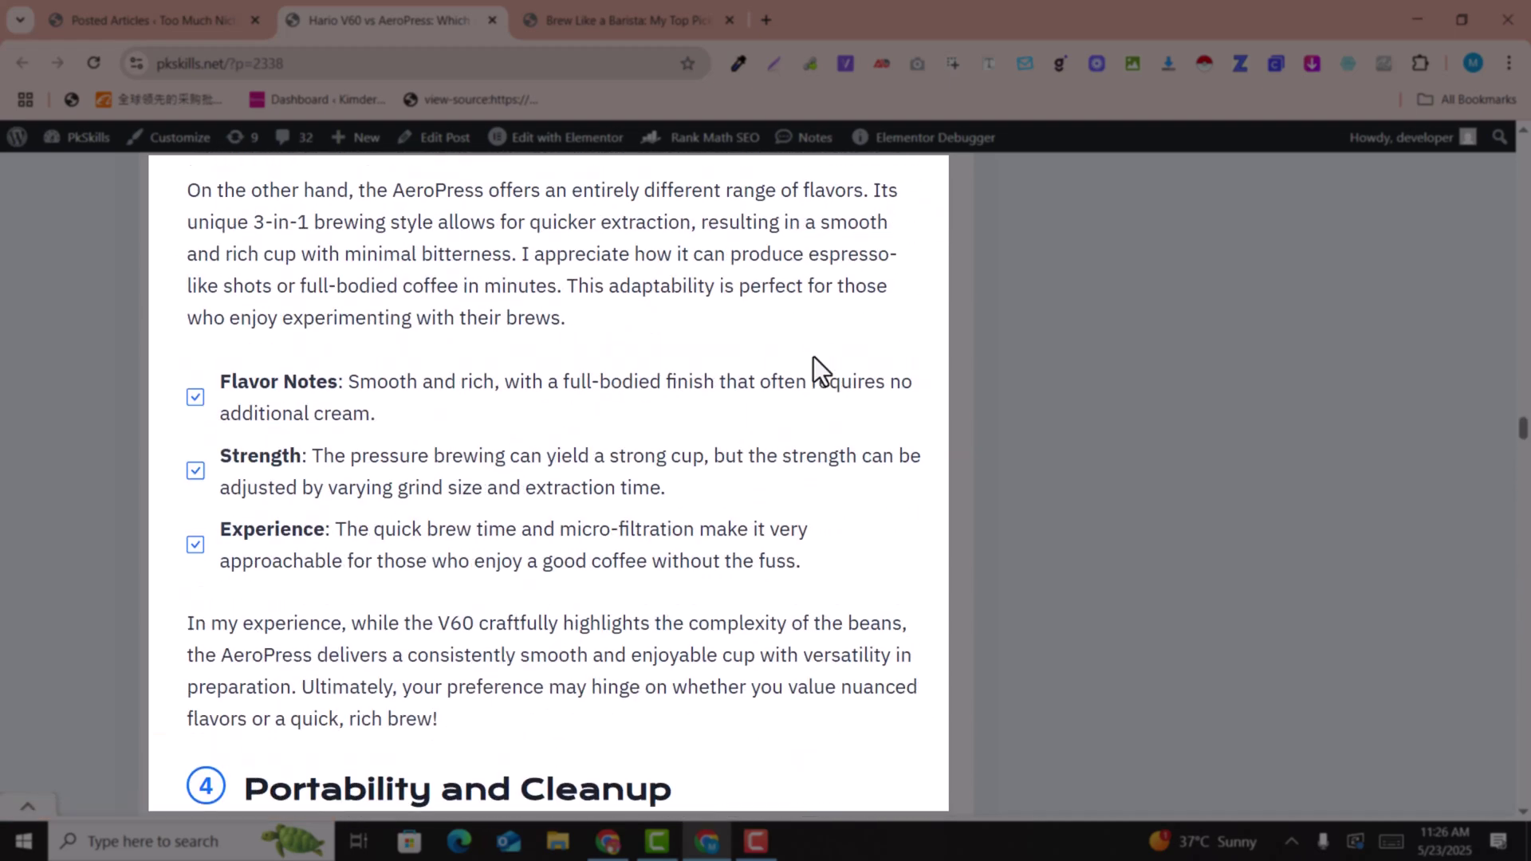
pyautogui.scroll(15, 813, 359)
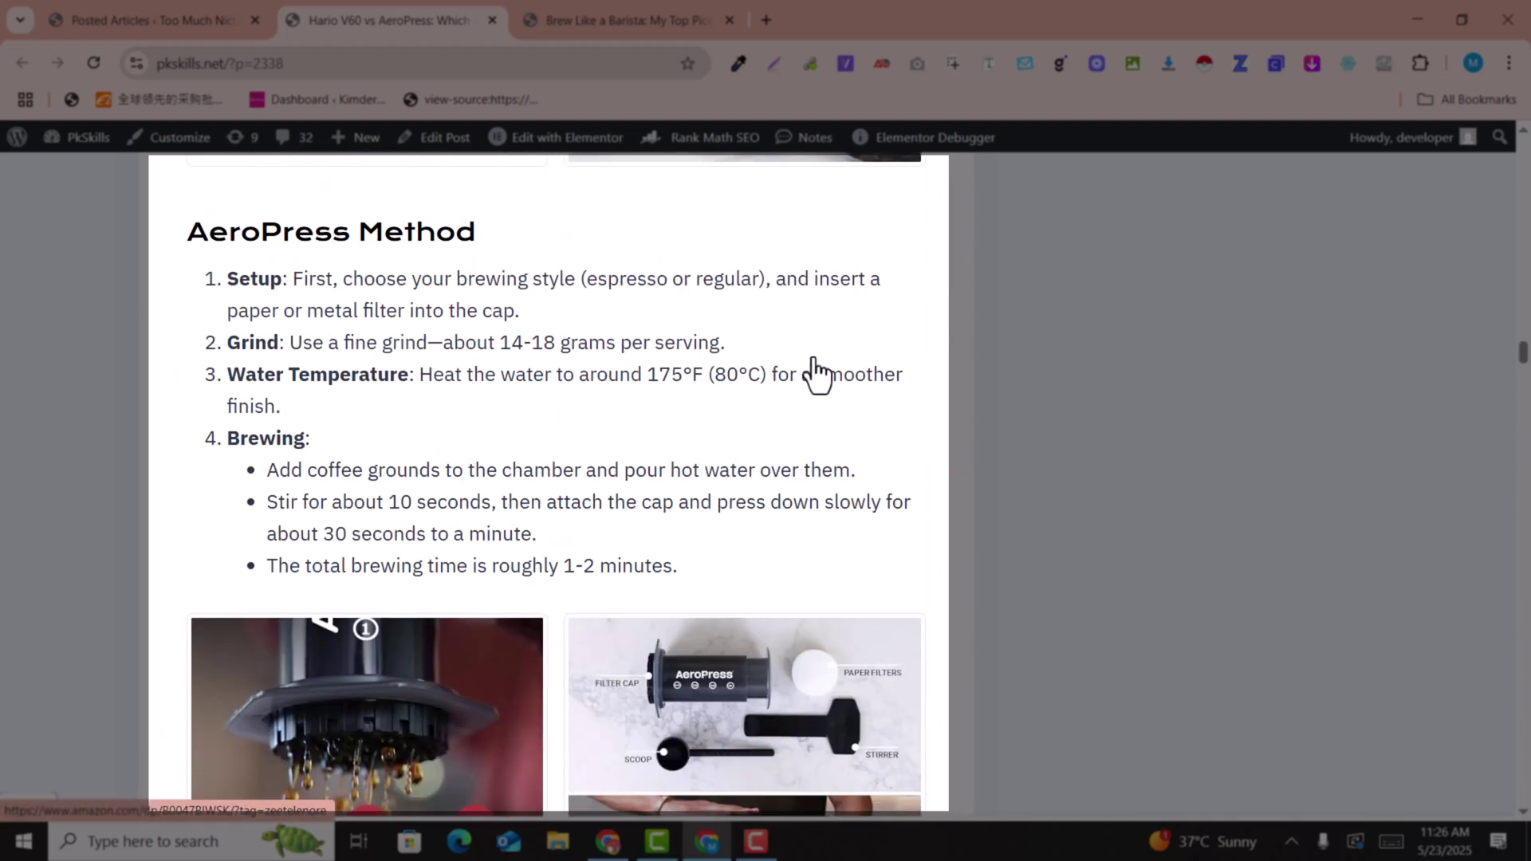
pyautogui.scroll(20, 814, 371)
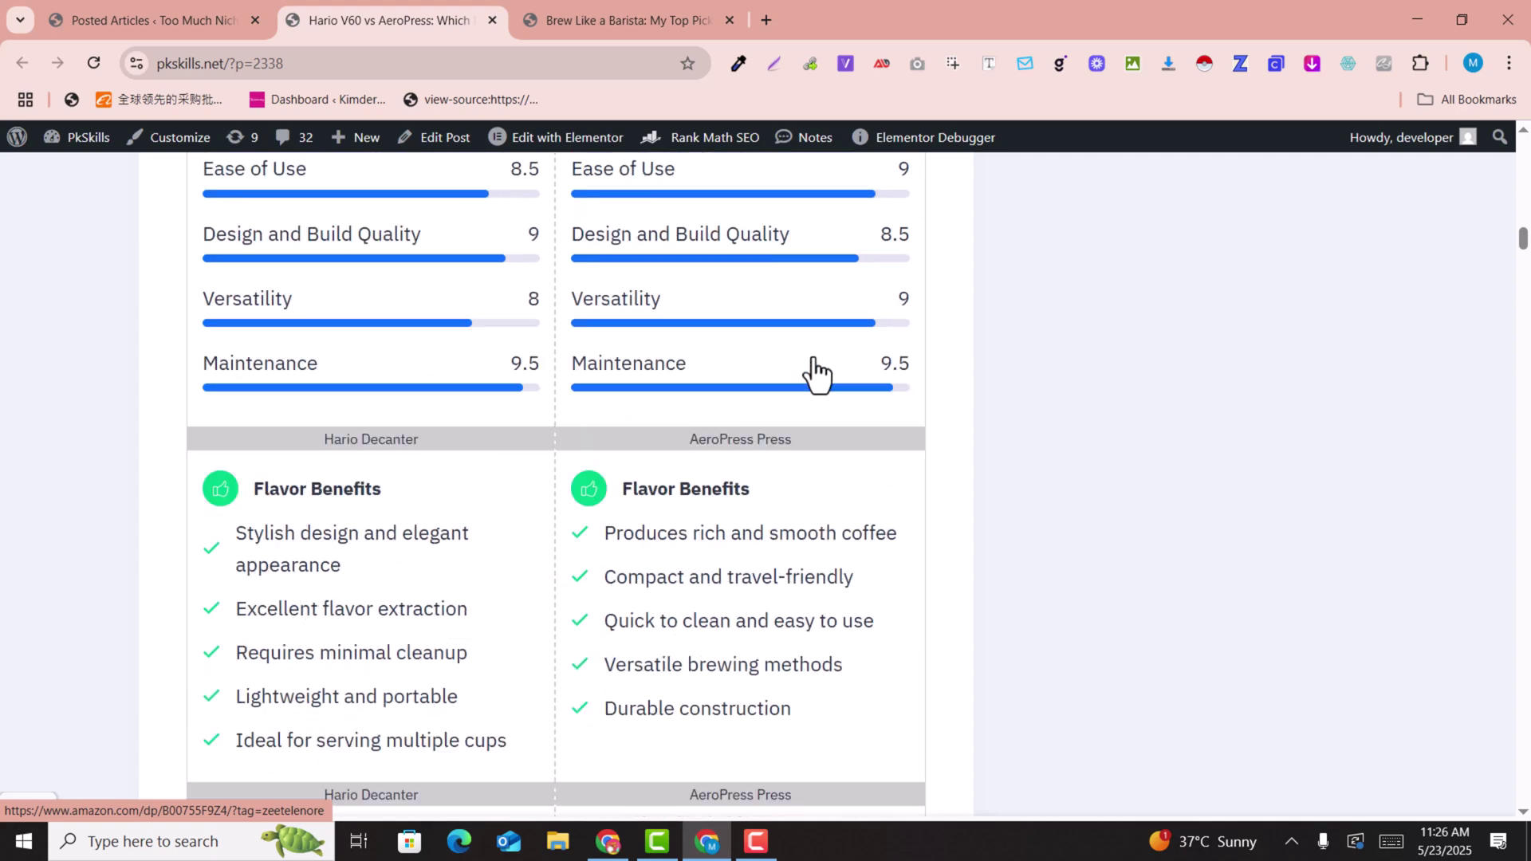
pyautogui.scroll(15, 815, 371)
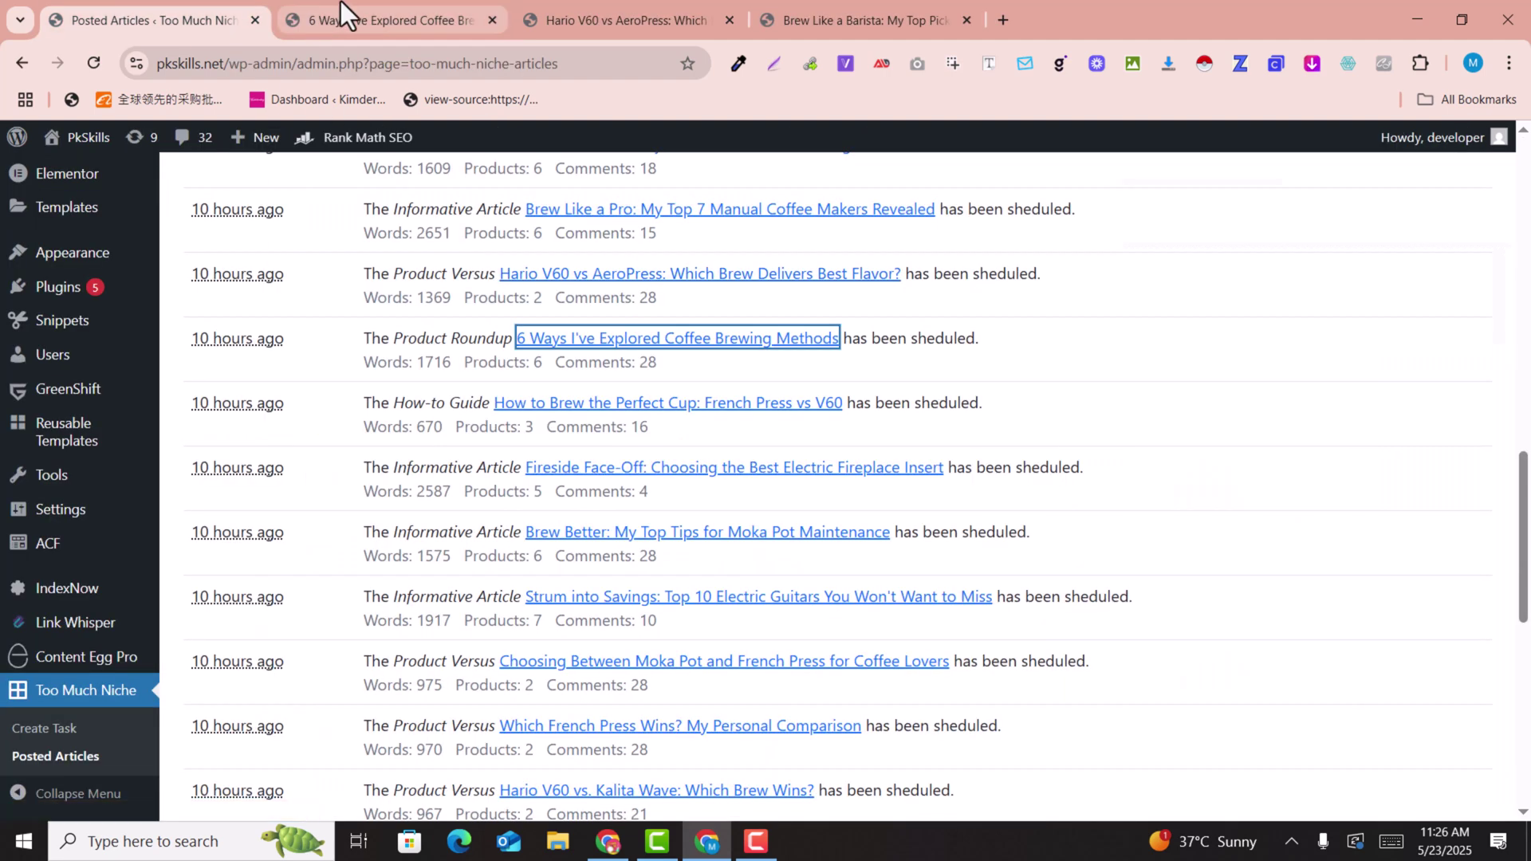
# - Switch to the "6 Ways I've Explored Coffee Brewing Methods" roundup and examine its title, featured image and introduction
pyautogui.click(342, 2)
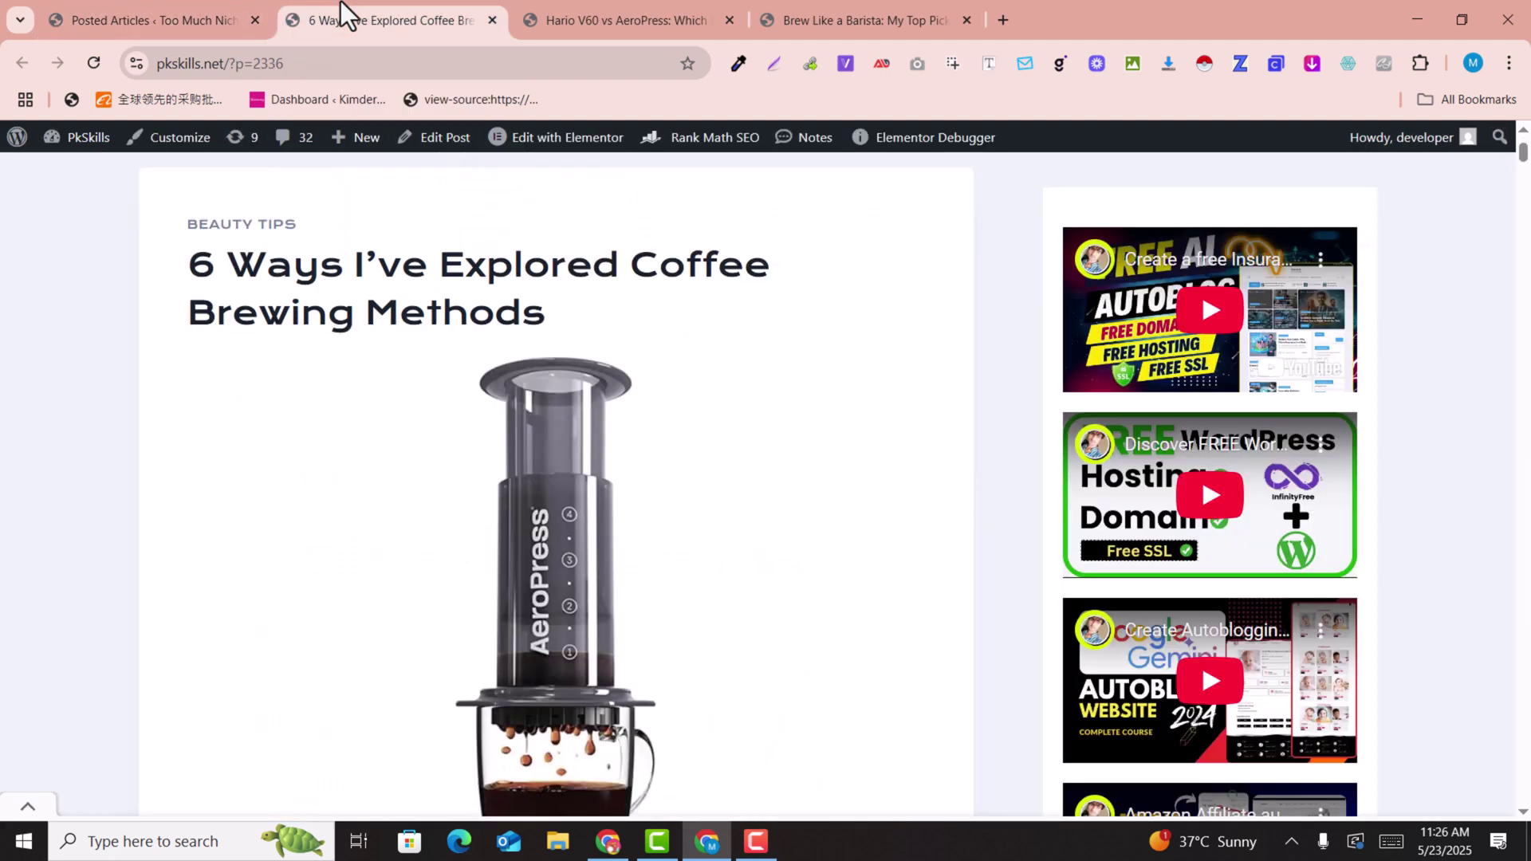
pyautogui.scroll(-2, 432, 394)
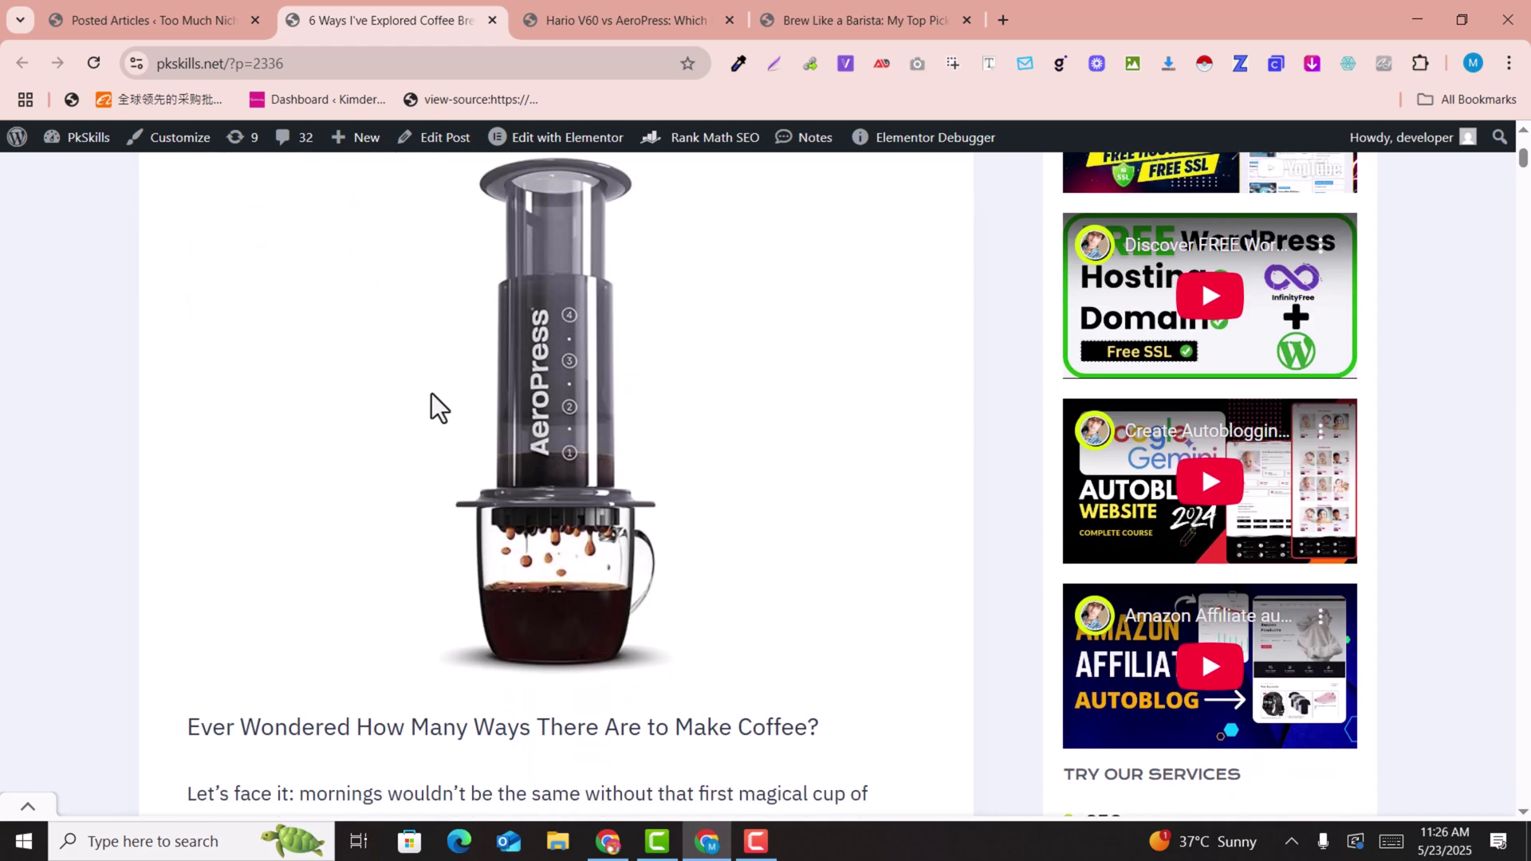
pyautogui.scroll(-3, 433, 394)
pyautogui.scroll(-2, 432, 394)
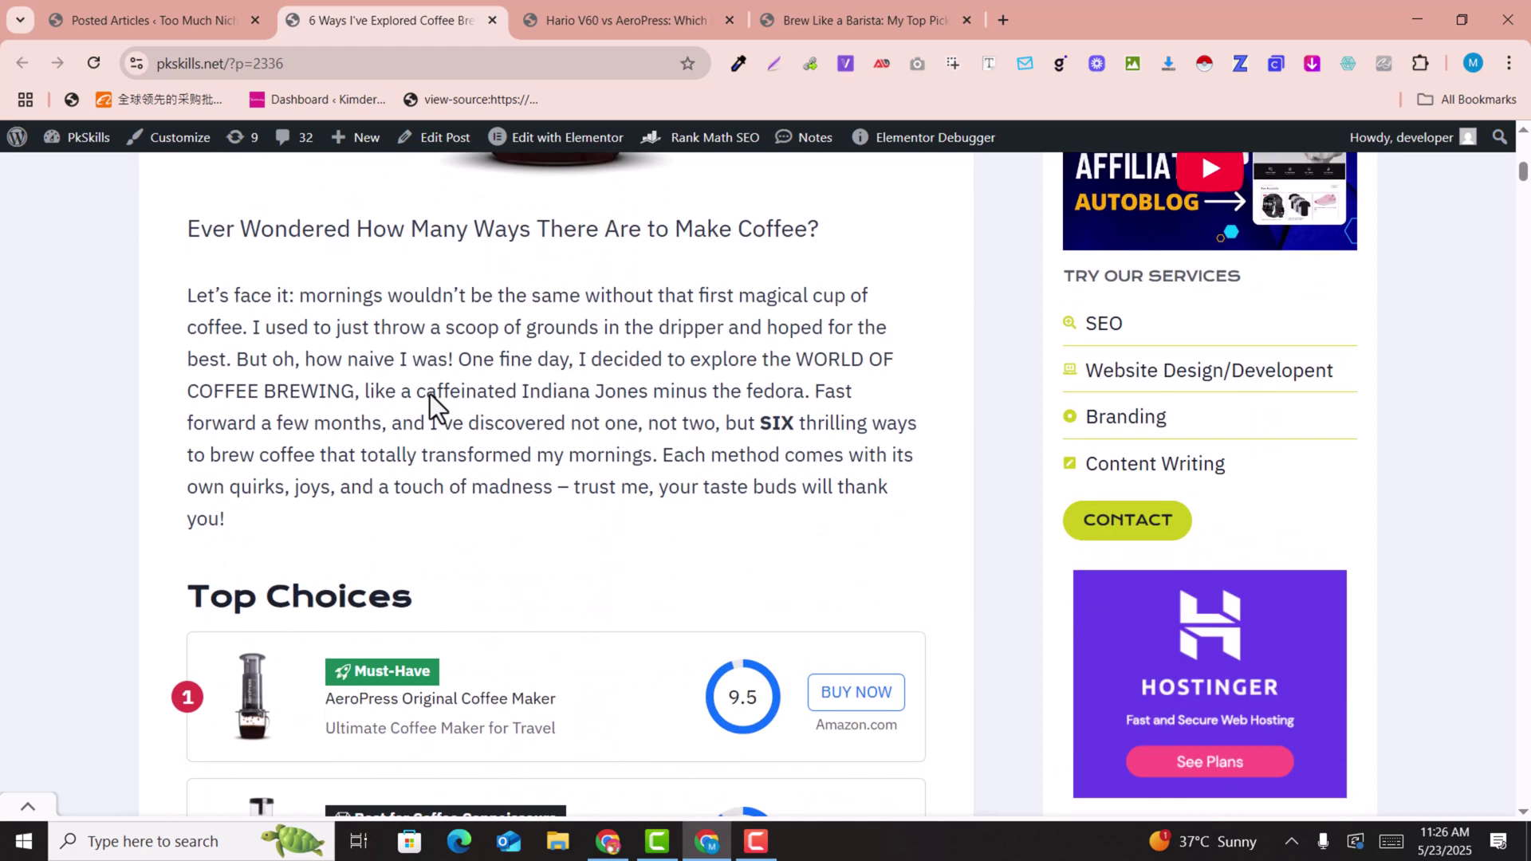
pyautogui.scroll(-3, 429, 394)
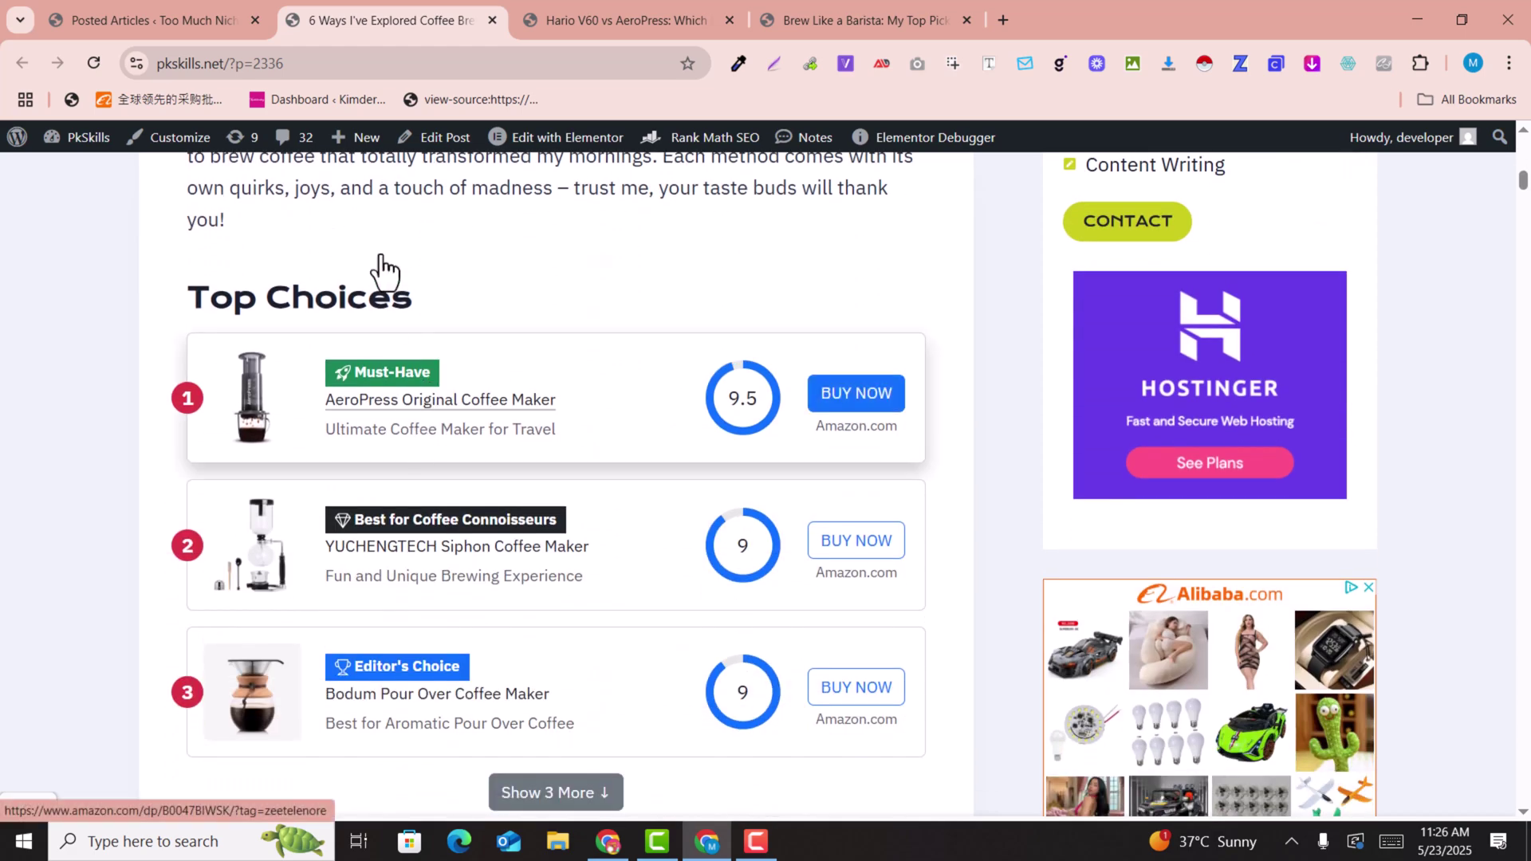
# - Expand the roundup's Top Choices list to show three more products and review all the entries' badges and scores
pyautogui.scroll(-1, 714, 382)
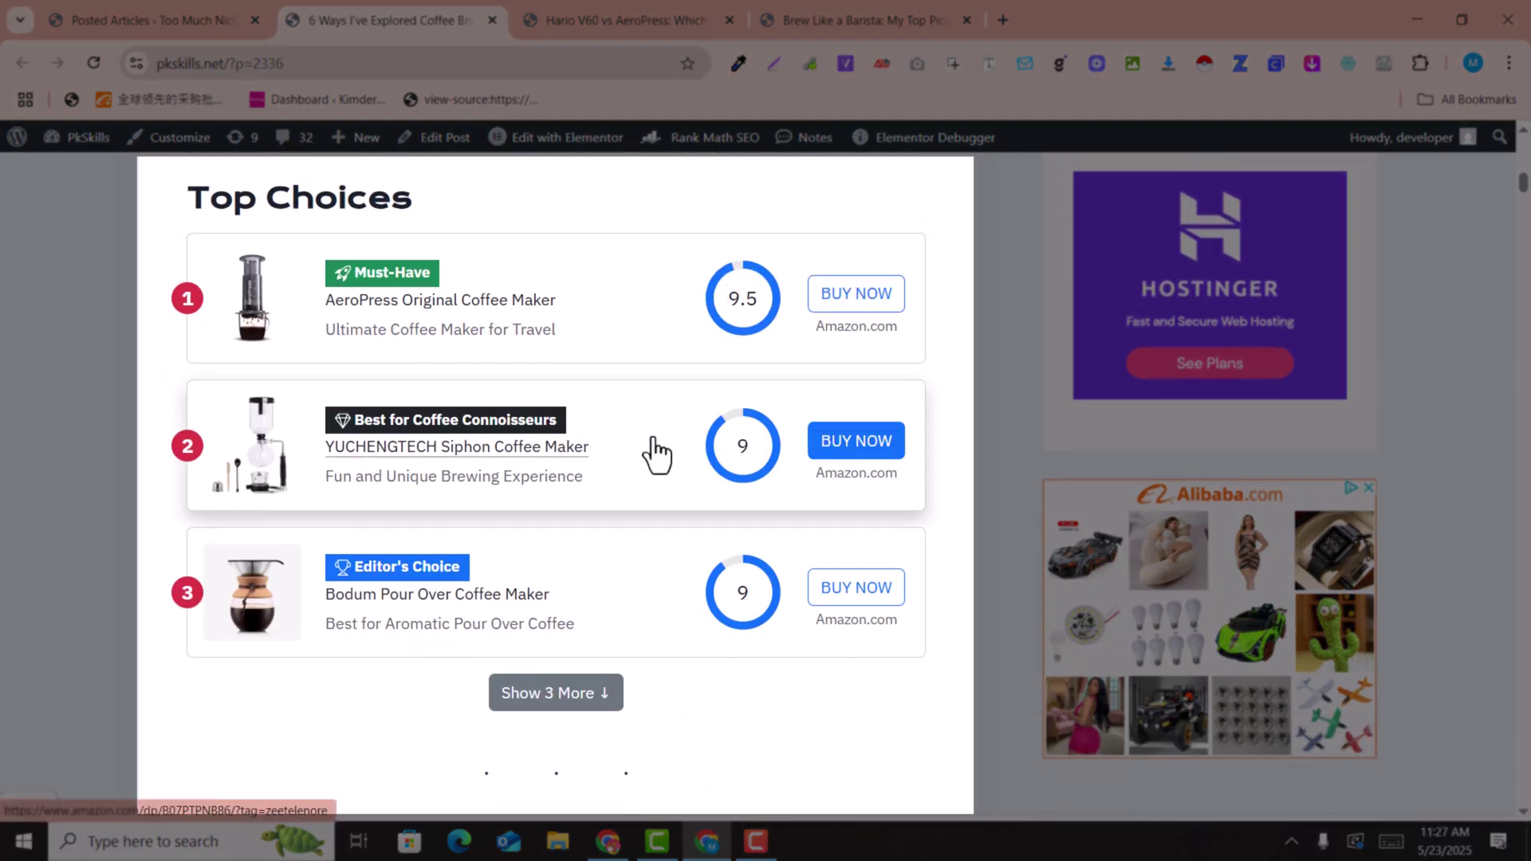
pyautogui.scroll(-1, 562, 712)
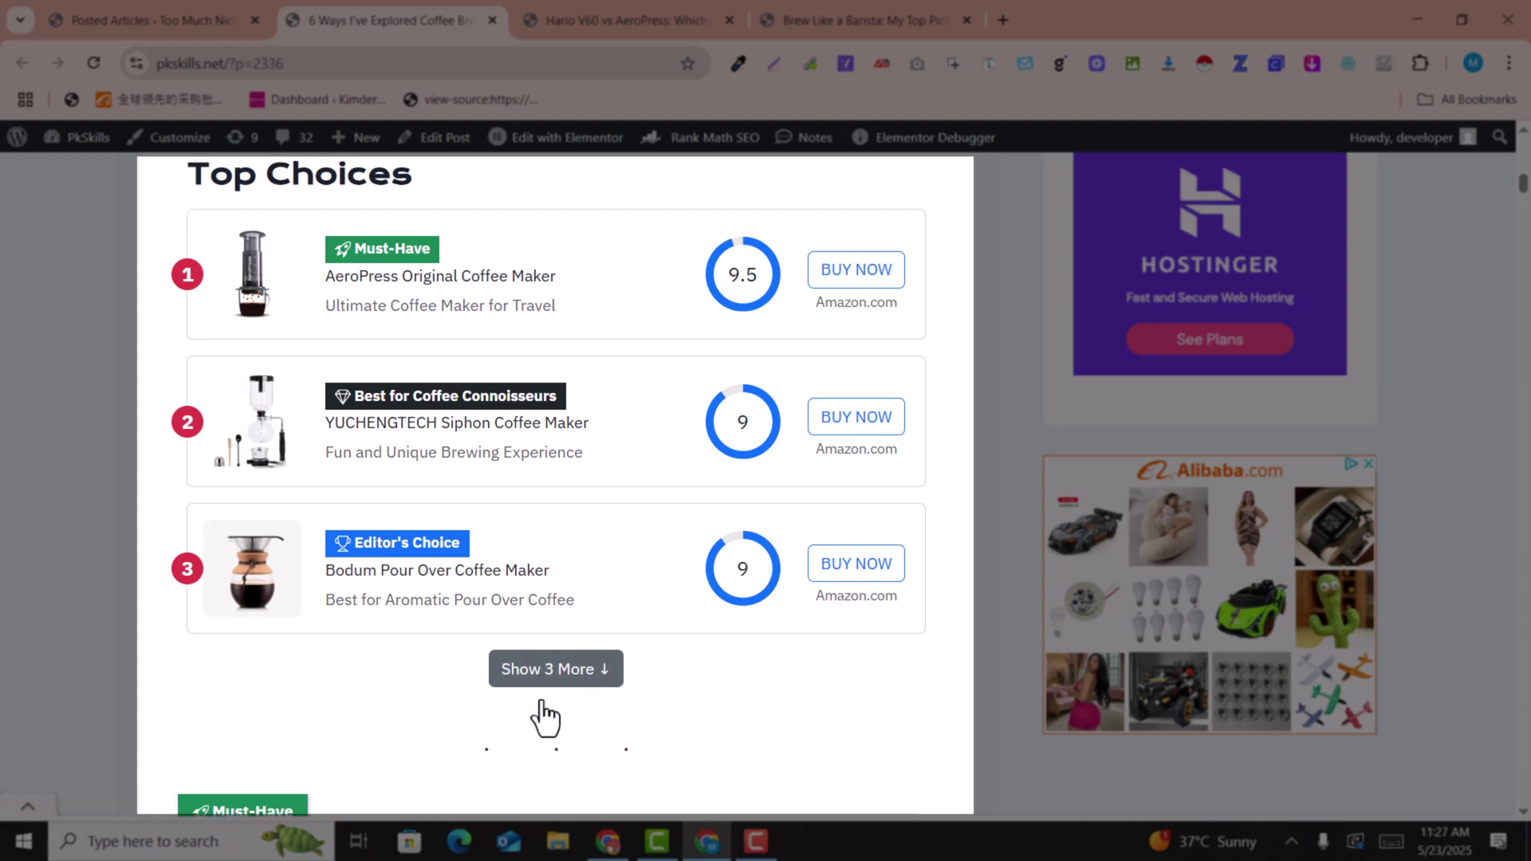
pyautogui.click(556, 607)
pyautogui.scroll(-6, 351, 424)
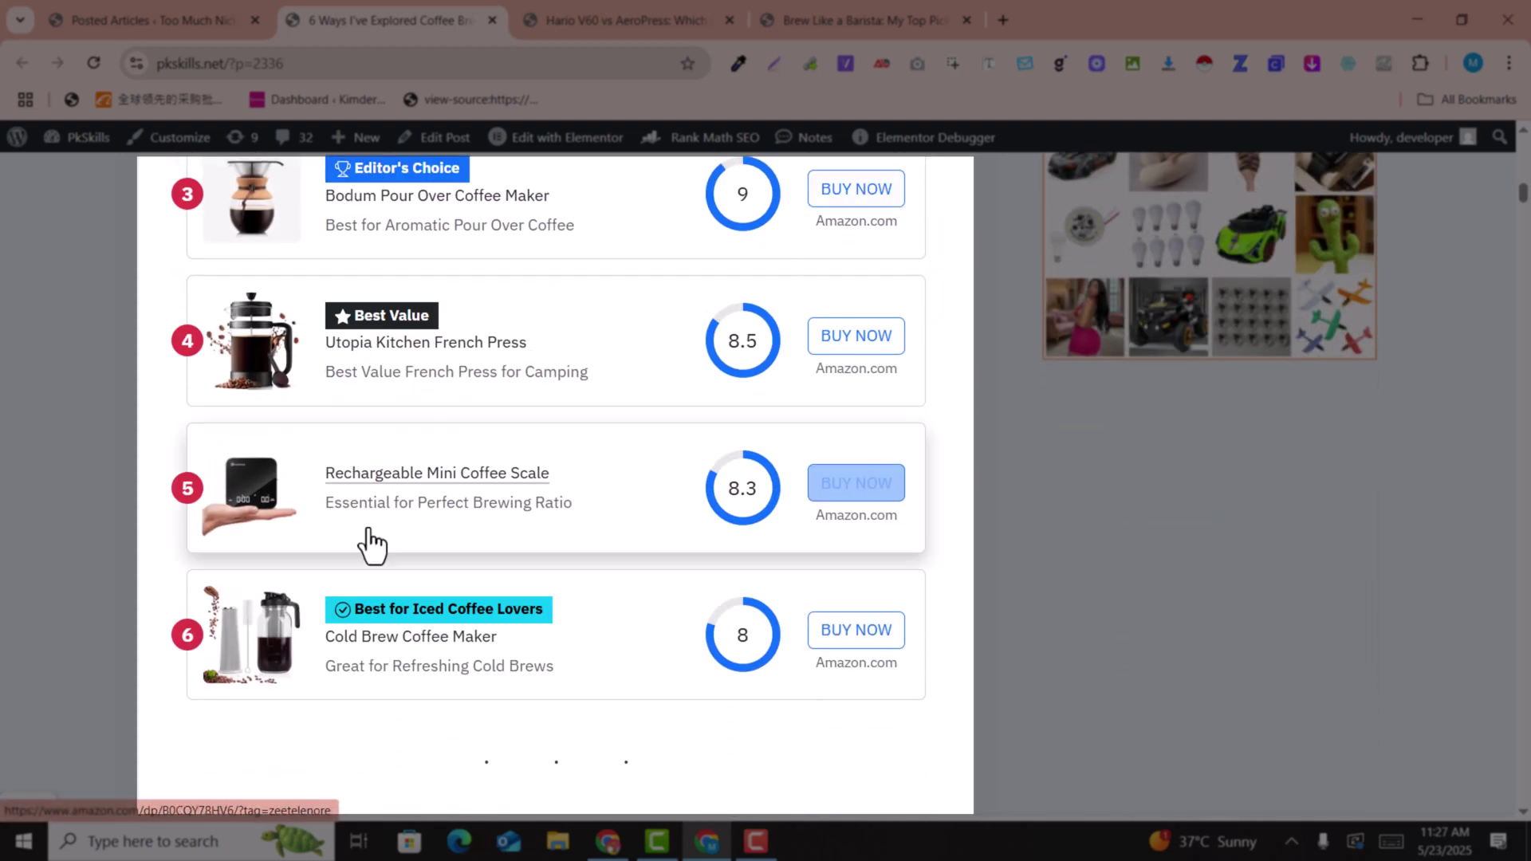
pyautogui.scroll(-2, 209, 478)
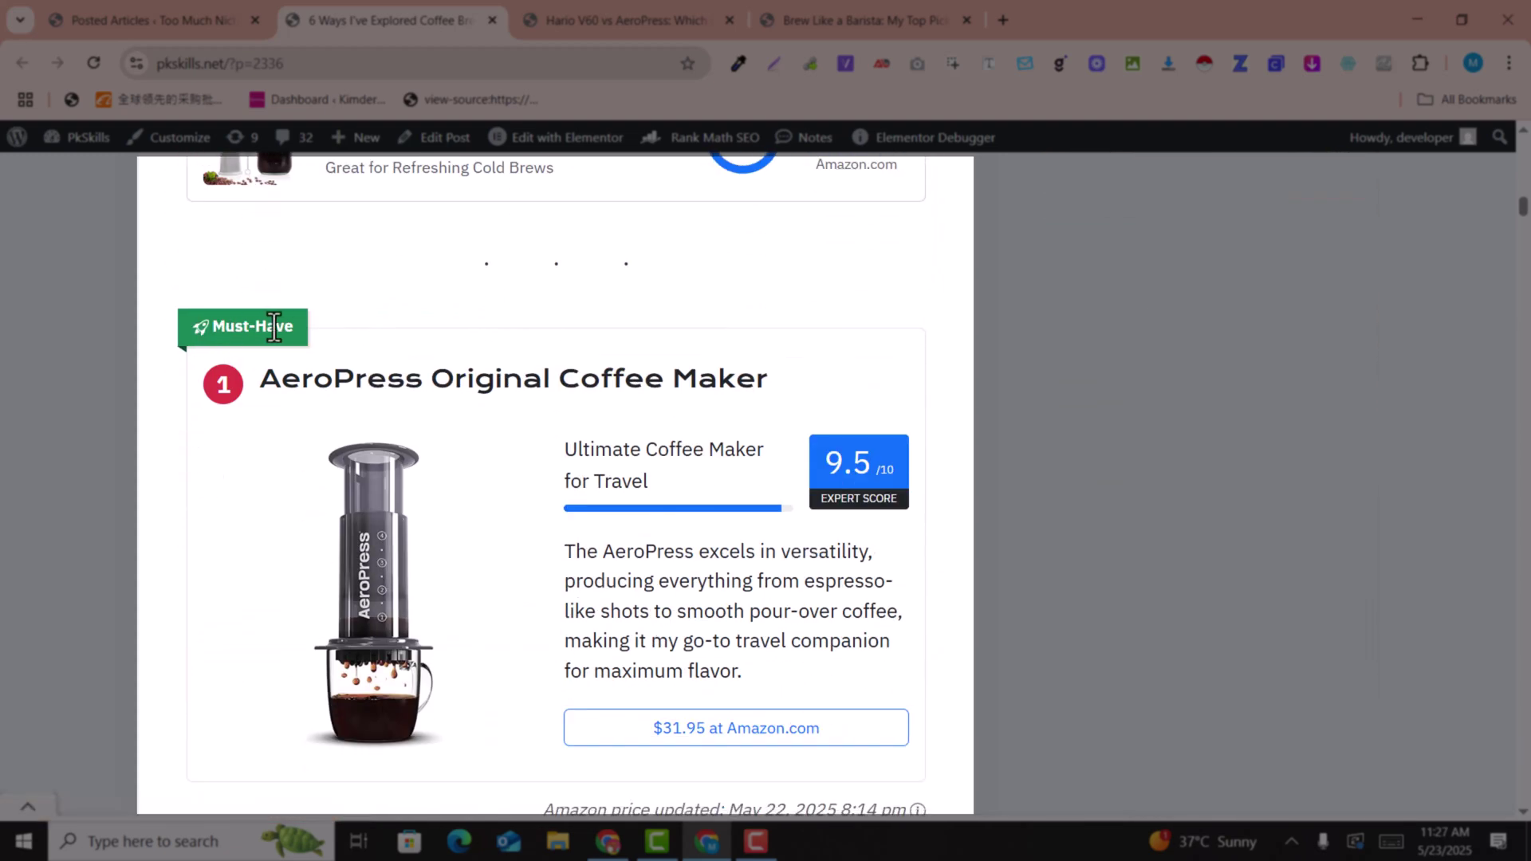
# - Examine the AeroPress Original Coffee Maker's product box, expert score, Amazon price button, benefits and limitations
pyautogui.scroll(-3, 659, 510)
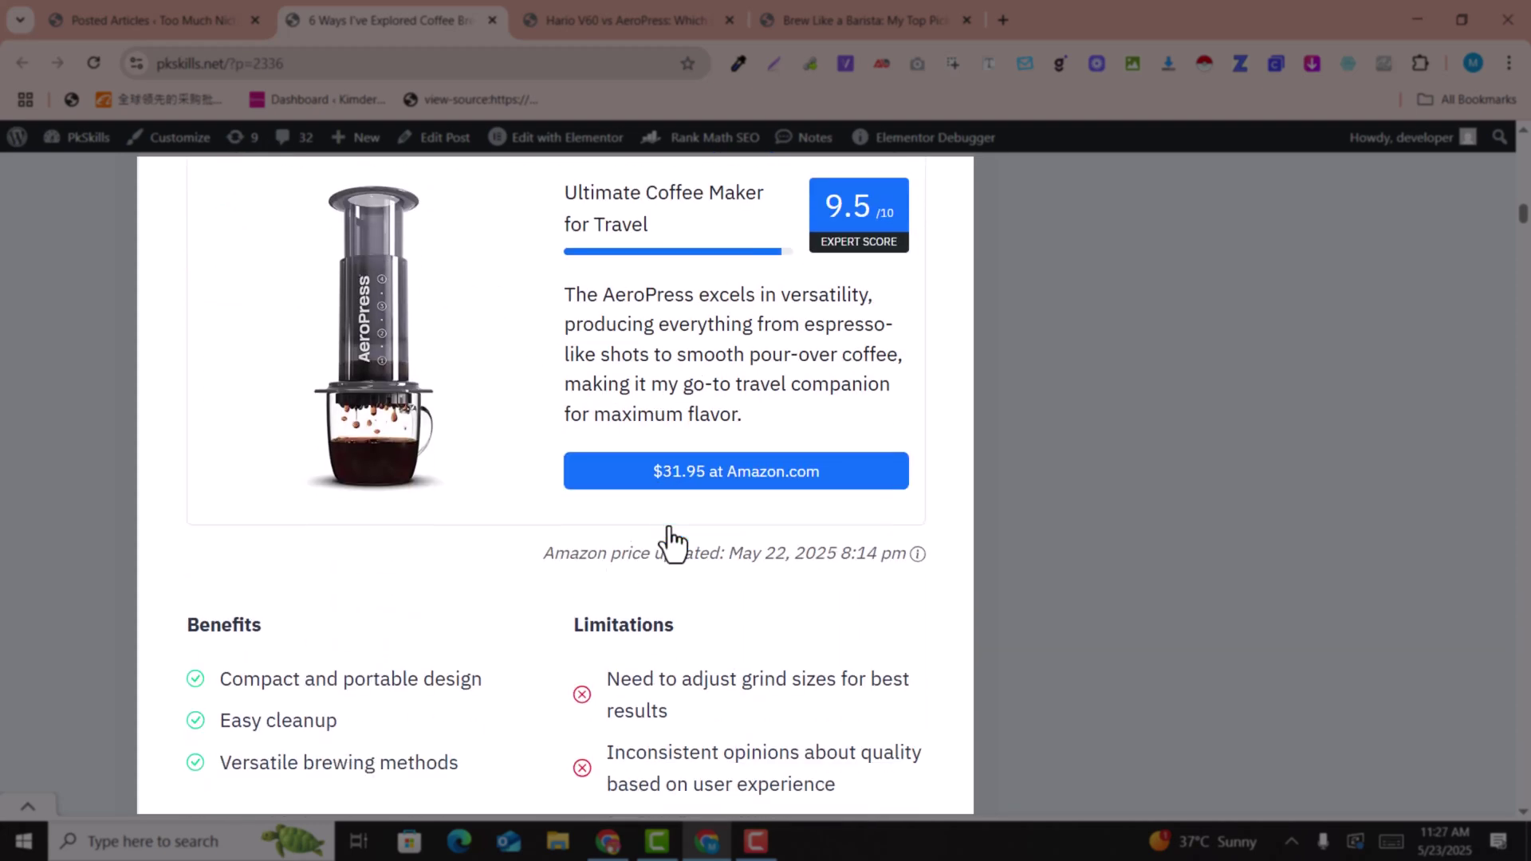
pyautogui.scroll(1, 555, 434)
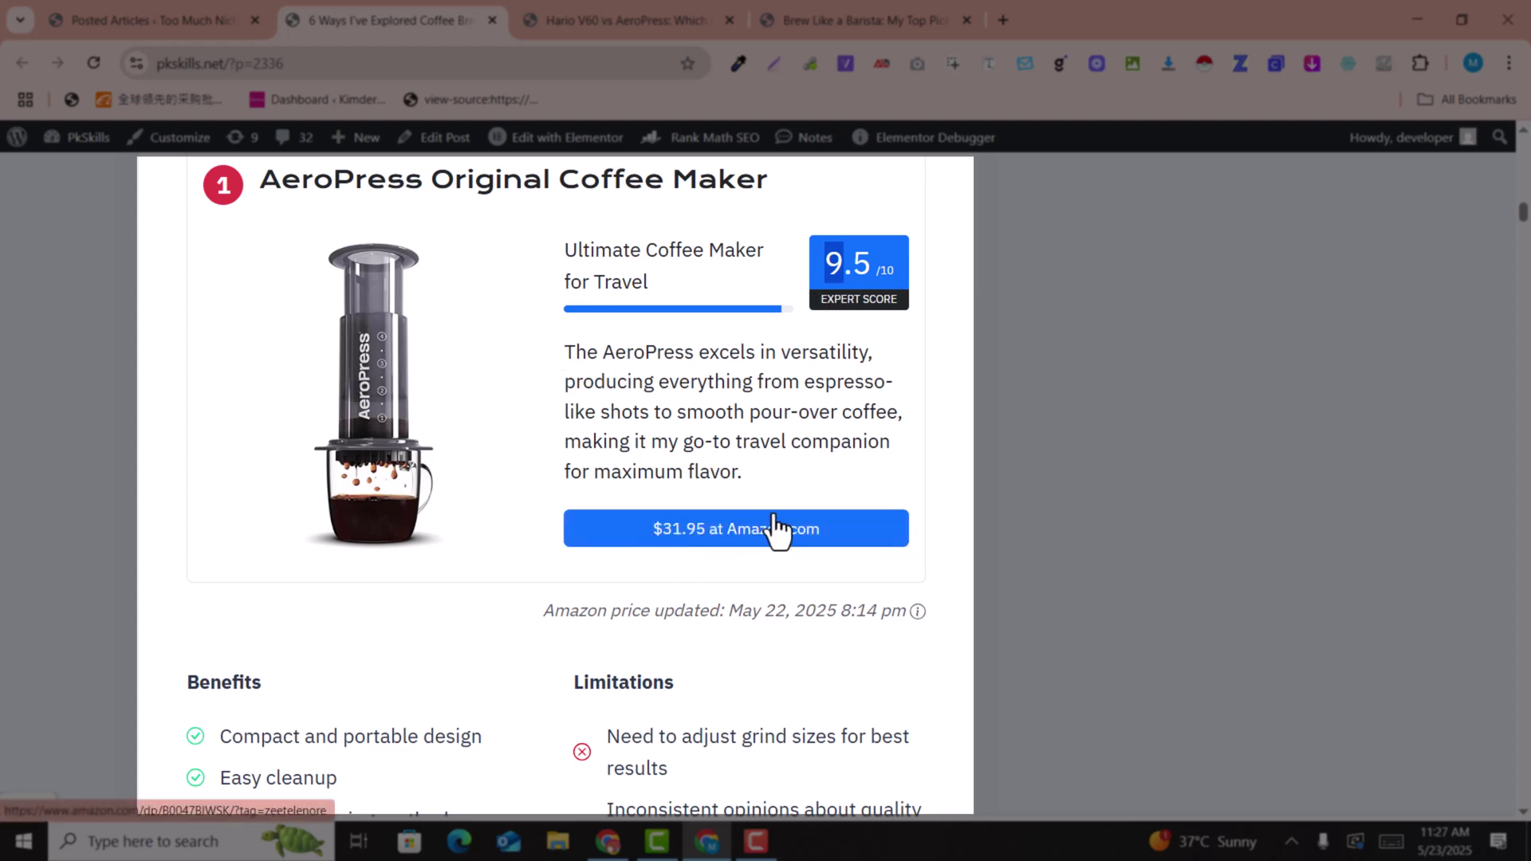
pyautogui.scroll(-5, 638, 458)
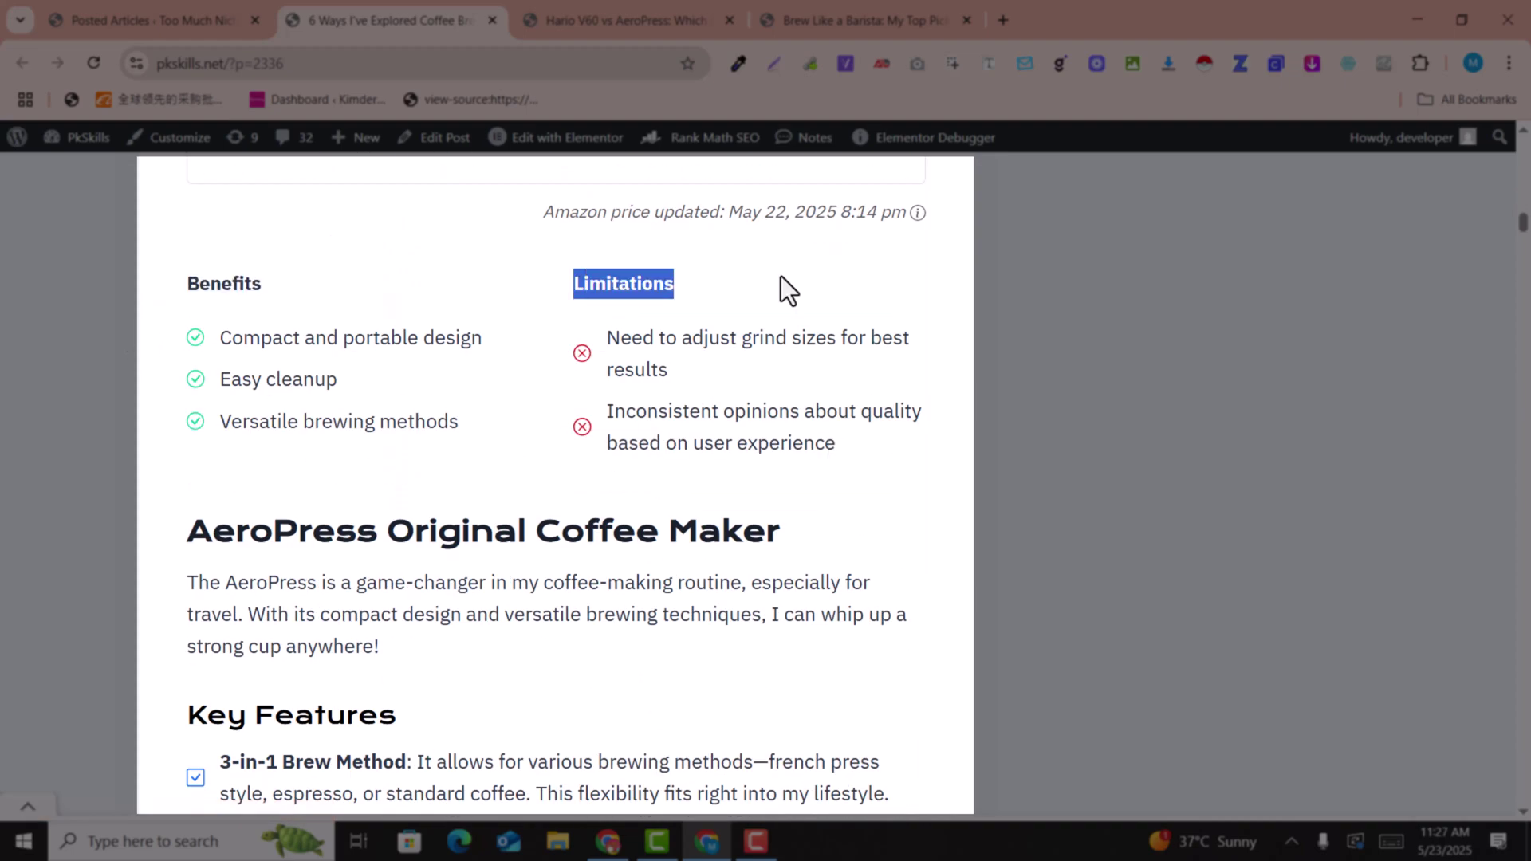
# - Examine the YUCHENGTECH Siphon Coffee Maker's product box, benefits and limitations in the roundup
pyautogui.scroll(-14, 802, 375)
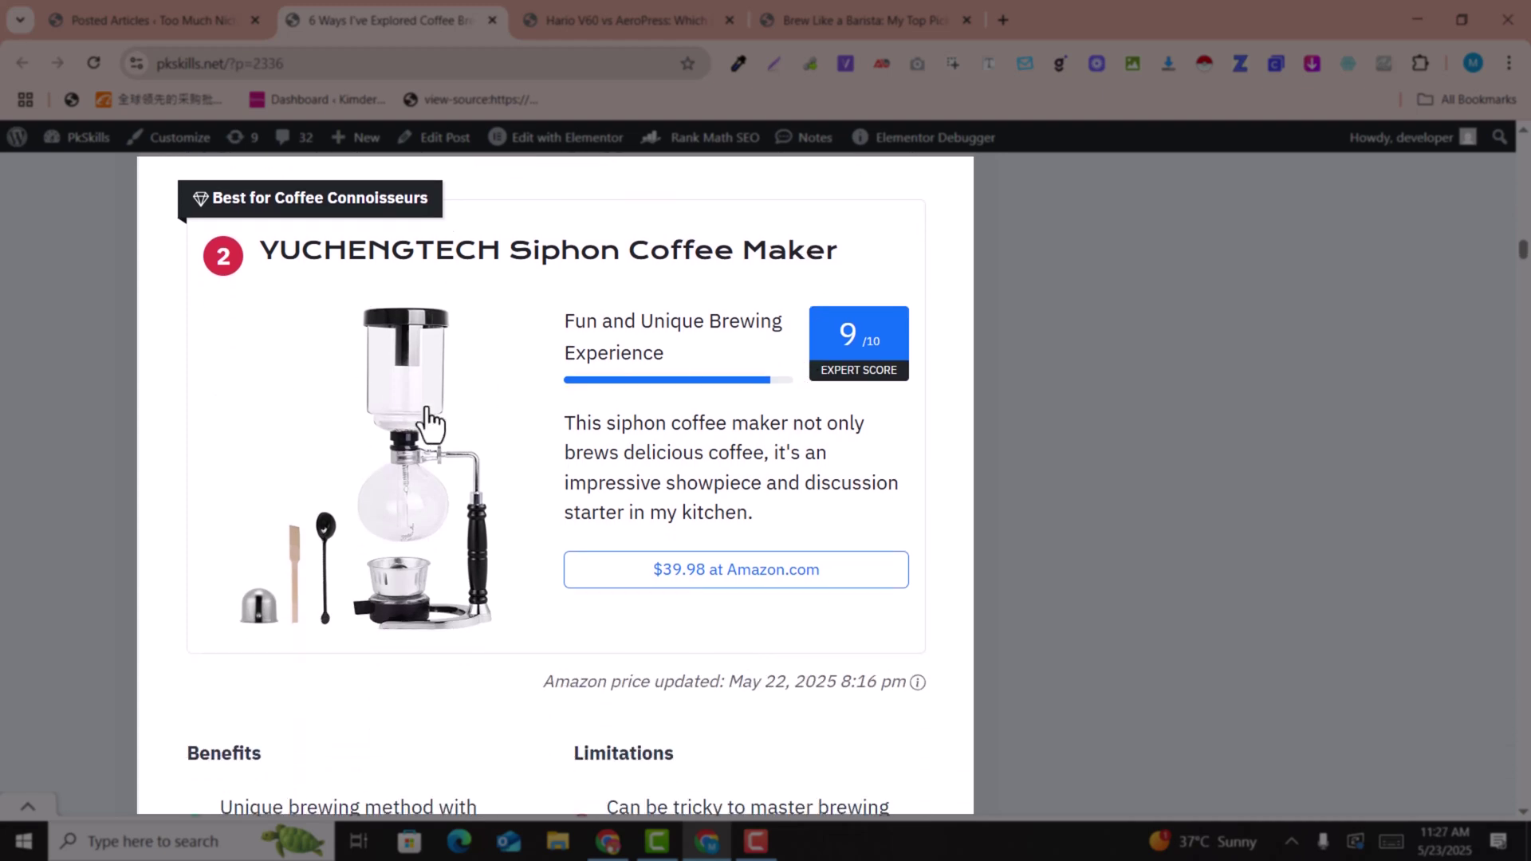
pyautogui.scroll(-3, 399, 423)
pyautogui.scroll(3, 371, 427)
pyautogui.scroll(-5, 328, 430)
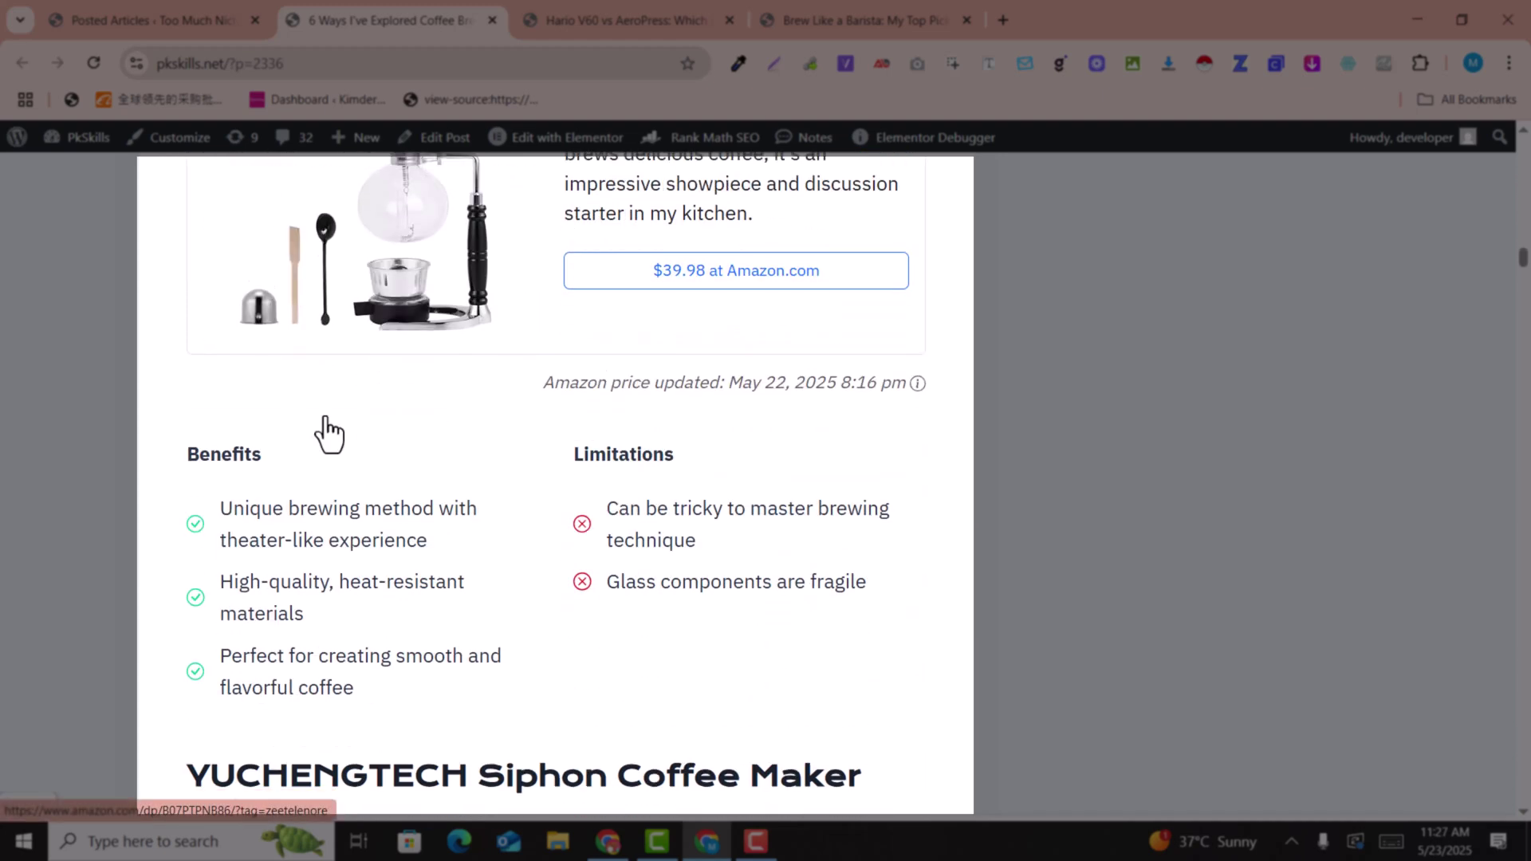
pyautogui.scroll(-1, 324, 427)
pyautogui.scroll(6, 273, 318)
pyautogui.scroll(-3, 478, 437)
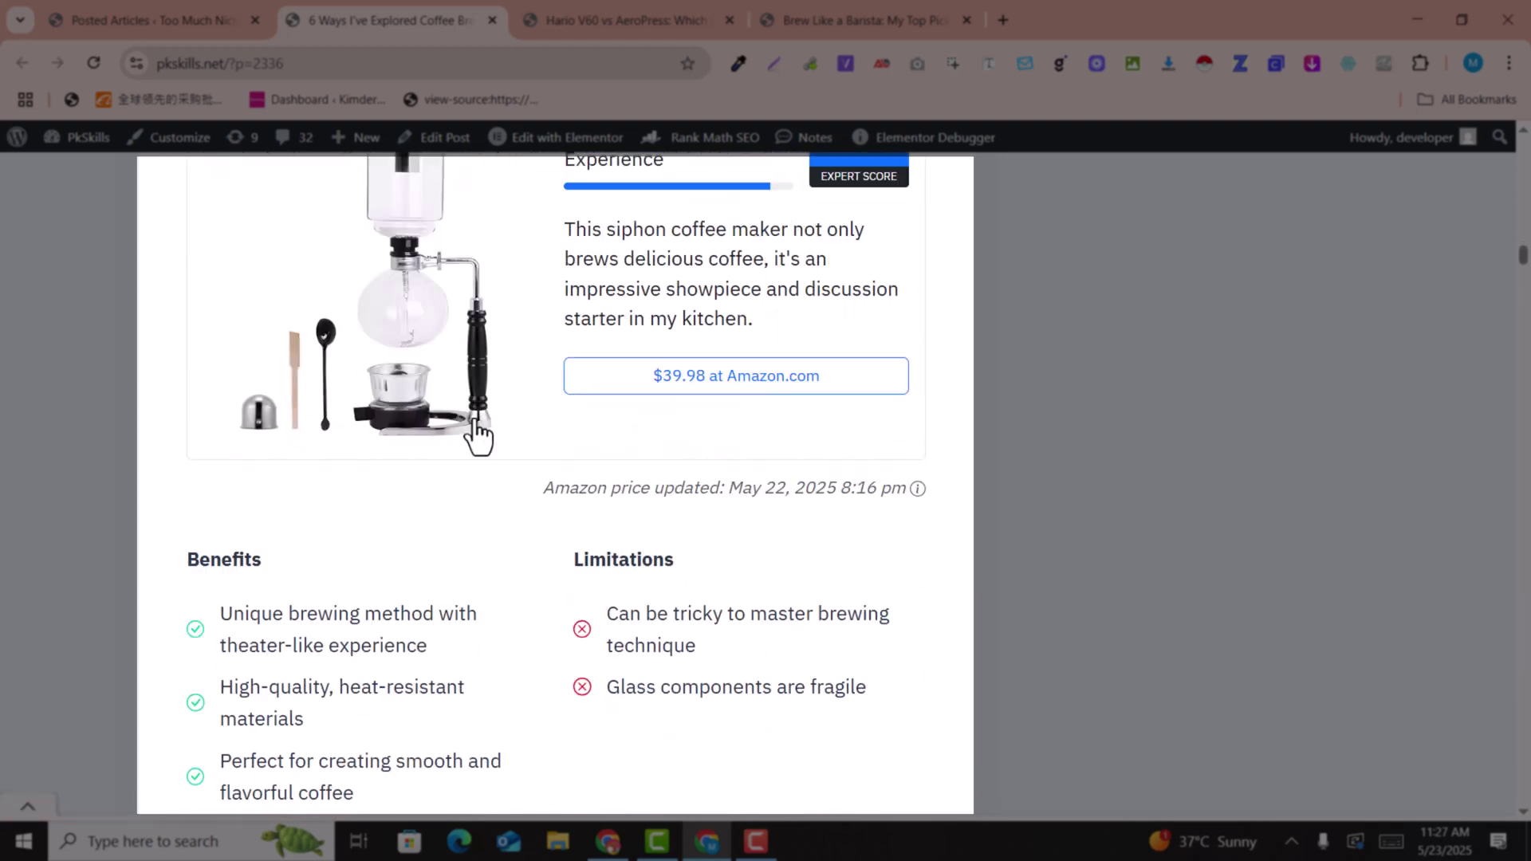
pyautogui.scroll(-1, 478, 437)
pyautogui.scroll(-10, 581, 484)
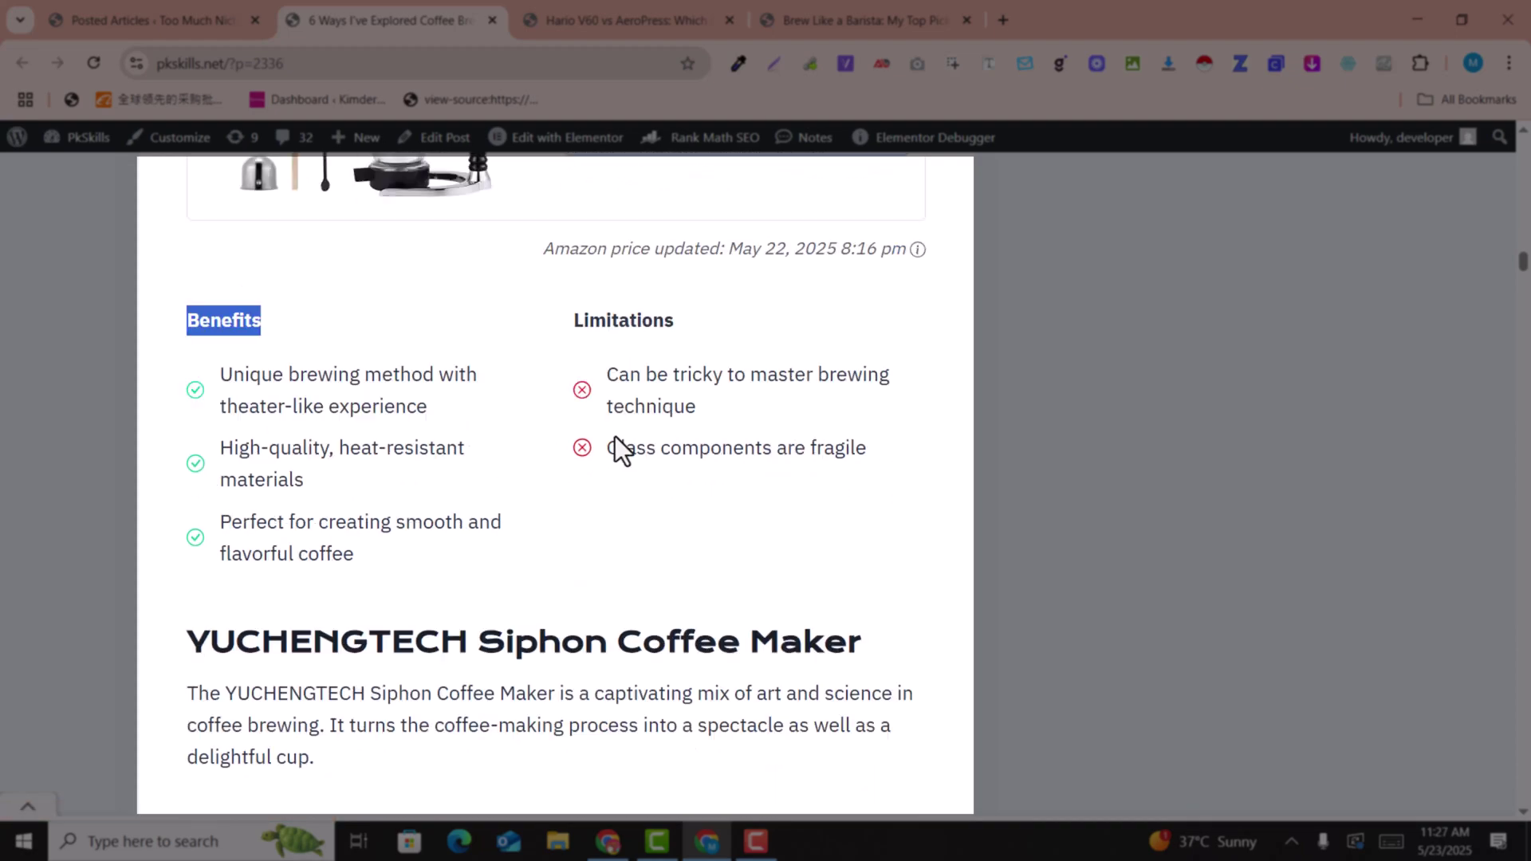
# - Examine the roundup's remaining product boxes, including the Bodum Pour Over, Rechargeable Mini Coffee Scale and Cold Brew Coffee Maker
pyautogui.scroll(-20, 466, 403)
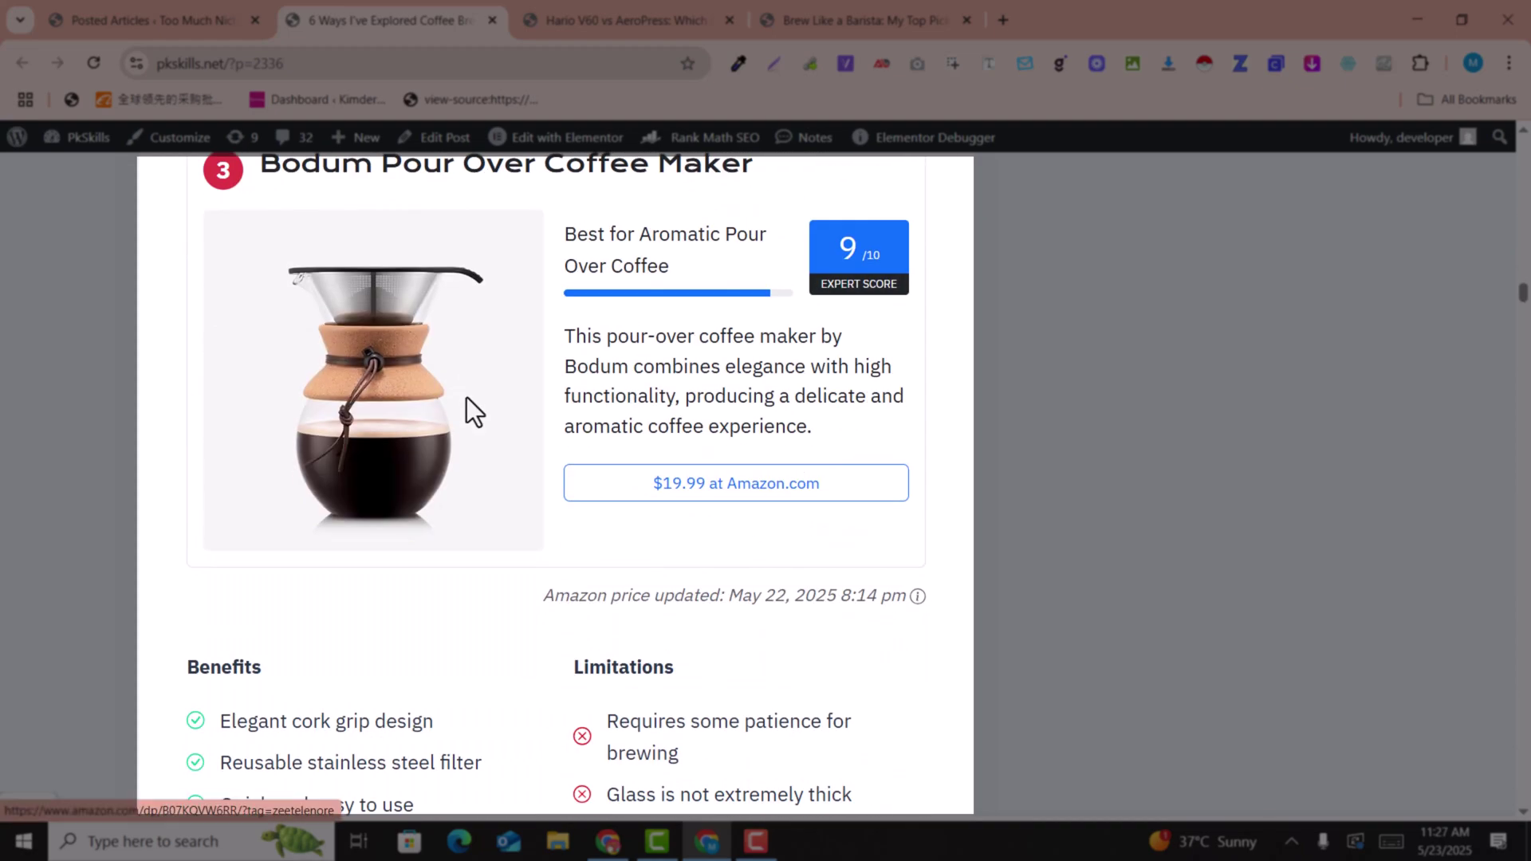
pyautogui.scroll(-20, 470, 413)
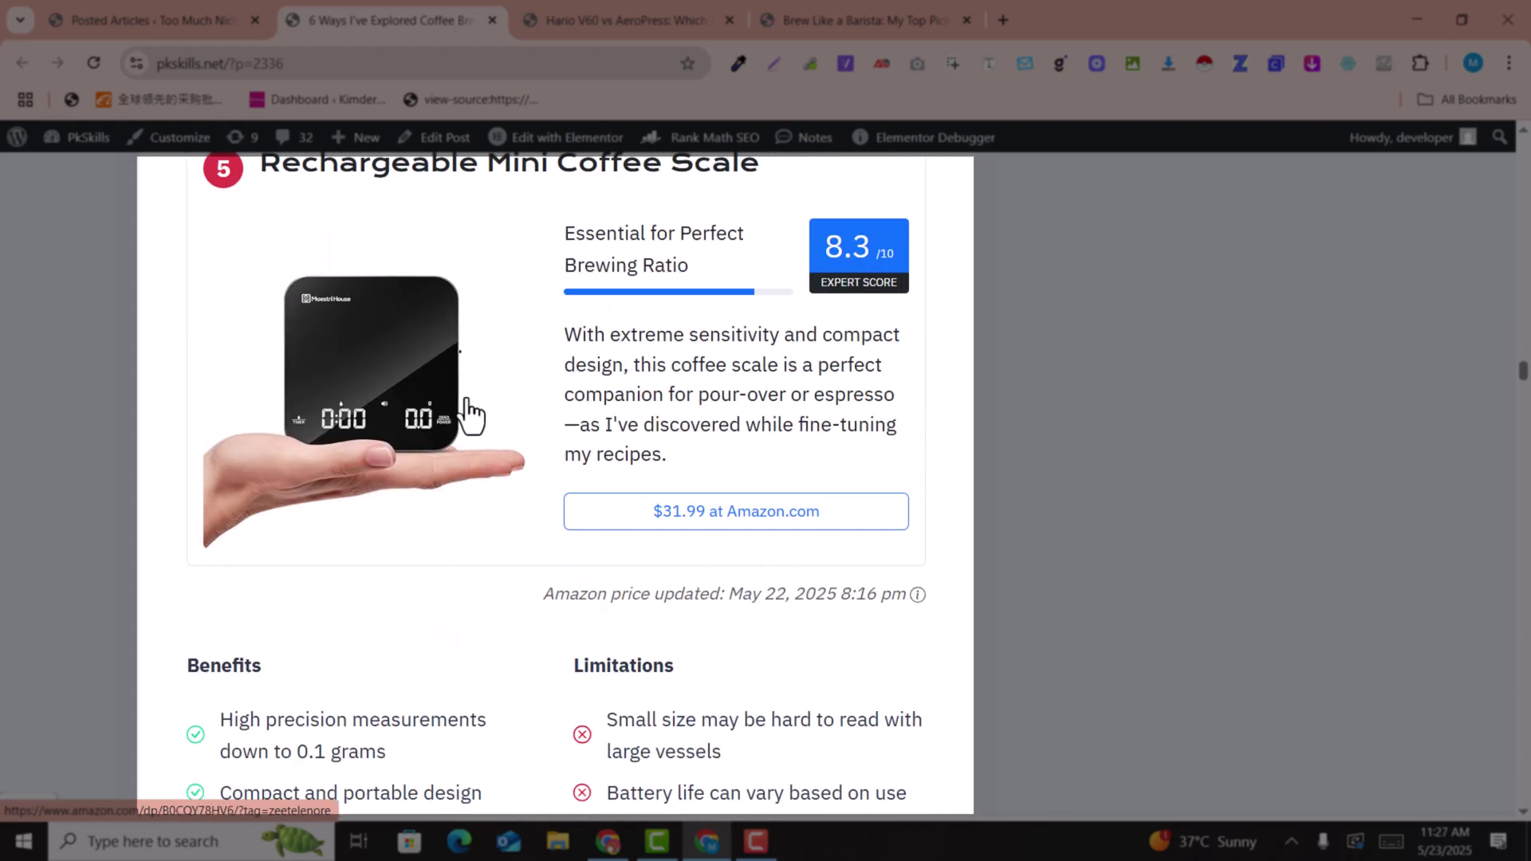
pyautogui.scroll(1, 471, 413)
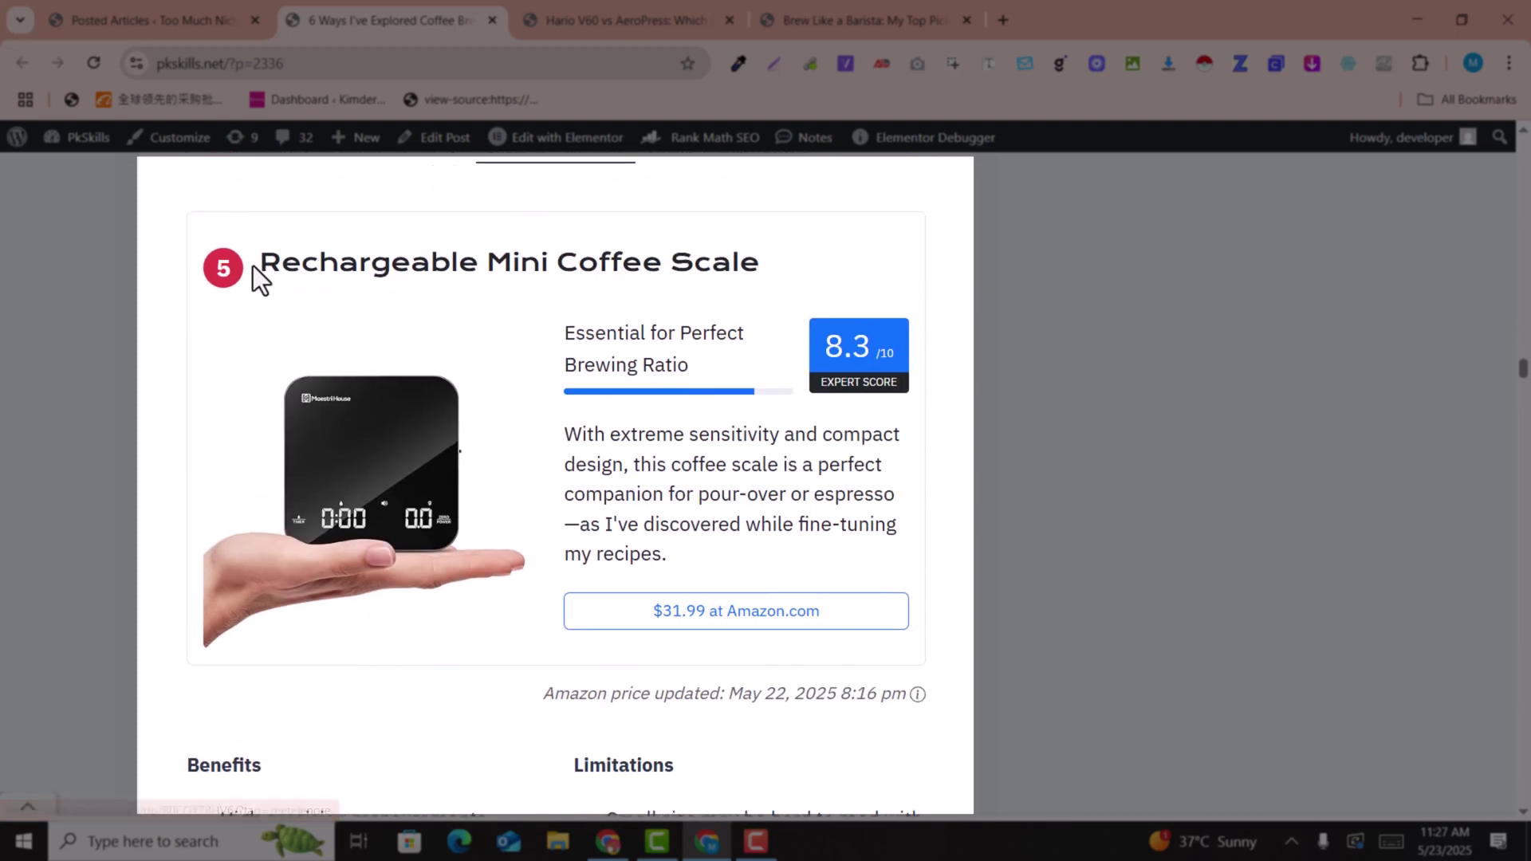
pyautogui.moveTo(252, 265); pyautogui.dragTo(605, 267)
pyautogui.scroll(1, 739, 376)
pyautogui.scroll(-2, 368, 459)
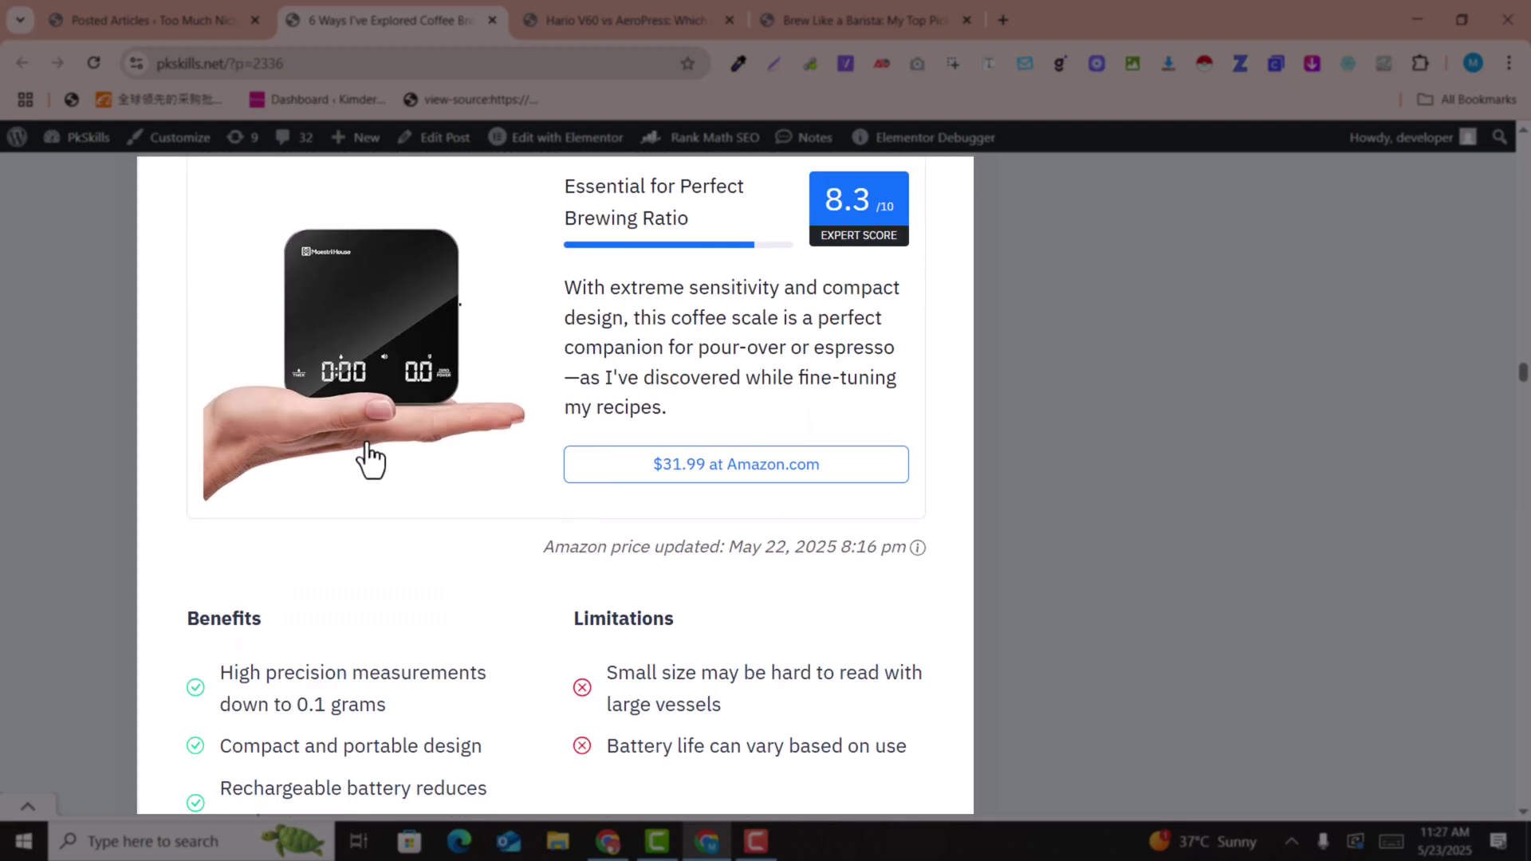
pyautogui.scroll(-17, 368, 458)
pyautogui.scroll(2, 395, 368)
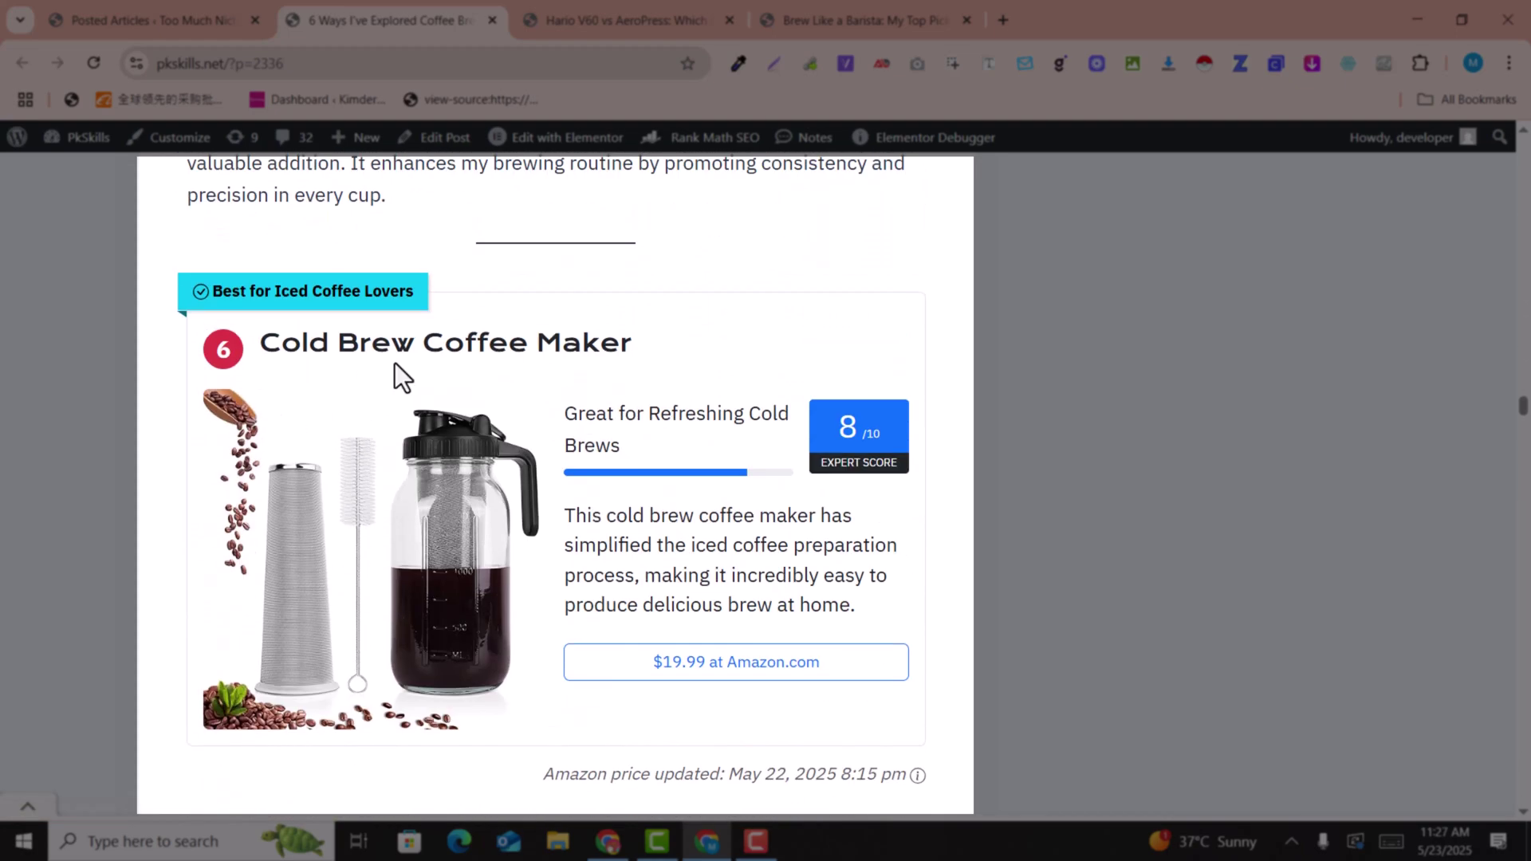
# - Review the roundup's Common Mistakes To Avoid and Use Cases sections, and collapse and re-expand its first FAQ answers
pyautogui.scroll(-20, 563, 455)
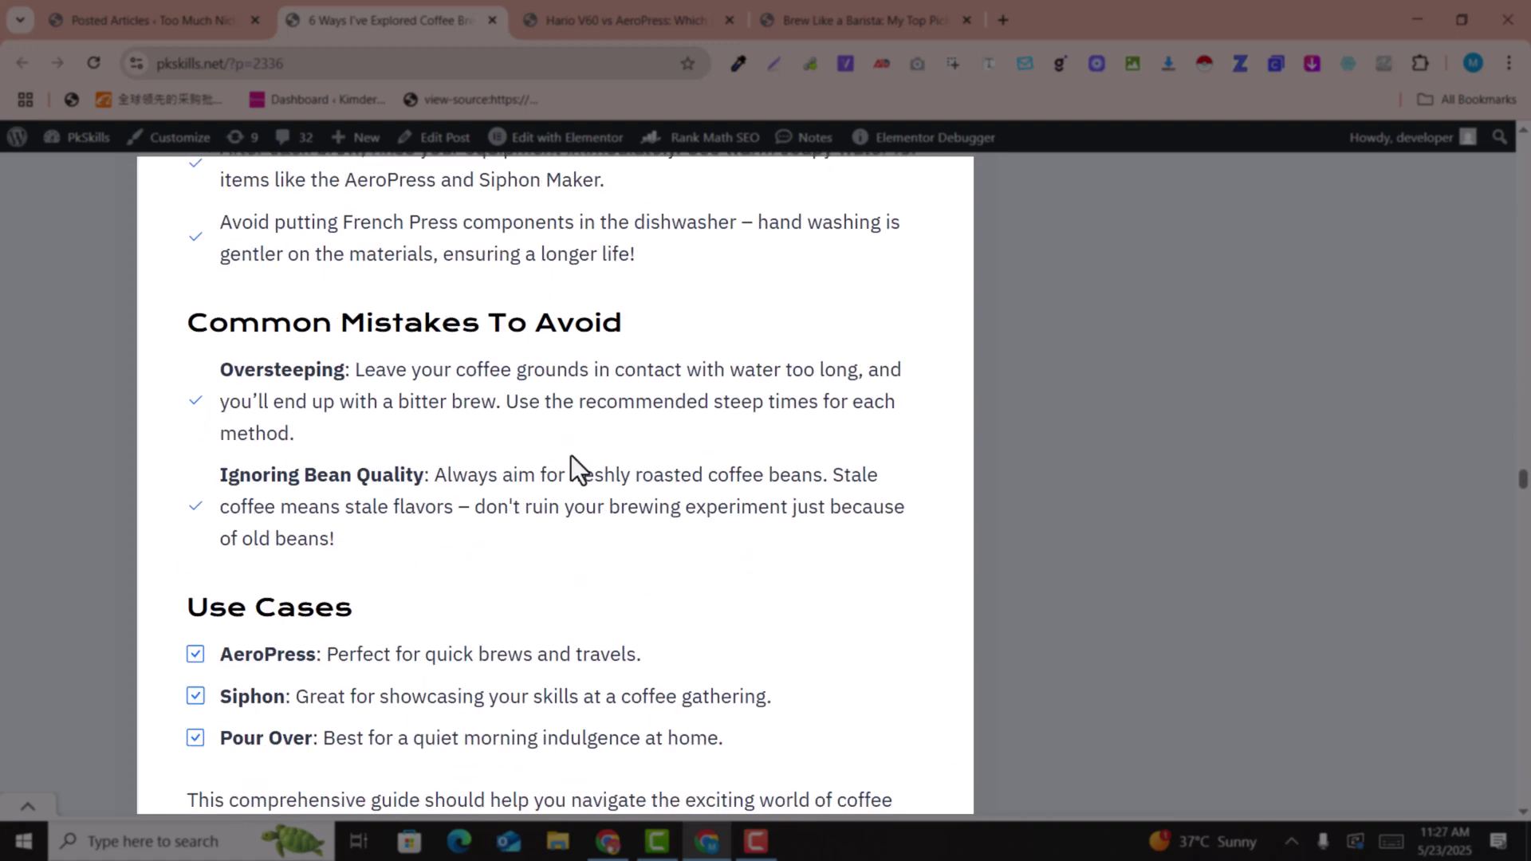
pyautogui.scroll(-15, 571, 458)
pyautogui.scroll(7, 571, 458)
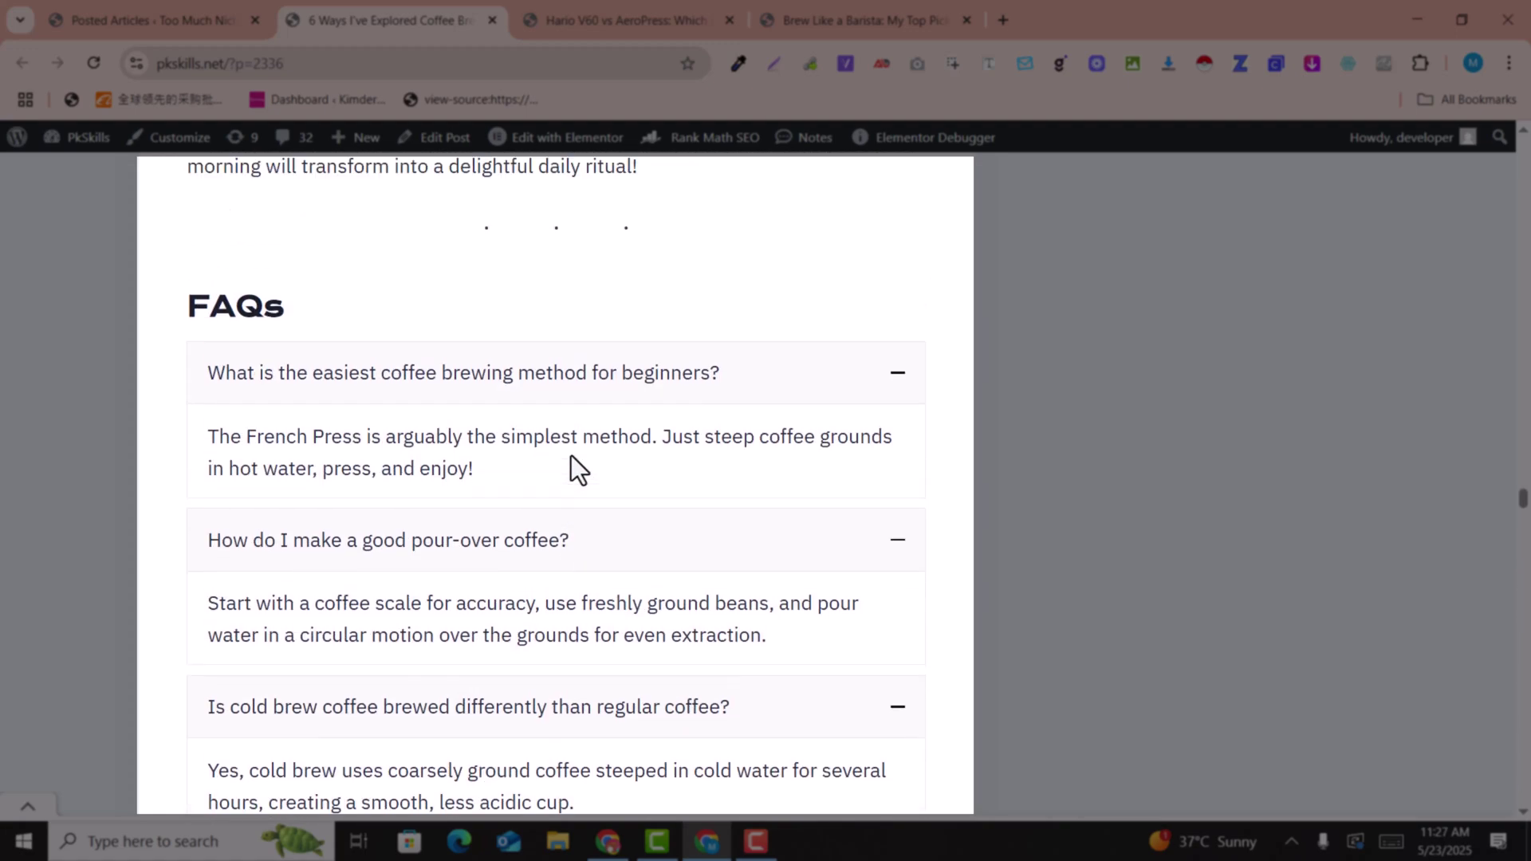
pyautogui.click(330, 395)
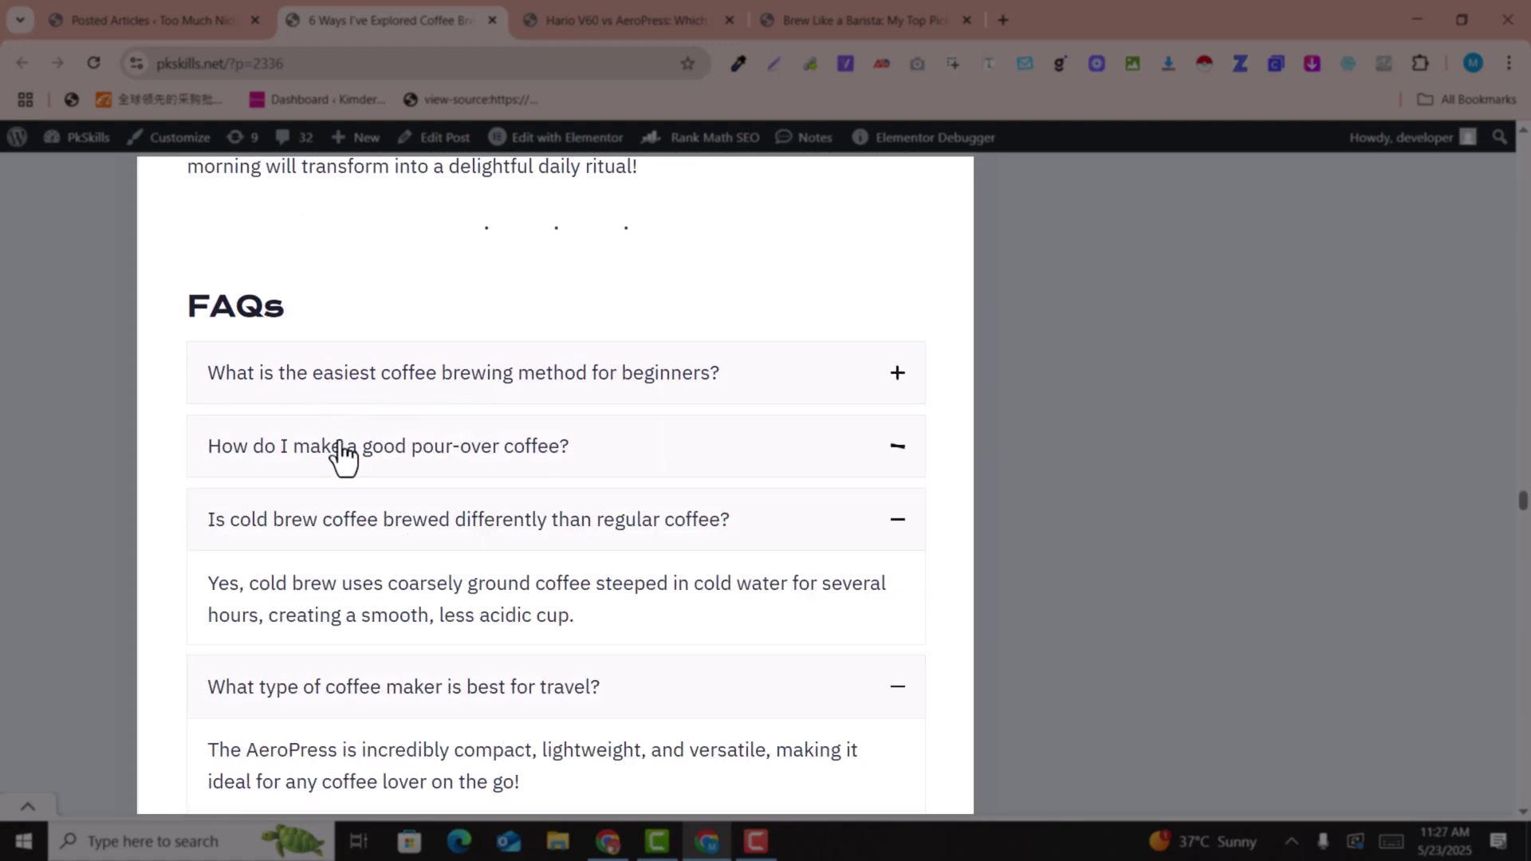
pyautogui.click(344, 451)
pyautogui.click(667, 366)
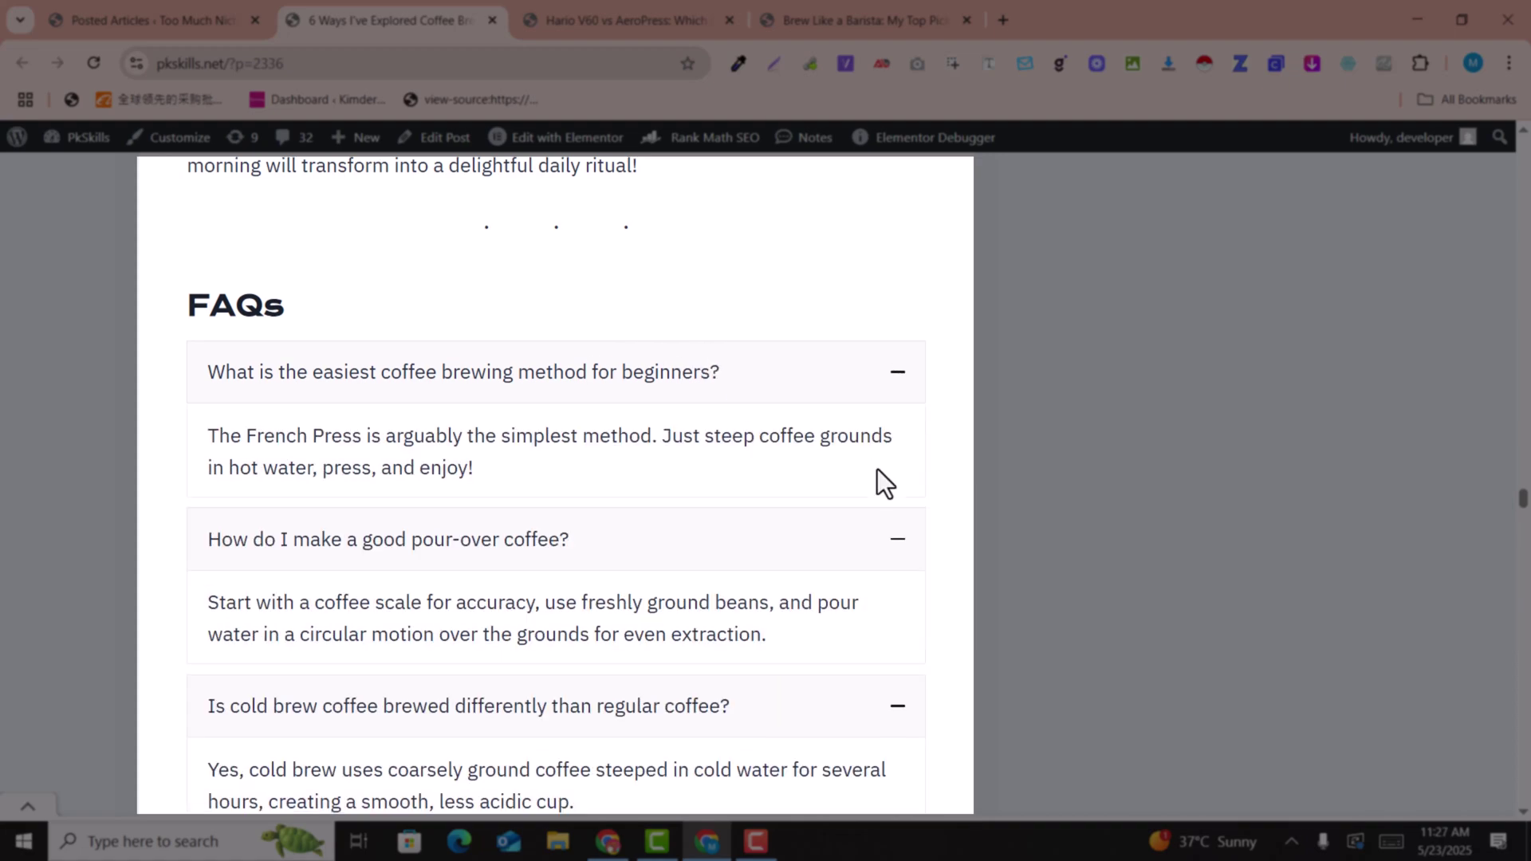
# - Look through the end of the roundup post and back over its product boxes up to the siphon coffee maker
pyautogui.scroll(-12, 878, 479)
pyautogui.scroll(-5, 879, 468)
pyautogui.scroll(15, 879, 469)
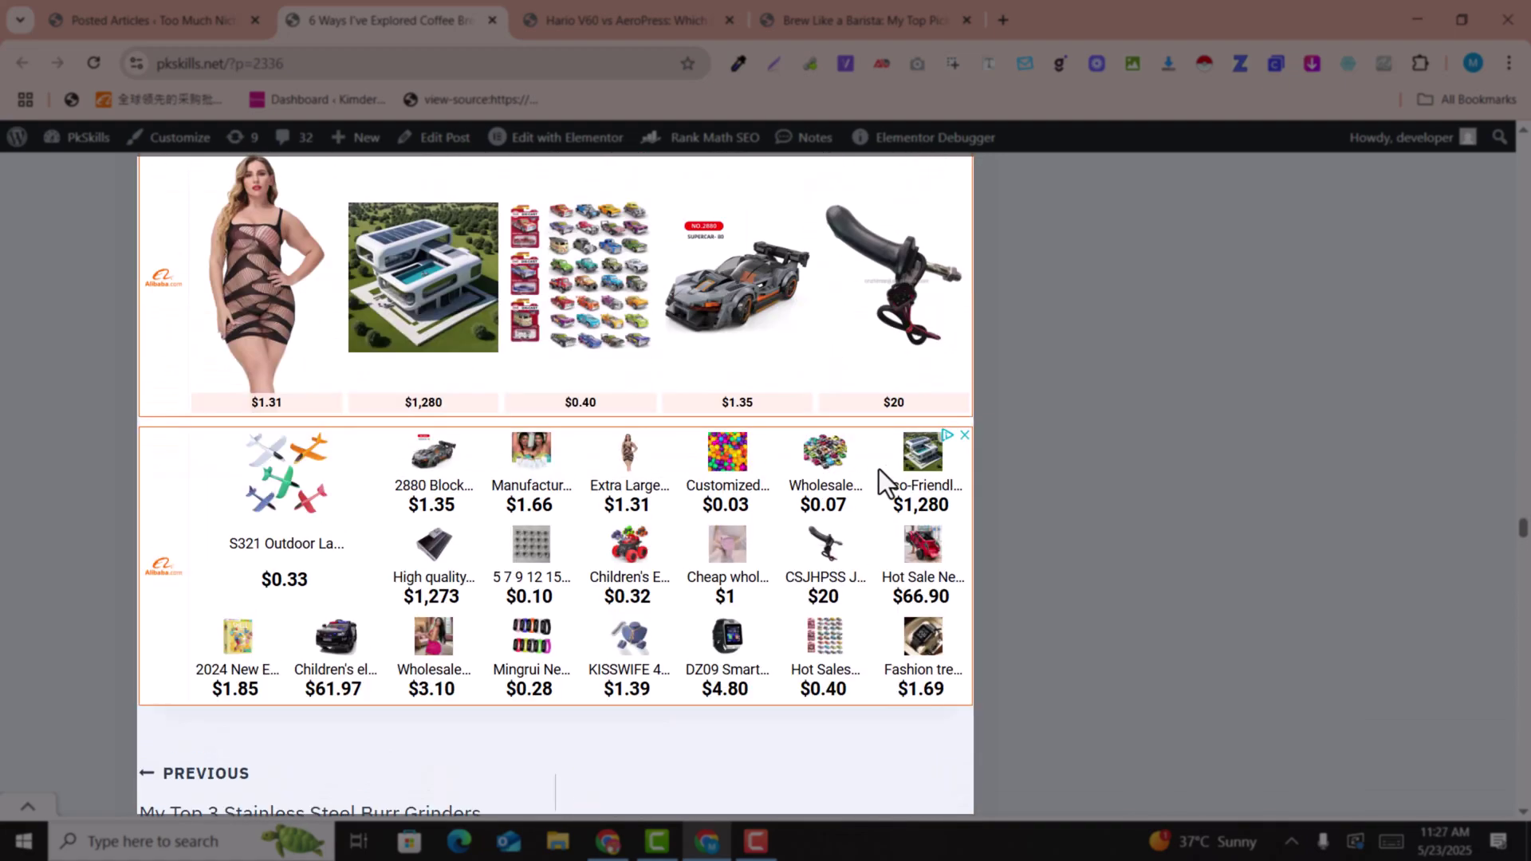
pyautogui.scroll(15, 879, 467)
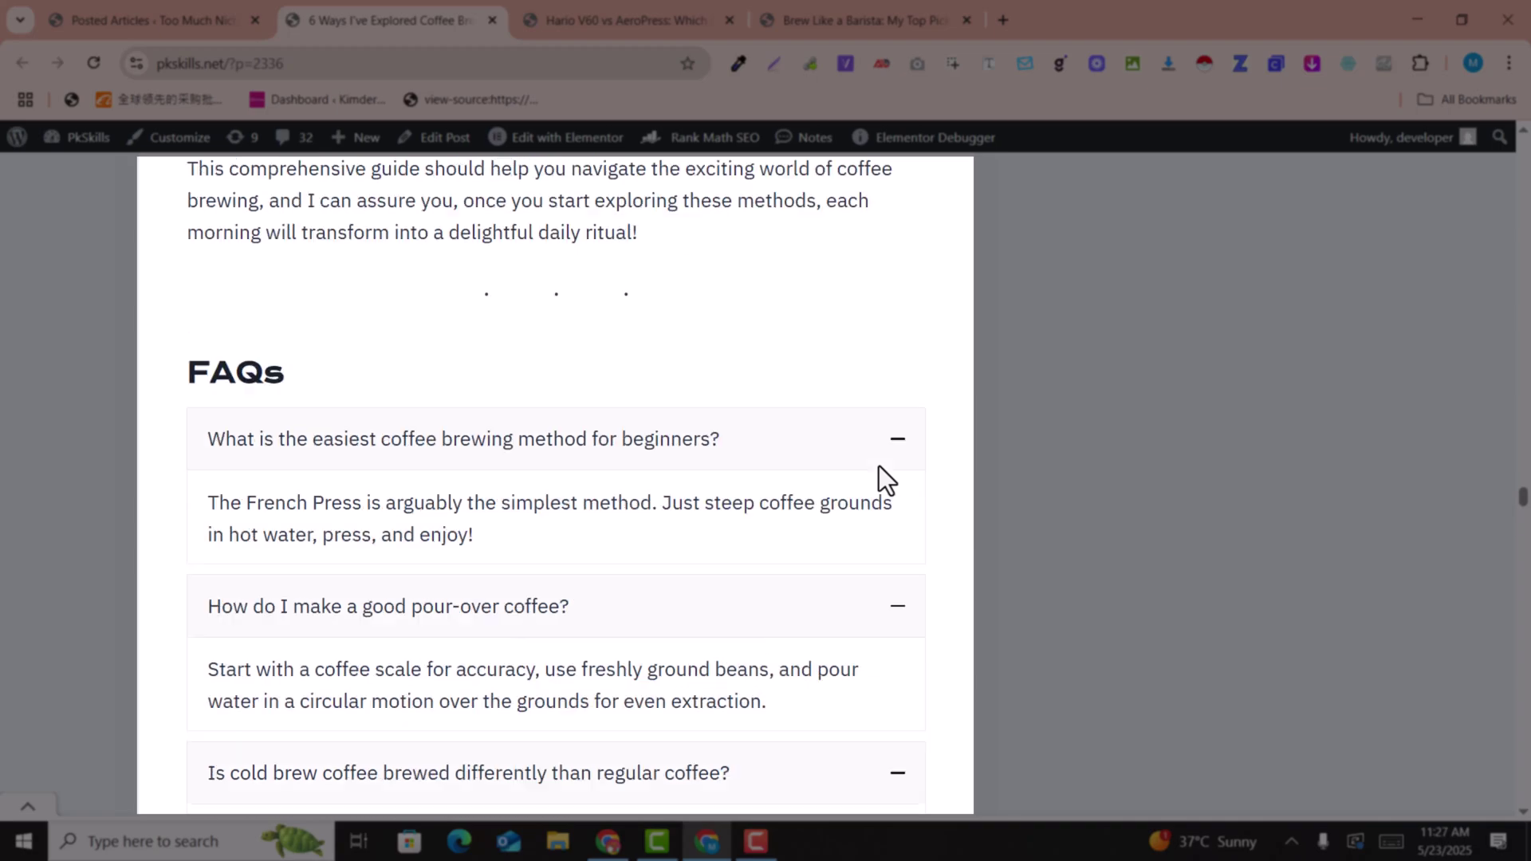
pyautogui.scroll(20, 878, 465)
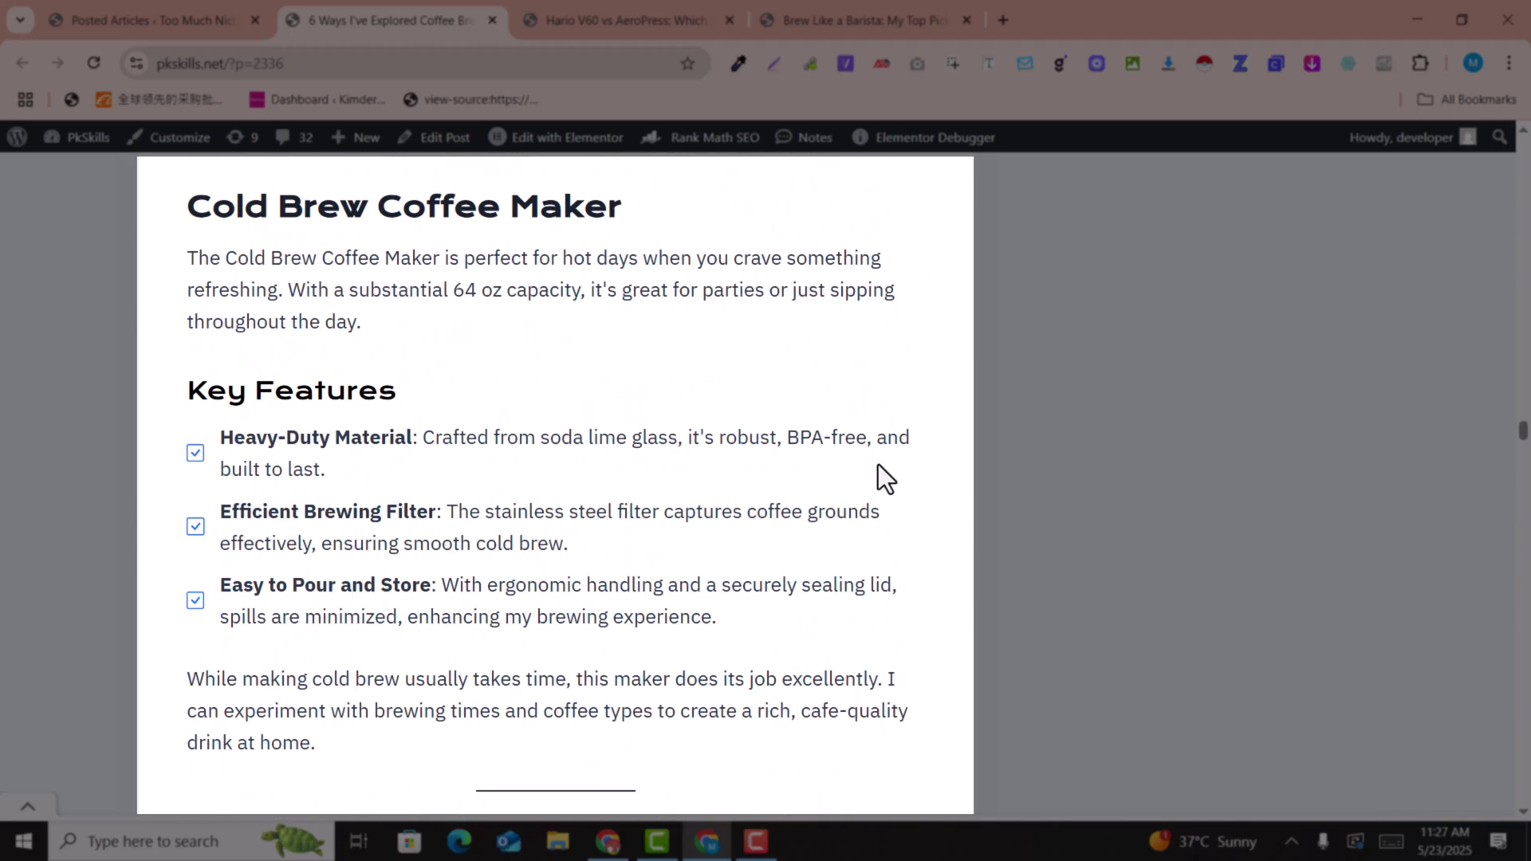
pyautogui.scroll(20, 878, 464)
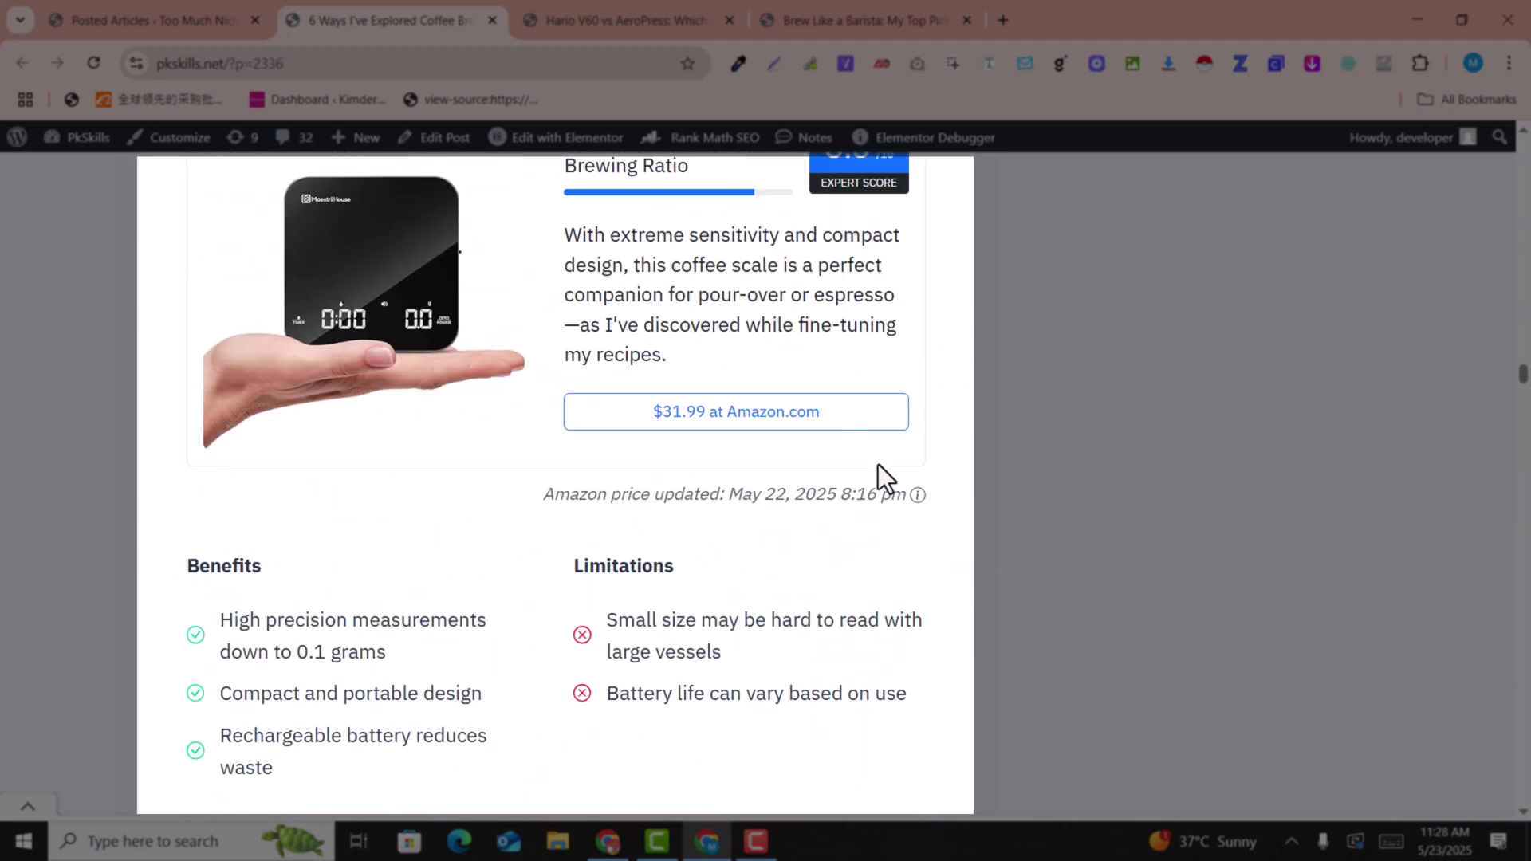
pyautogui.scroll(20, 775, 462)
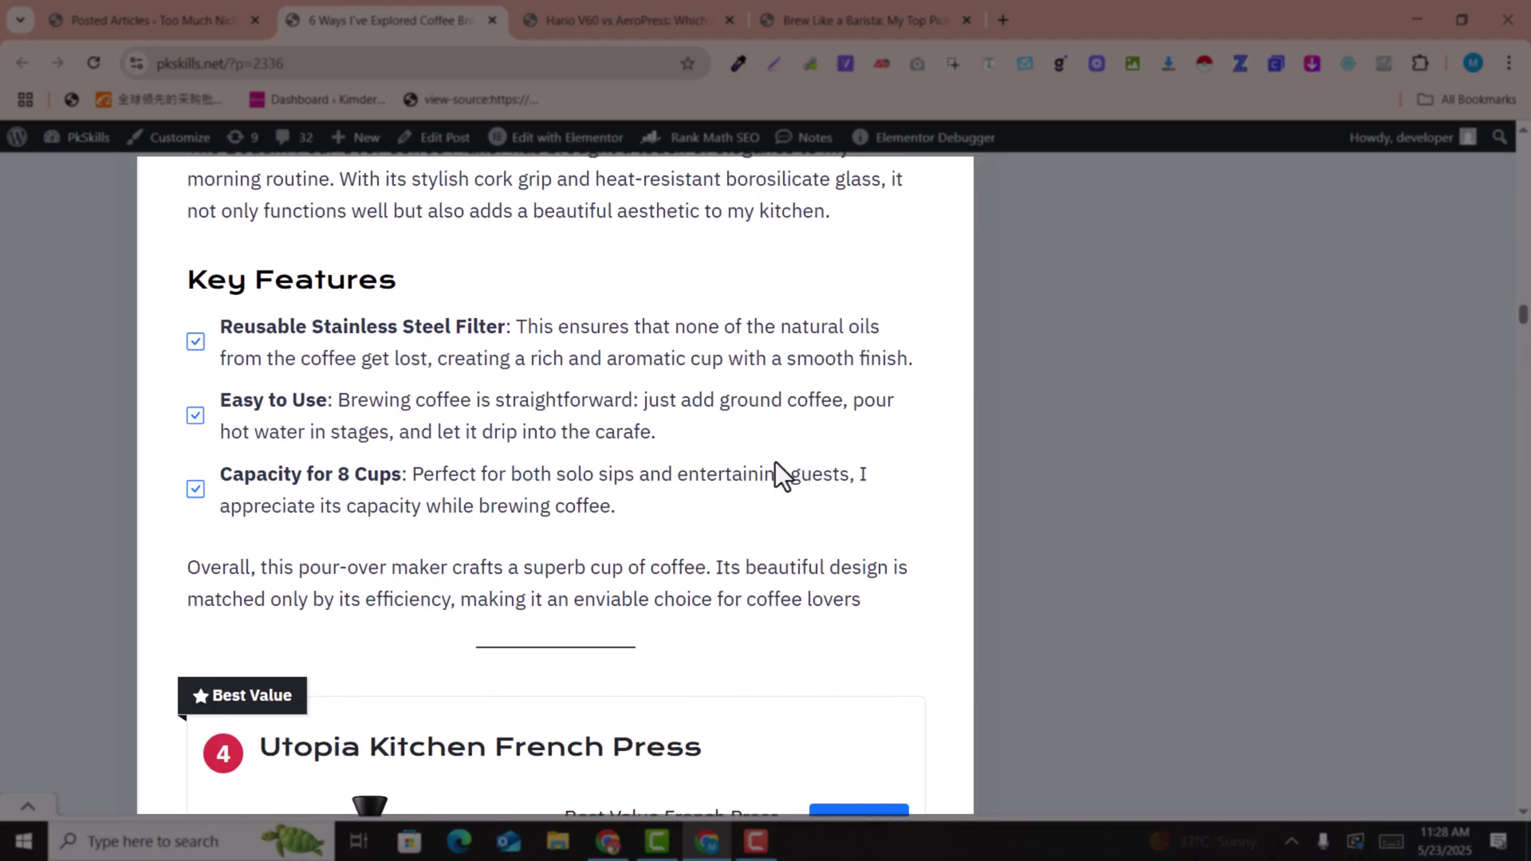
pyautogui.scroll(15, 775, 461)
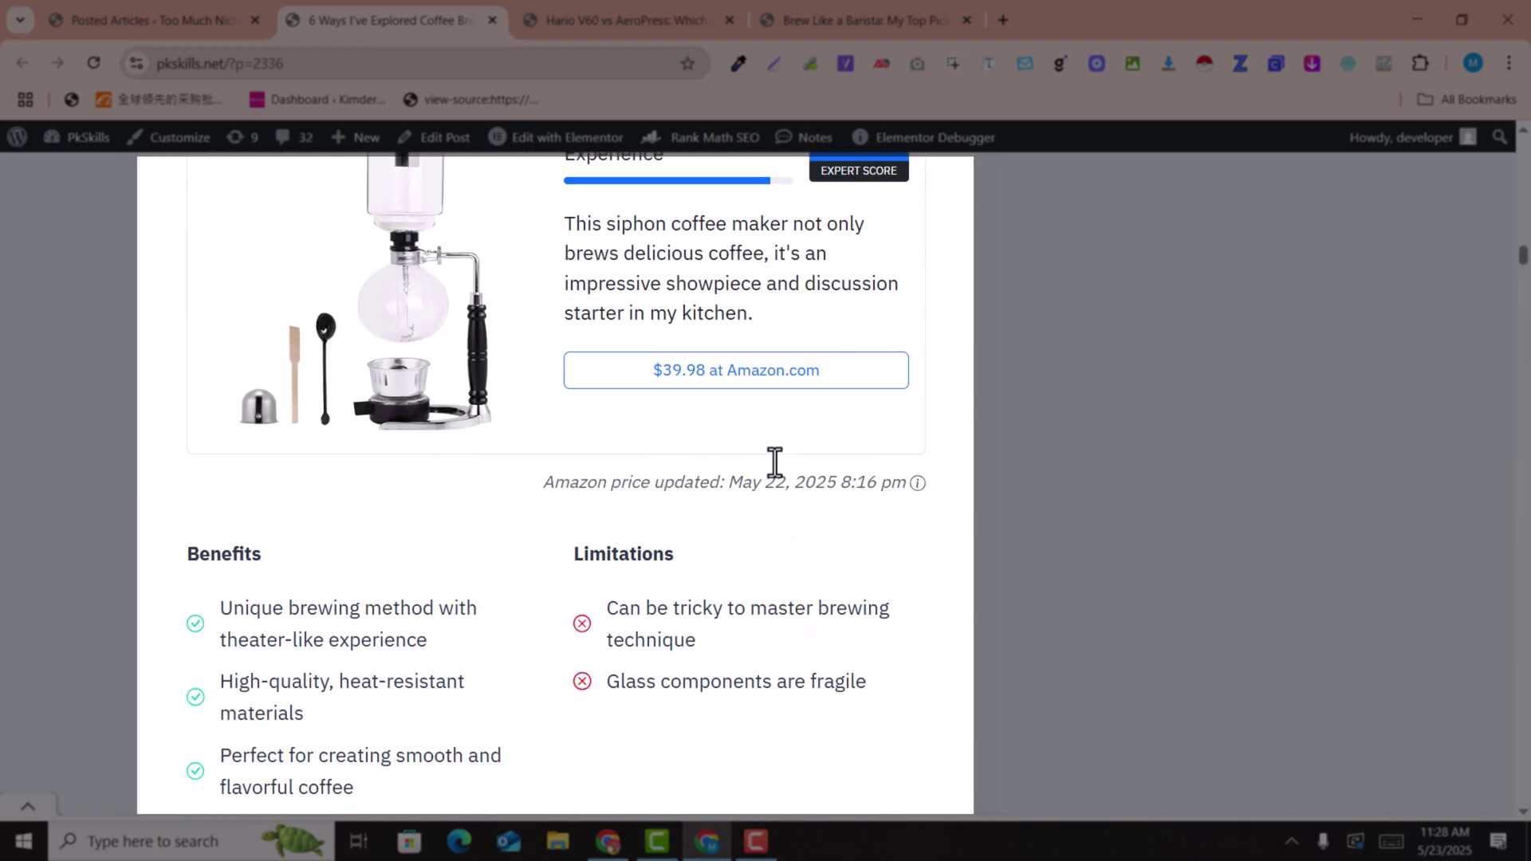
pyautogui.scroll(10, 773, 471)
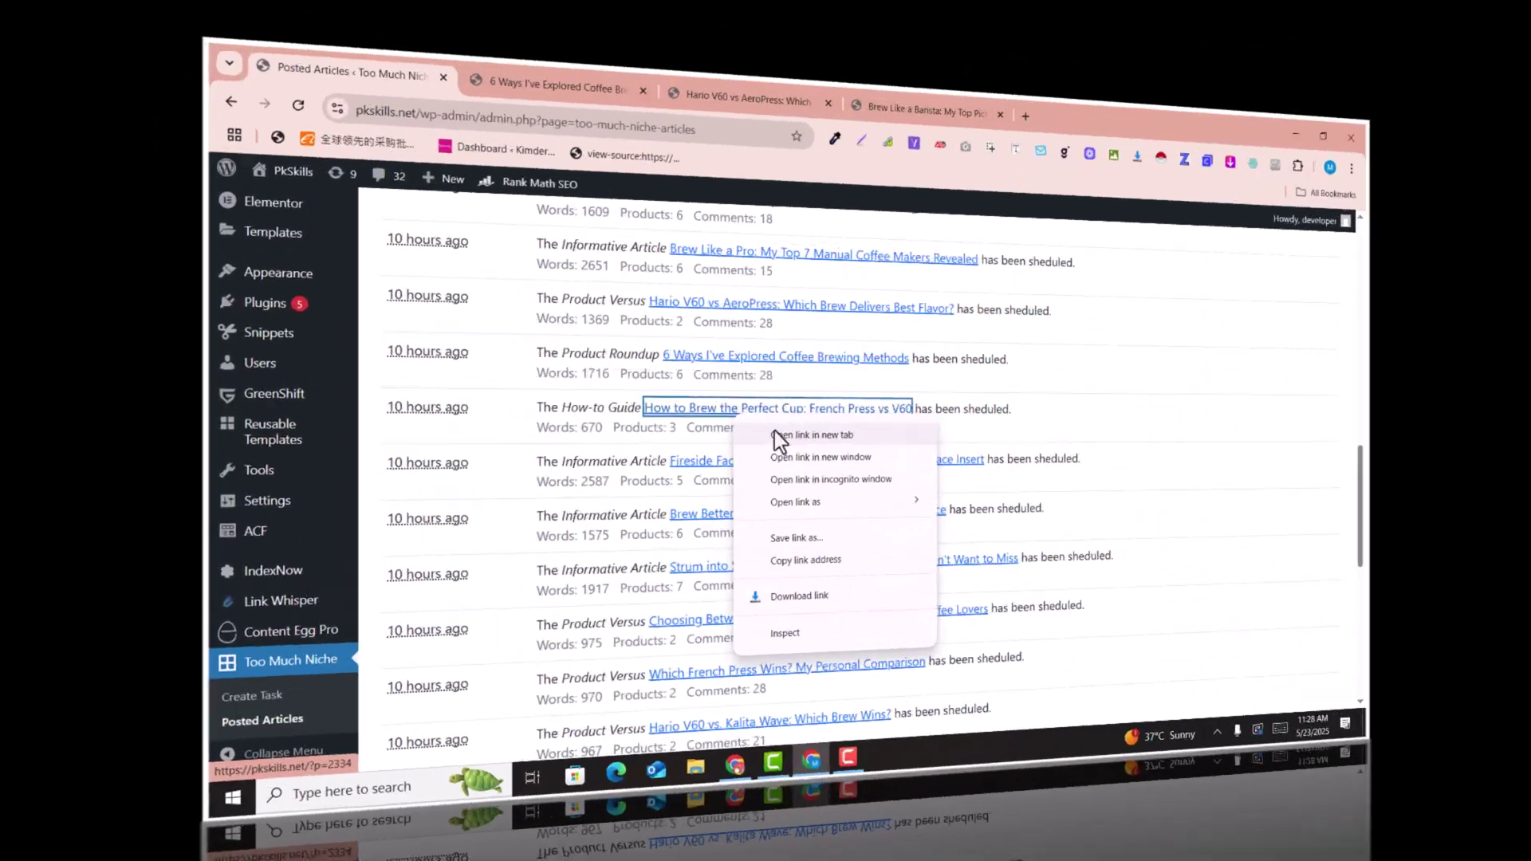
# - Open the How-to Guide "How to Brew the Perfect Cup: French Press vs V60" in a new tab and review its introduction and essentials list
pyautogui.click(817, 483)
pyautogui.moveTo(1044, 2); pyautogui.dragTo(375, 1)
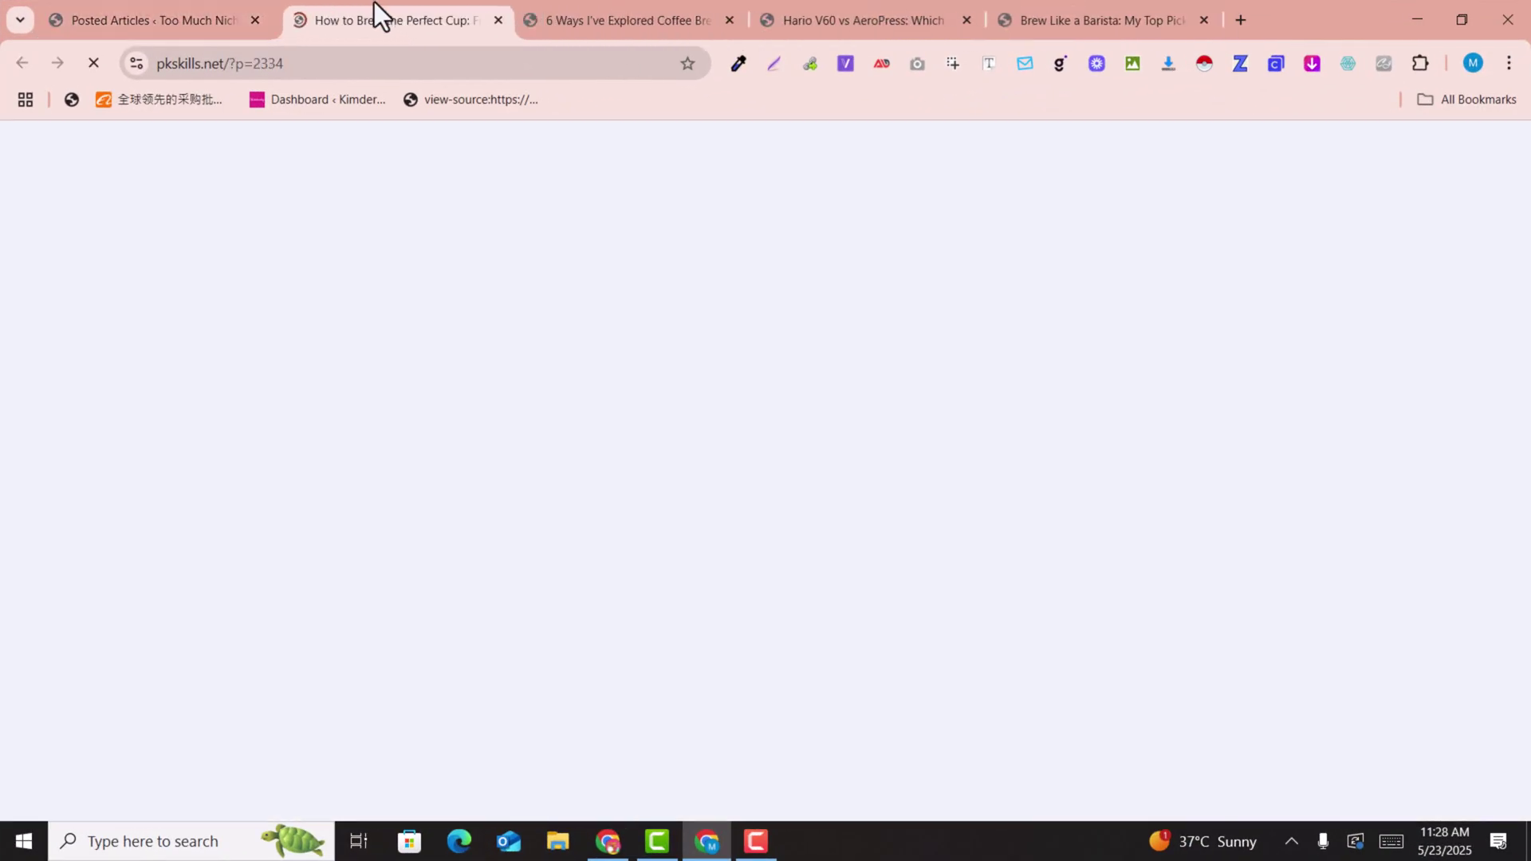
pyautogui.scroll(-10, 501, 449)
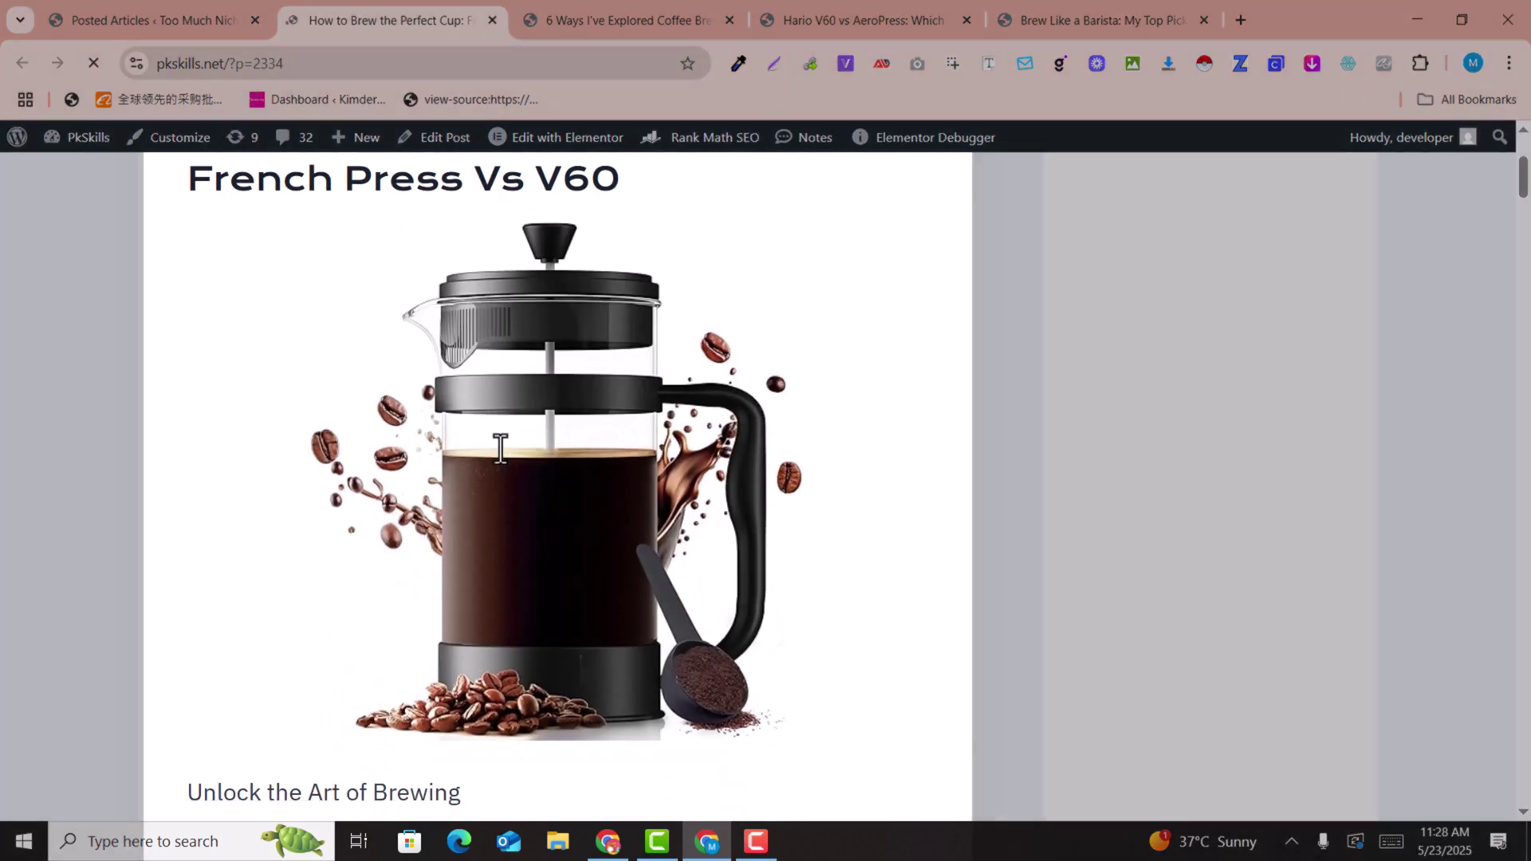
pyautogui.scroll(-3, 500, 449)
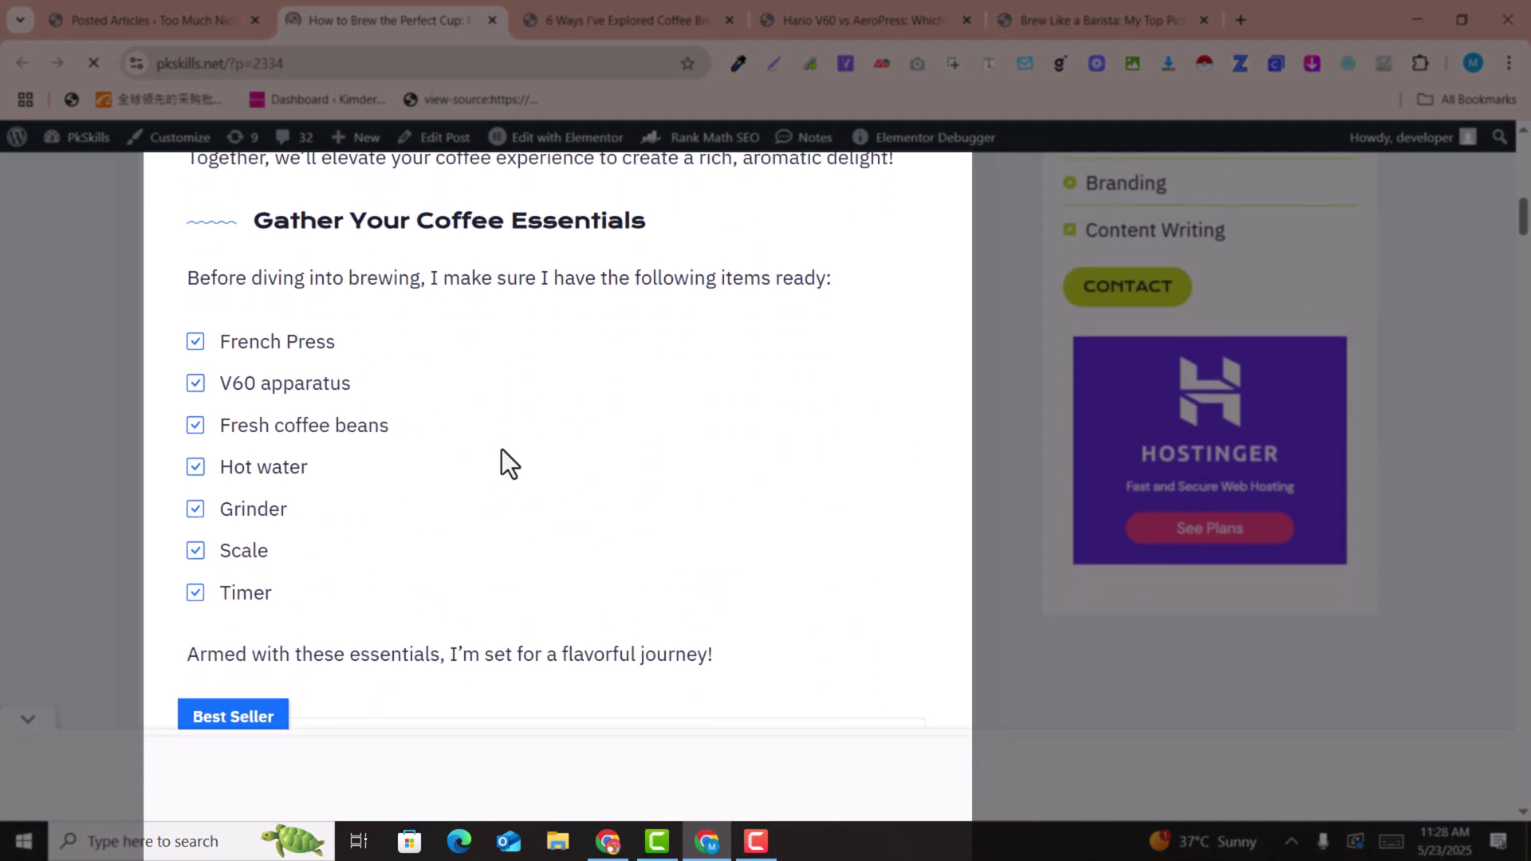
pyautogui.scroll(5, 501, 448)
pyautogui.scroll(-11, 499, 447)
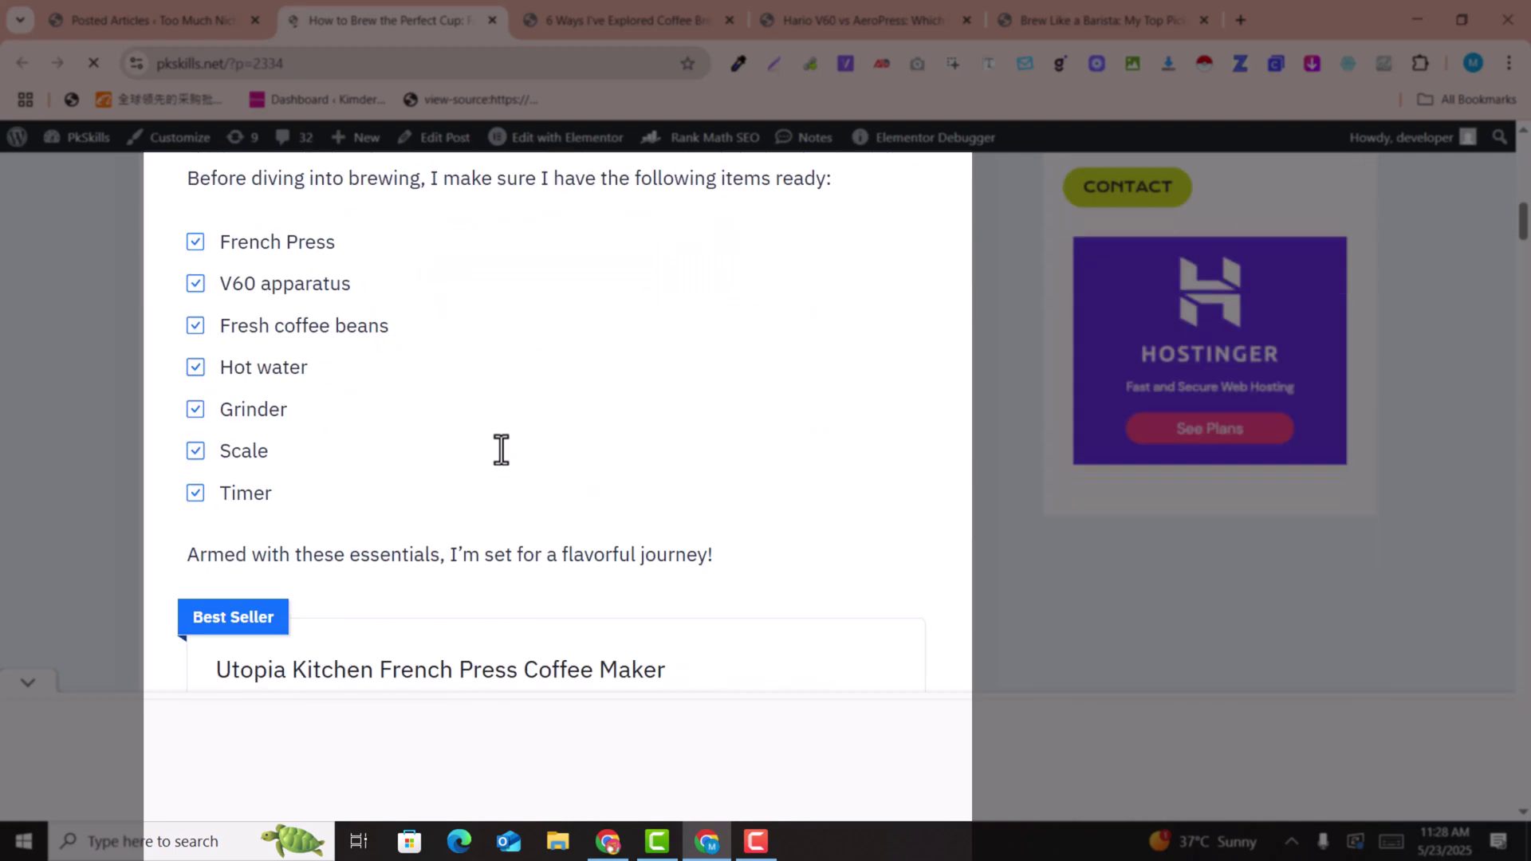
pyautogui.scroll(5, 500, 448)
pyautogui.scroll(5, 453, 333)
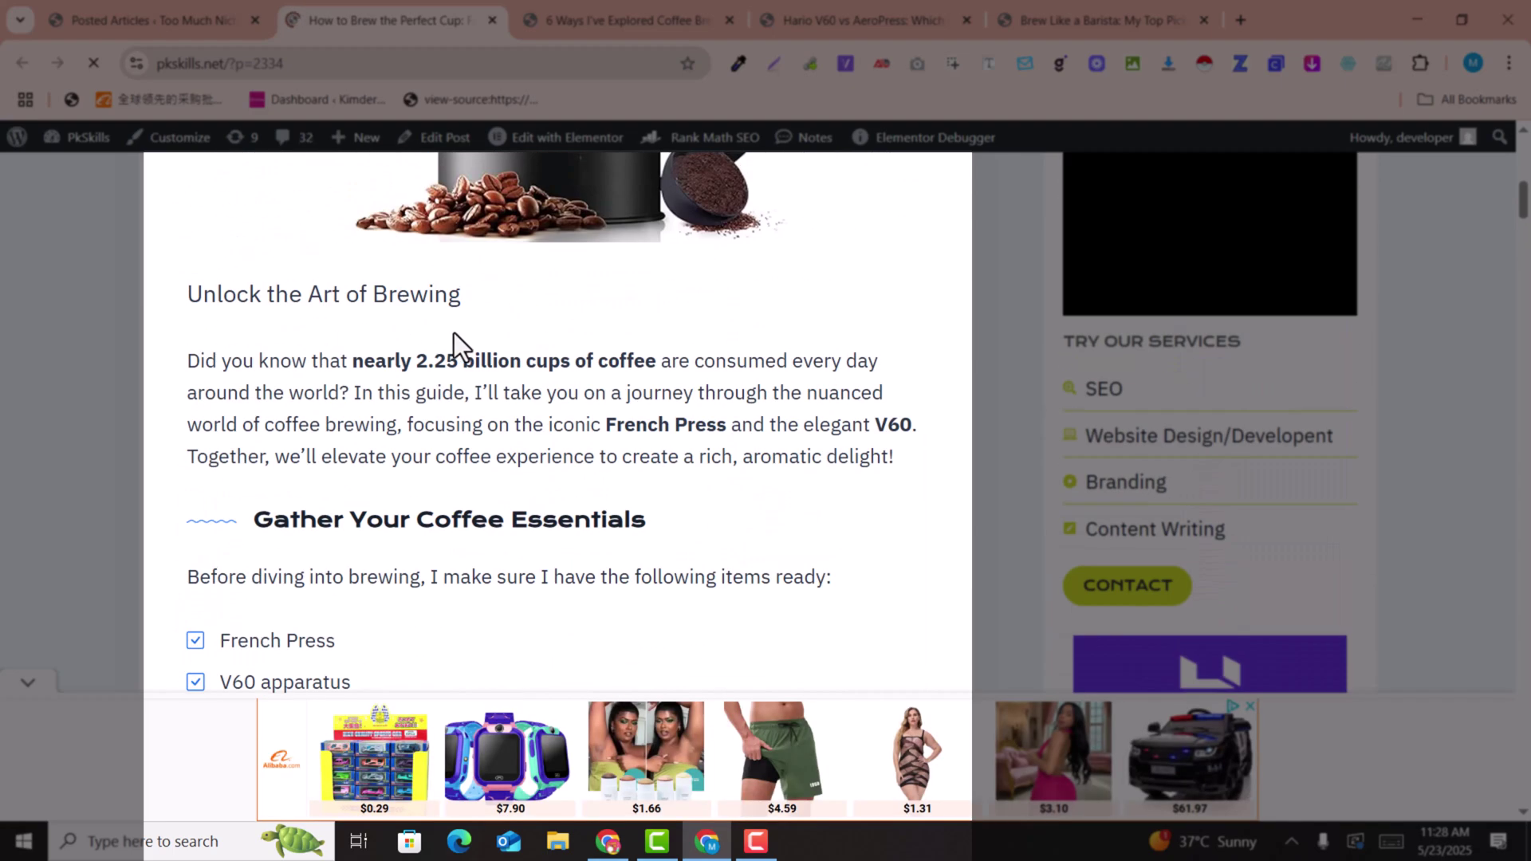
# - Examine the guide's Utopia Kitchen French Press box, its first brewing step and the Portable Espresso Coffee Scale box
pyautogui.scroll(-9, 451, 331)
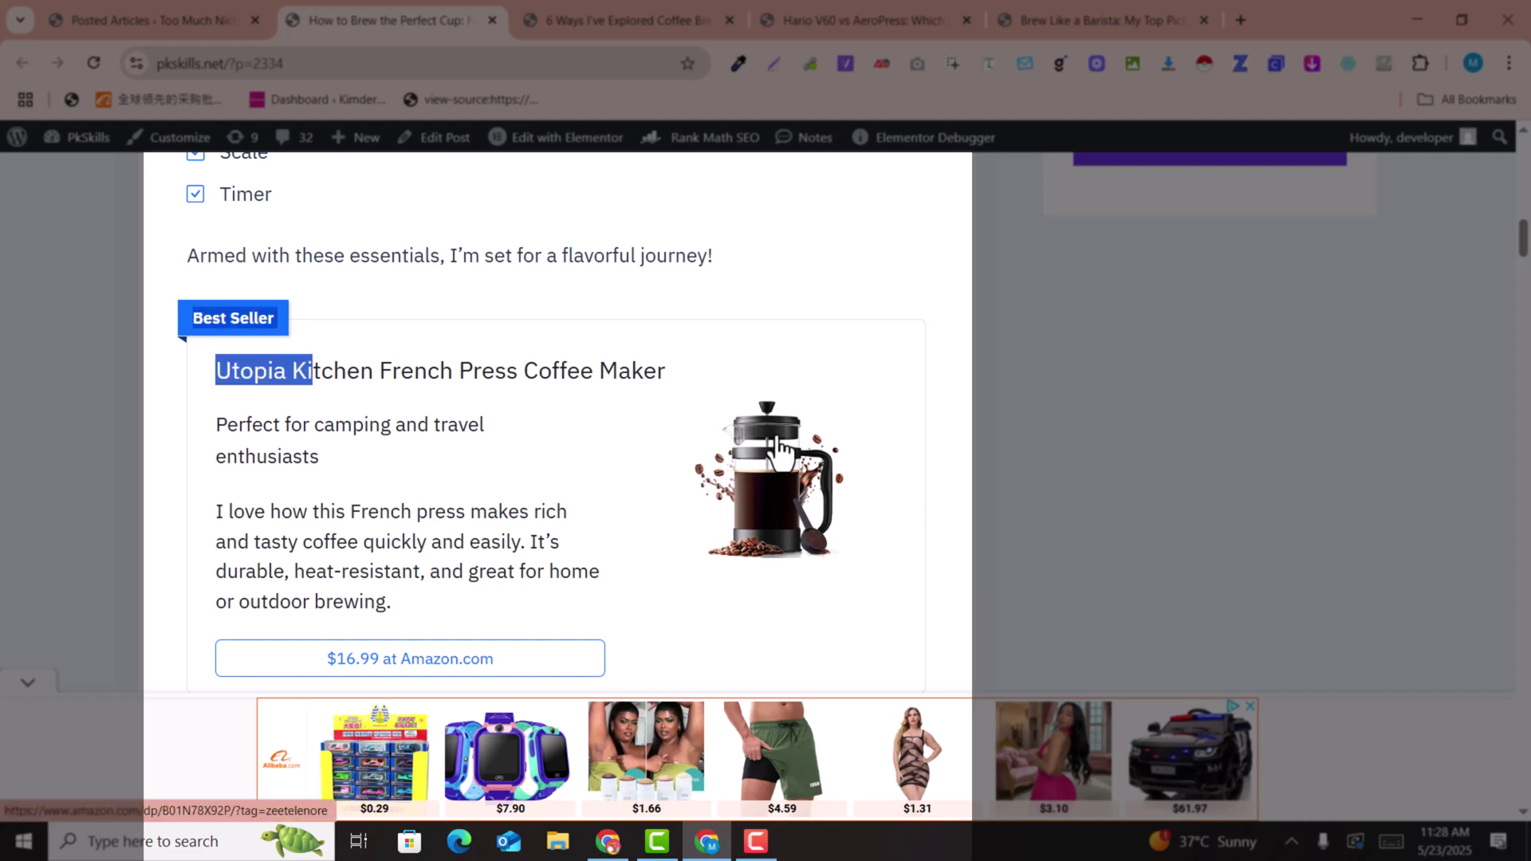
pyautogui.scroll(-1, 778, 451)
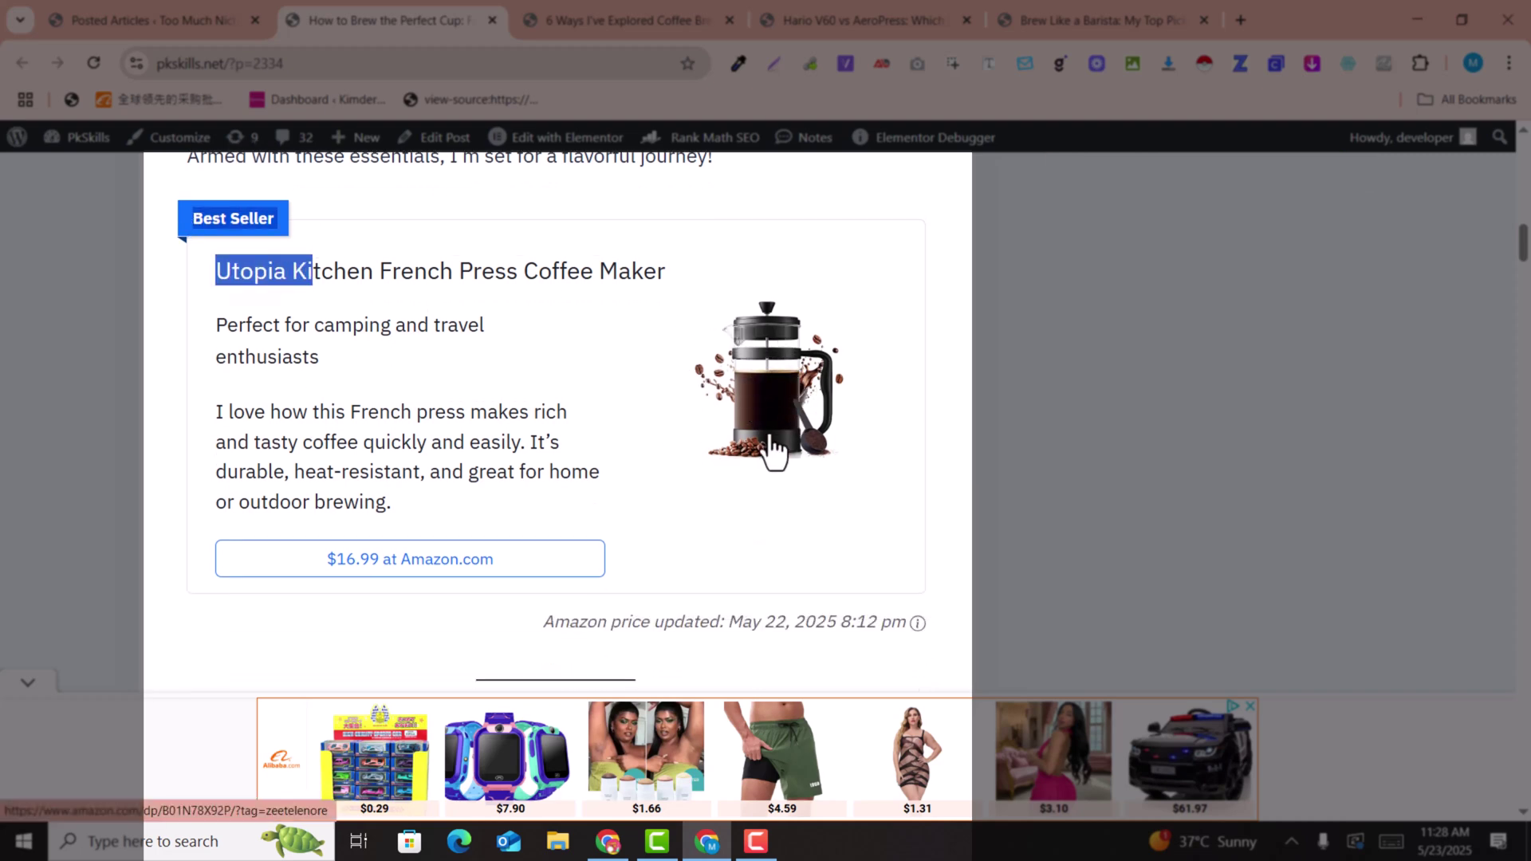
pyautogui.scroll(-5, 772, 450)
pyautogui.moveTo(254, 239); pyautogui.dragTo(912, 257)
pyautogui.scroll(-4, 514, 317)
pyautogui.scroll(-3, 363, 331)
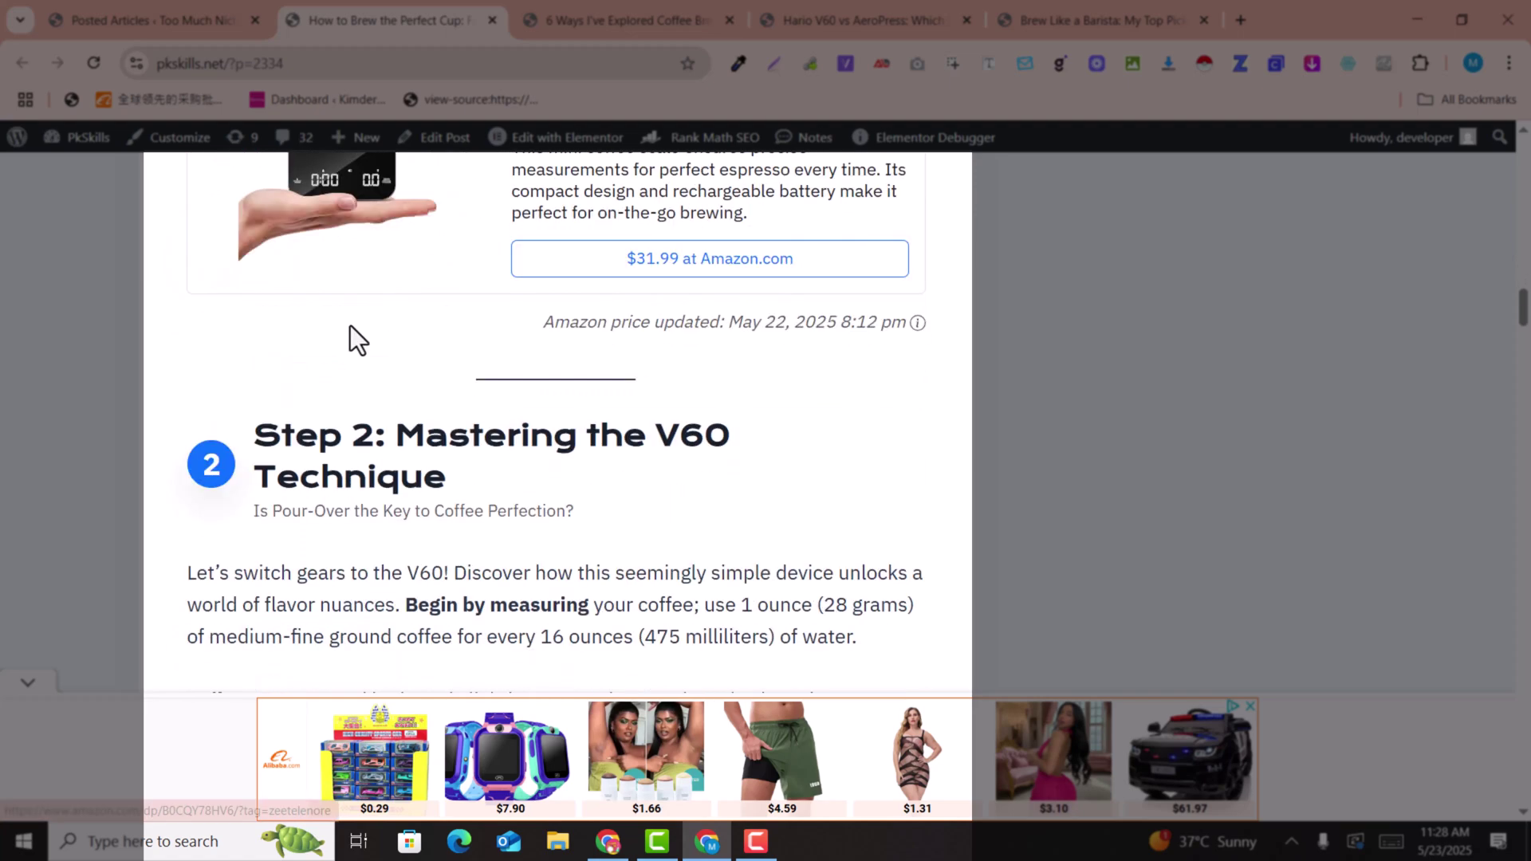
pyautogui.scroll(3, 349, 323)
pyautogui.scroll(-1, 614, 371)
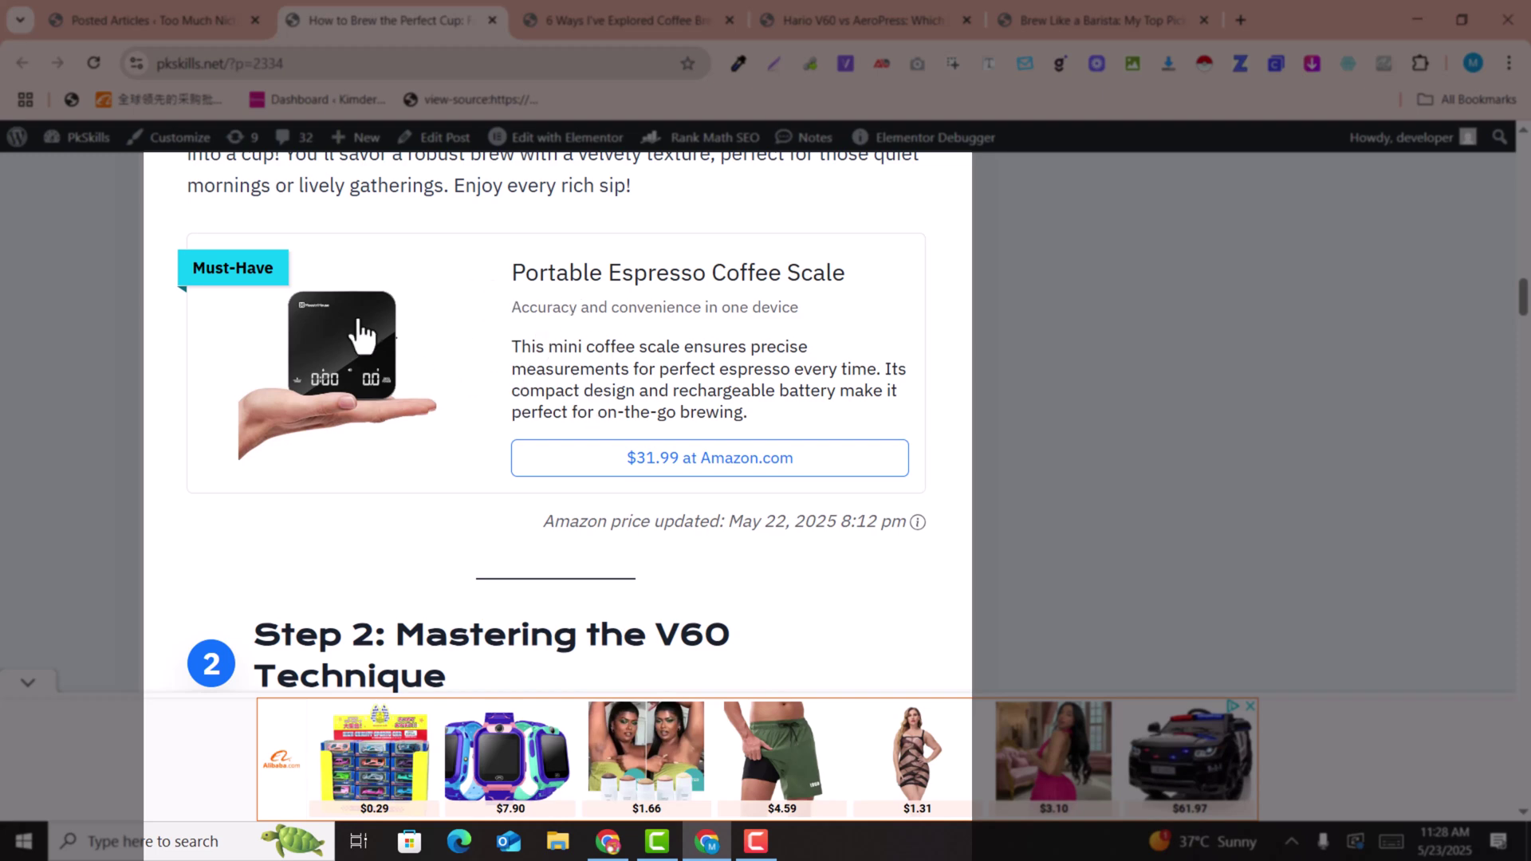
# - Read the guide's "Step 2: Mastering the V60 Technique" section and its comparison of both brewing methods
pyautogui.scroll(-4, 458, 385)
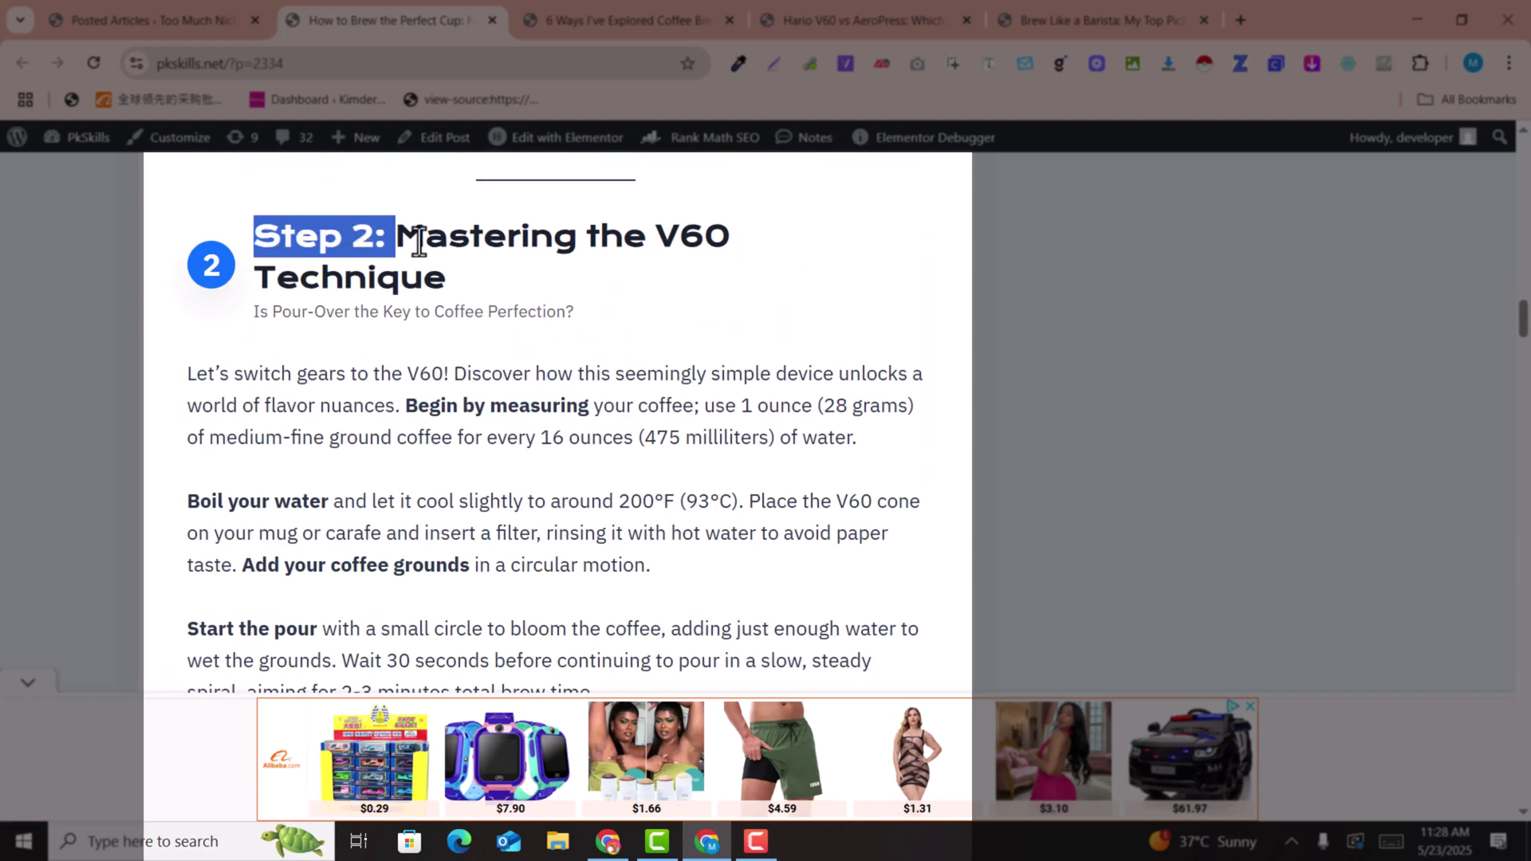
pyautogui.moveTo(419, 242); pyautogui.dragTo(468, 294)
pyautogui.scroll(-14, 550, 366)
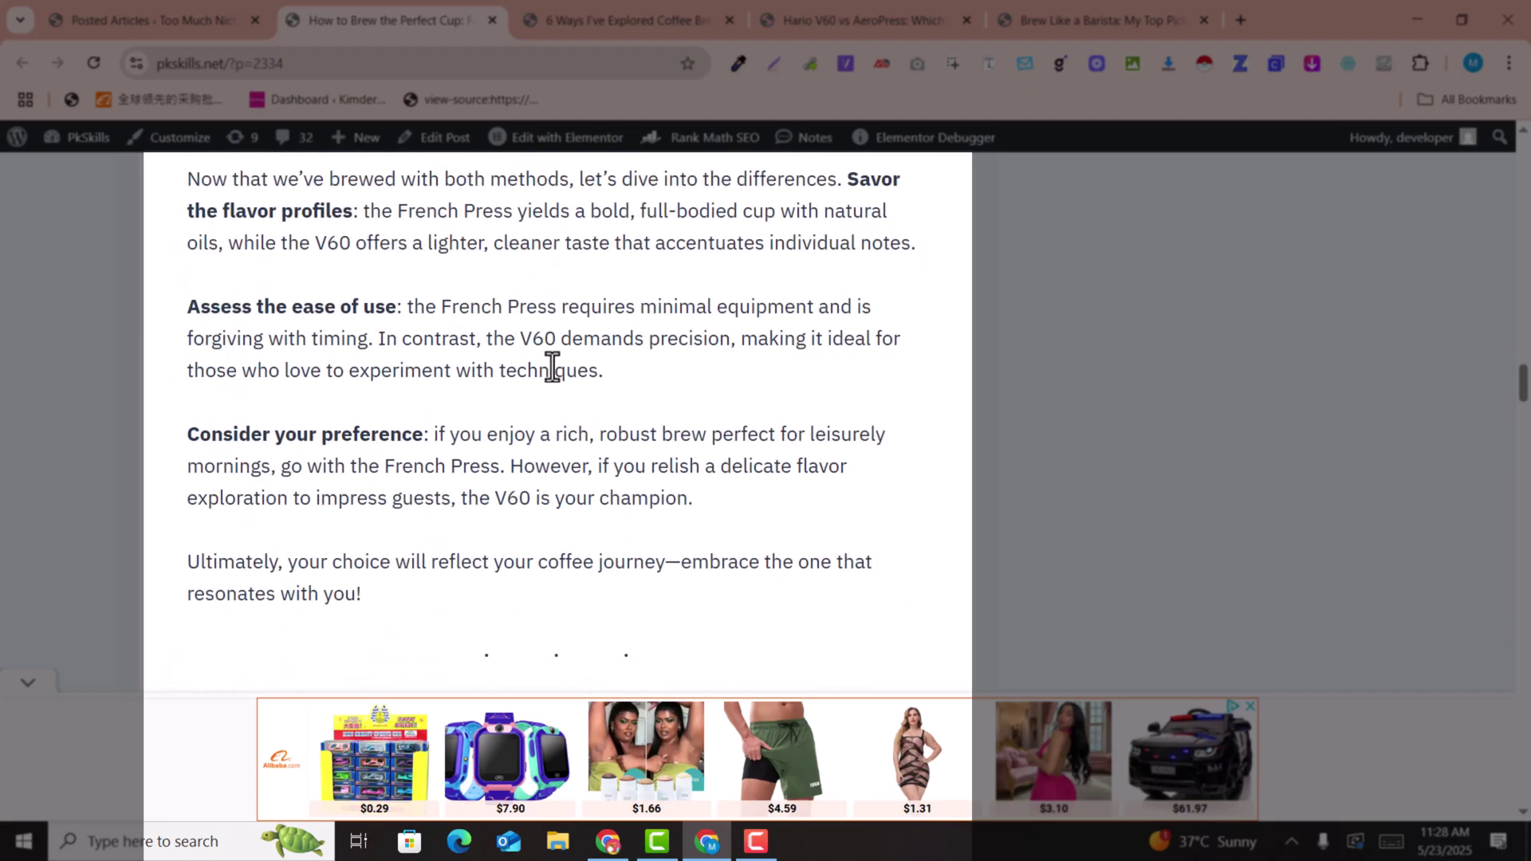
pyautogui.scroll(-9, 552, 367)
pyautogui.scroll(9, 733, 399)
pyautogui.scroll(16, 734, 386)
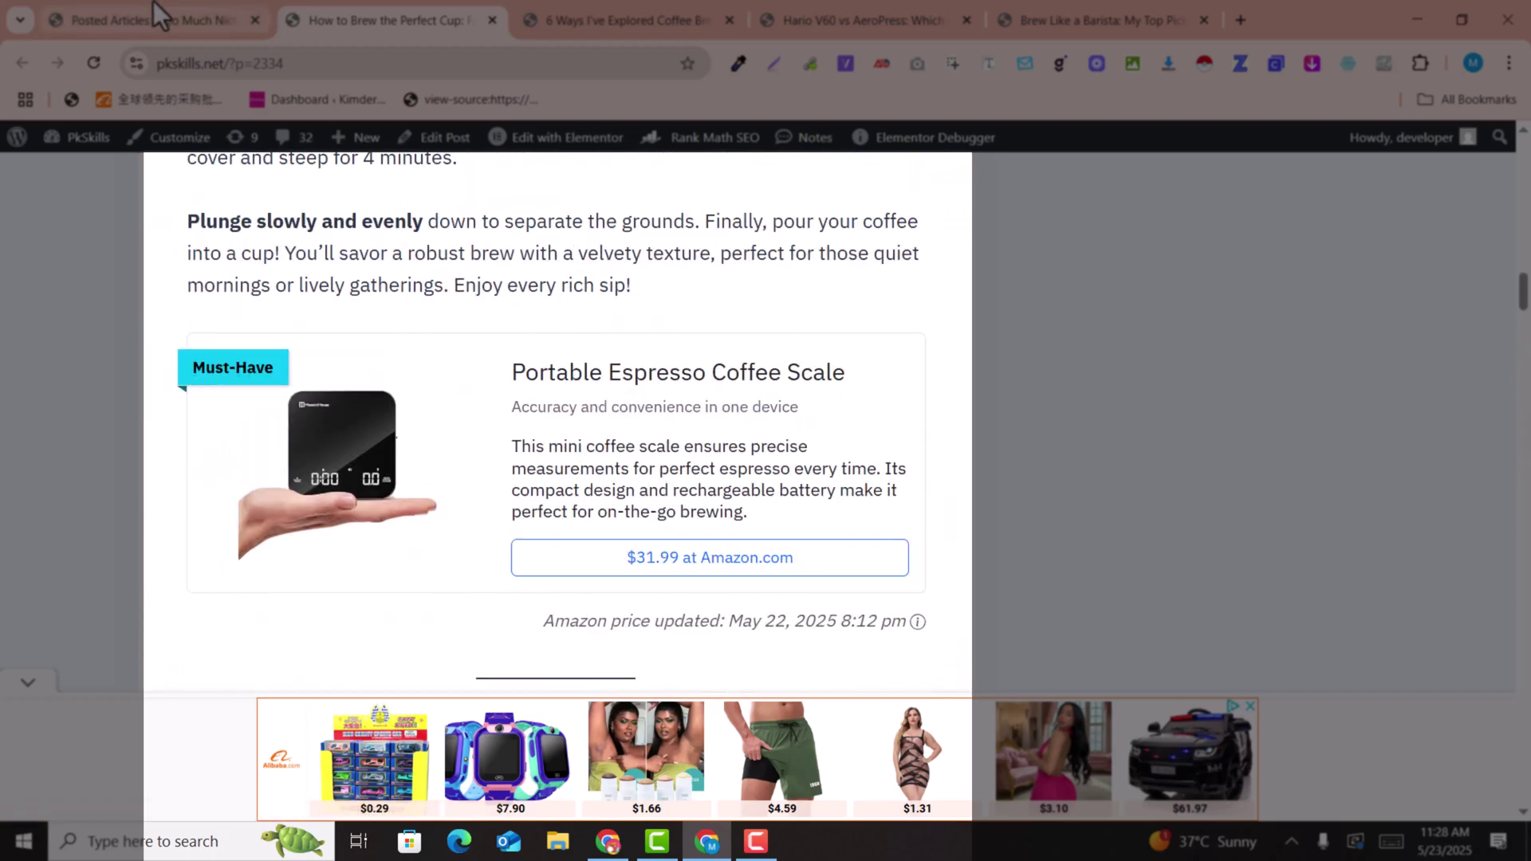
# - Return to the posted articles list and view the Product Review of the Lefe Liee Black Crossbody Bag in its own tab
pyautogui.moveTo(154, 4)
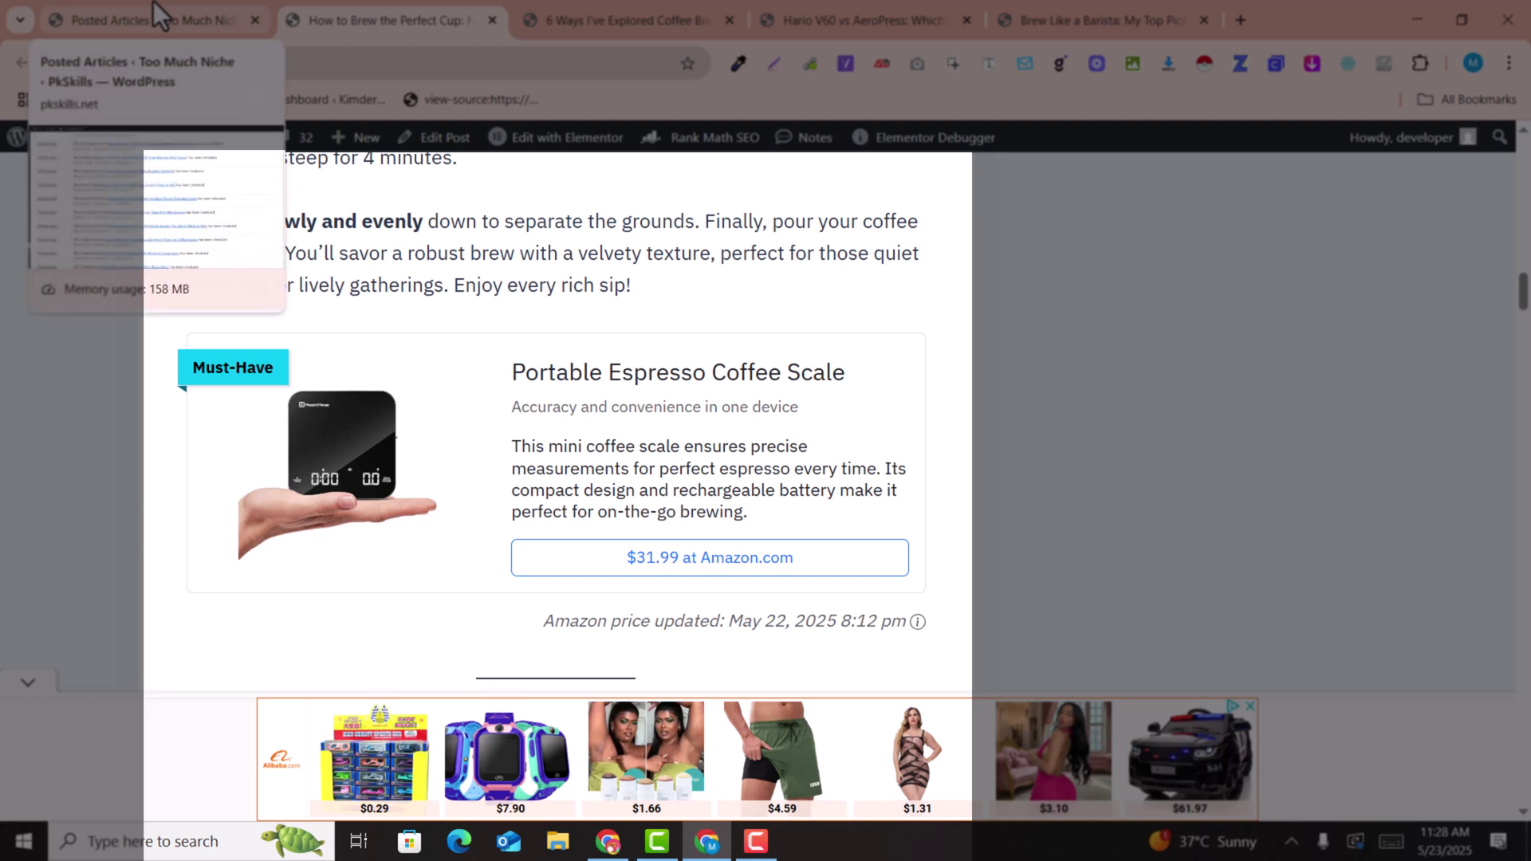
pyautogui.click(160, 3)
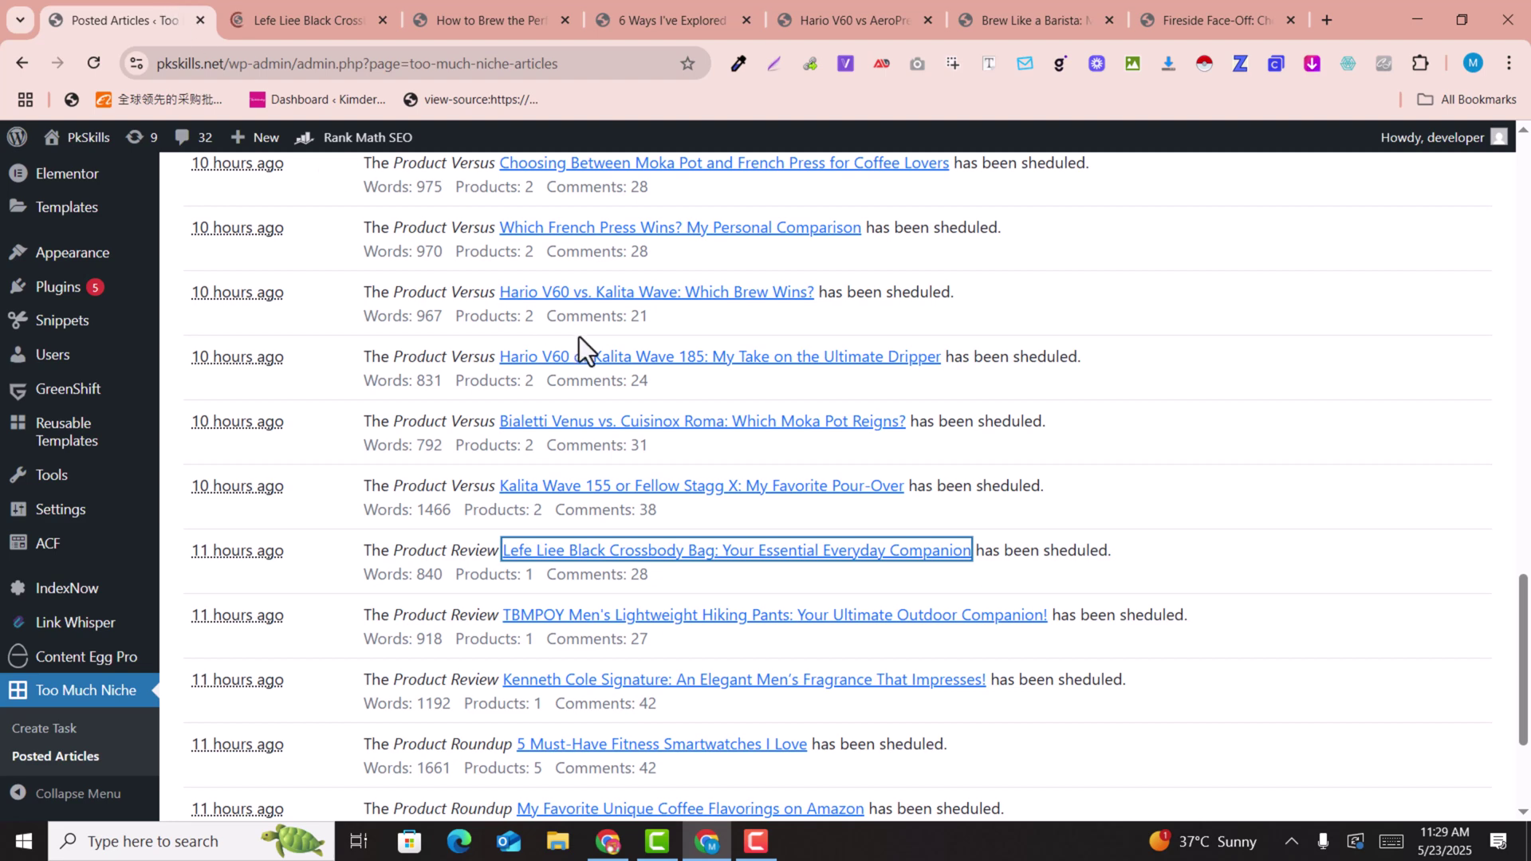
pyautogui.moveTo(355, 551); pyautogui.dragTo(488, 550)
pyautogui.click(340, 1)
pyautogui.scroll(-3, 504, 383)
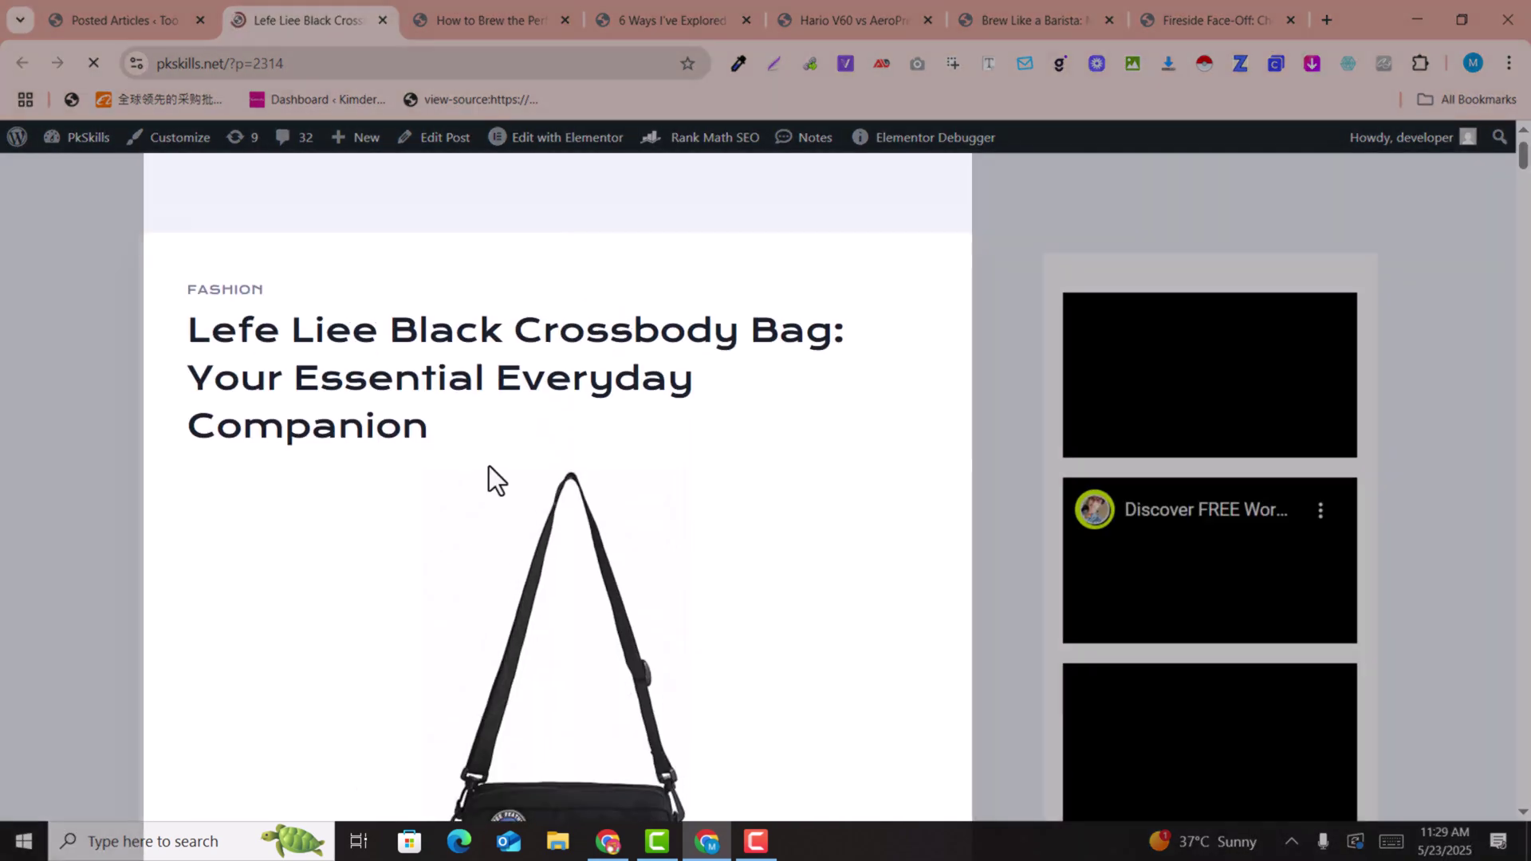
pyautogui.doubleClick(659, 513)
# - Examine the crossbody bag's product box, expert score, Amazon price button and rating bars for design, comfort, storage and durability
pyautogui.scroll(-6, 673, 494)
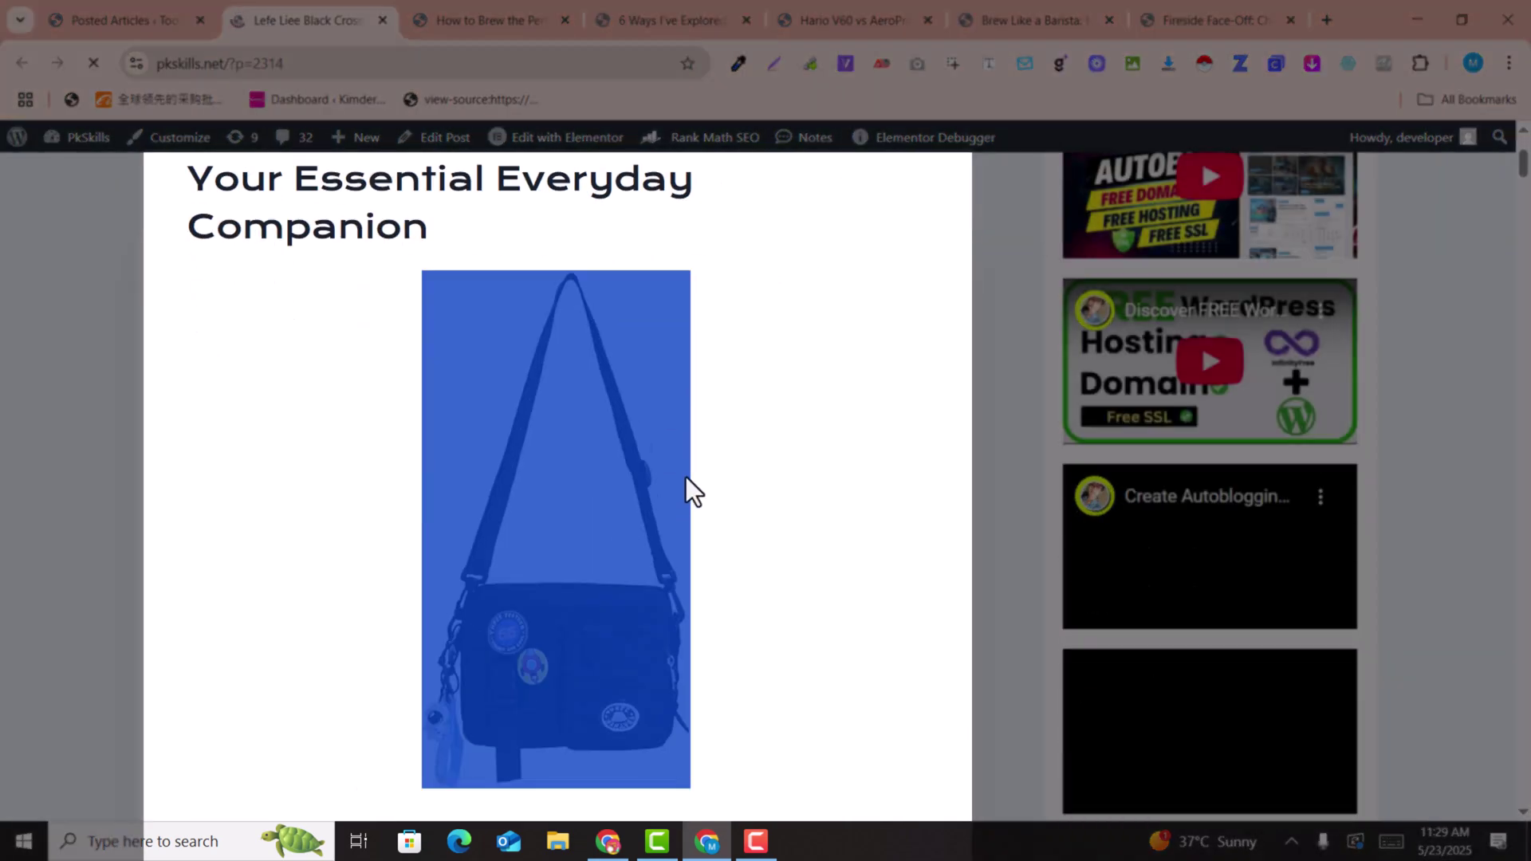
pyautogui.scroll(-5, 679, 444)
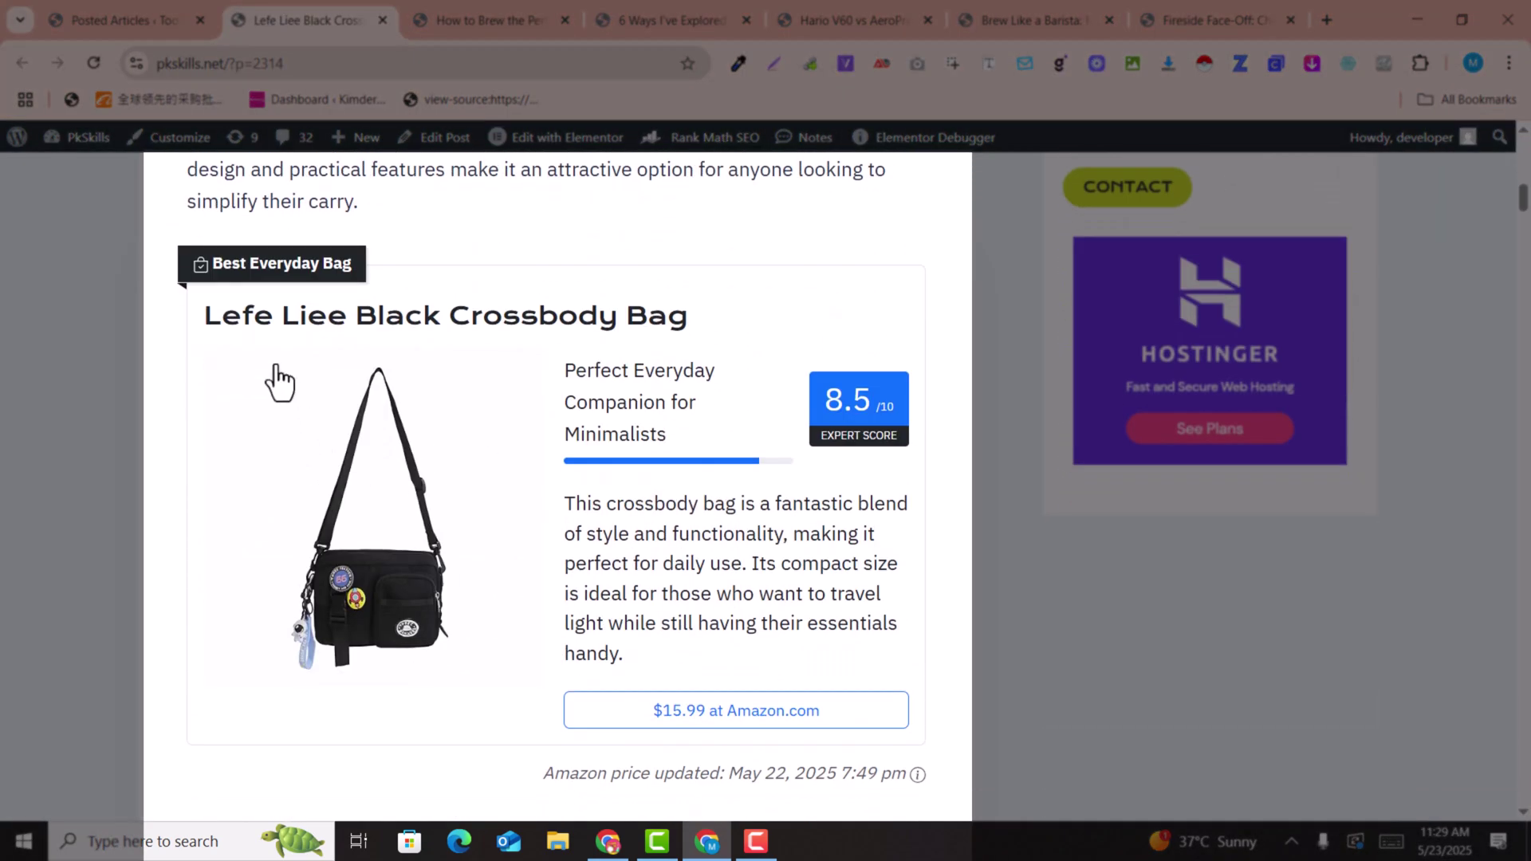
pyautogui.moveTo(207, 315); pyautogui.dragTo(631, 314)
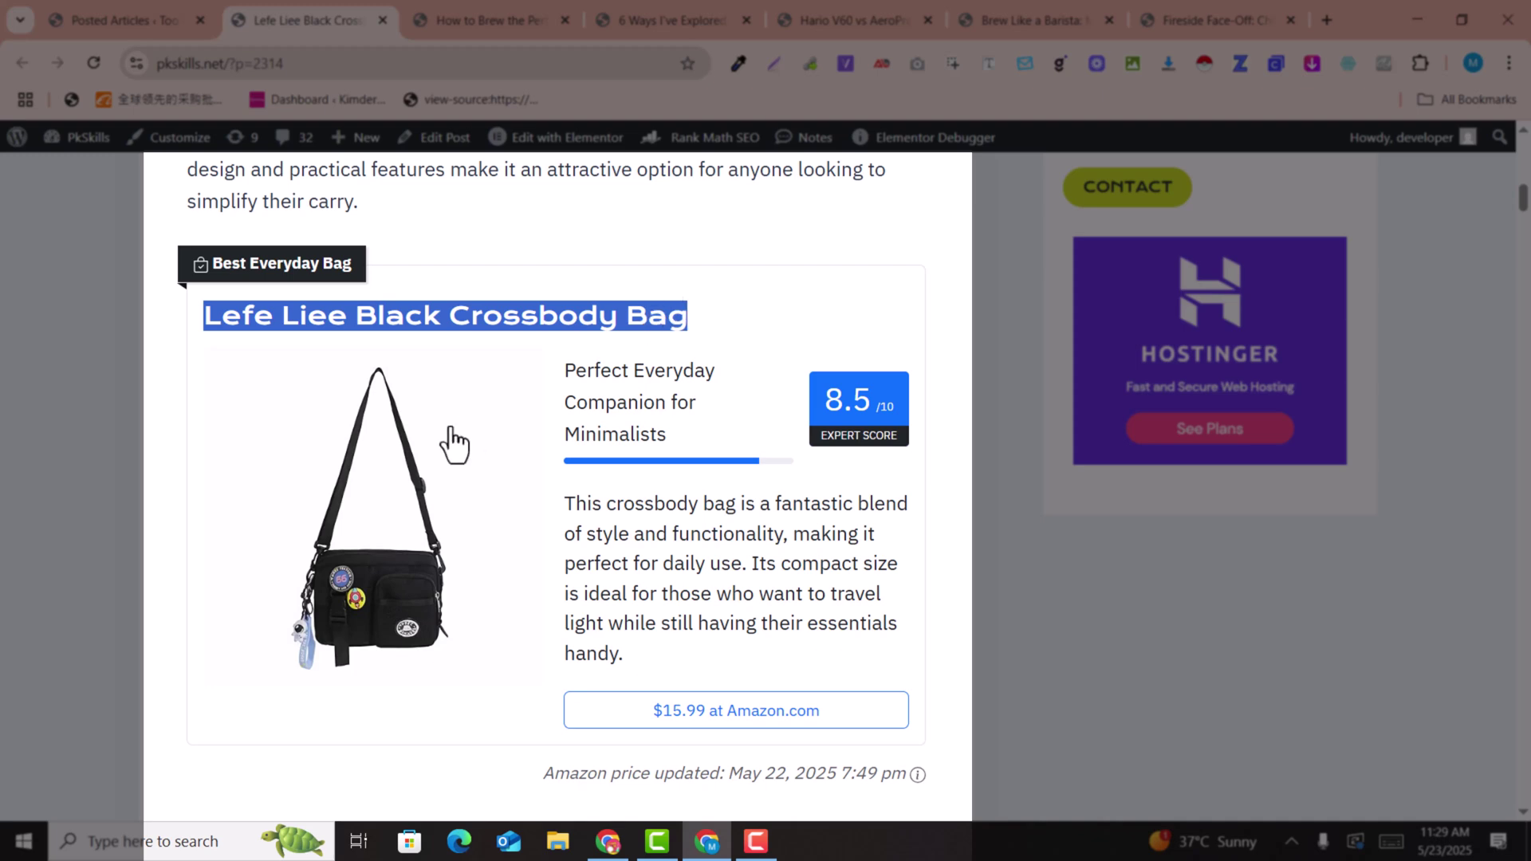
pyautogui.scroll(-2, 786, 495)
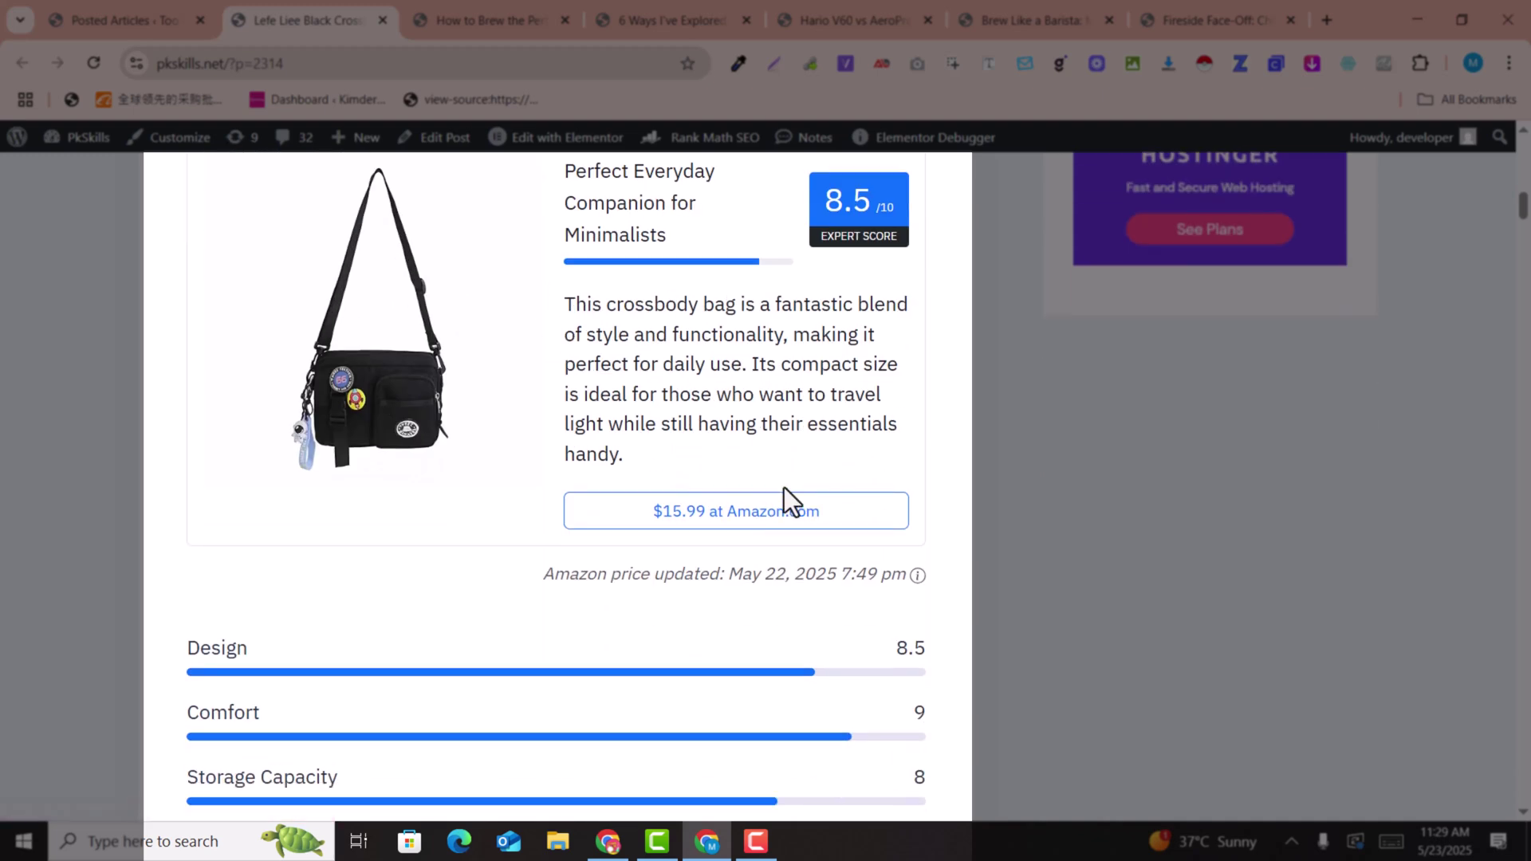
pyautogui.scroll(-3, 783, 487)
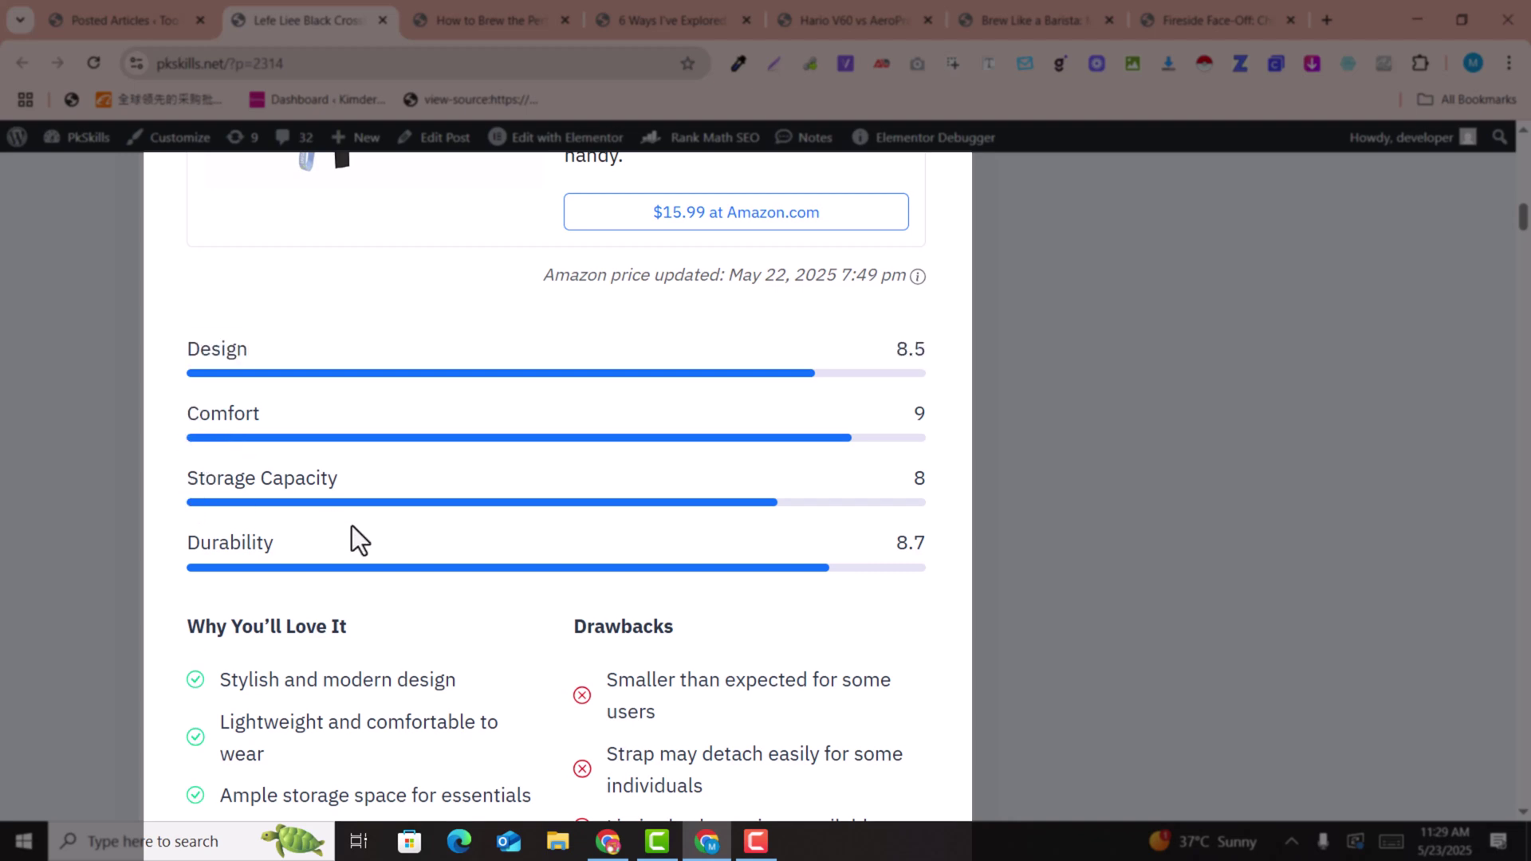
# - Read the crossbody bag review's "Why You'll Love It" and "Drawbacks" lists, its design and material sections and the product photos
pyautogui.scroll(-3, 355, 524)
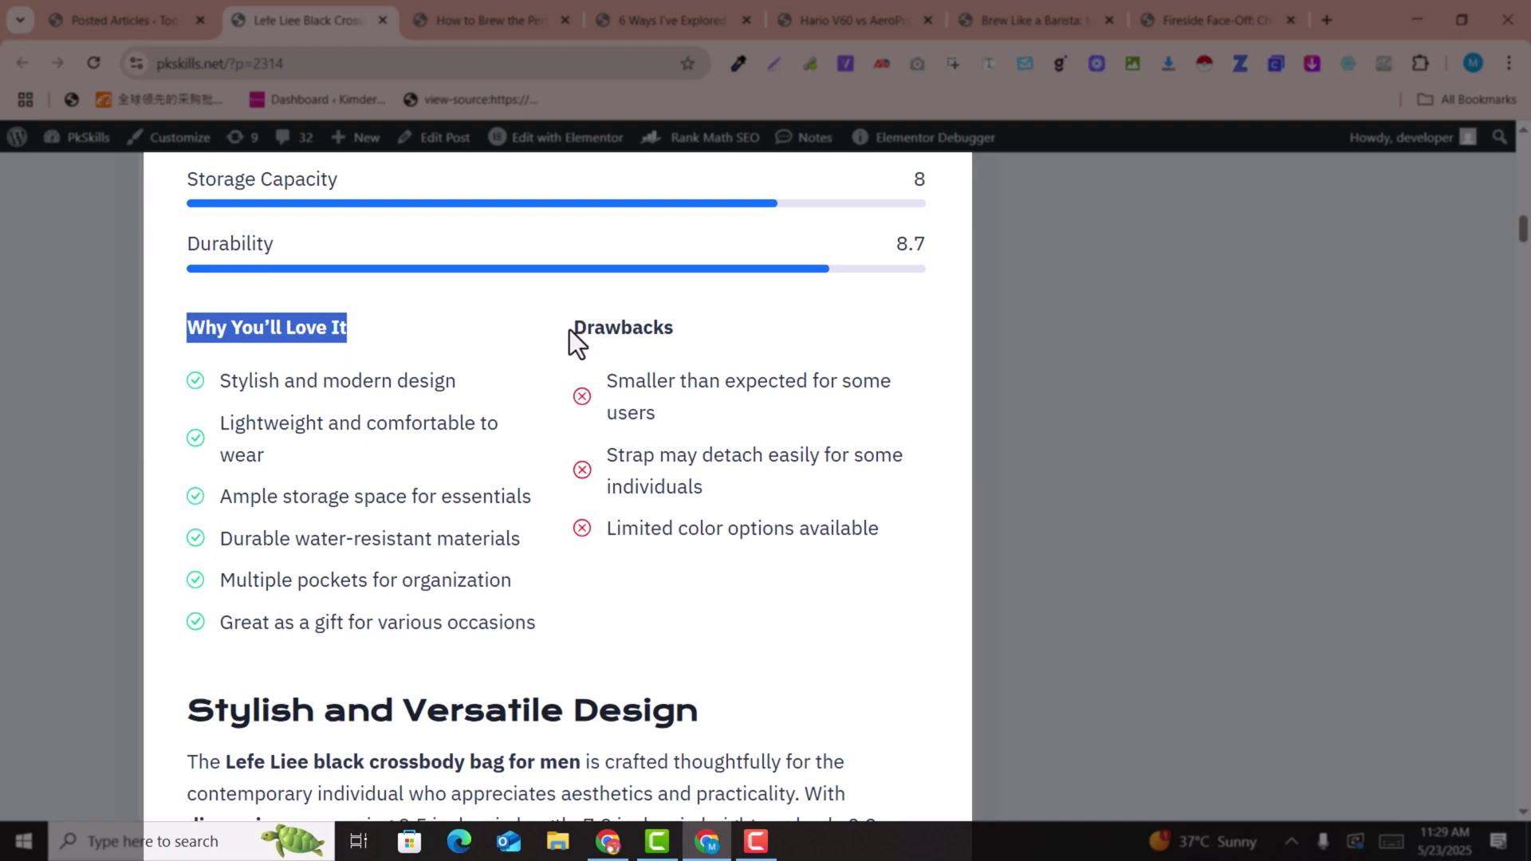
pyautogui.moveTo(570, 328); pyautogui.dragTo(679, 343)
pyautogui.scroll(-3, 691, 347)
pyautogui.scroll(-3, 690, 348)
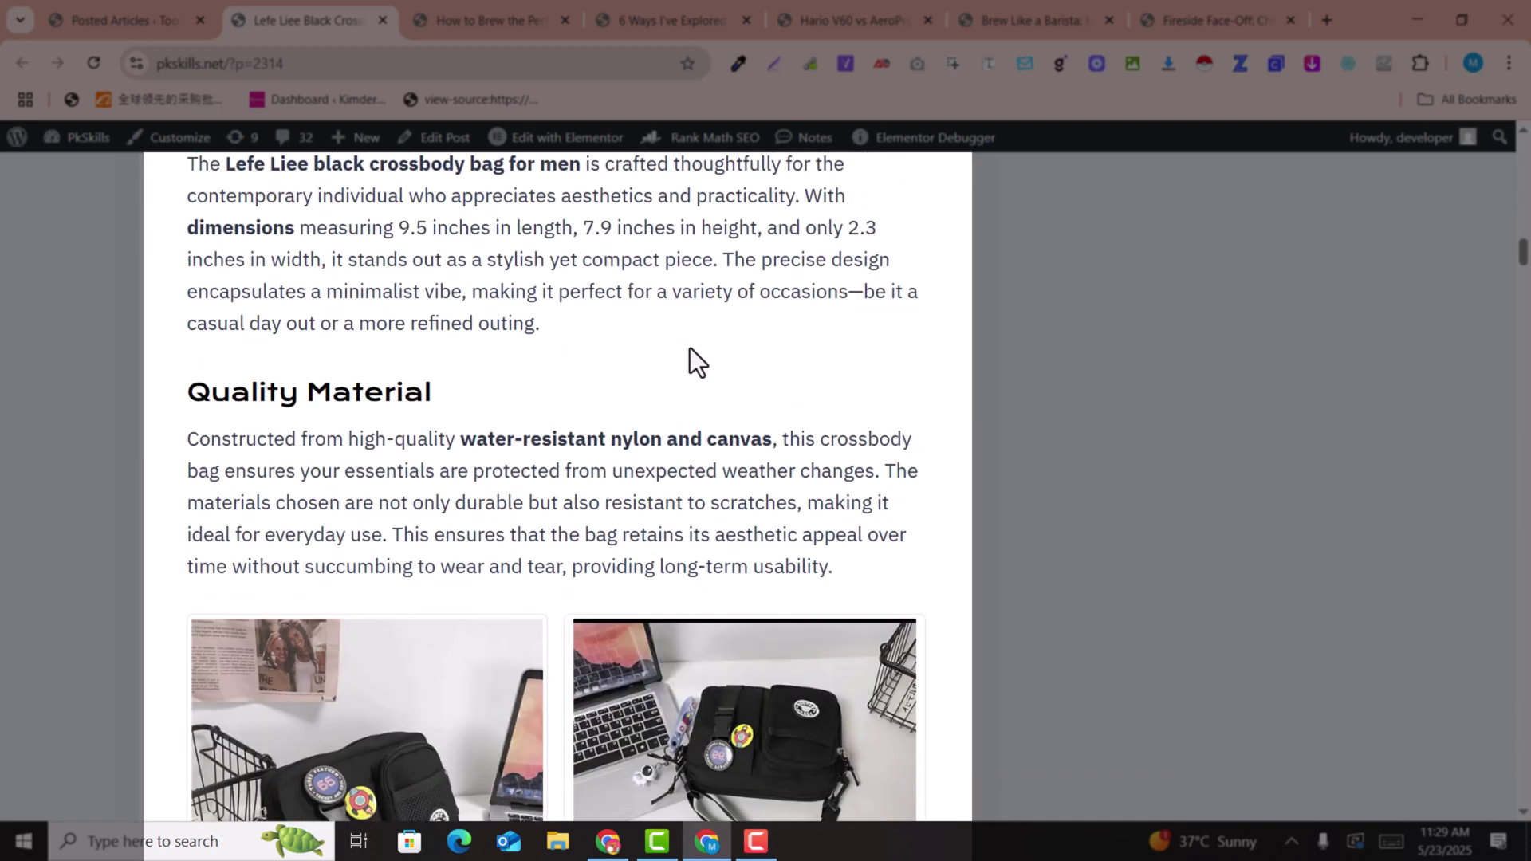
pyautogui.scroll(-7, 691, 349)
pyautogui.scroll(3, 271, 413)
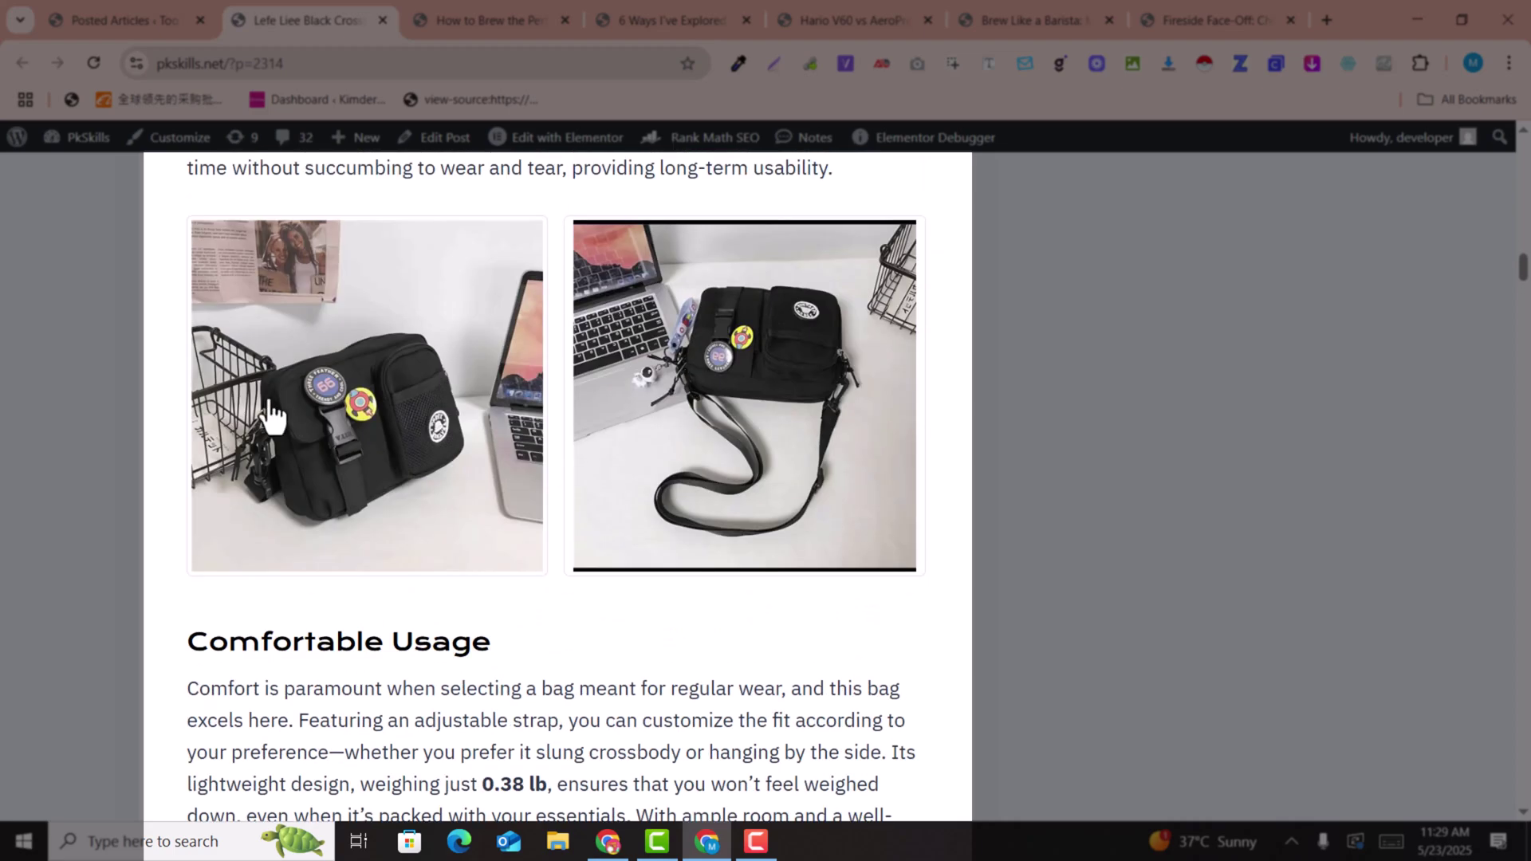
# - Examine the review's usage sections, conclusion and closing product box with the Amazon buy button
pyautogui.scroll(-14, 556, 401)
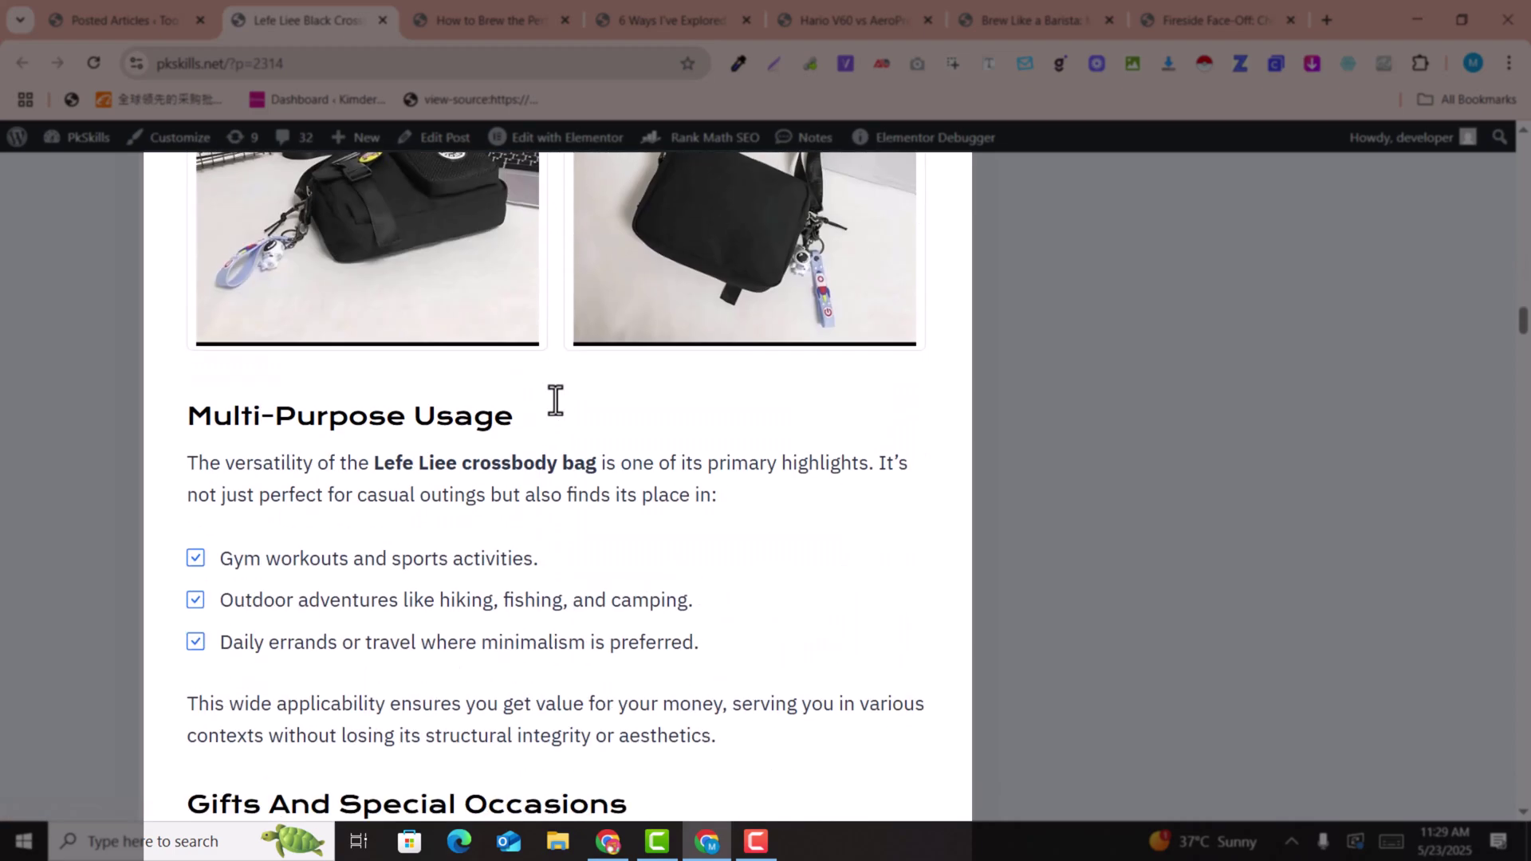
pyautogui.scroll(-16, 556, 400)
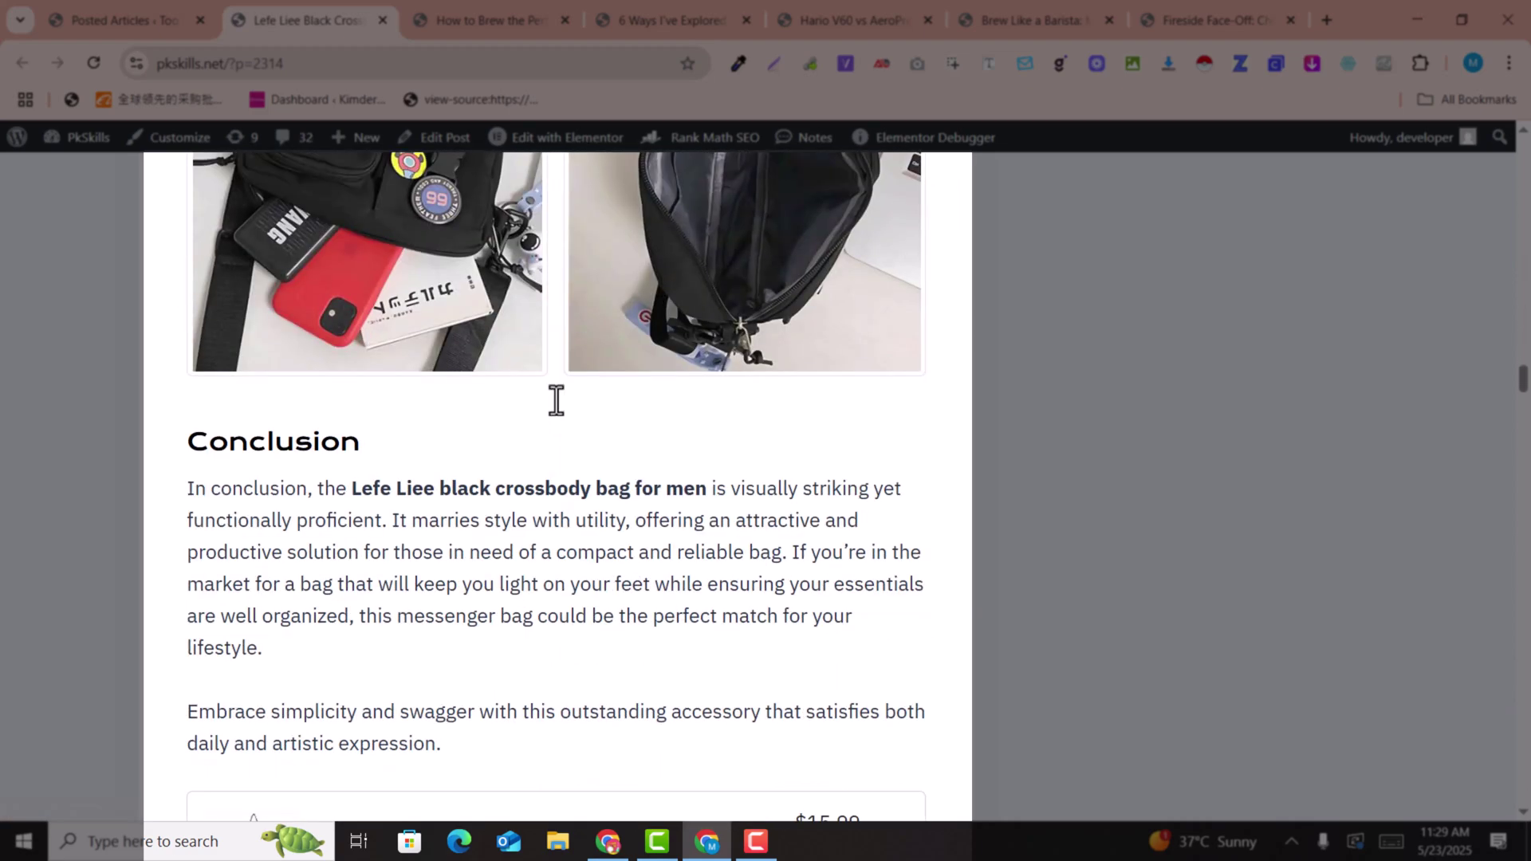
pyautogui.scroll(-3, 557, 400)
pyautogui.scroll(4, 557, 414)
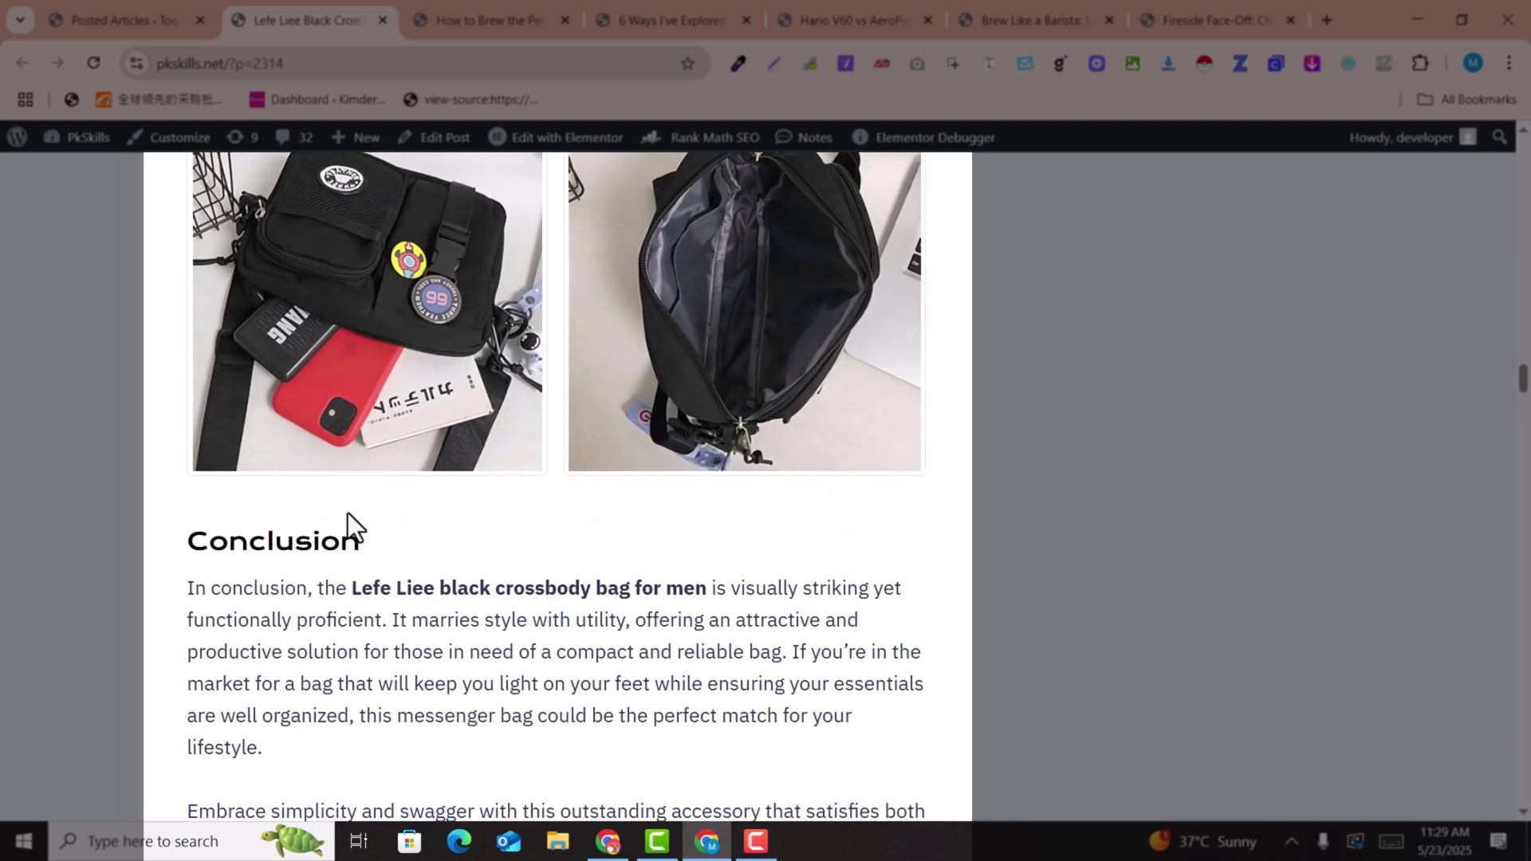
pyautogui.scroll(-5, 406, 445)
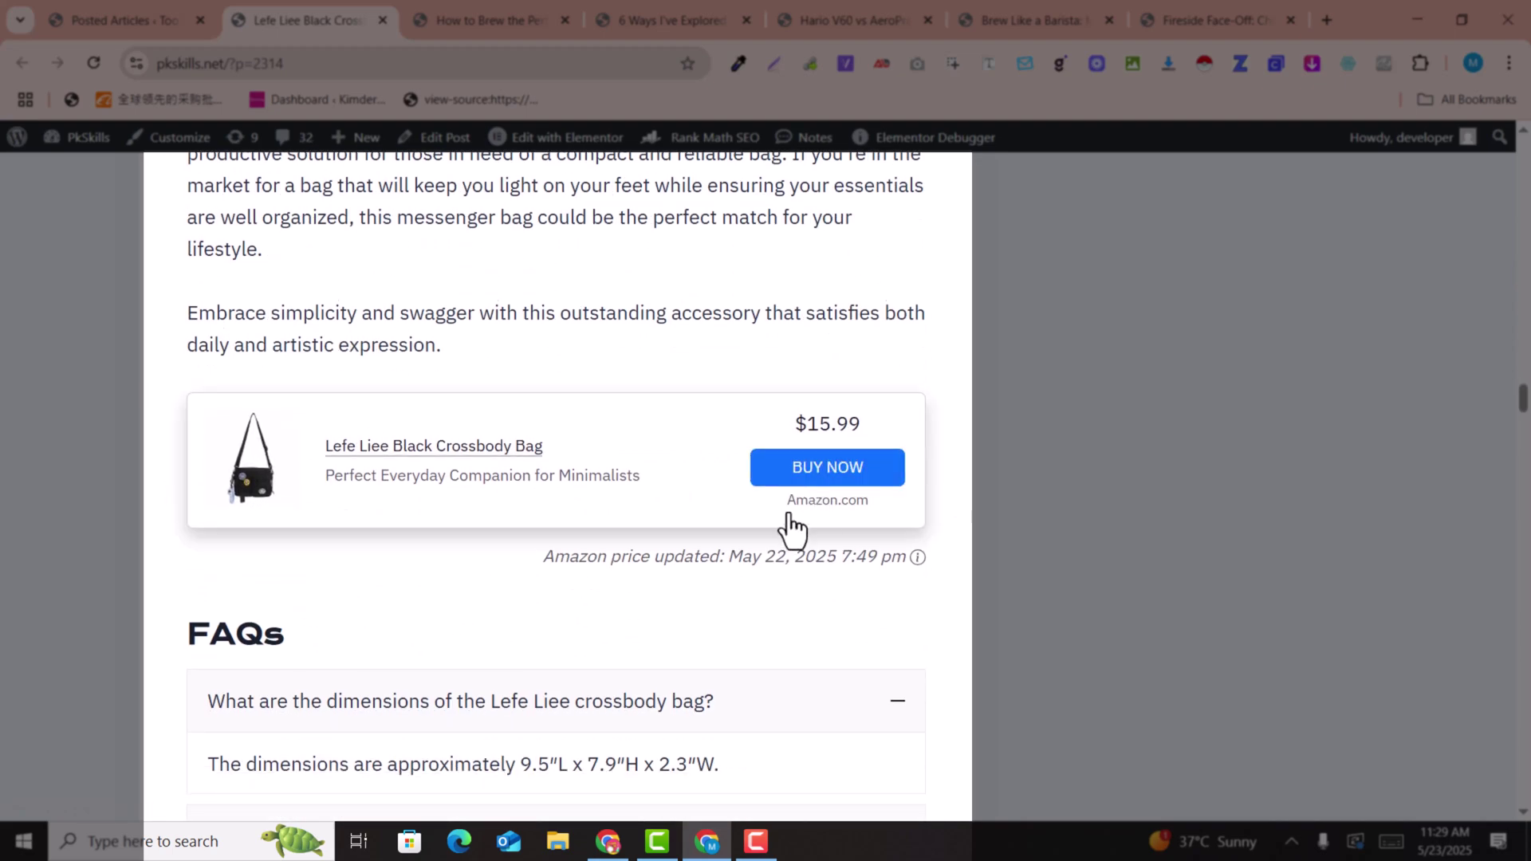
pyautogui.scroll(-1, 717, 479)
pyautogui.scroll(-2, 427, 399)
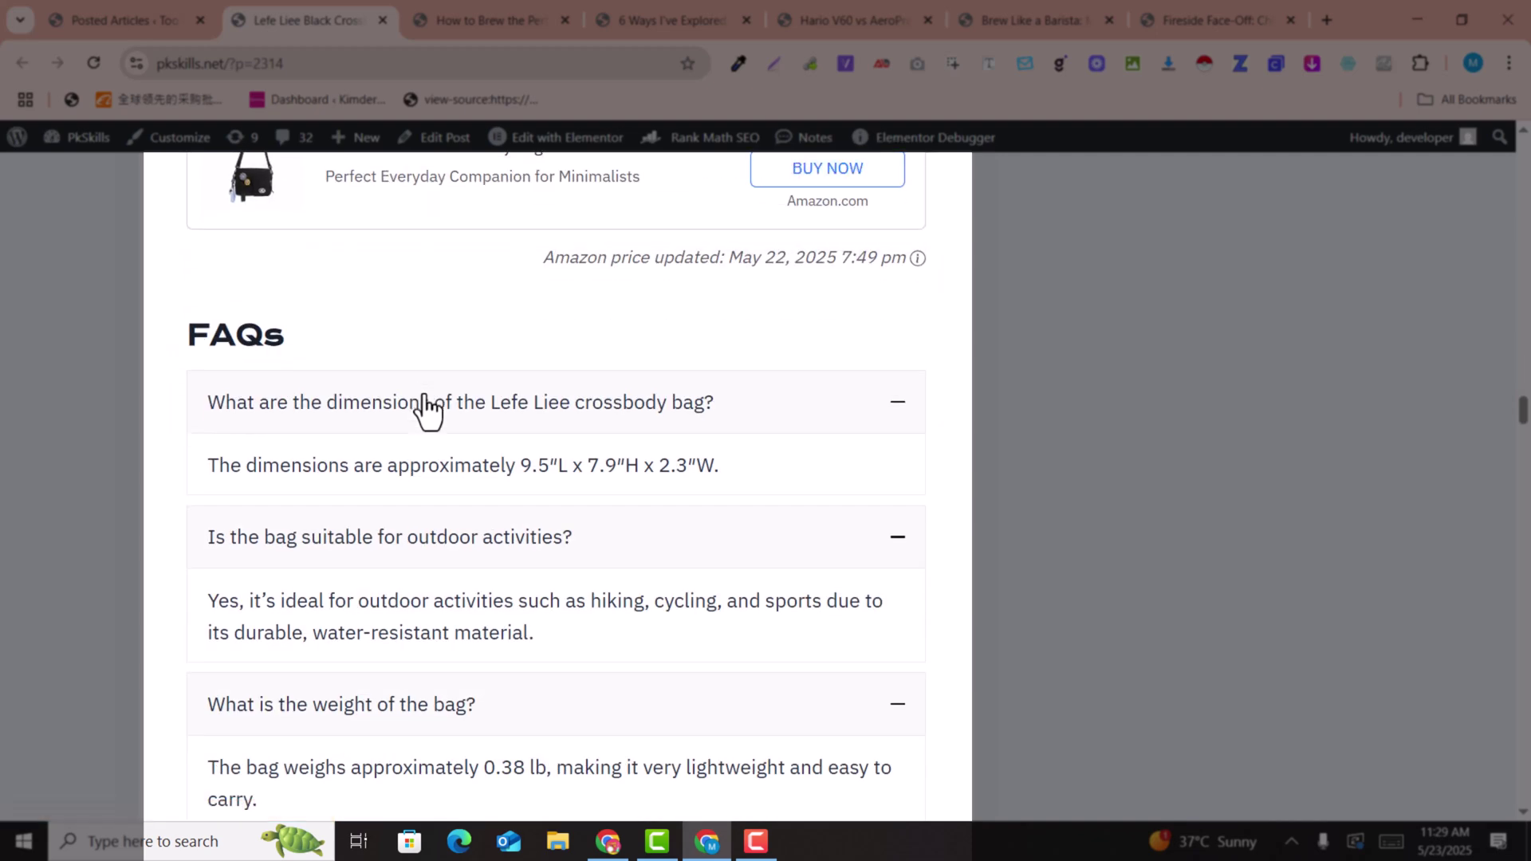
# - Collapse the review's FAQ answers on dimensions, outdoor activities, weight and gift suitability
pyautogui.scroll(-2, 427, 410)
pyautogui.click(855, 227)
pyautogui.click(700, 298)
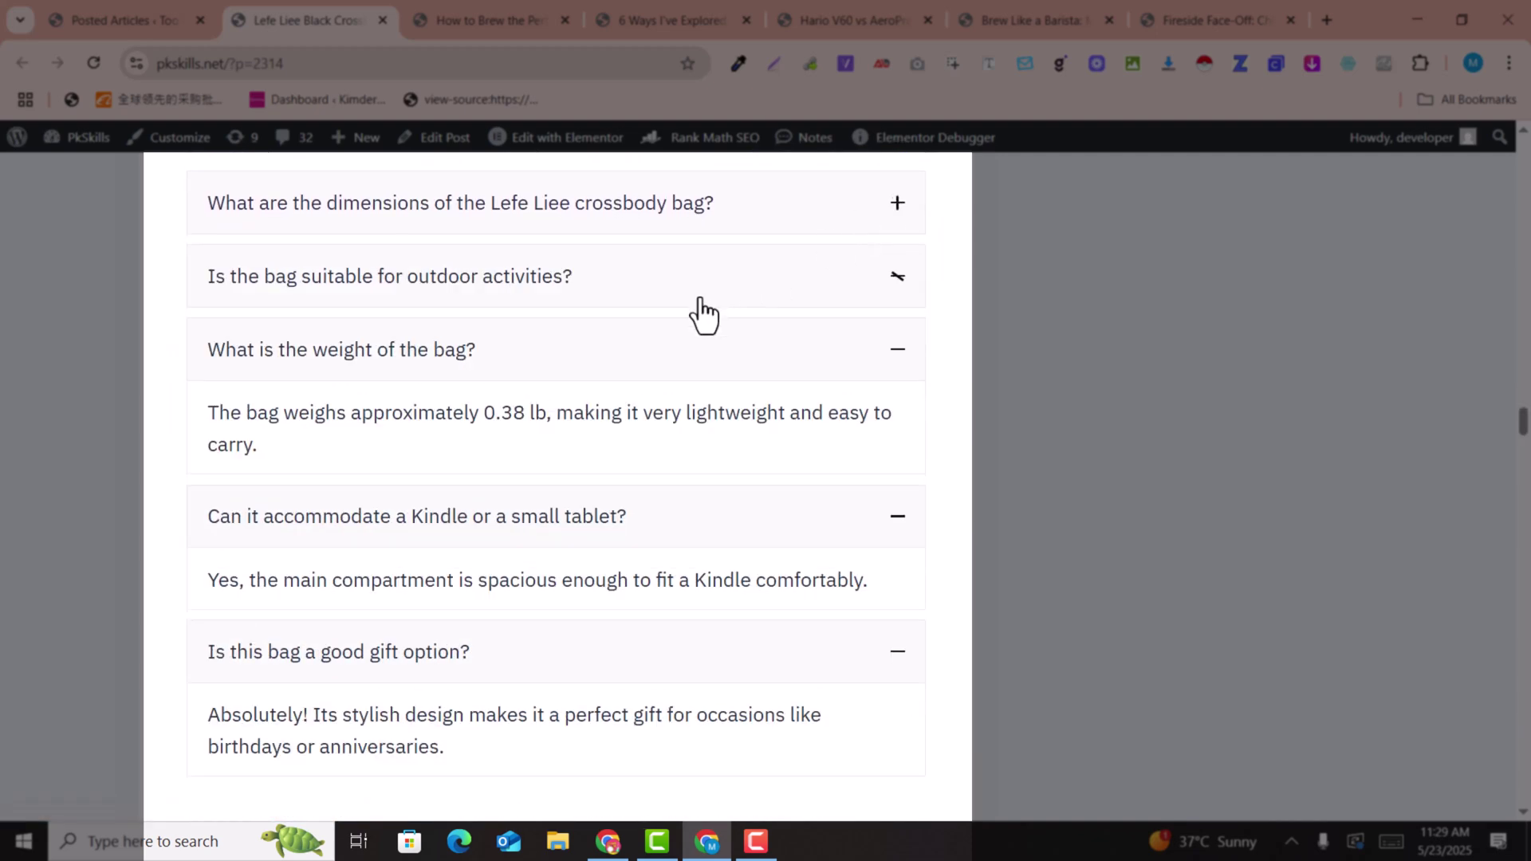
pyautogui.click(680, 361)
pyautogui.scroll(-3, 653, 446)
pyautogui.click(670, 266)
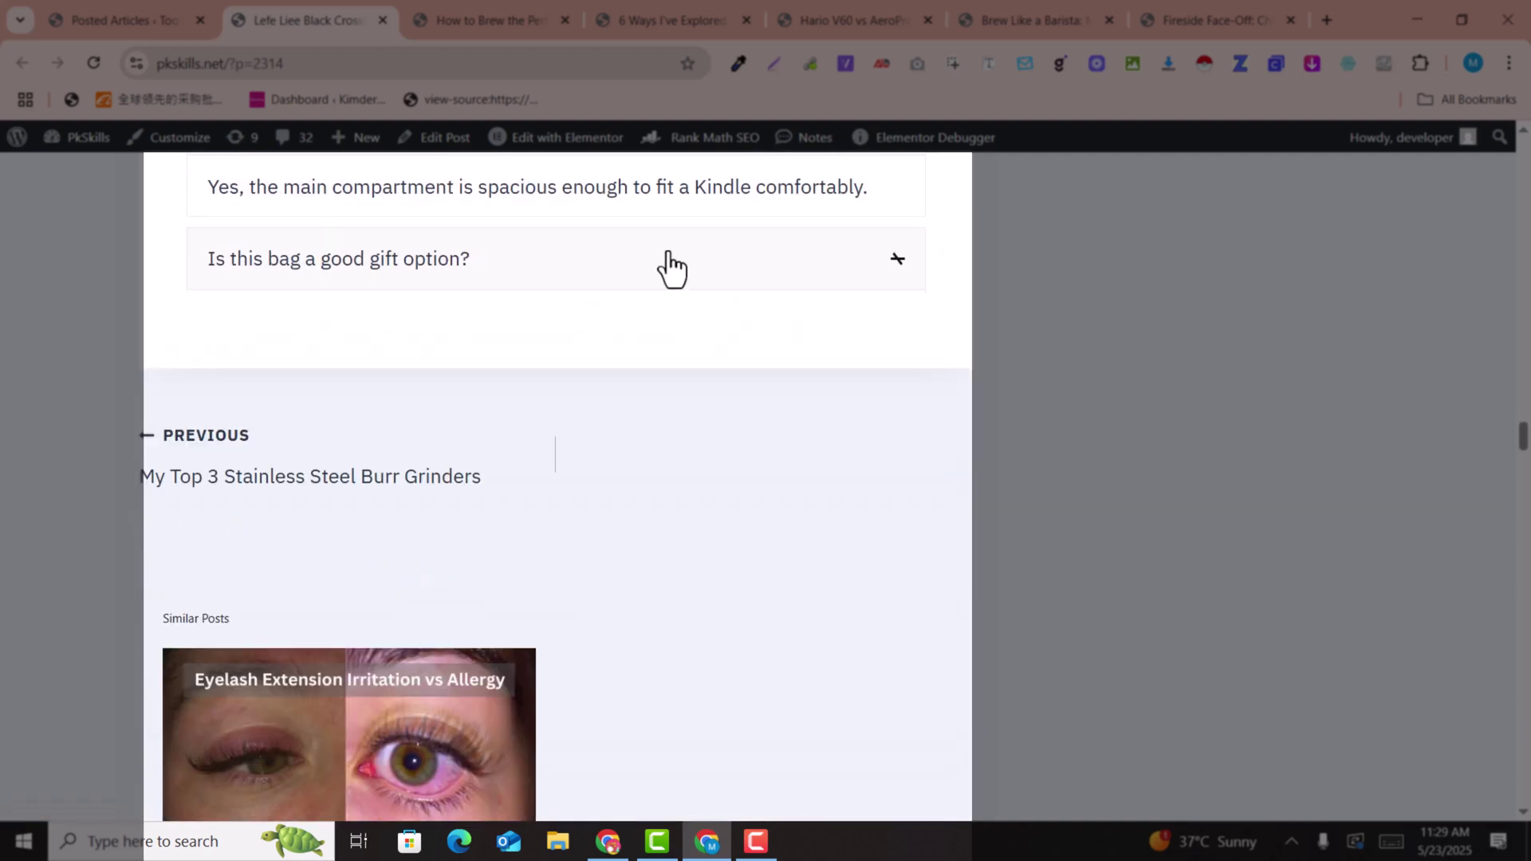
# - Return to the start of the crossbody bag review and re-examine its introduction and "Best Everyday Bag" product box
pyautogui.scroll(3, 675, 289)
pyautogui.scroll(20, 674, 283)
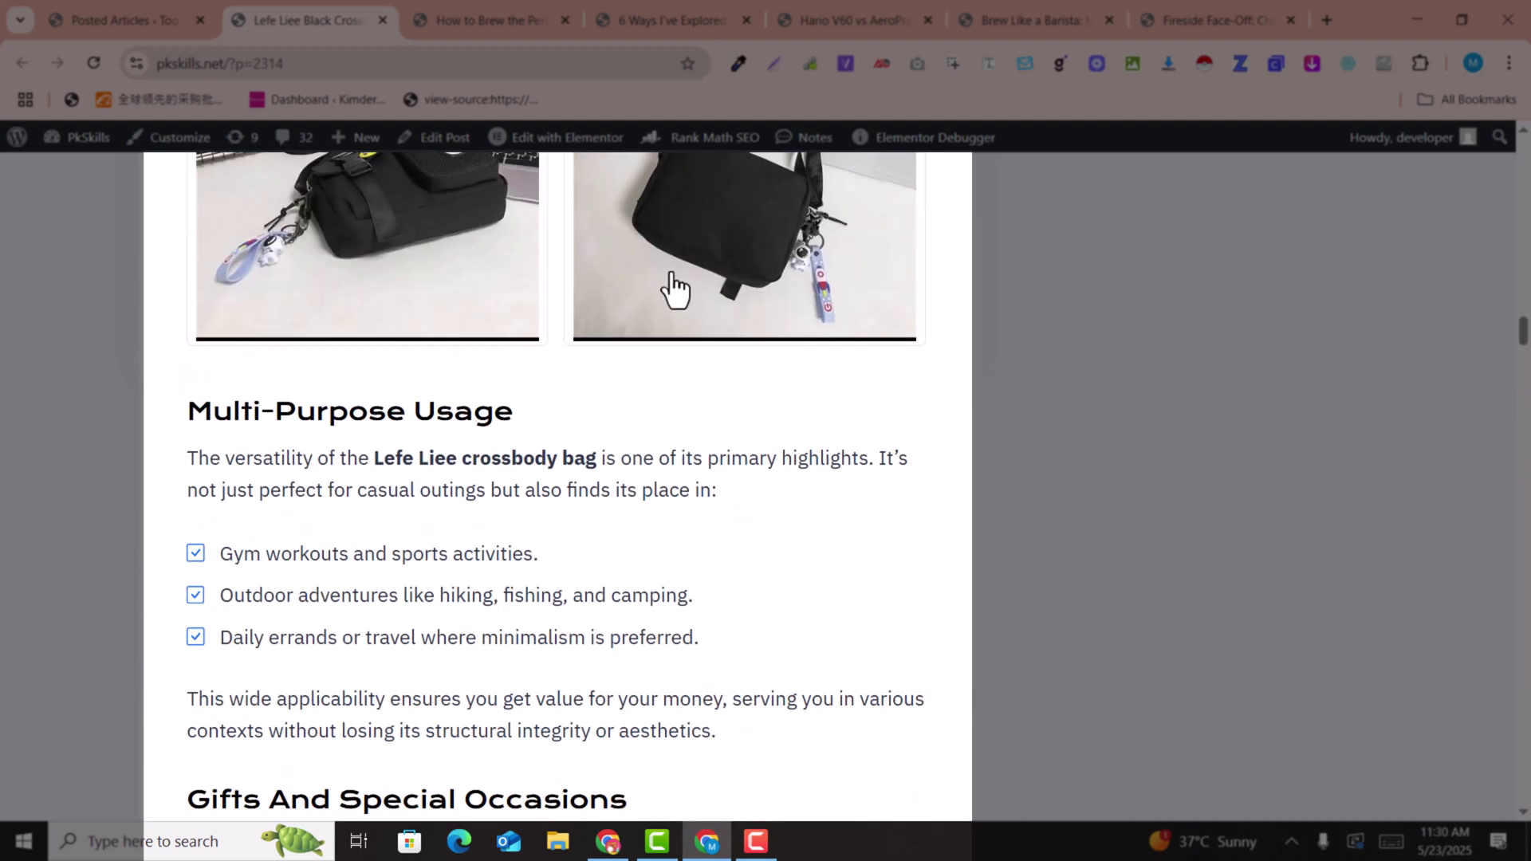
pyautogui.scroll(20, 671, 273)
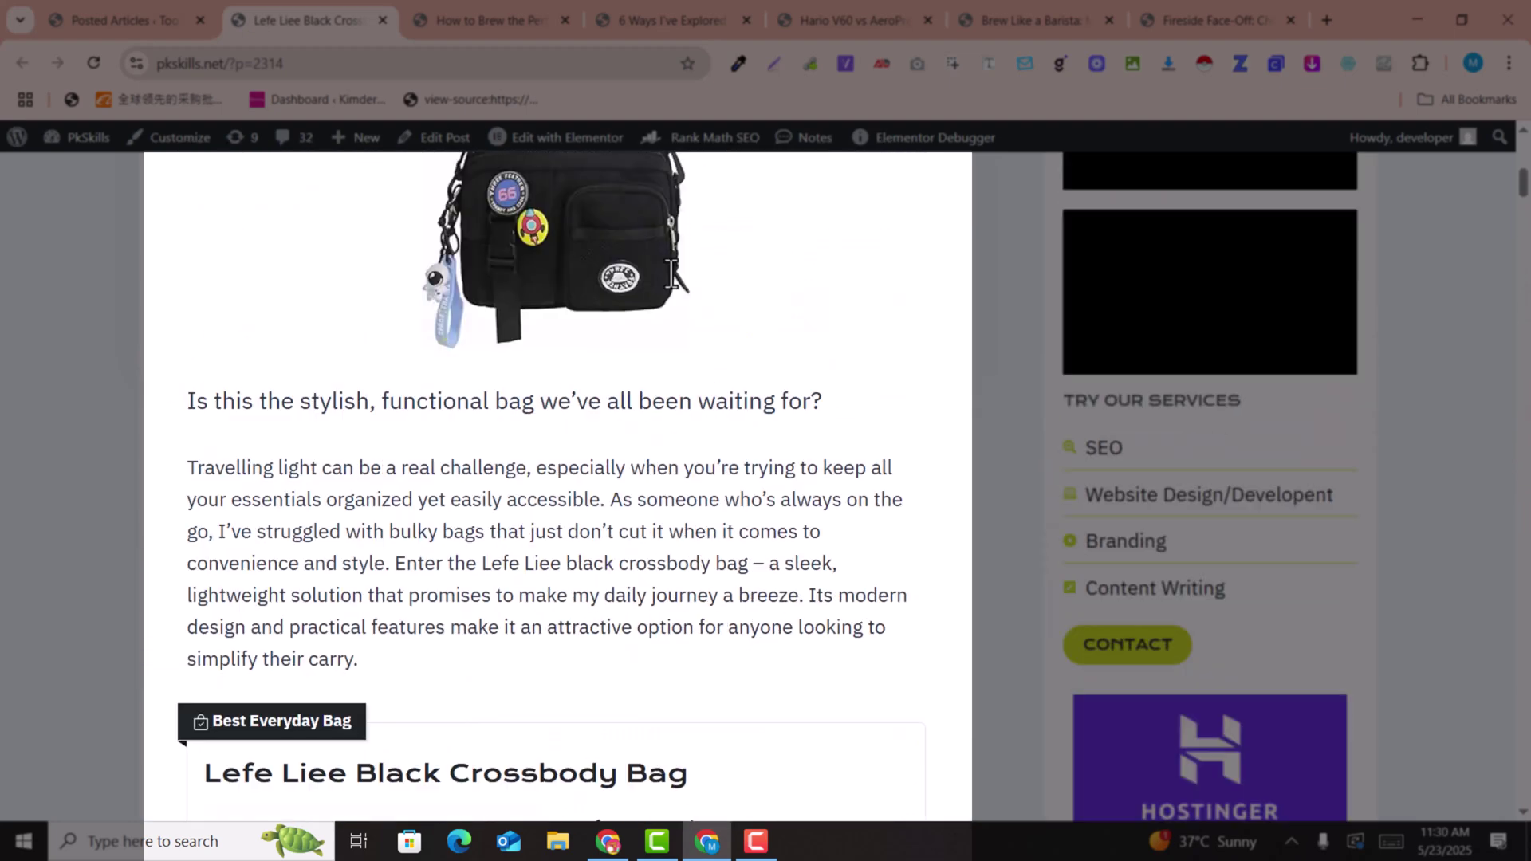
pyautogui.scroll(5, 670, 273)
pyautogui.scroll(-10, 670, 274)
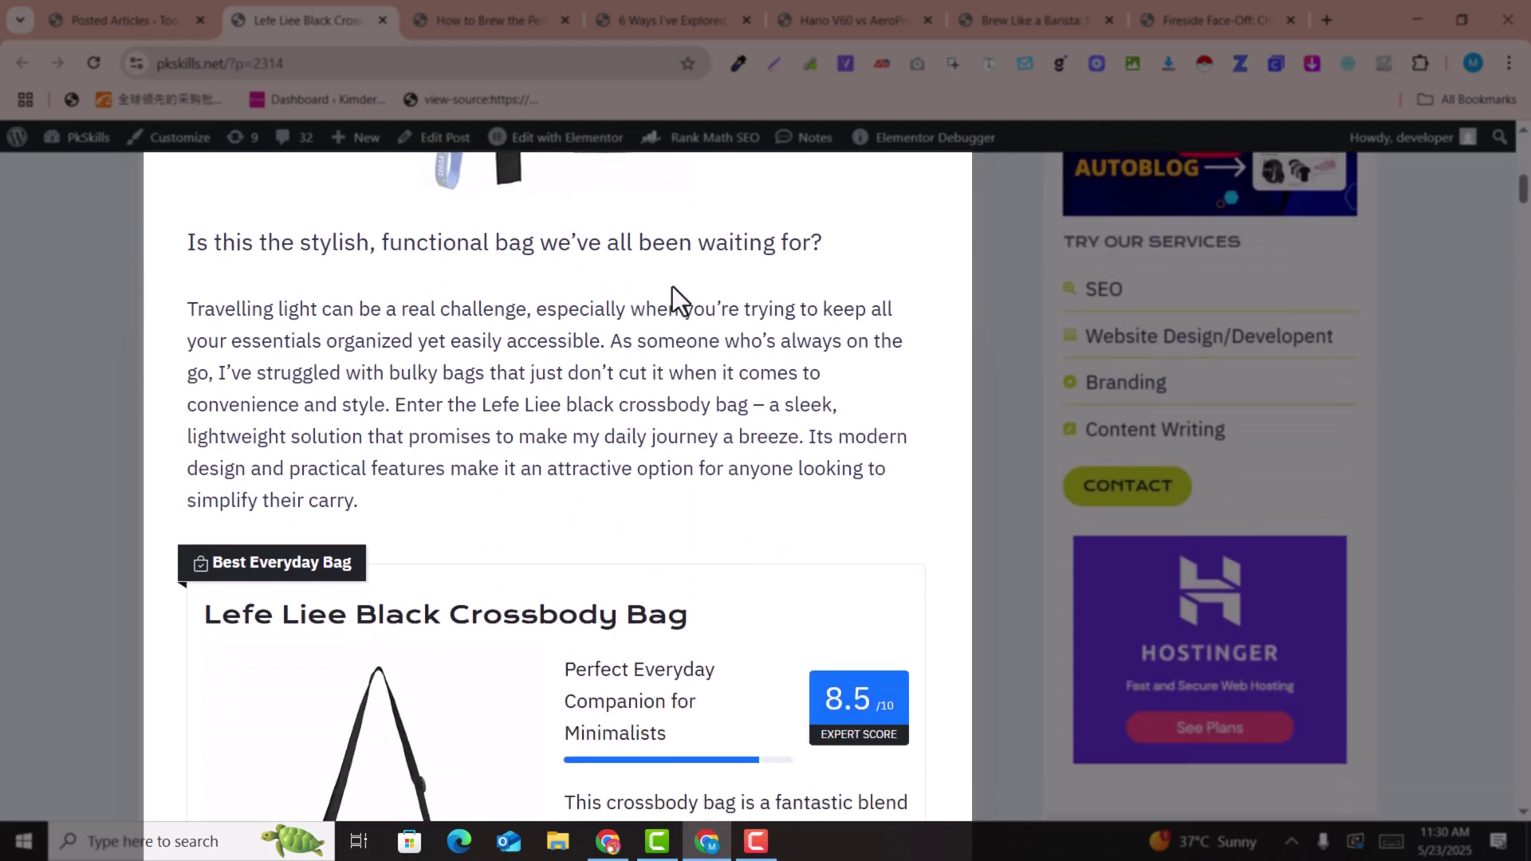
pyautogui.scroll(-5, 672, 285)
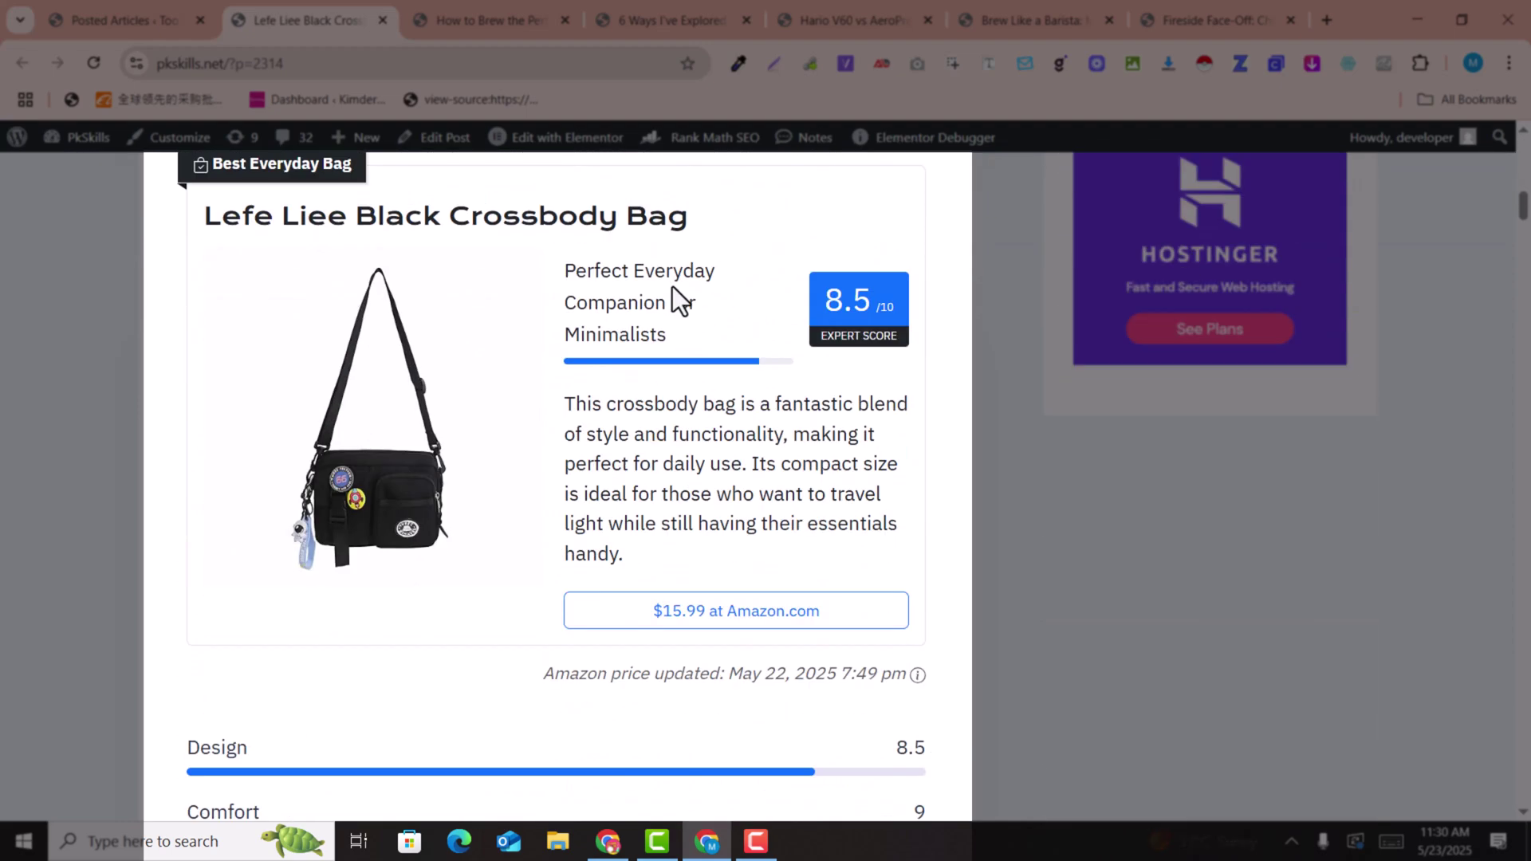
pyautogui.scroll(-1, 782, 492)
pyautogui.scroll(3, 786, 491)
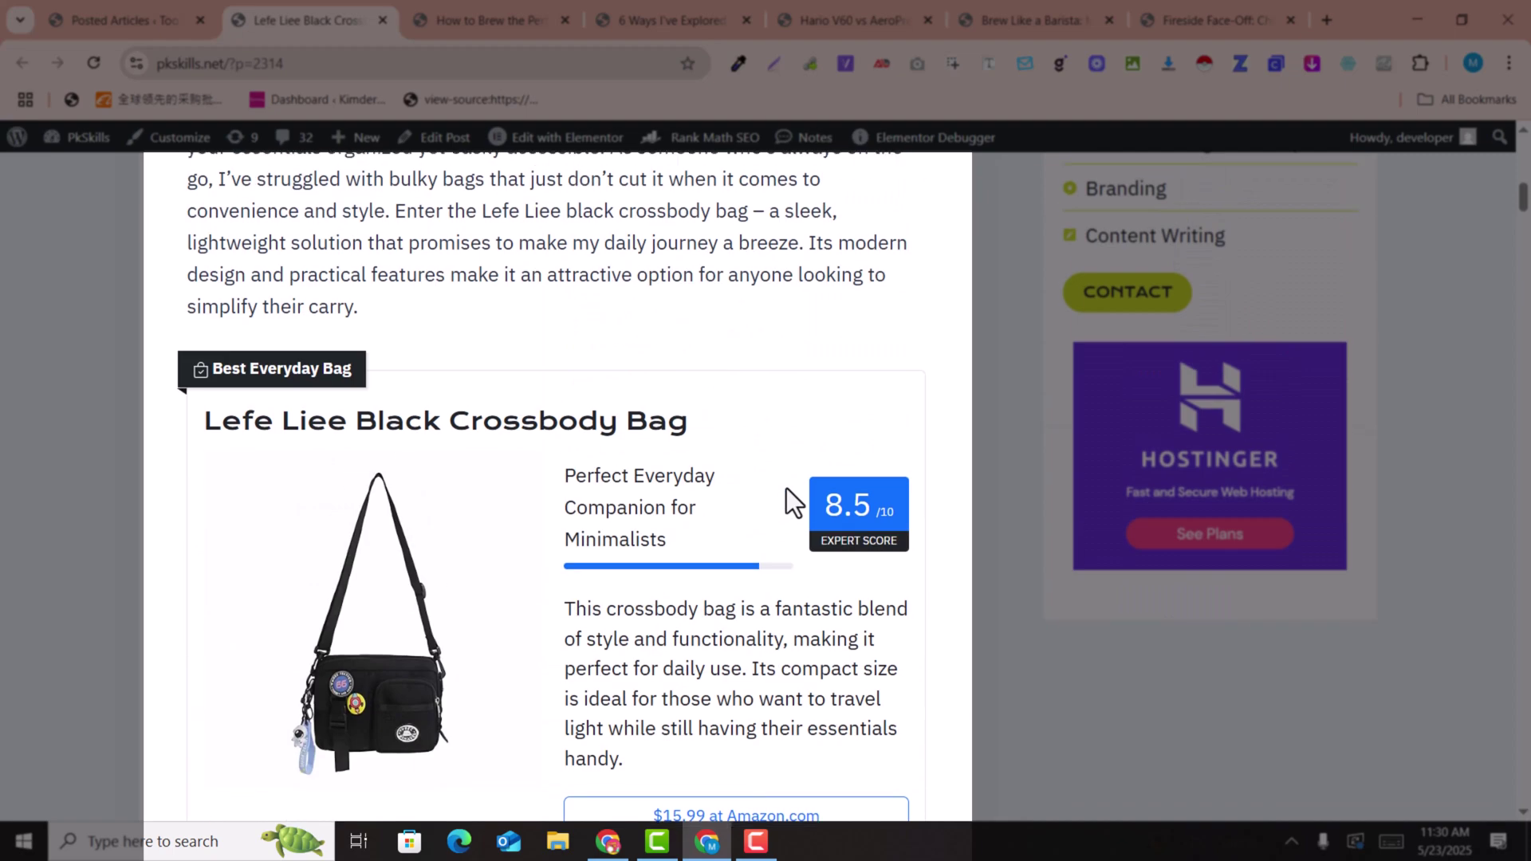
pyautogui.scroll(10, 786, 488)
# - Check the crossbody bag's Product Review entry in the posted articles list against the post's image, introduction and product box
pyautogui.click(159, 21)
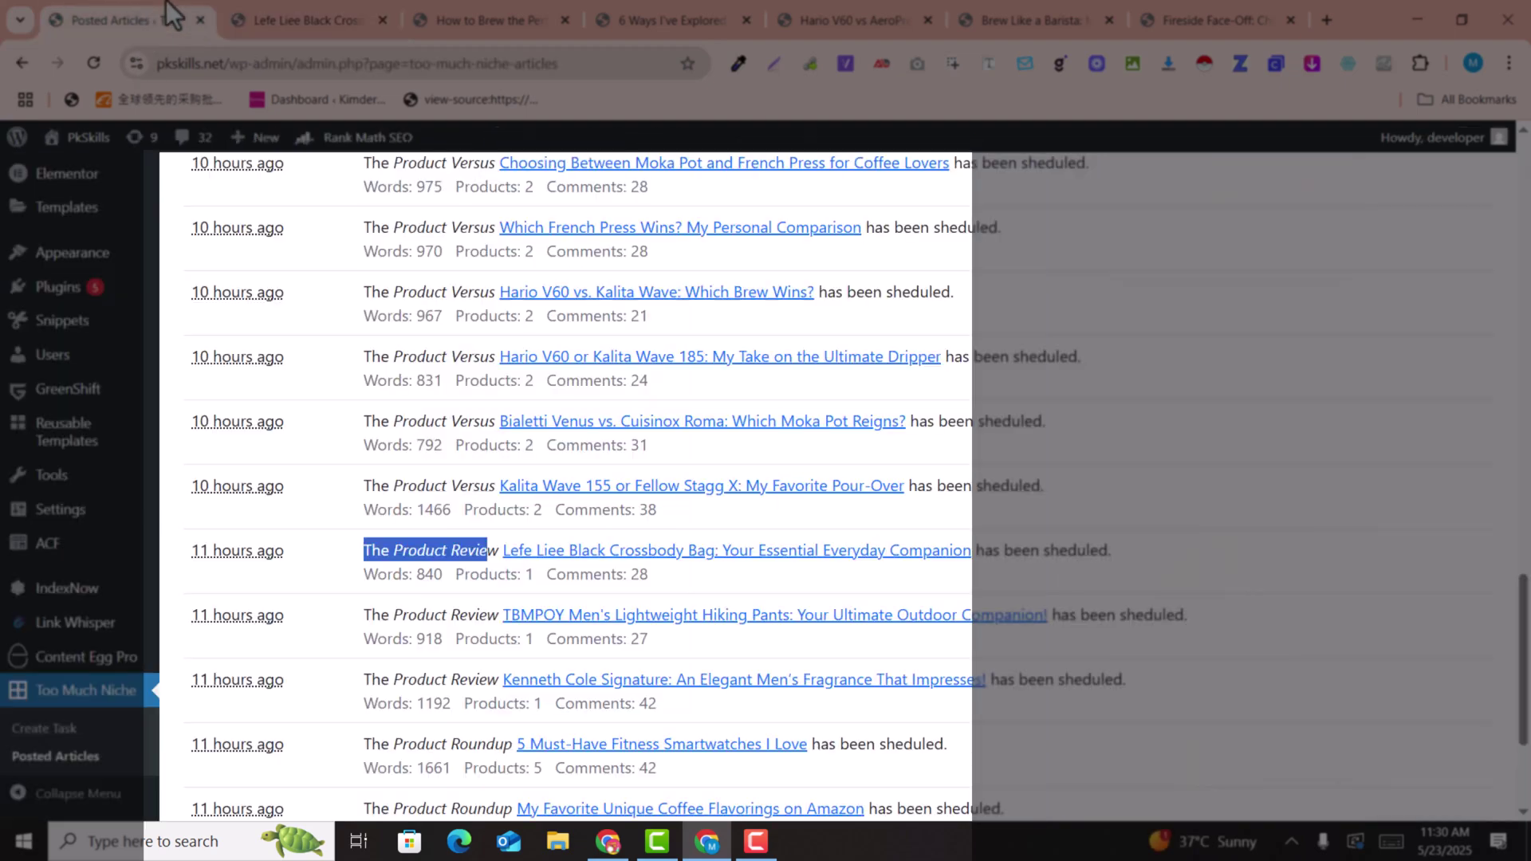
pyautogui.click(254, 30)
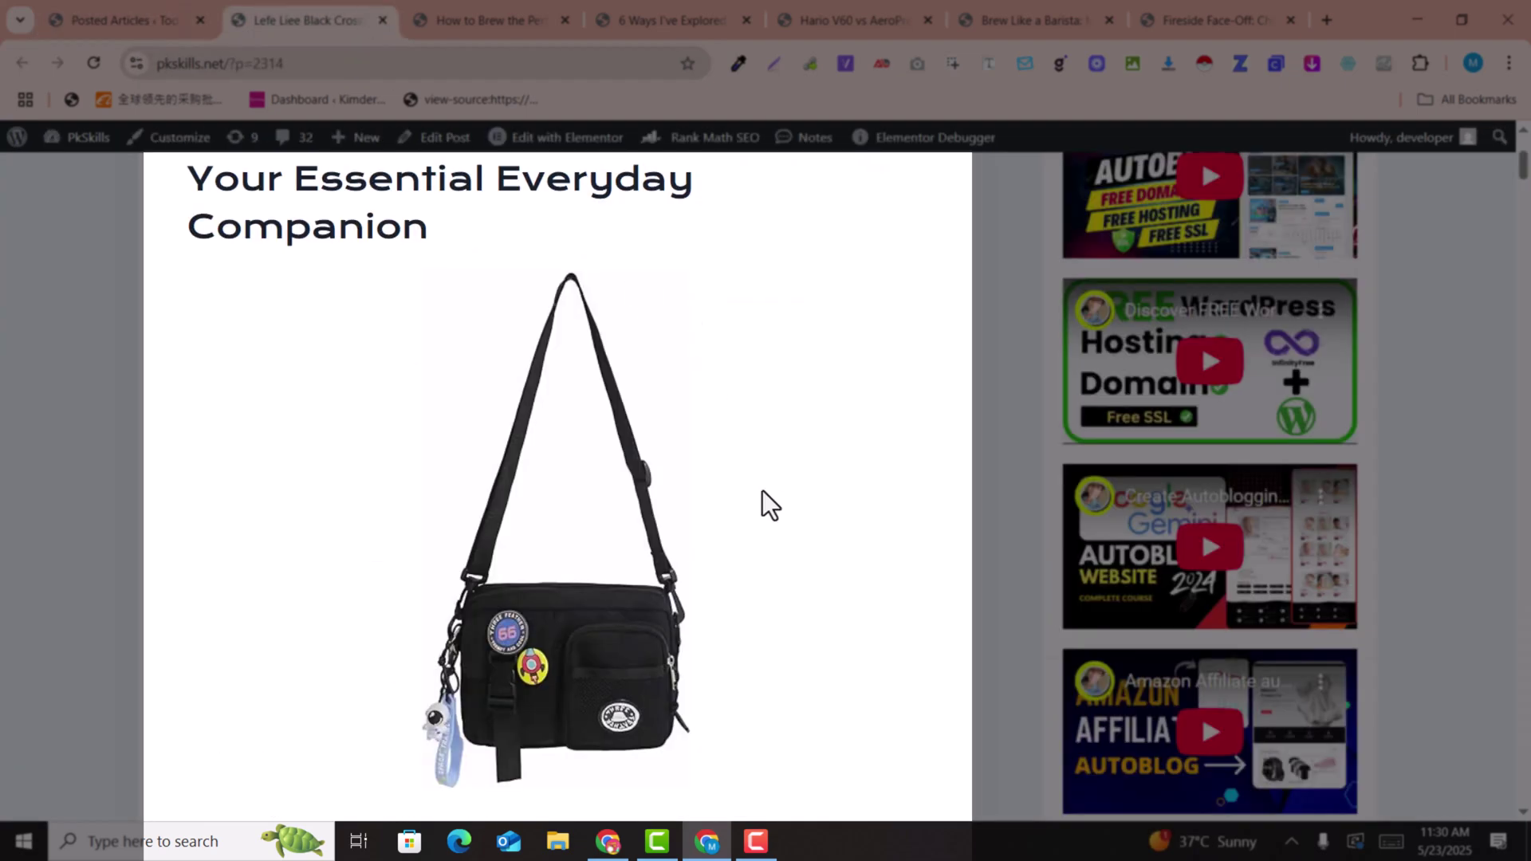
pyautogui.scroll(3, 762, 506)
pyautogui.scroll(-15, 762, 506)
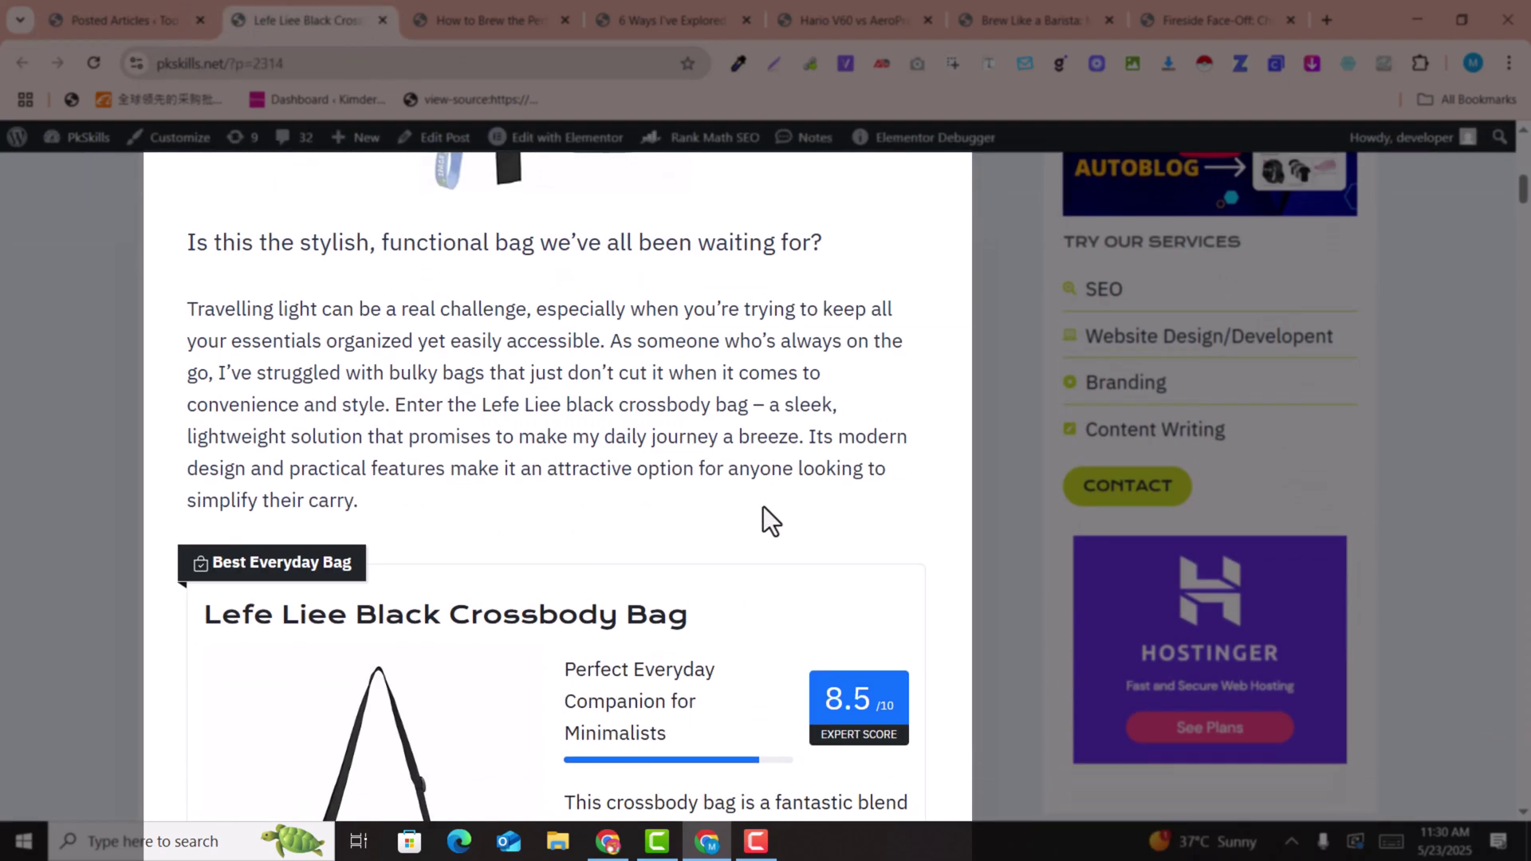
pyautogui.scroll(-5, 764, 518)
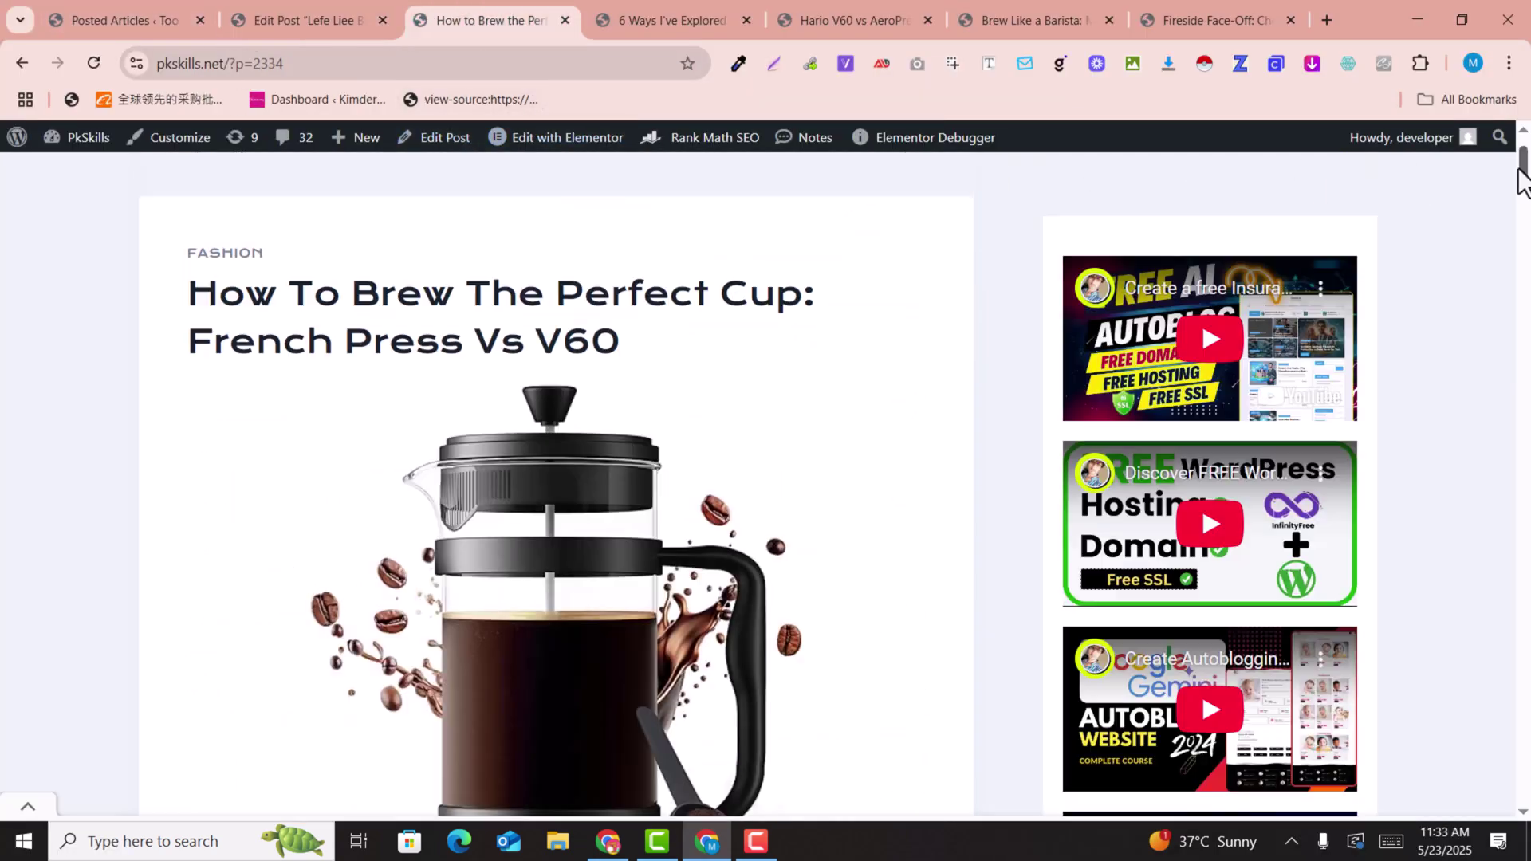
# - Read the reader comments and author replies beneath the French Press vs V60 guide and return to its featured image
pyautogui.moveTo(1524, 164); pyautogui.dragTo(1525, 721)
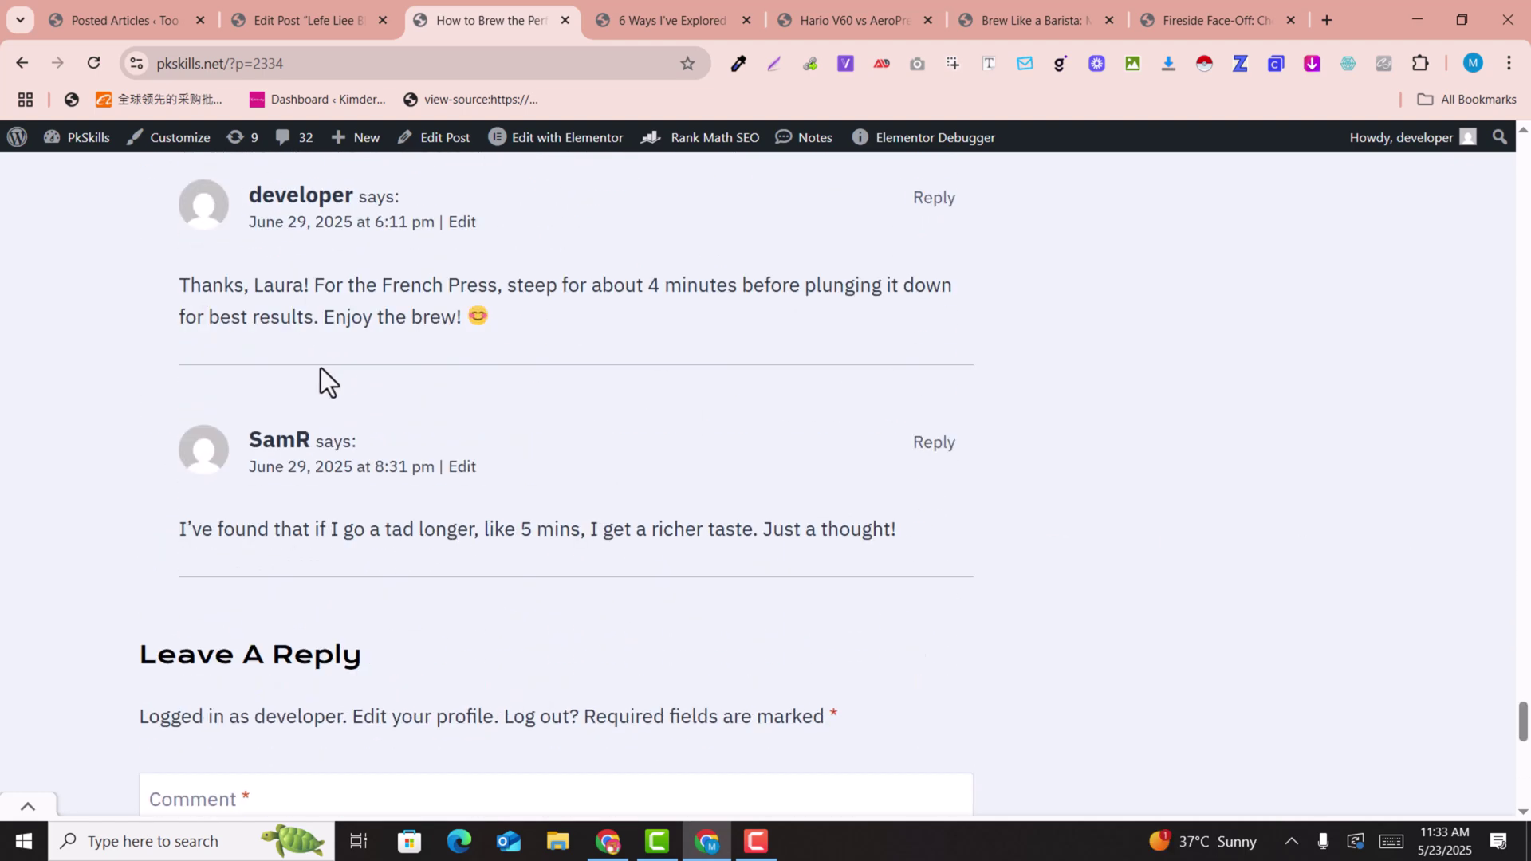
pyautogui.scroll(15, 320, 367)
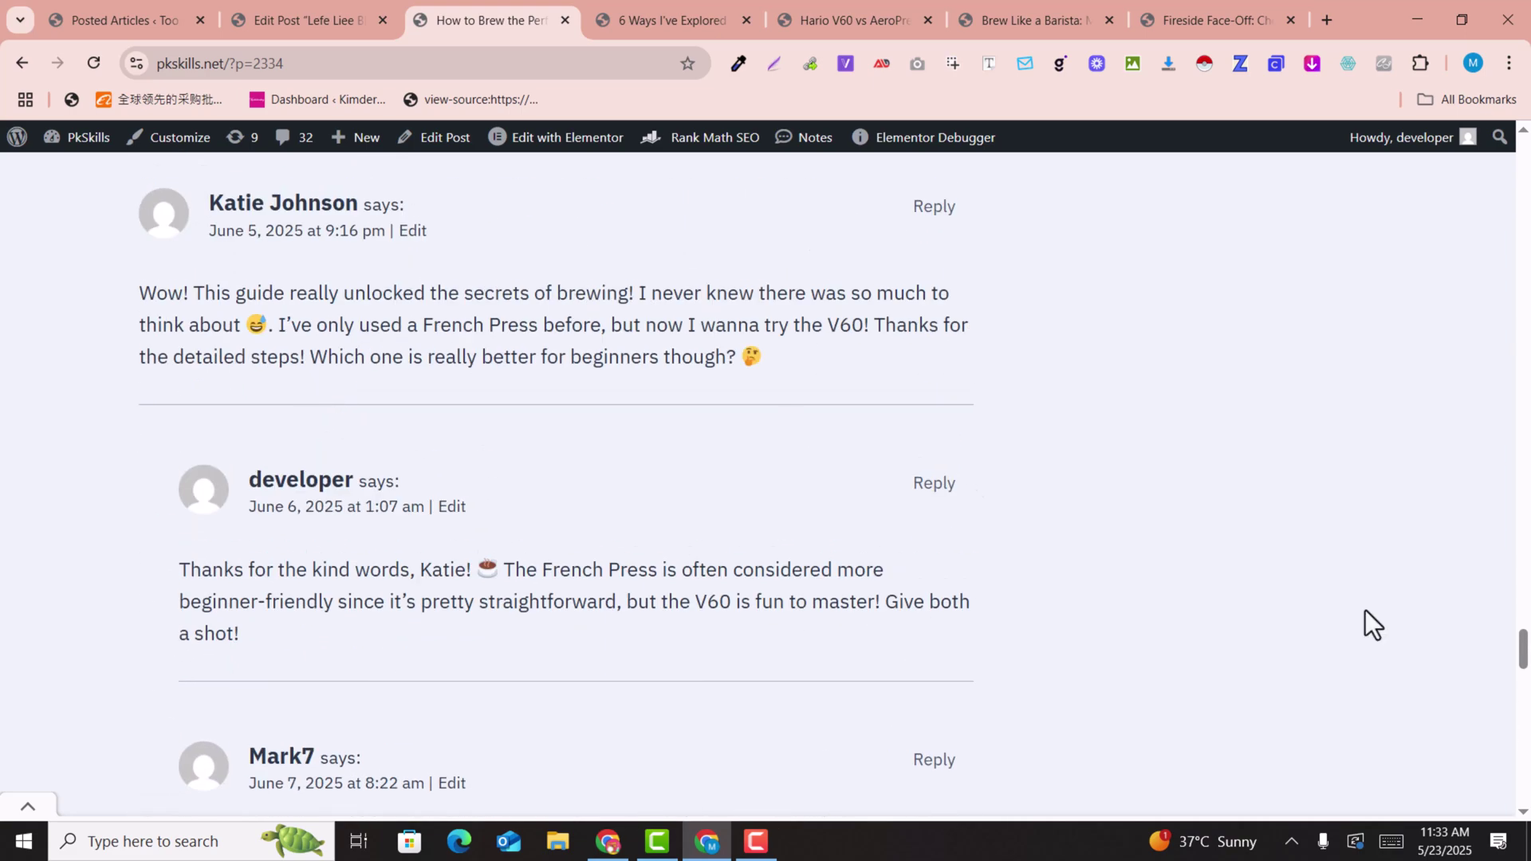
pyautogui.moveTo(1526, 662); pyautogui.dragTo(1526, 156)
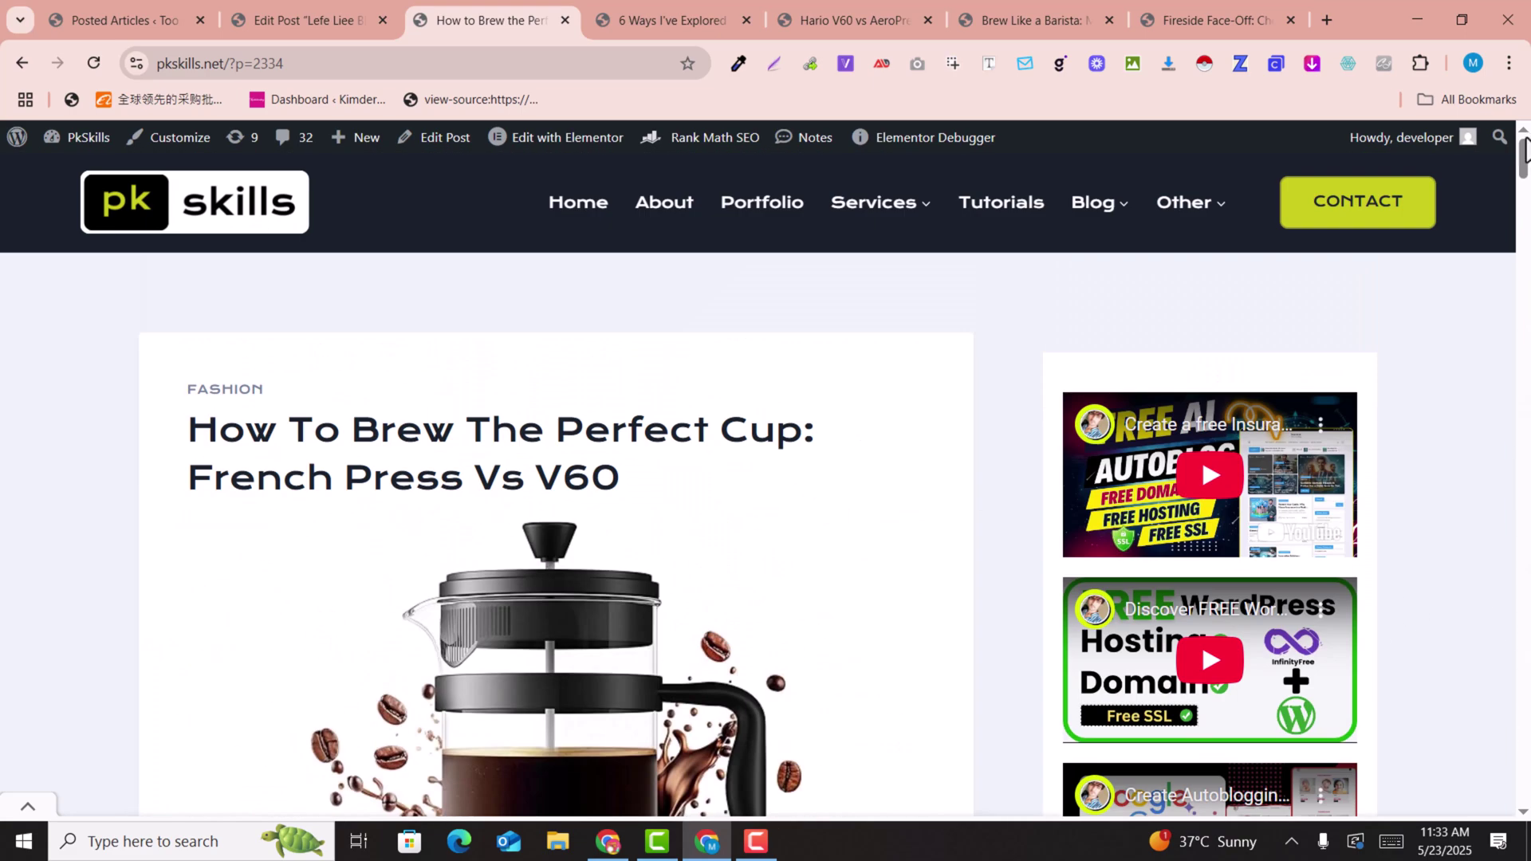
pyautogui.scroll(-4, 353, 551)
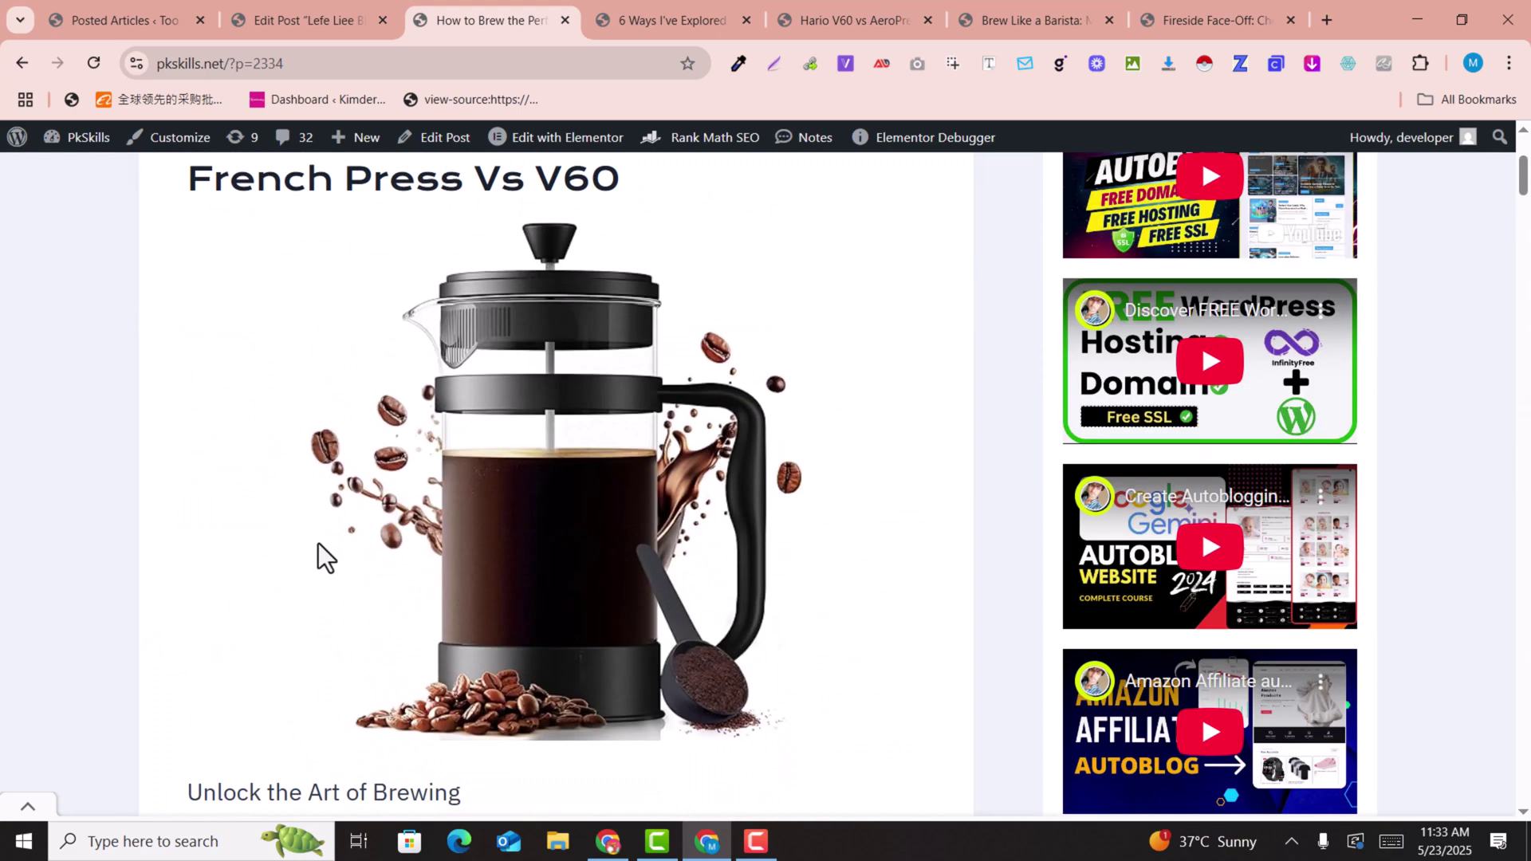